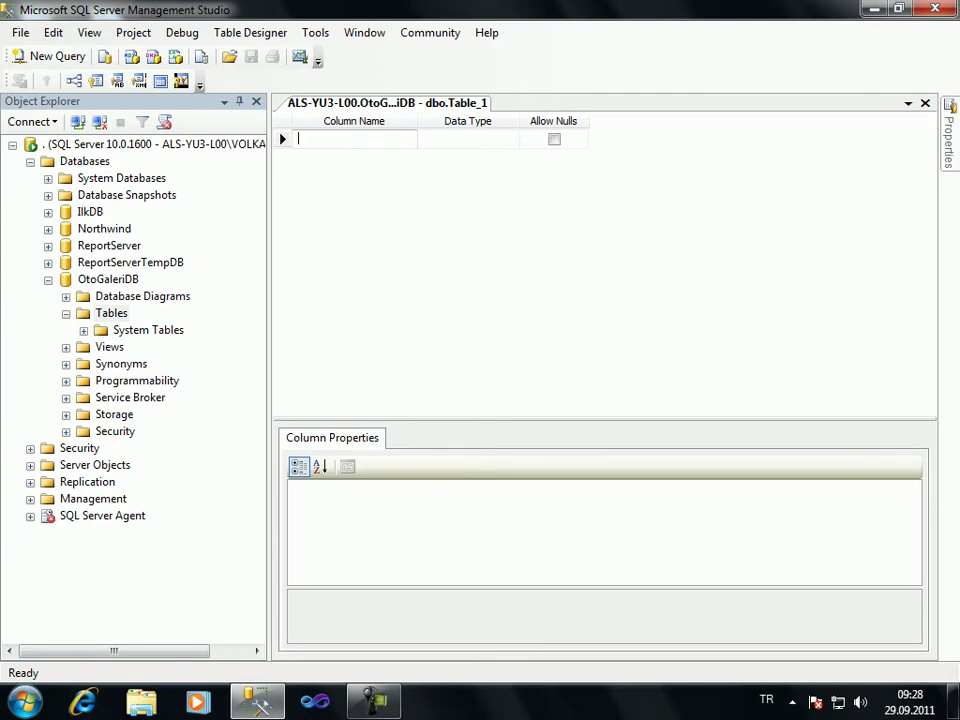
# Add an Id column with data type int to the new table and make it the primary key.
pyautogui.write('Id')
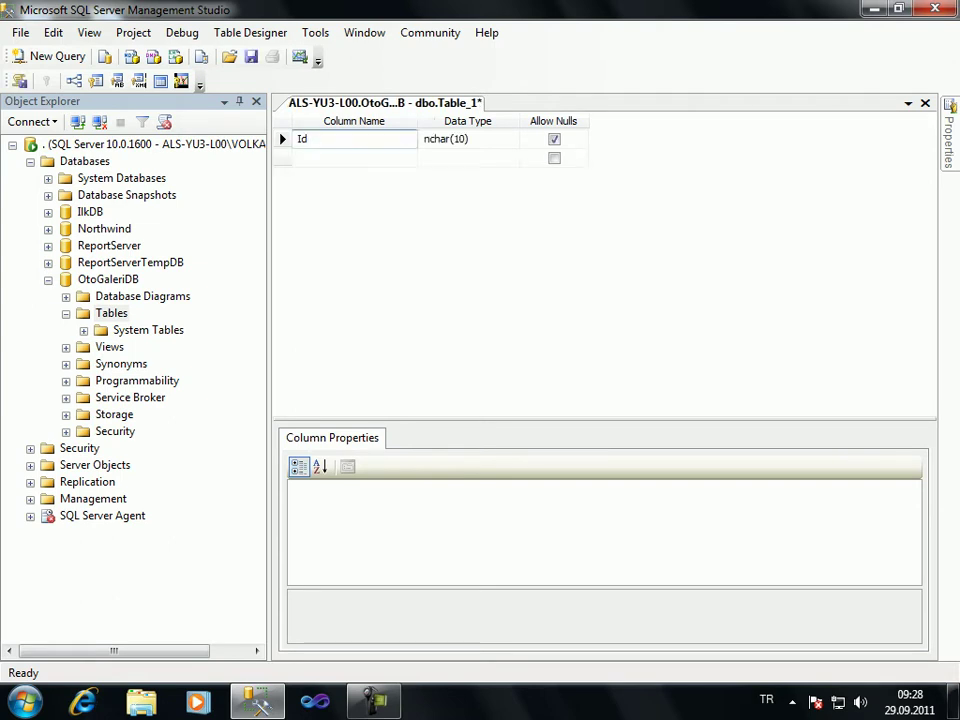
pyautogui.press('Tab')
pyautogui.write('int')
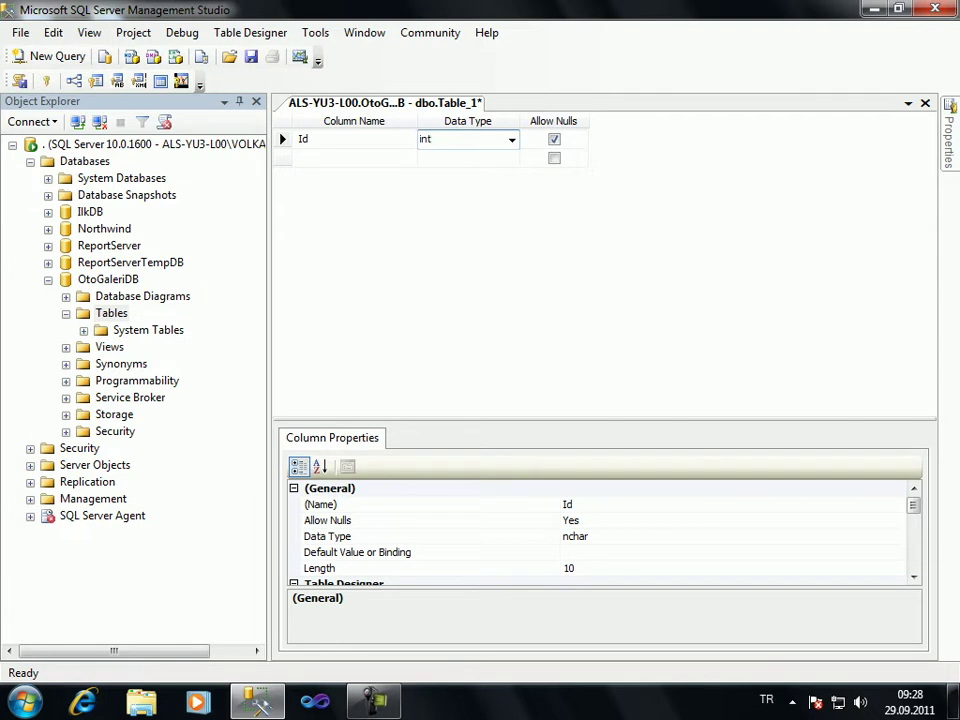
pyautogui.press('Tab')
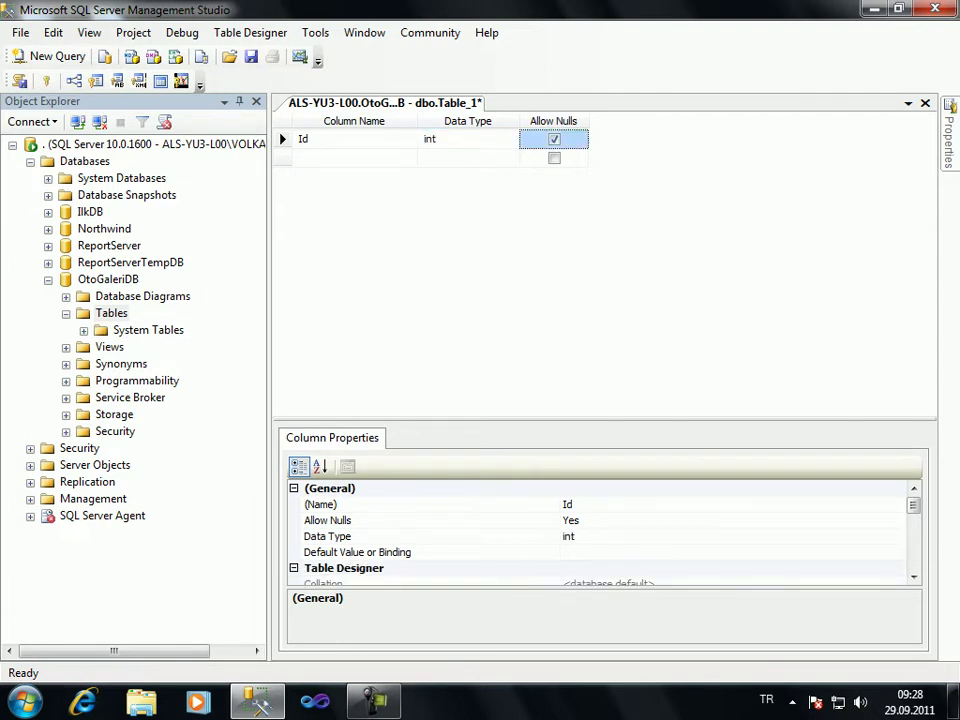
pyautogui.rightClick(286, 141)
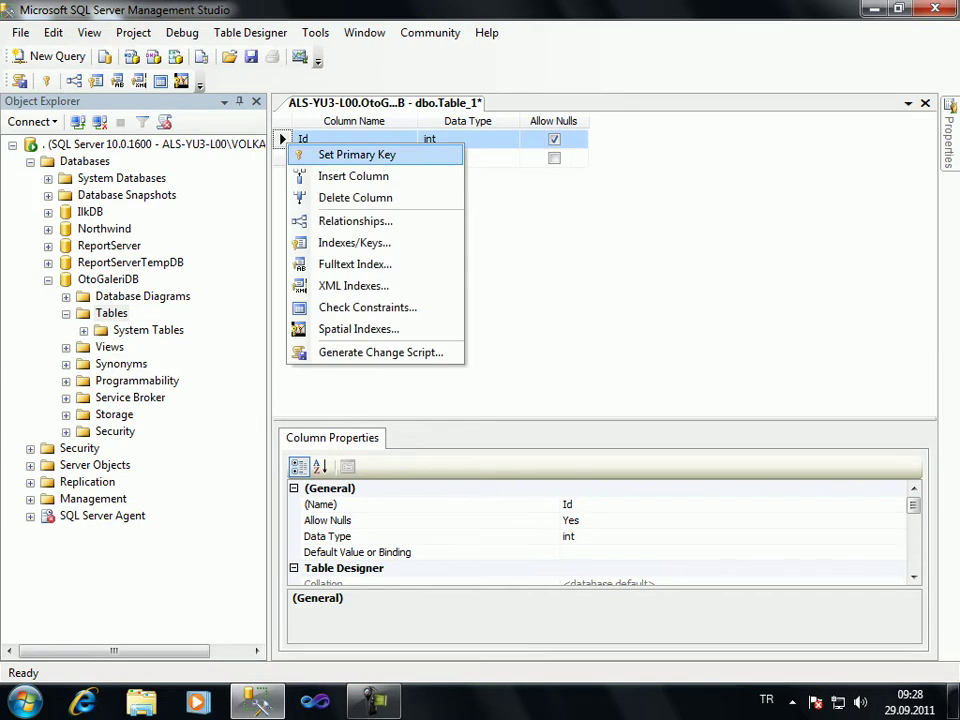
pyautogui.click(356, 154)
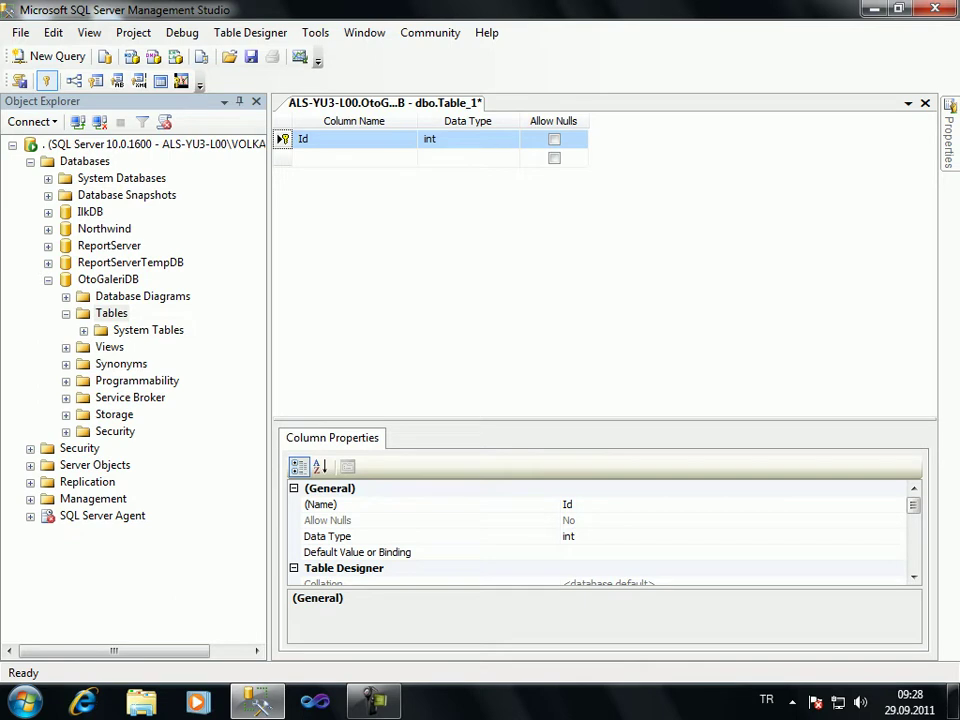
# Set the table's identity column to Id in the table properties.
pyautogui.press('F4')
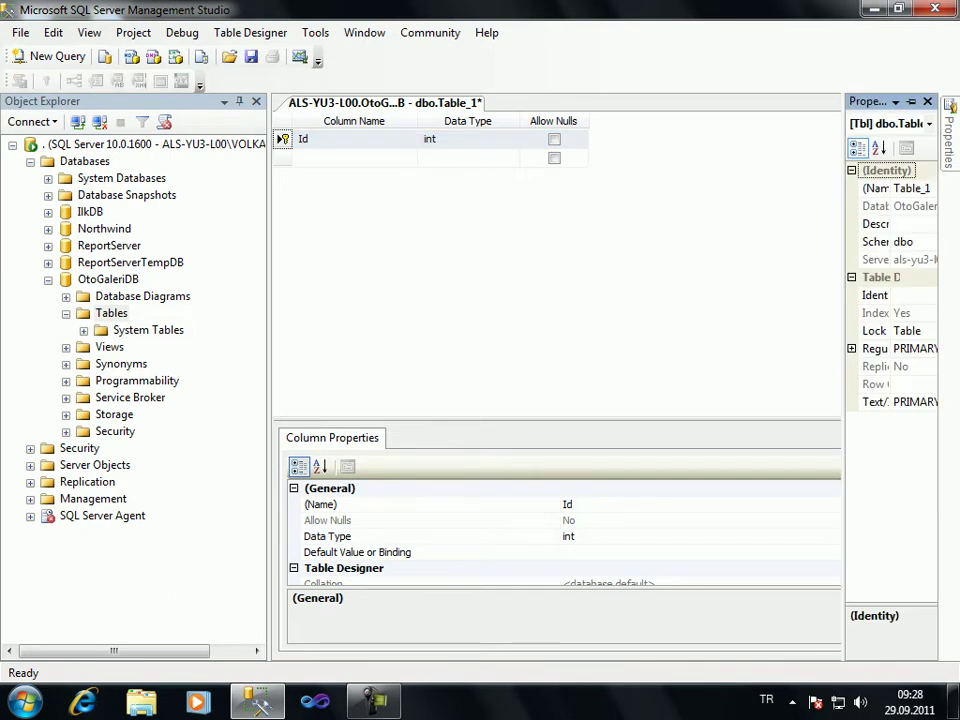
pyautogui.click(929, 296)
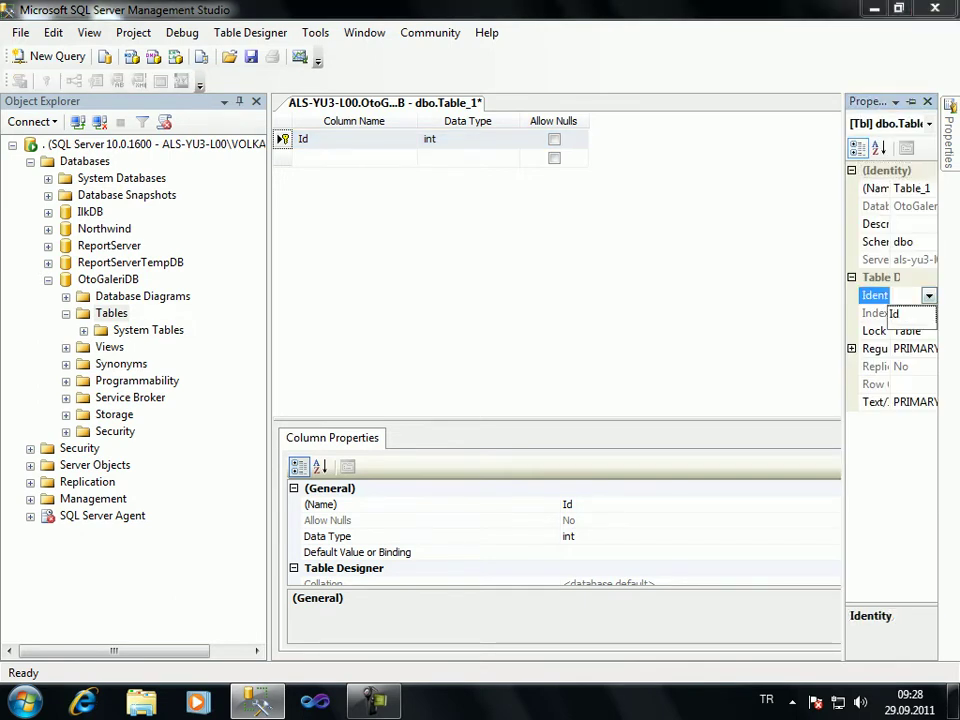
pyautogui.click(909, 315)
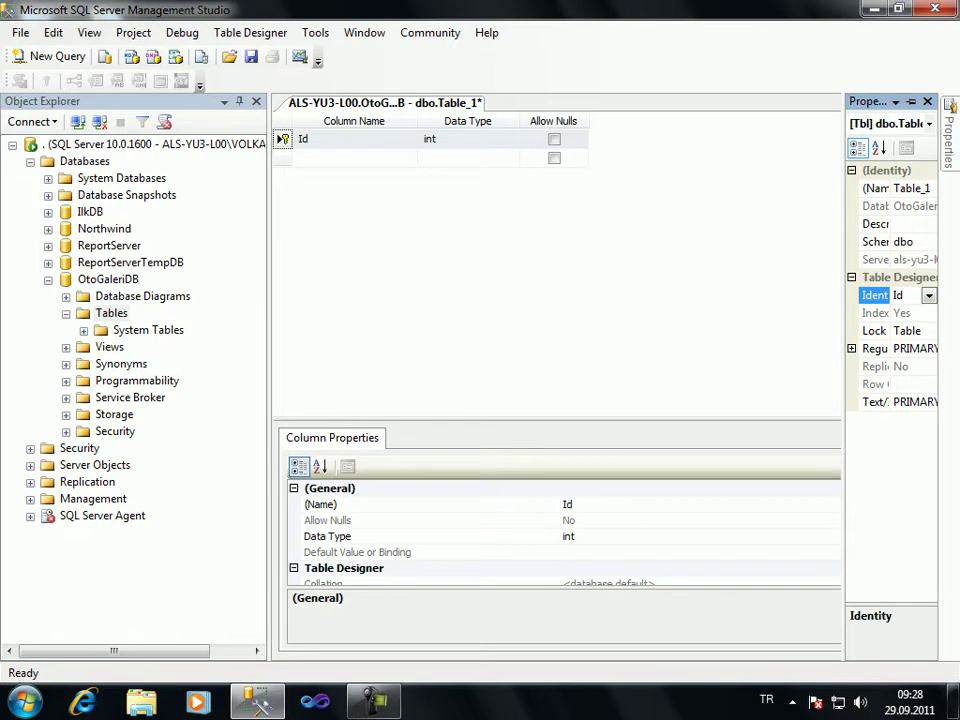
# Add an Ad column with data type nvarchar(50) below Id and disallow nulls for it.
pyautogui.click(350, 158)
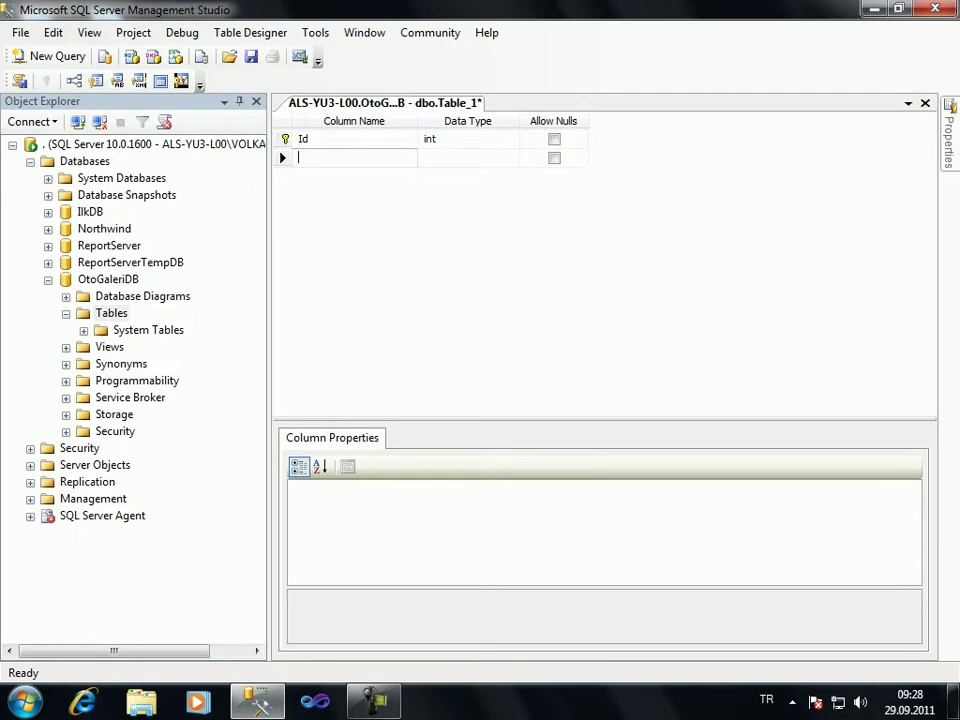
pyautogui.write('Ad')
pyautogui.press('Tab')
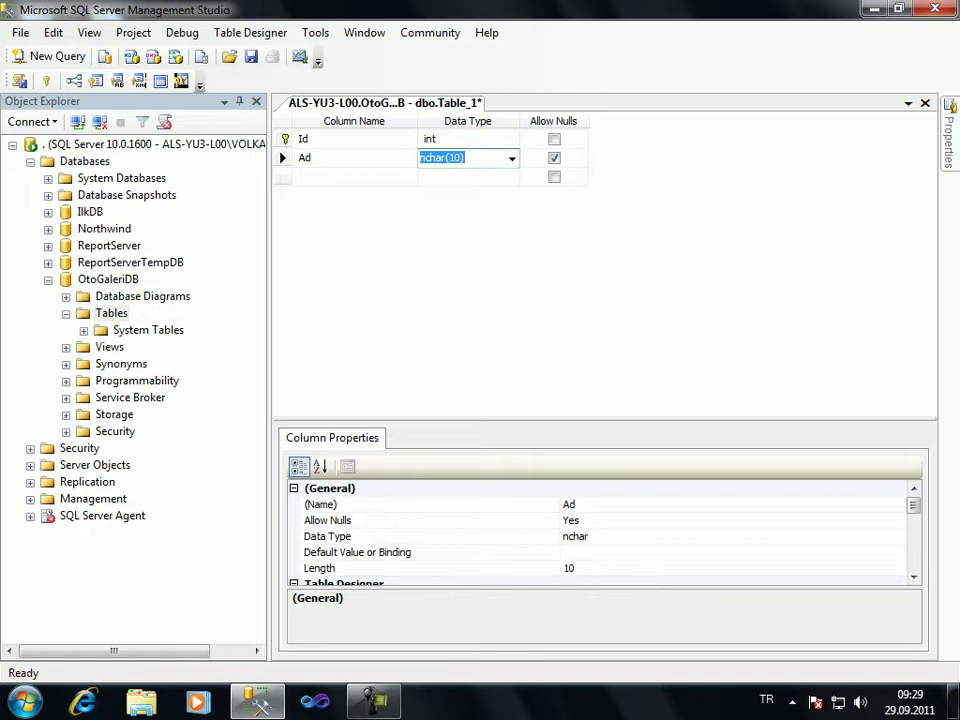
pyautogui.write('nvar')
pyautogui.press('Return')
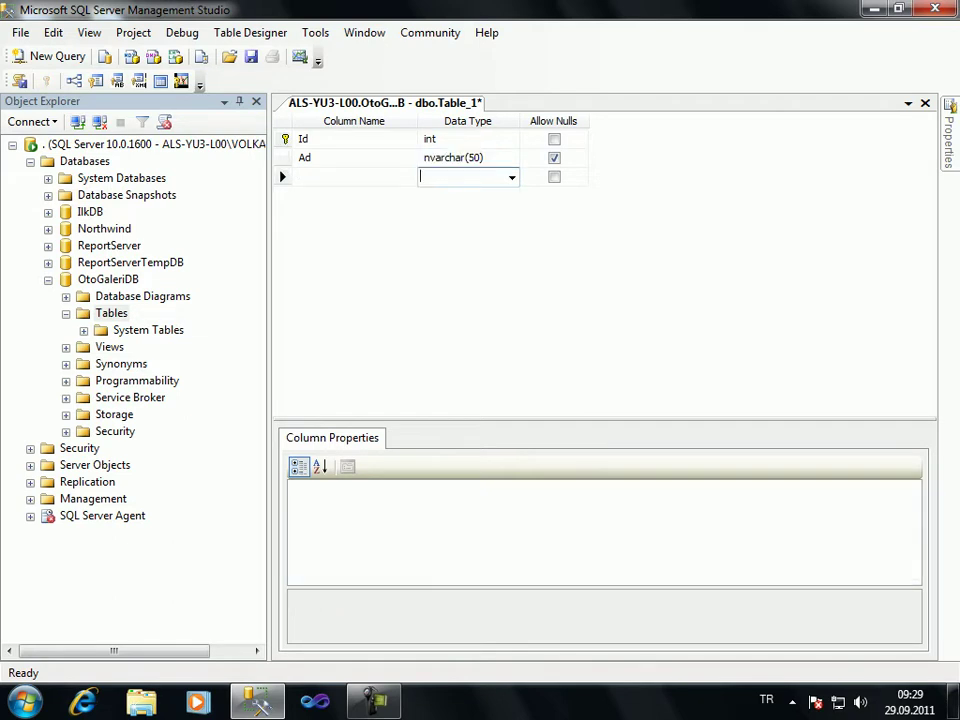
pyautogui.click(554, 158)
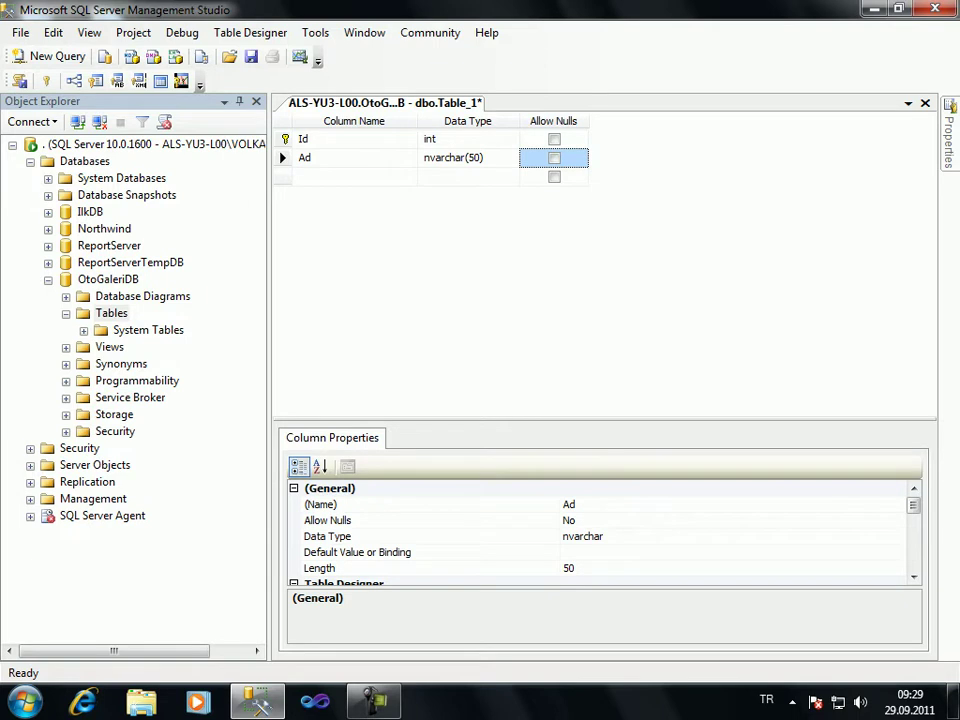
# Add a new entry to the table's indexes and keys and set its type to Unique Key.
pyautogui.click(283, 158)
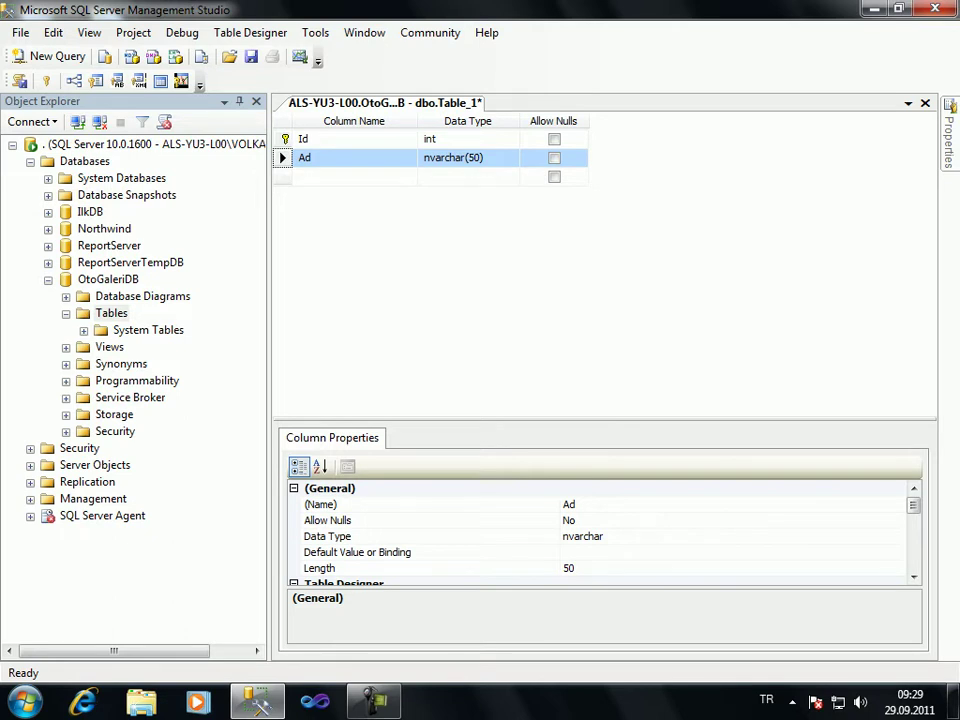
pyautogui.rightClick(282, 158)
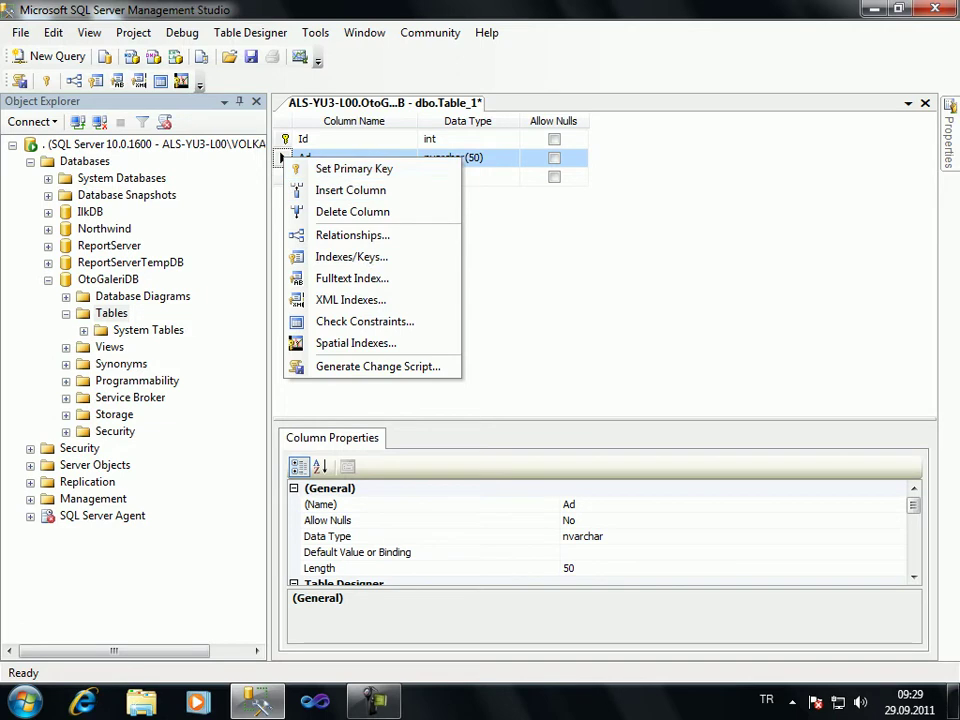
pyautogui.press('Escape')
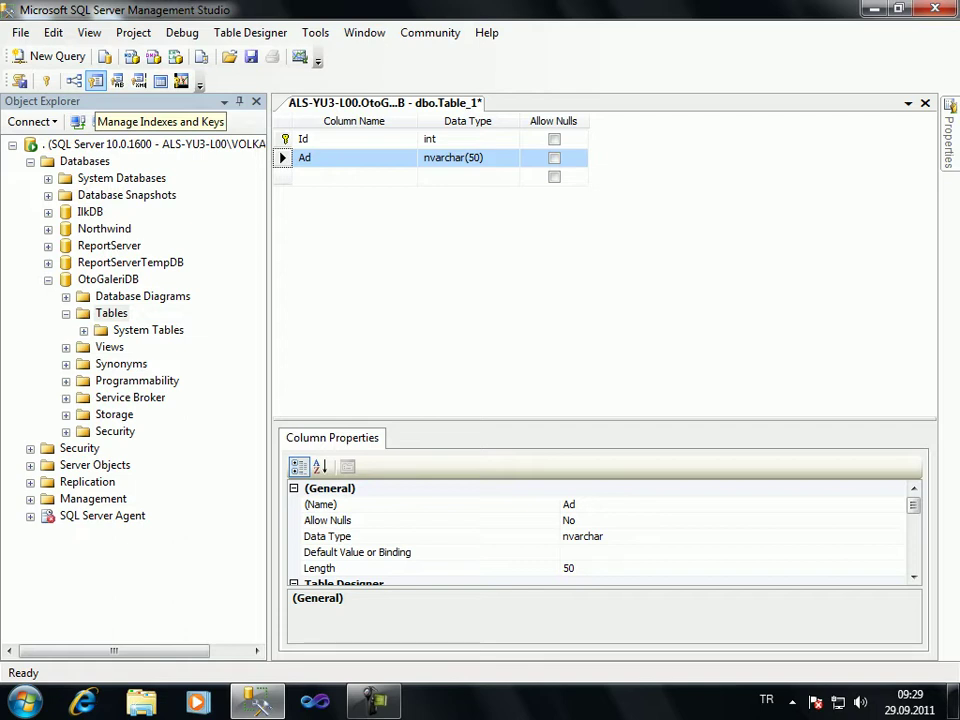
pyautogui.click(78, 121)
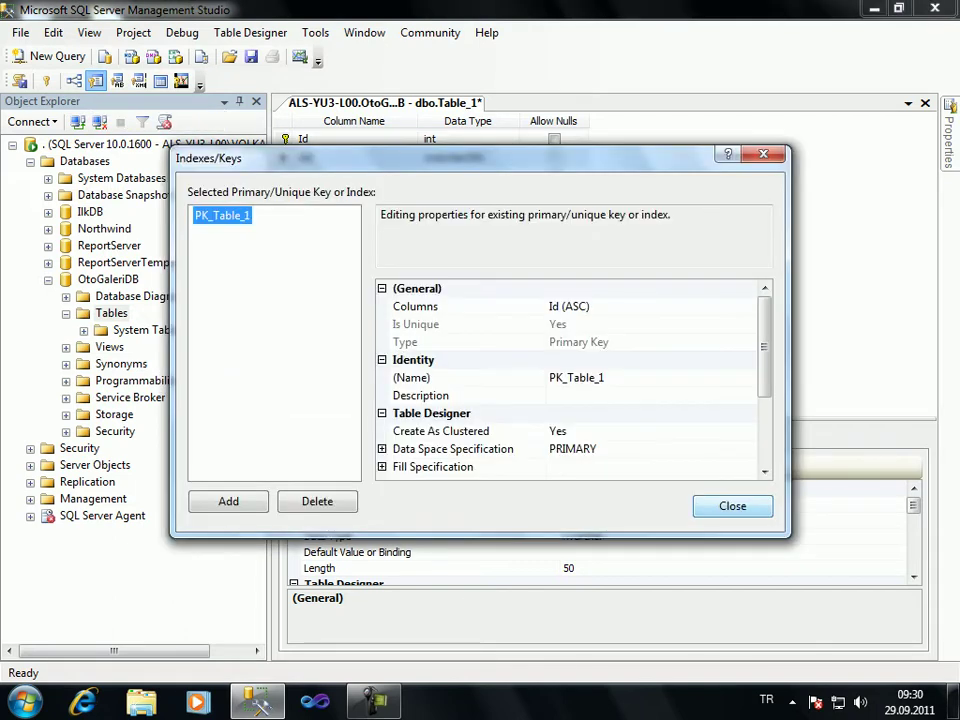
pyautogui.moveTo(400, 158); pyautogui.dragTo(379, 79)
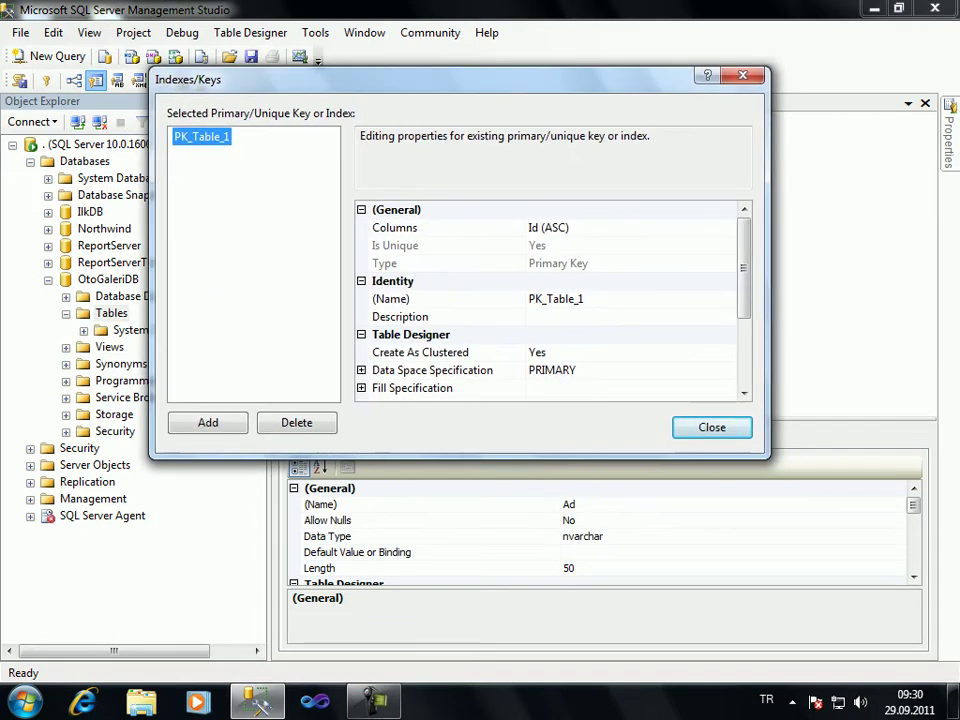
pyautogui.click(208, 423)
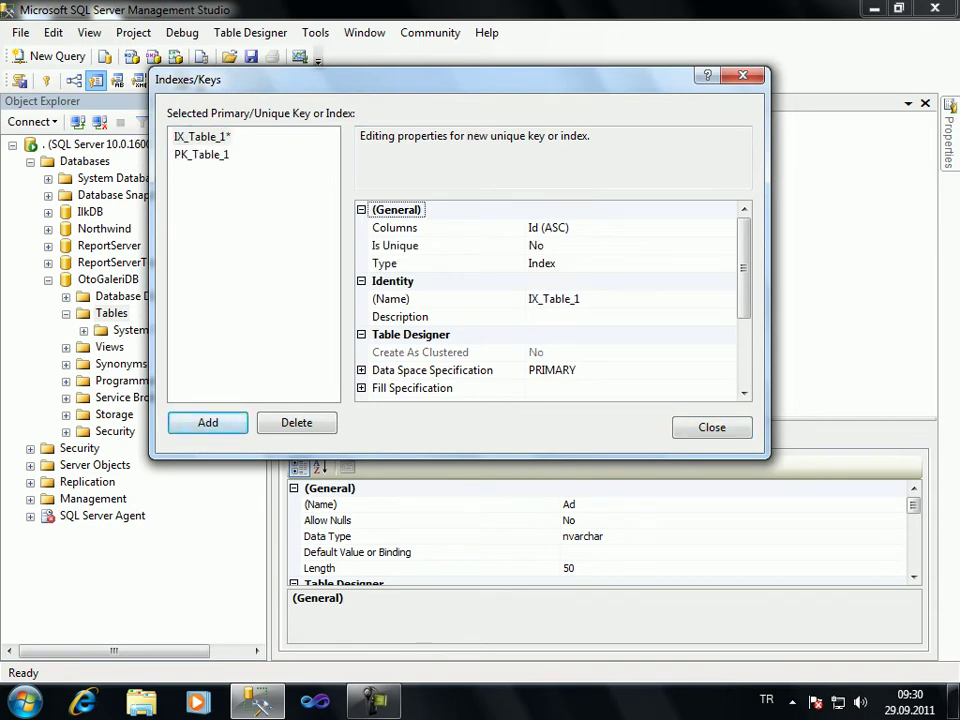
pyautogui.doubleClick(386, 263)
pyautogui.click(728, 264)
pyautogui.click(583, 282)
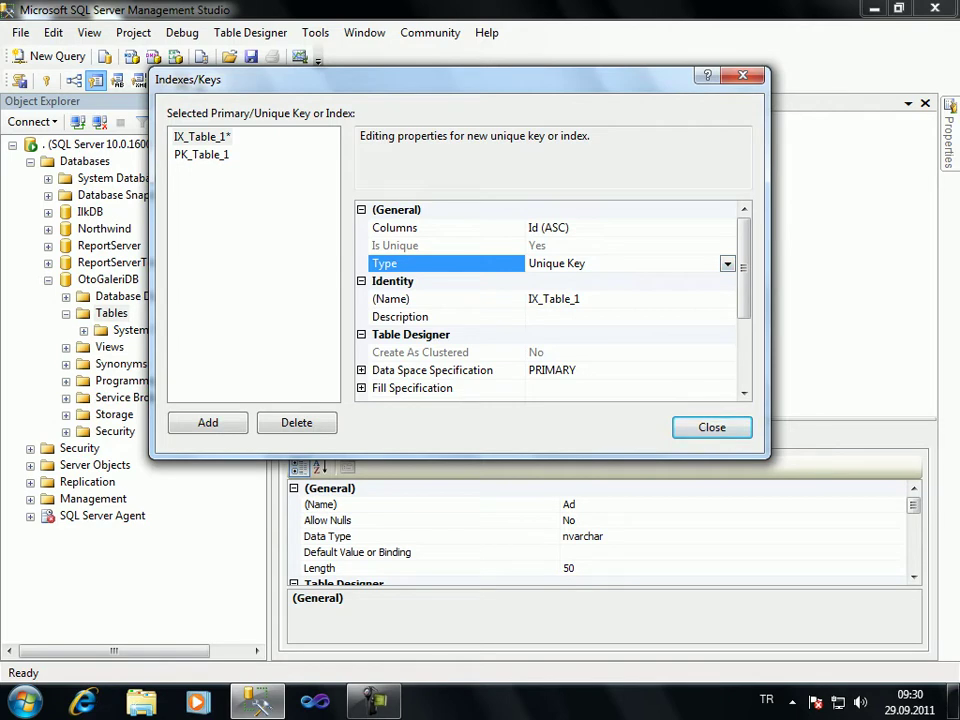
# Set the new unique key's column to Ad instead of Id.
pyautogui.click(592, 228)
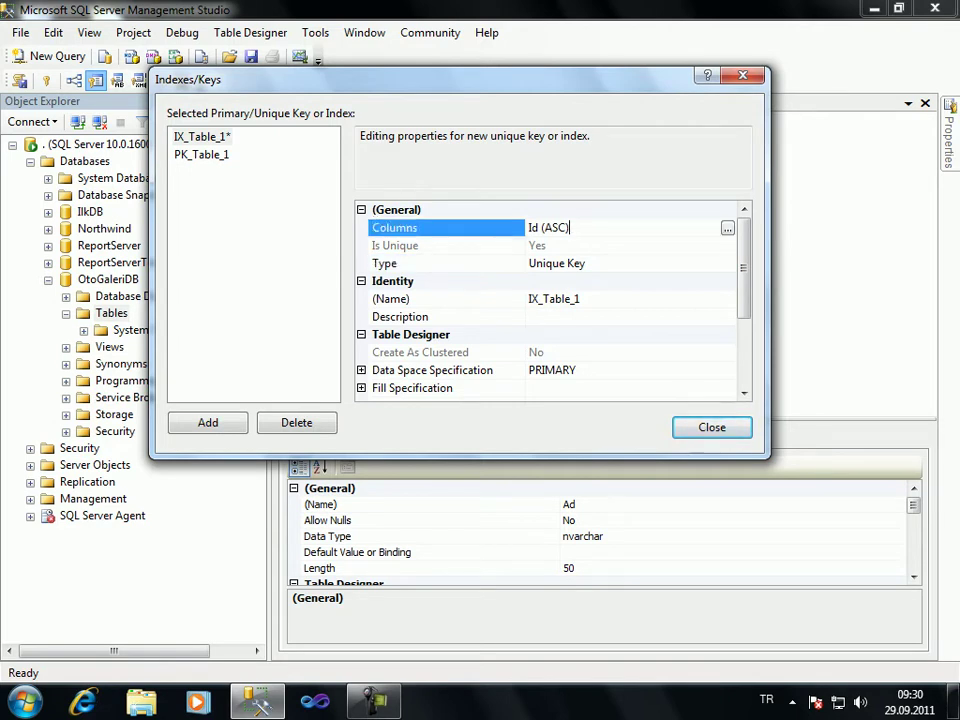
pyautogui.click(727, 228)
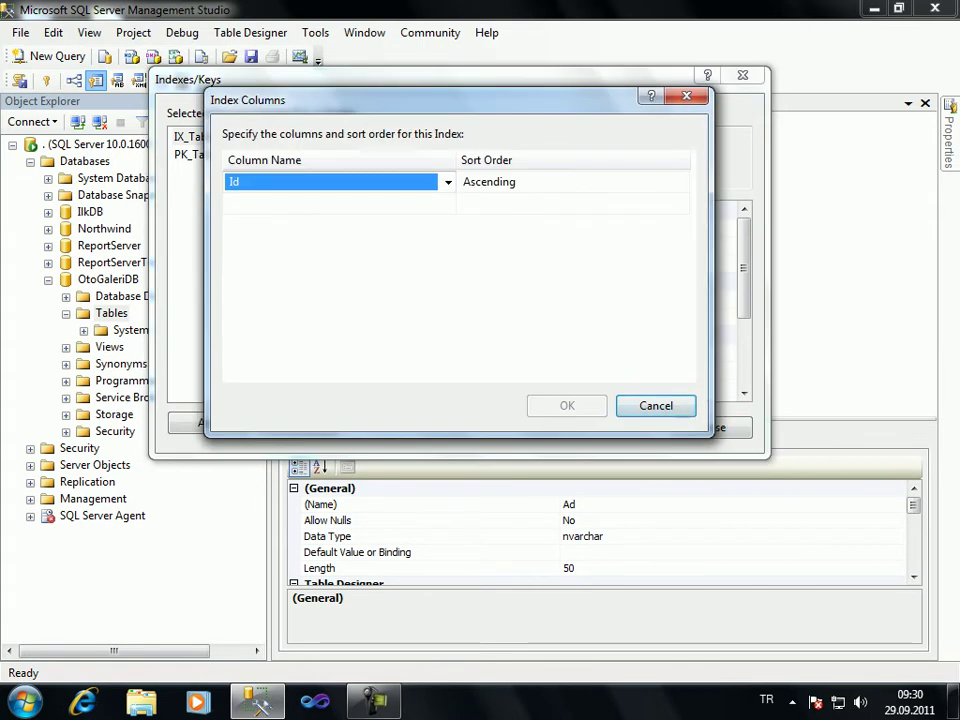
pyautogui.click(448, 182)
pyautogui.click(300, 219)
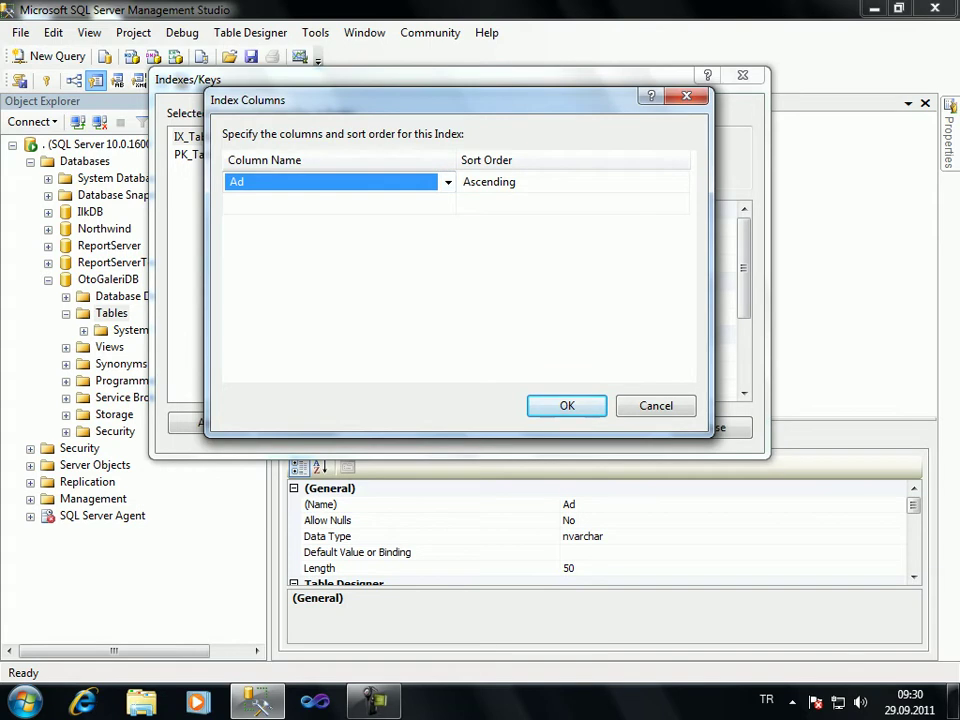
pyautogui.click(567, 406)
pyautogui.press('Return')
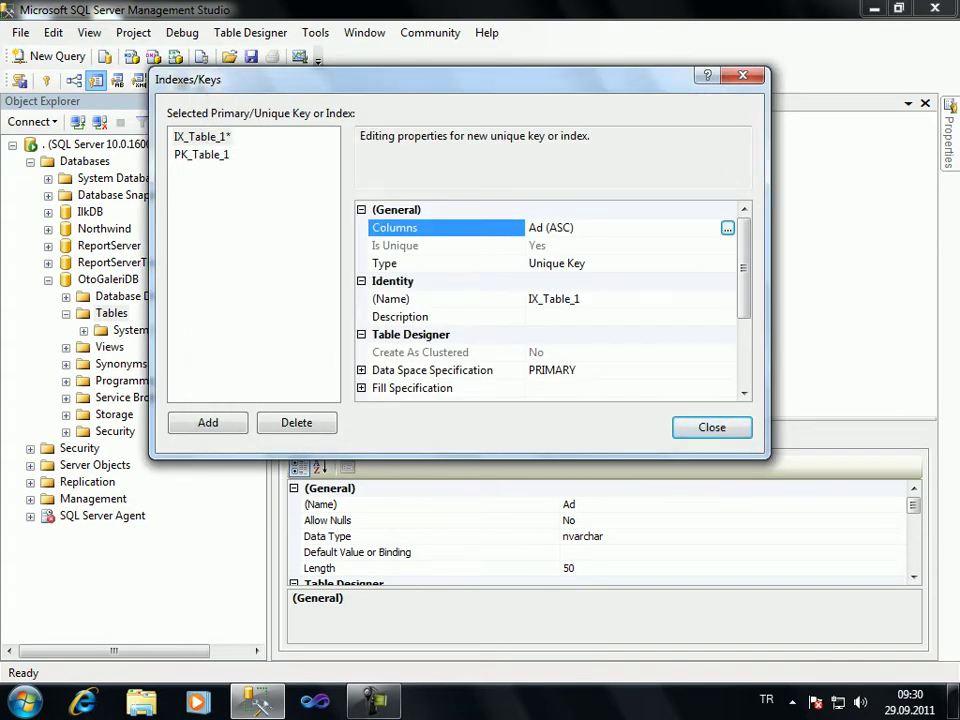
# Name the unique key UniqueName and finish editing the indexes and keys.
pyautogui.doubleClick(554, 299)
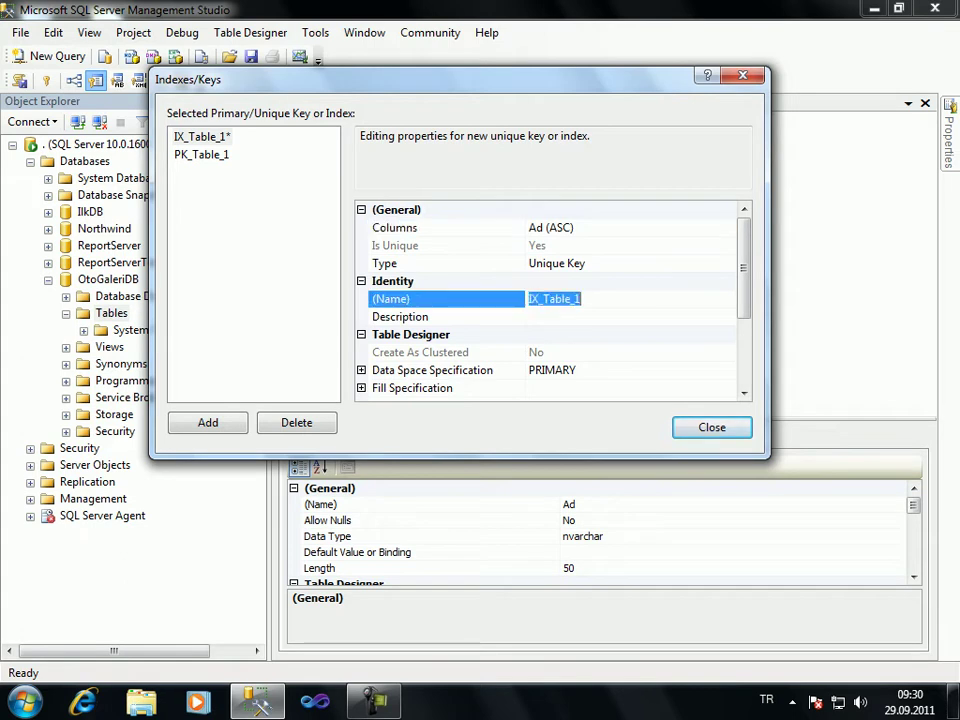
pyautogui.write('Uni')
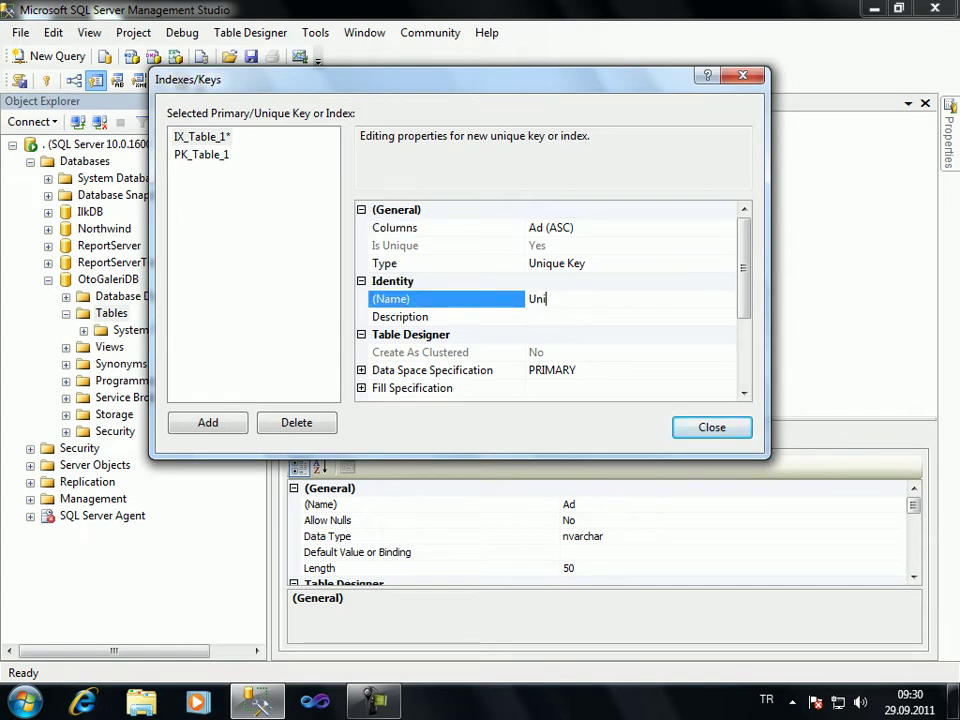
pyautogui.write('queName')
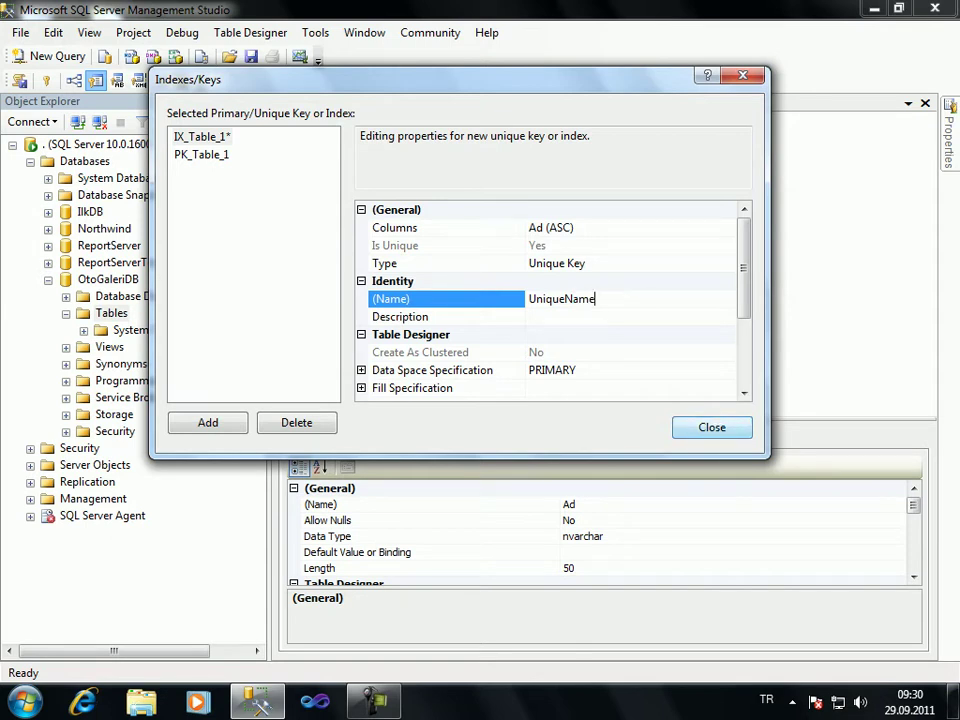
pyautogui.press('Return')
pyautogui.press('Return')
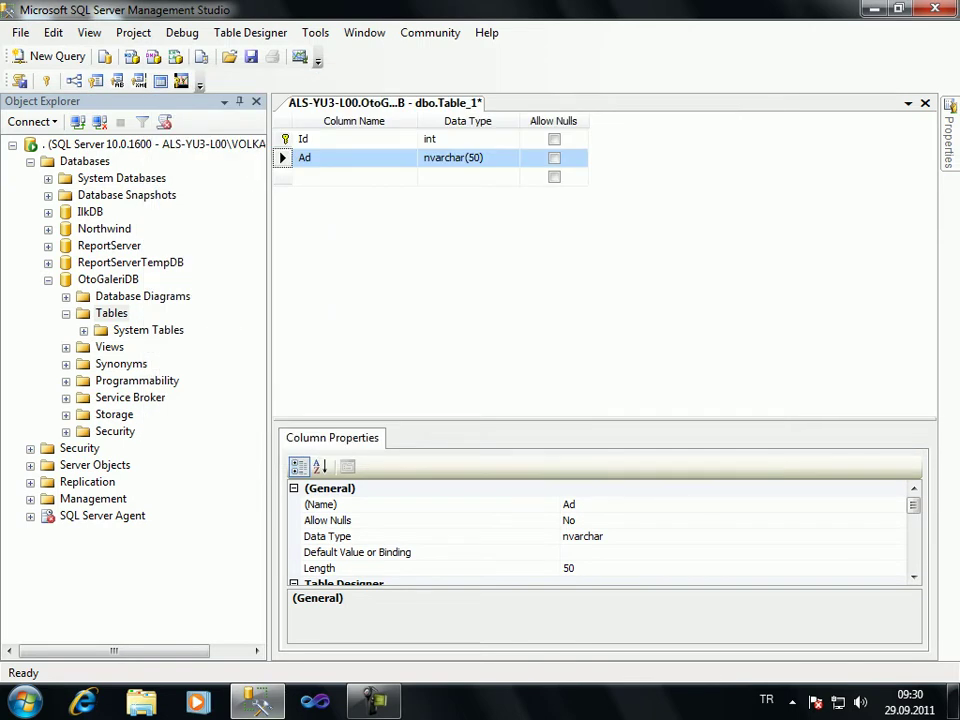
# Allow nulls for the Ad column, then save the table as Marka and close its design.
pyautogui.click(554, 158)
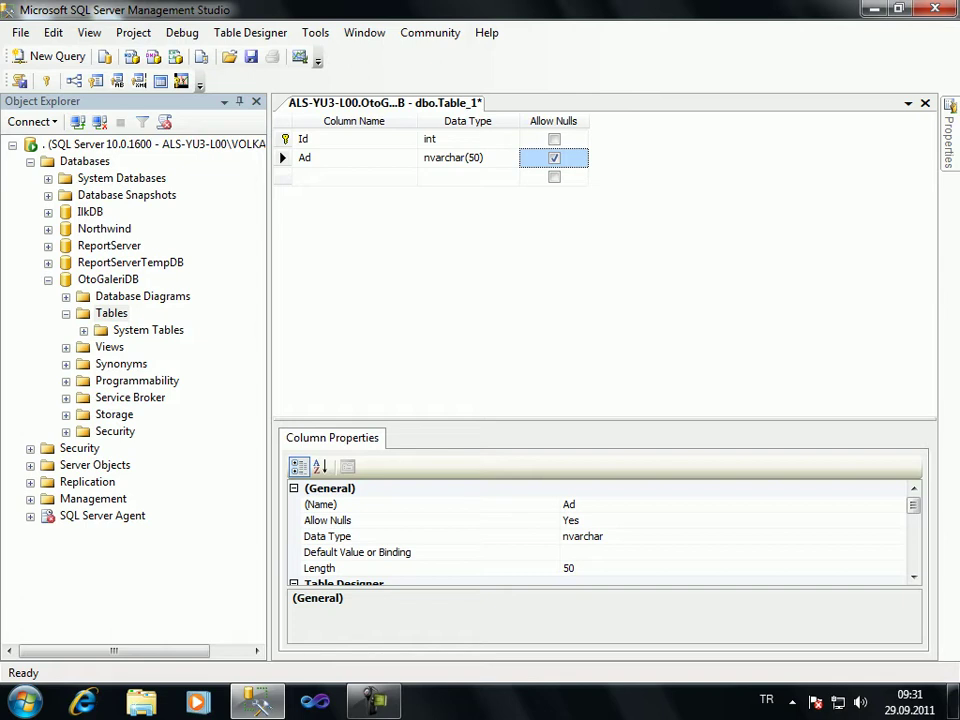
pyautogui.hotkey('ctrl', 's')
pyautogui.write('M')
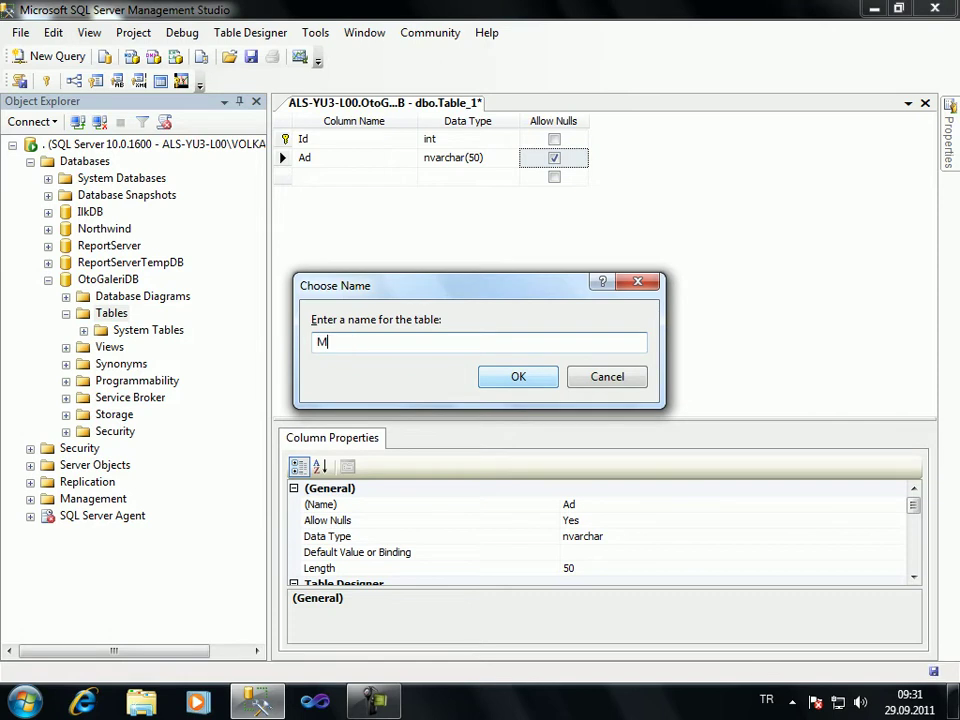
pyautogui.write('arka')
pyautogui.press('Return')
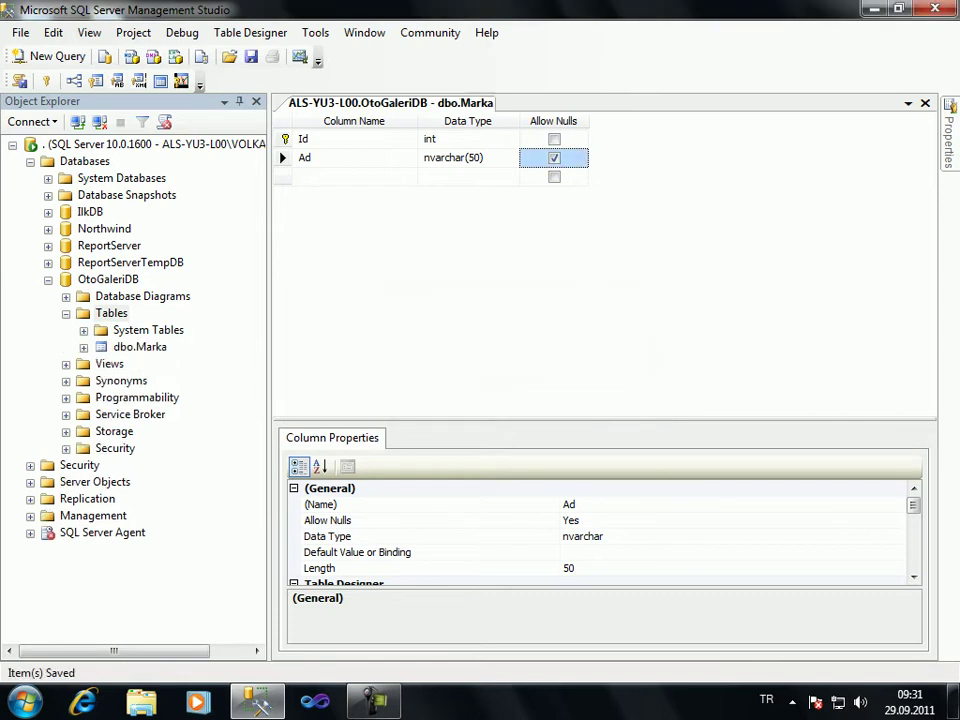
pyautogui.hotkey('ctrl', 'F4')
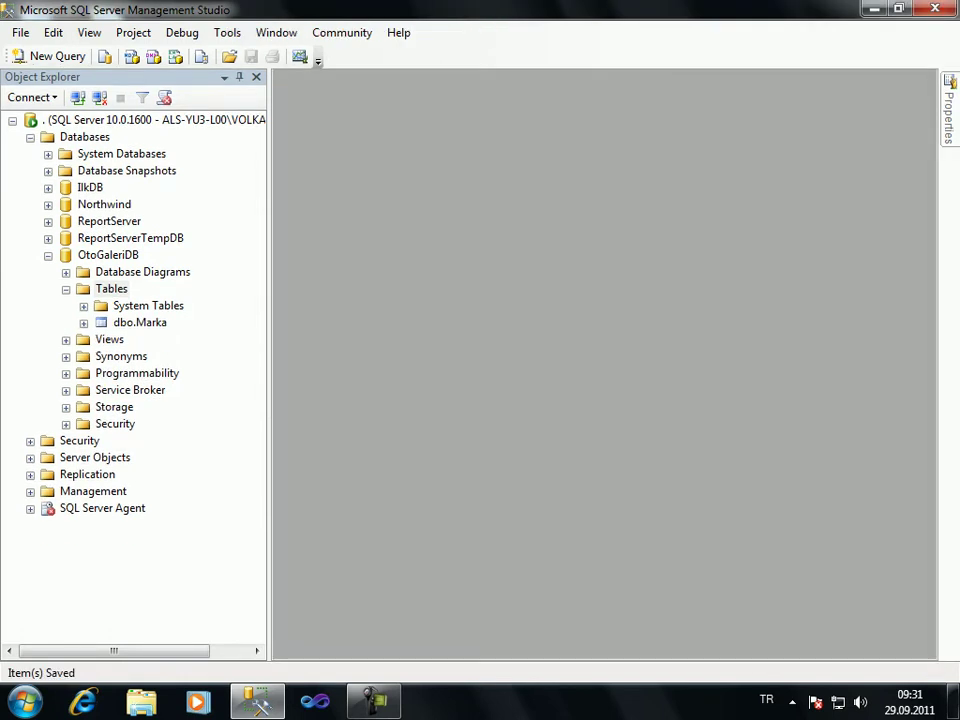
# Create another table in the OtoGaleriDB database with a first column Id of data type int.
pyautogui.rightClick(128, 289)
pyautogui.click(165, 300)
pyautogui.write('Id')
pyautogui.press('Tab')
pyautogui.write('int')
pyautogui.press('Tab')
pyautogui.press('Tab')
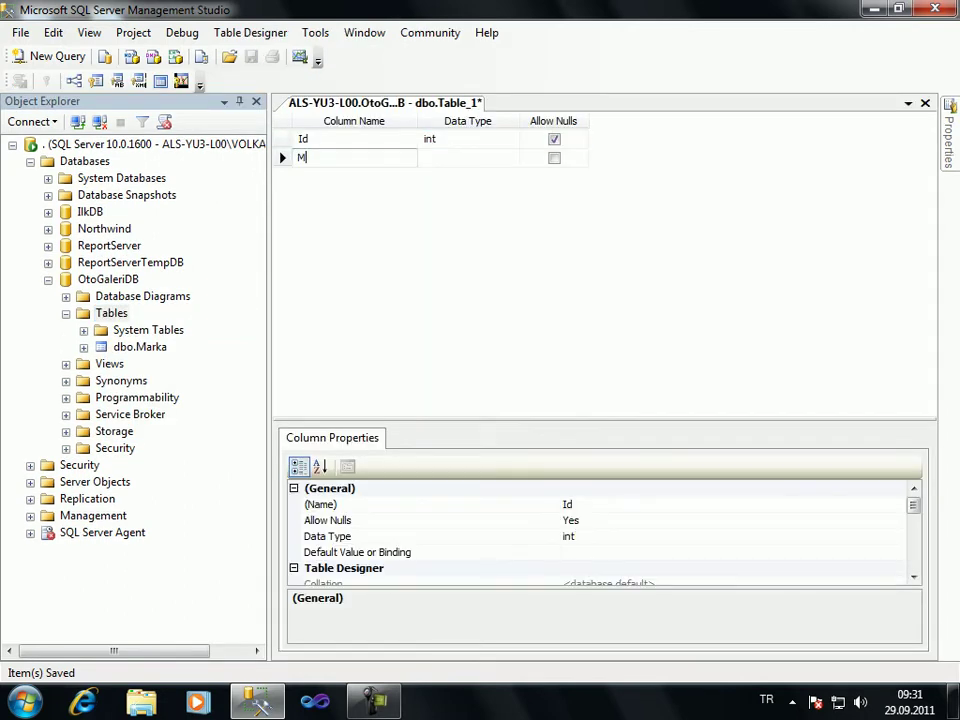
# Add a MarkaId column with data type int below the Id column.
pyautogui.write('MarkaId')
pyautogui.press('Tab')
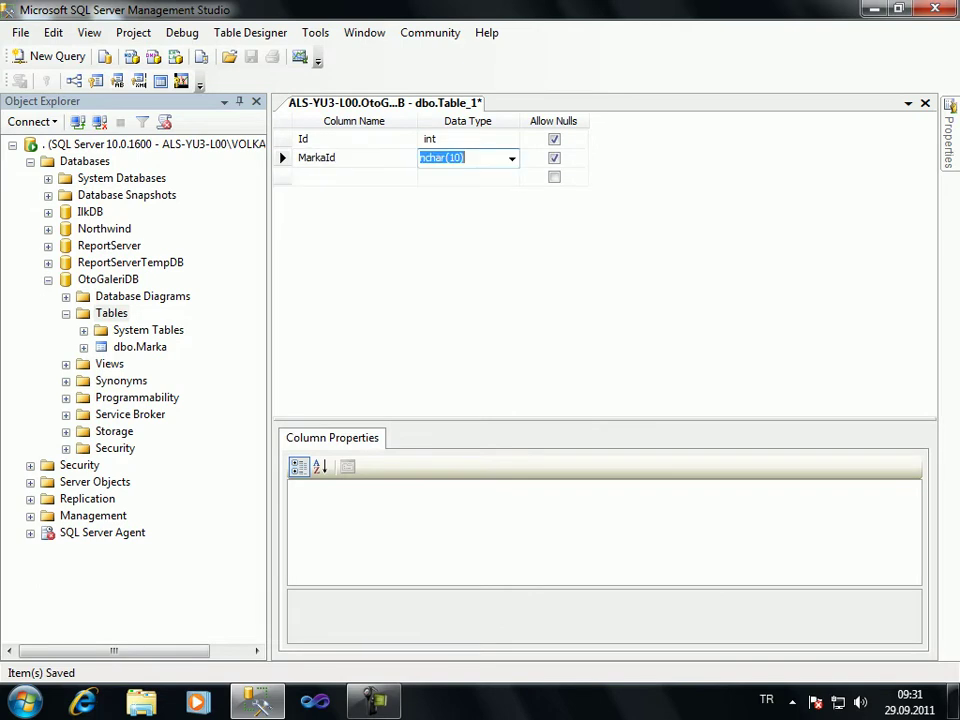
pyautogui.press('BackSpace')
pyautogui.write('int')
pyautogui.press('Tab')
pyautogui.press('Tab')
# Add a TipId column with data type int below the MarkaId column.
pyautogui.write('TipId')
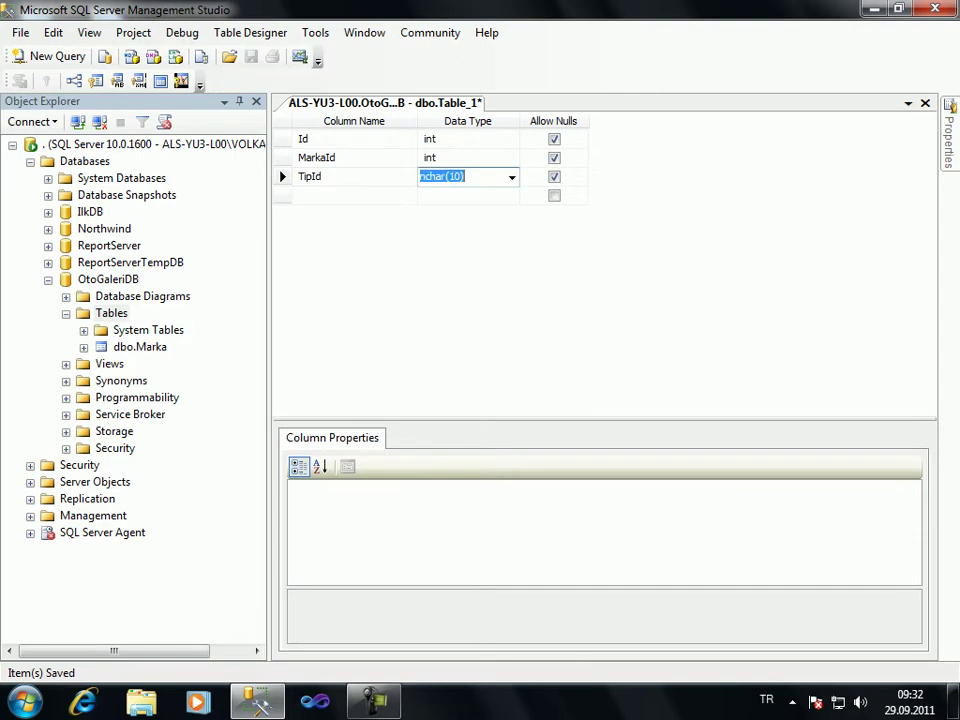
pyautogui.press('Tab')
pyautogui.write('int')
pyautogui.press('Tab')
pyautogui.press('Tab')
# Add an Ad column with data type varchar(50) below the TipId column.
pyautogui.write('M')
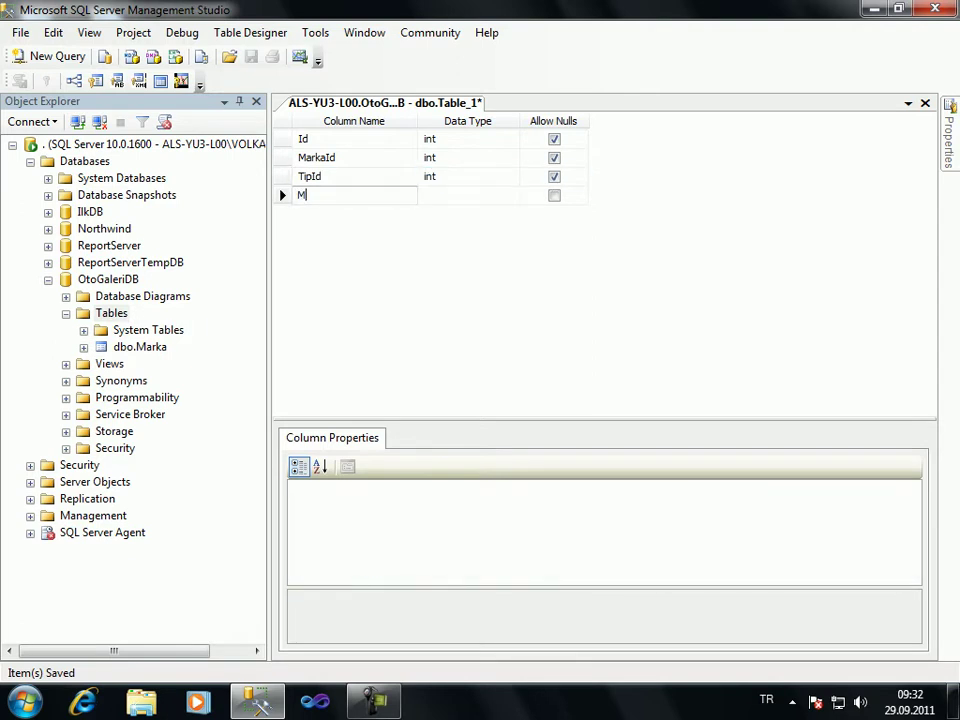
pyautogui.press('BackSpace')
pyautogui.write('Ad')
pyautogui.press('Tab')
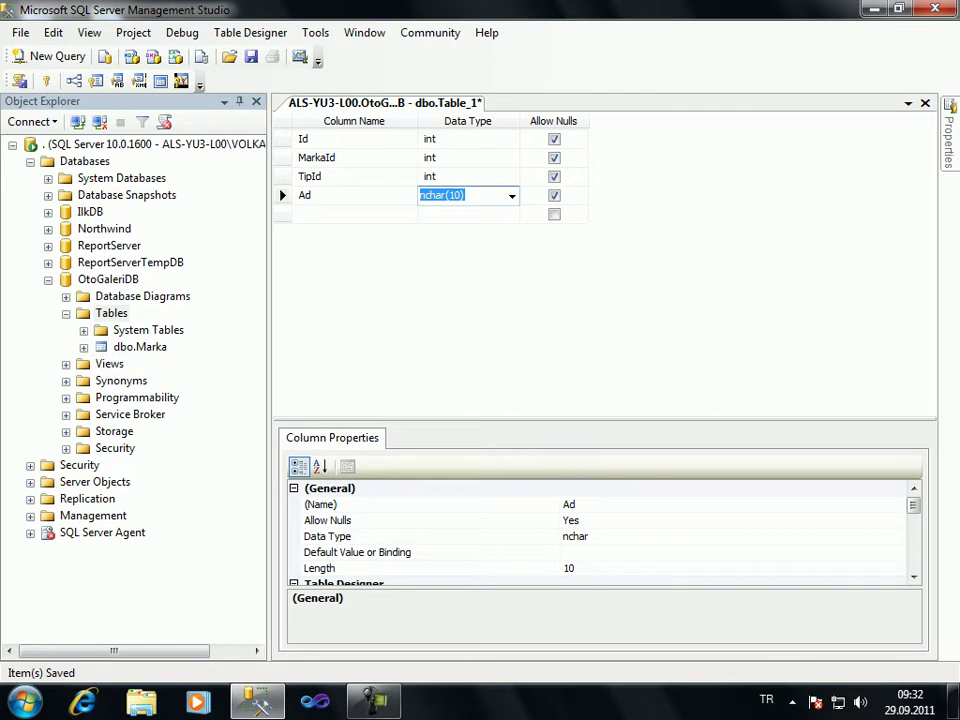
pyautogui.write('var')
pyautogui.press('BackSpace')
pyautogui.press('BackSpace')
pyautogui.press('BackSpace')
pyautogui.press('BackSpace')
pyautogui.write('varca')
pyautogui.press('BackSpace')
pyautogui.write('har')
pyautogui.press('Return')
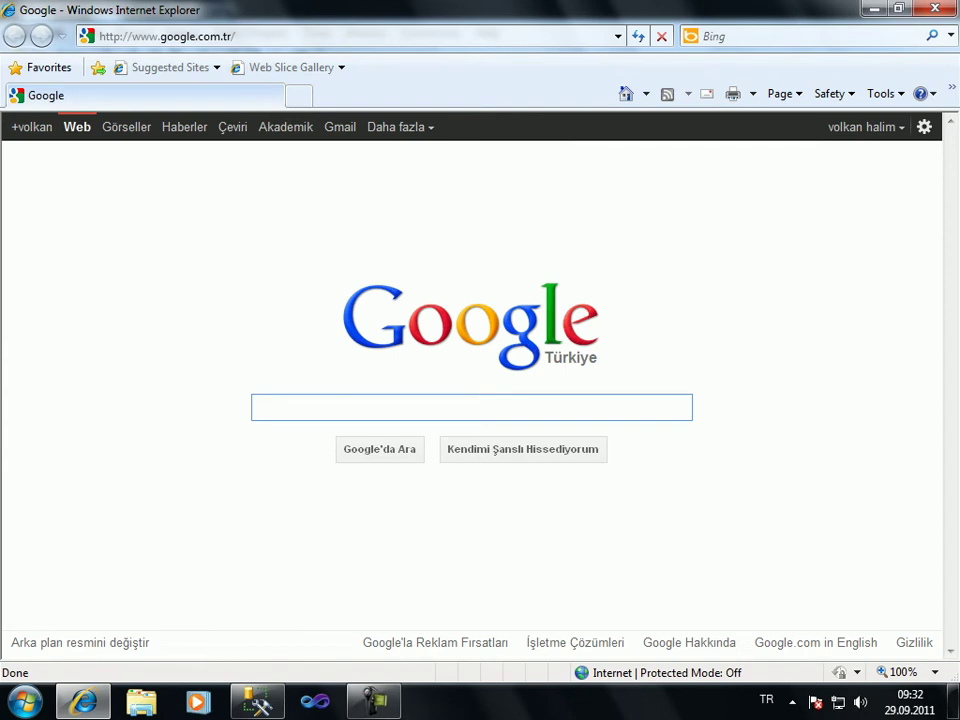
# Search Google for "pontiac trans-am firebird wallpaper".
pyautogui.write('pontia')
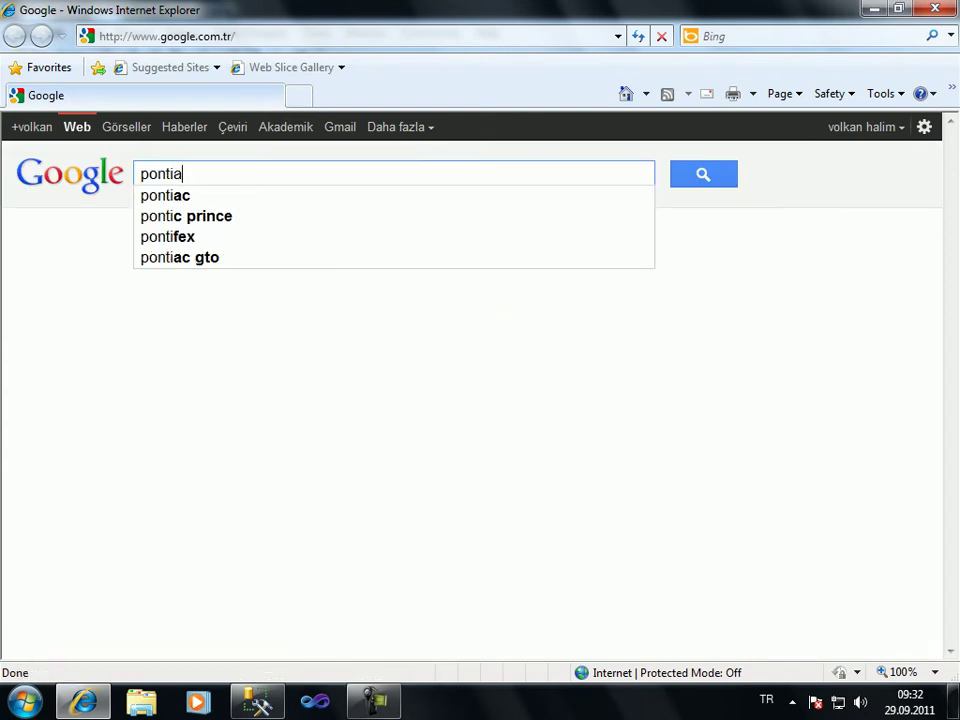
pyautogui.write('c trans')
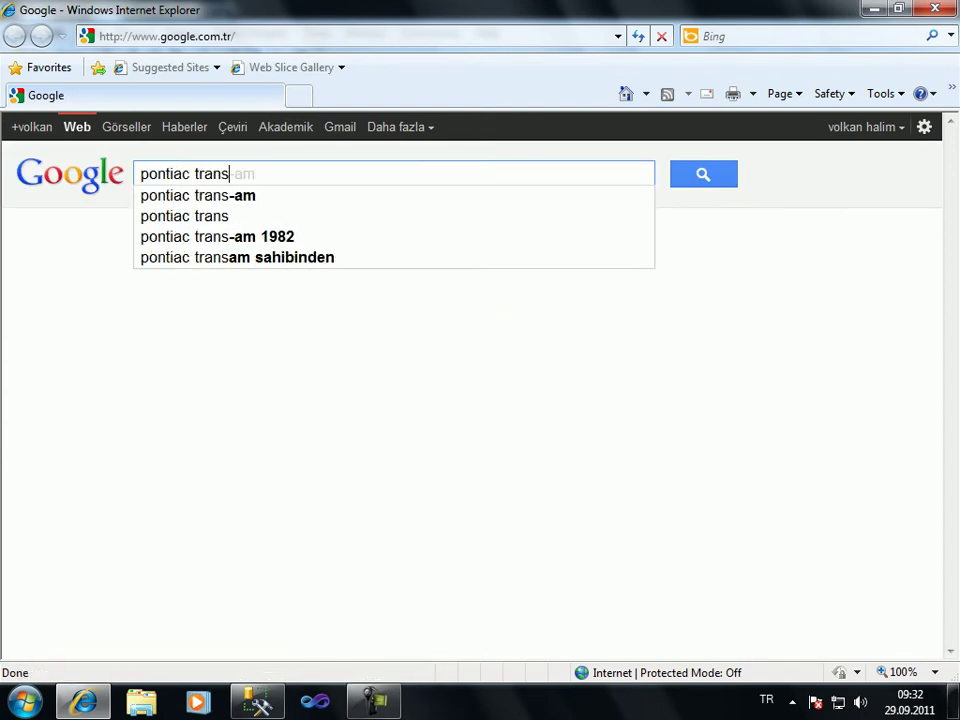
pyautogui.write('-')
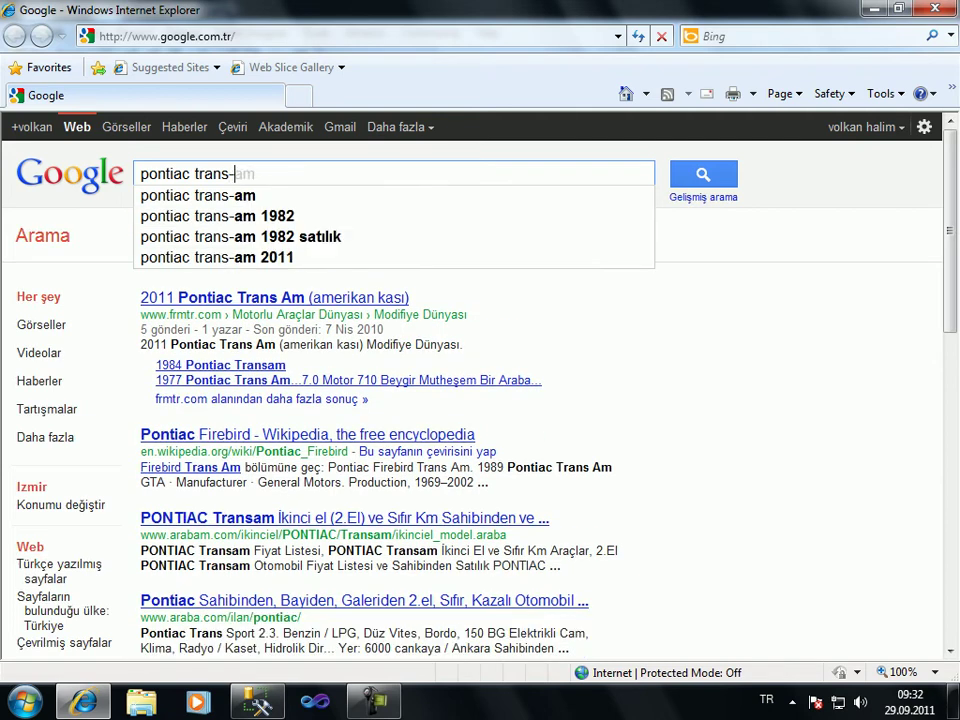
pyautogui.write('am fire')
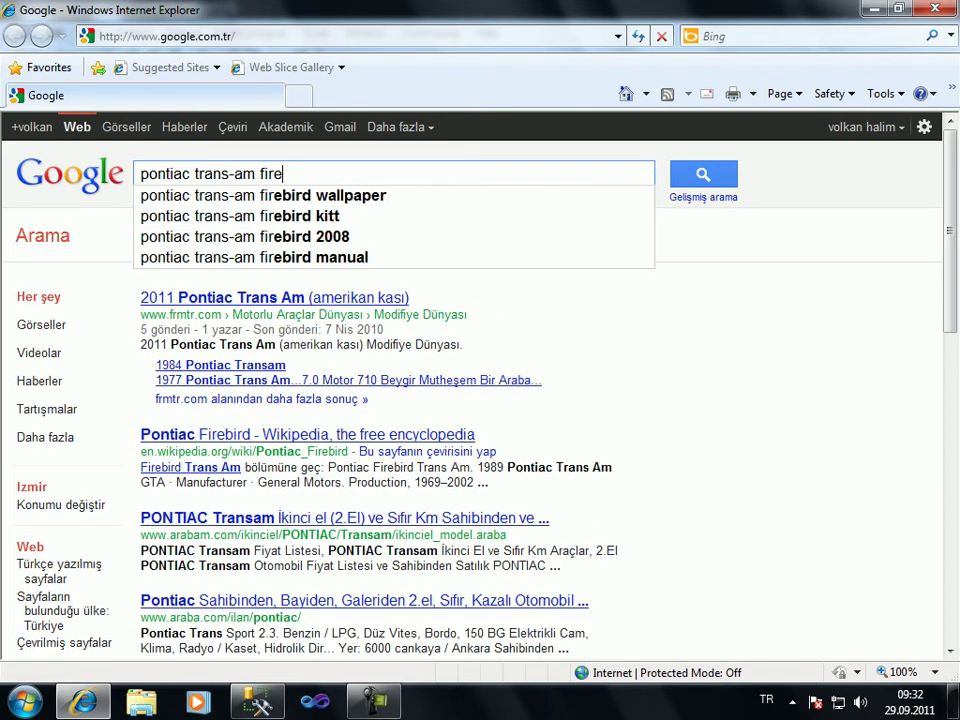
pyautogui.press('Down')
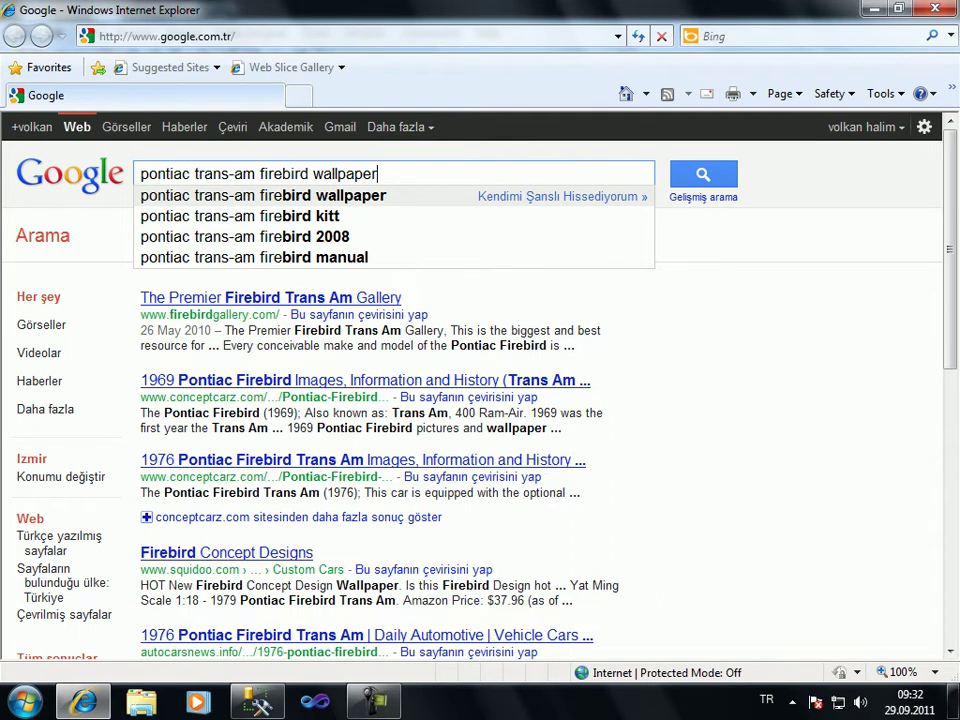
pyautogui.press('Return')
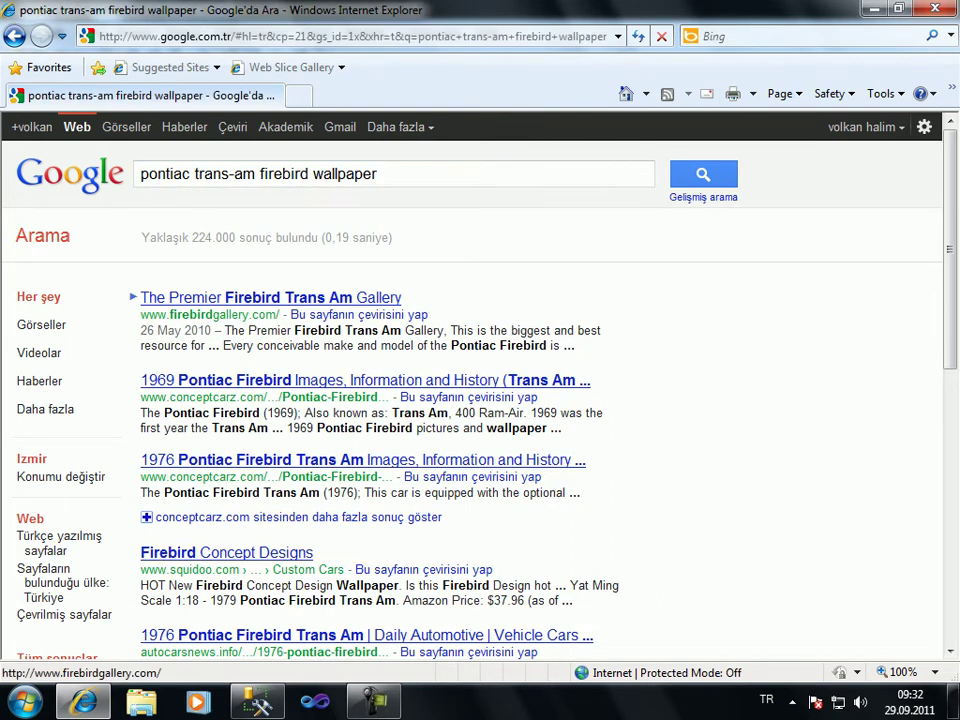
# Switch the search to image results and look through the Pontiac Trans-Am Firebird pictures.
pyautogui.moveTo(191, 174); pyautogui.dragTo(312, 174)
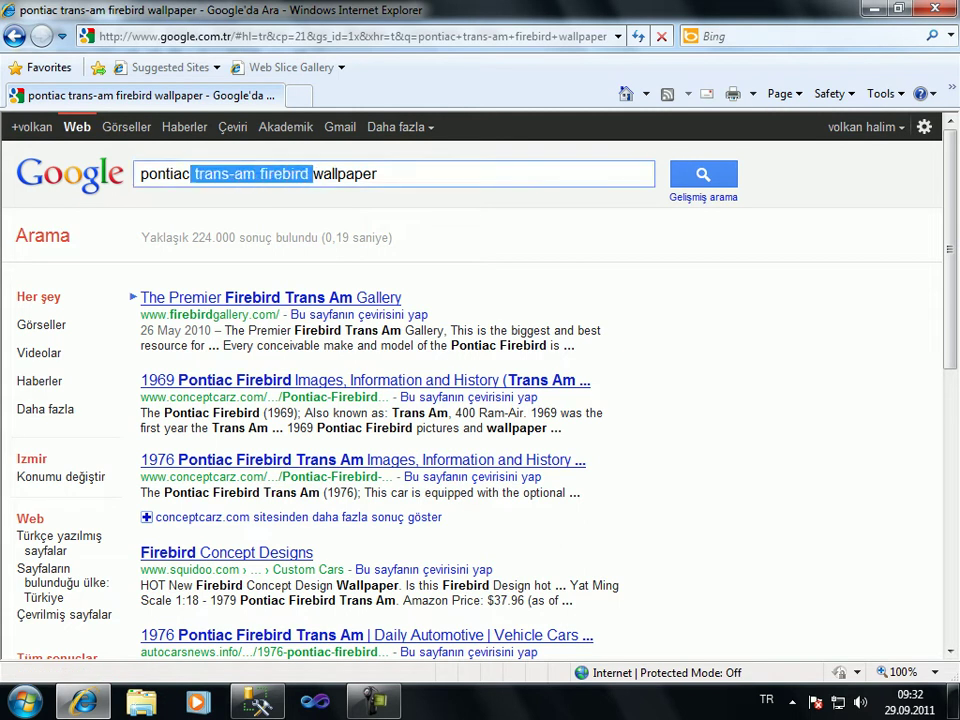
pyautogui.click(127, 127)
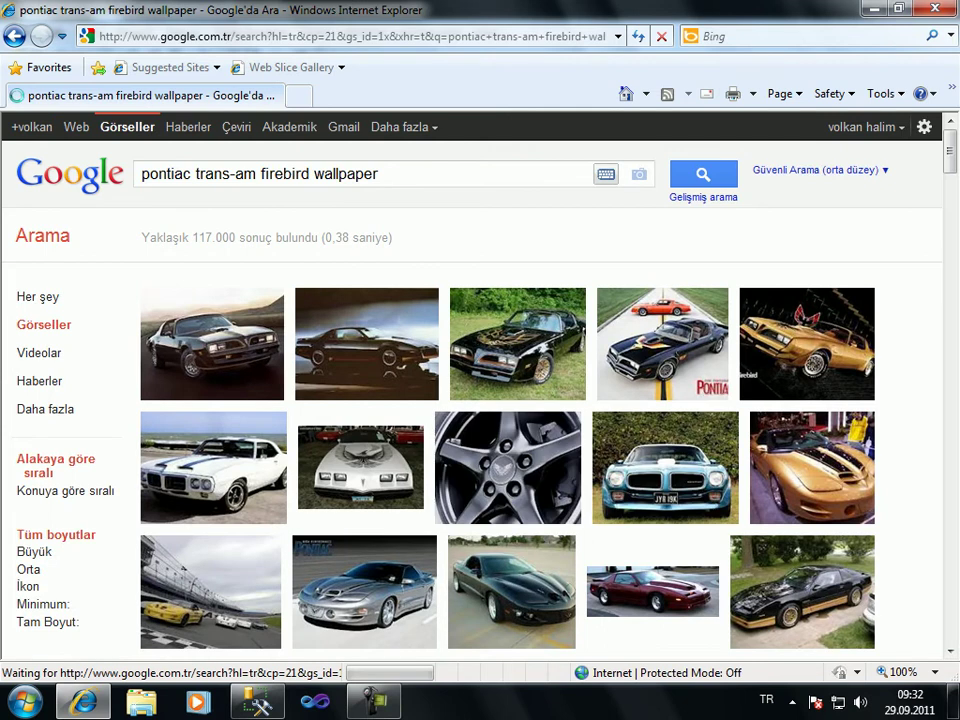
pyautogui.click(367, 345)
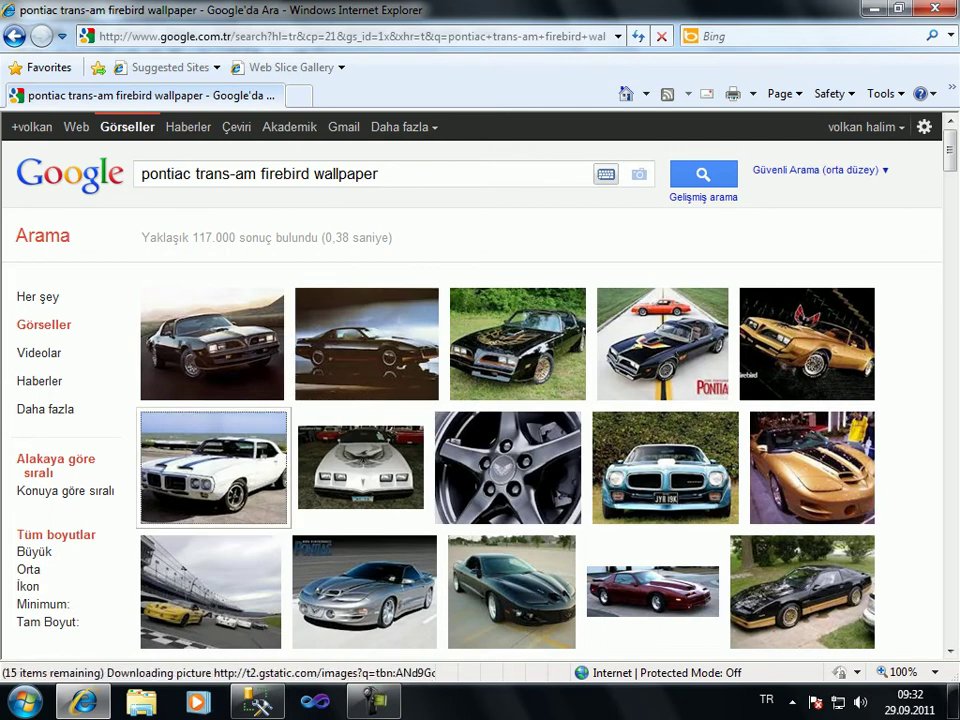
pyautogui.moveTo(213, 467)
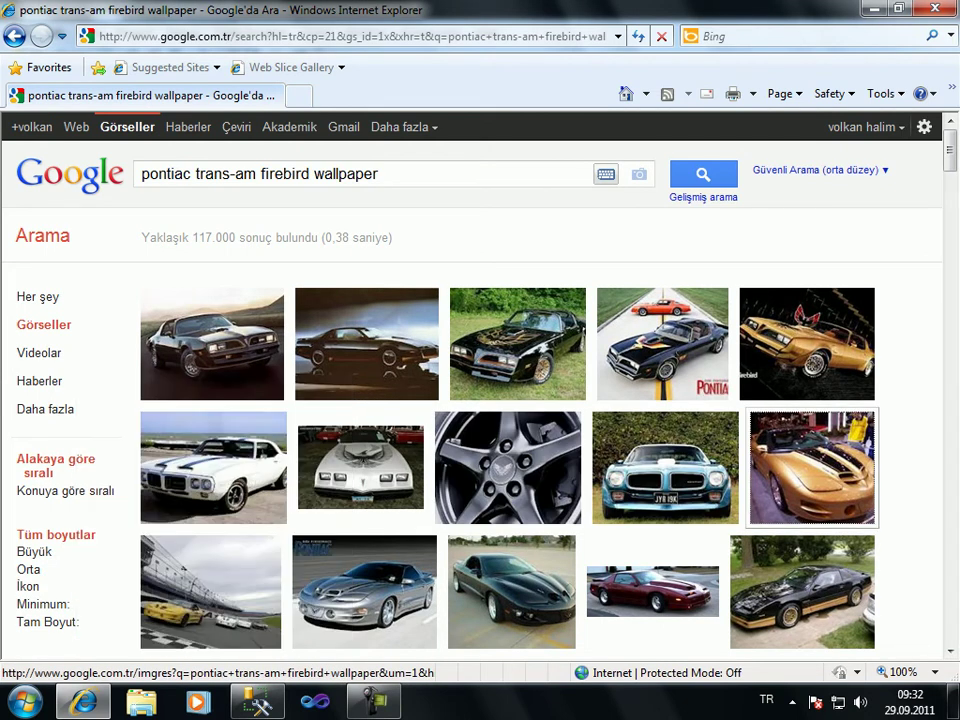
pyautogui.scroll(-4, 500, 460)
pyautogui.scroll(-3, 500, 460)
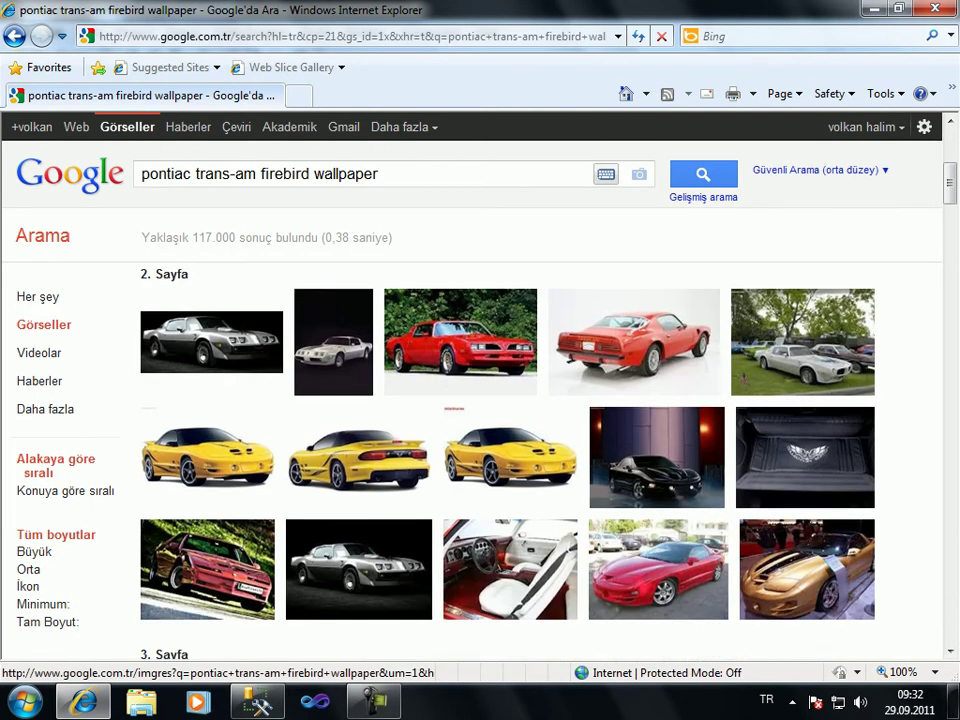
pyautogui.scroll(-4, 500, 460)
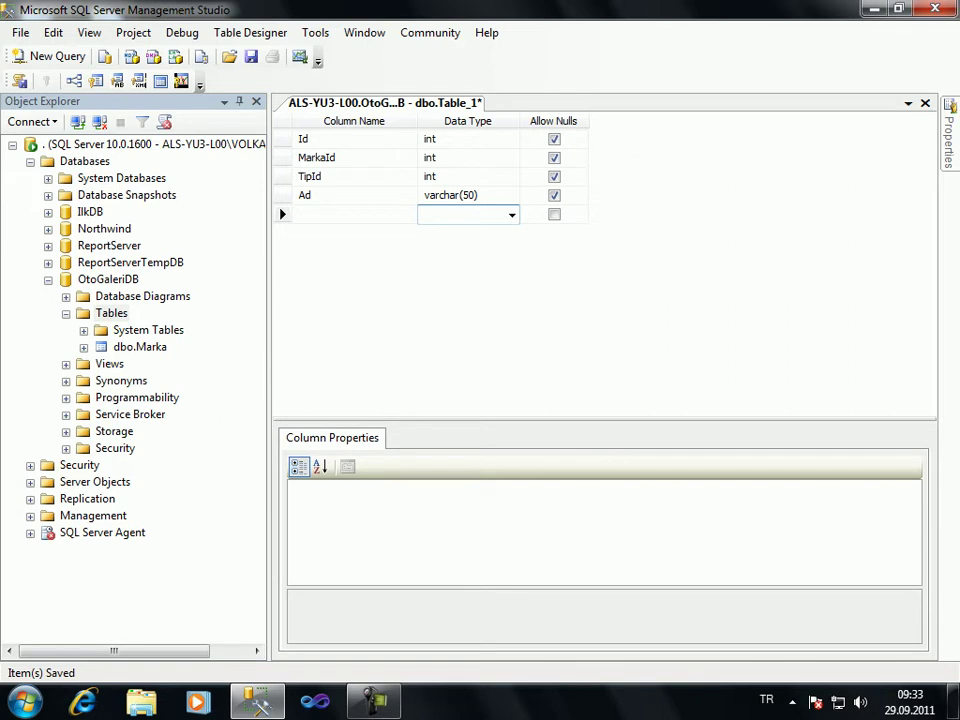
# Make the Id column the table's primary key and its identity column.
pyautogui.rightClick(282, 139)
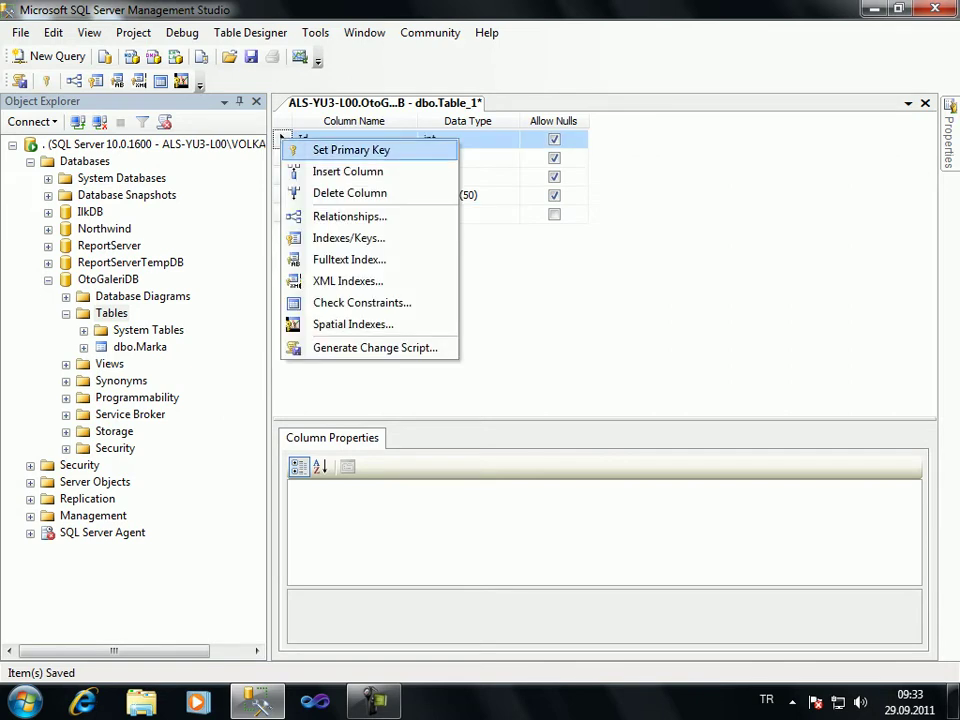
pyautogui.click(351, 150)
pyautogui.click(949, 141)
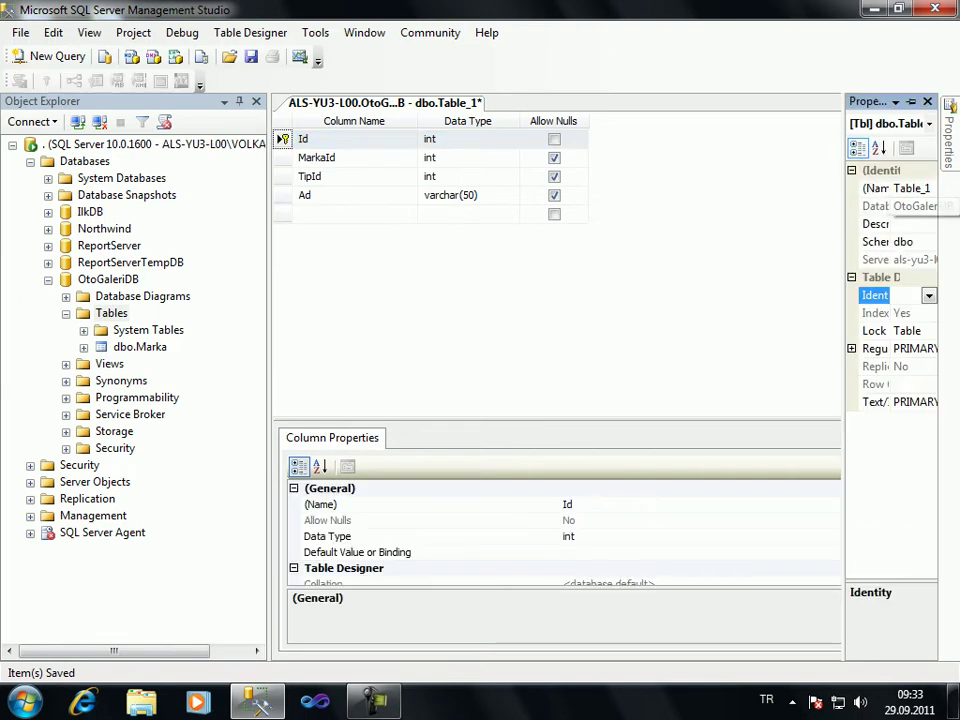
pyautogui.click(929, 296)
pyautogui.click(880, 313)
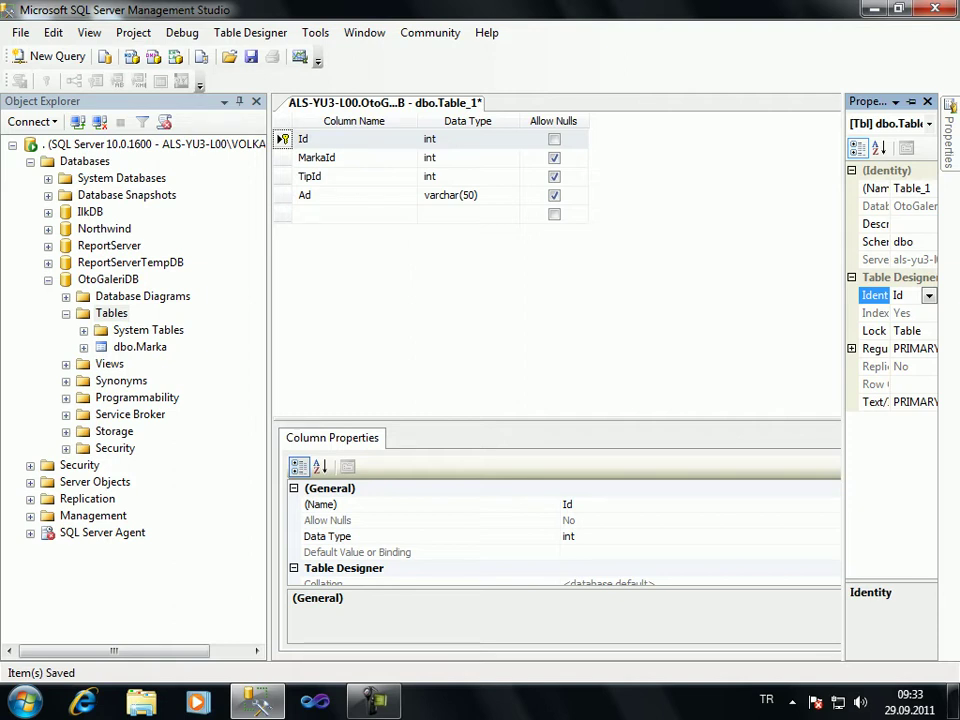
# Disallow nulls for the MarkaId, TipId and Ad columns, then save the table as Model.
pyautogui.click(554, 158)
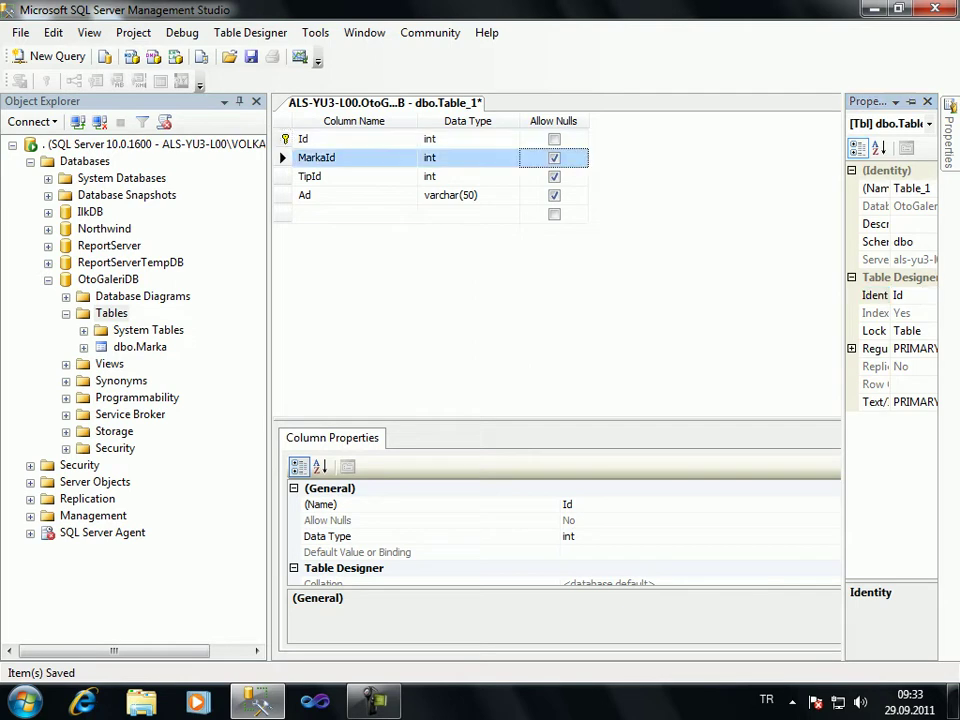
pyautogui.click(554, 177)
pyautogui.click(554, 195)
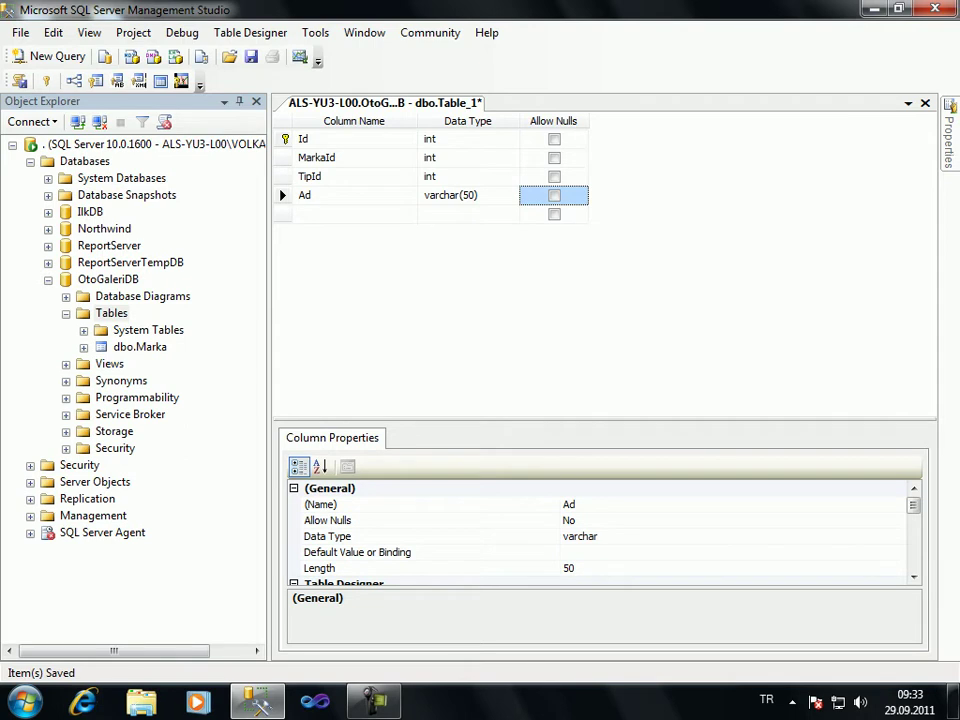
pyautogui.hotkey('ctrl', 's')
pyautogui.write('Model')
pyautogui.press('Return')
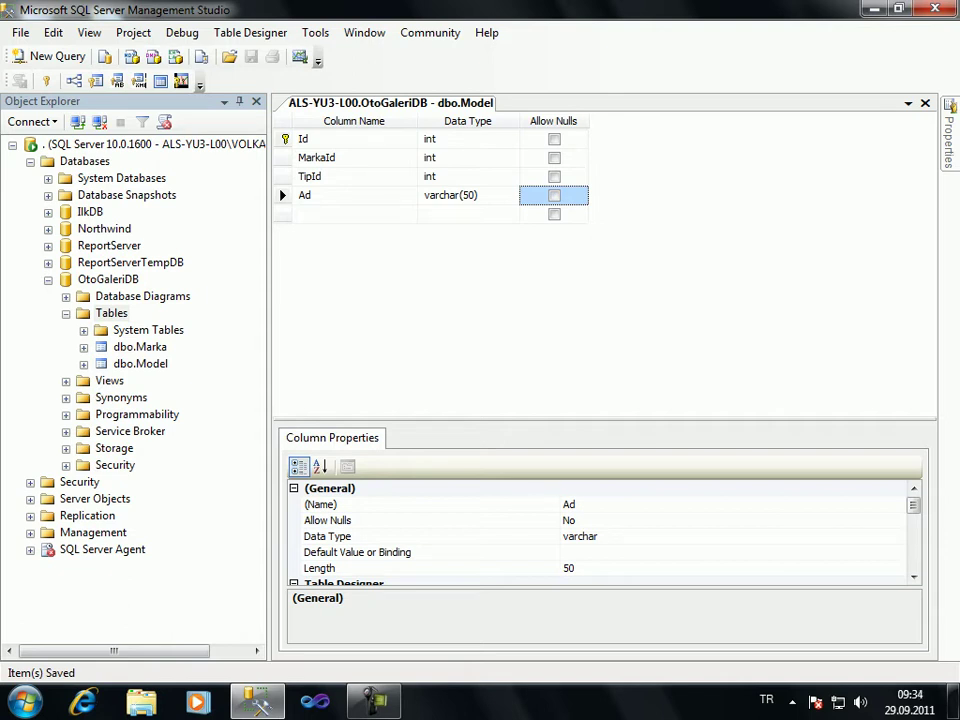
# Create a further table in the OtoGaleriDB database with a first column Id of data type int.
pyautogui.rightClick(108, 312)
pyautogui.click(168, 321)
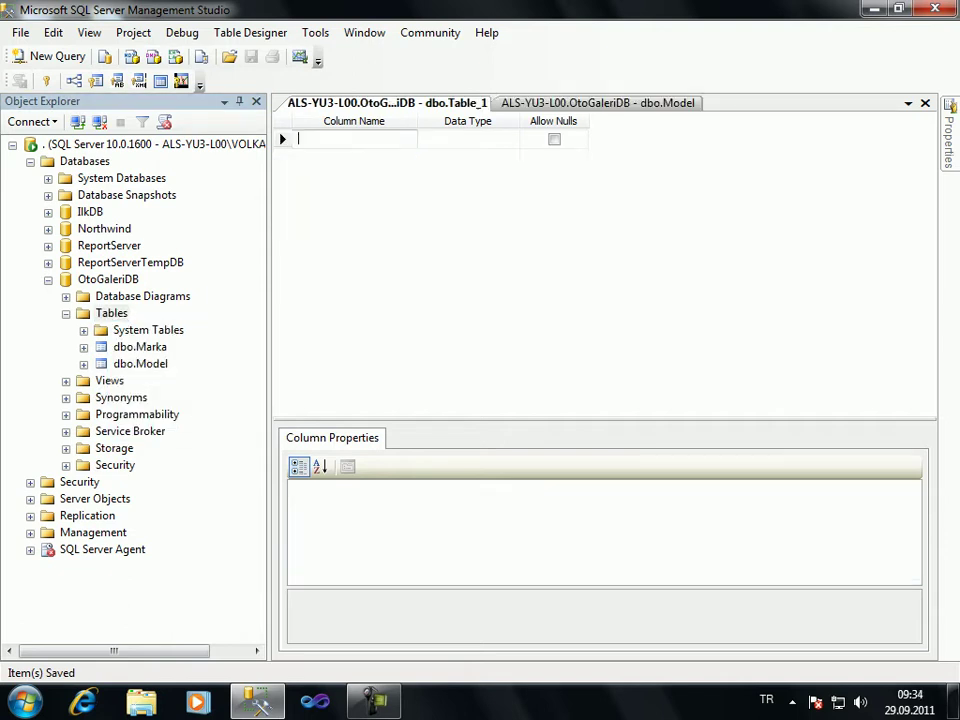
pyautogui.write('Id')
pyautogui.press('Tab')
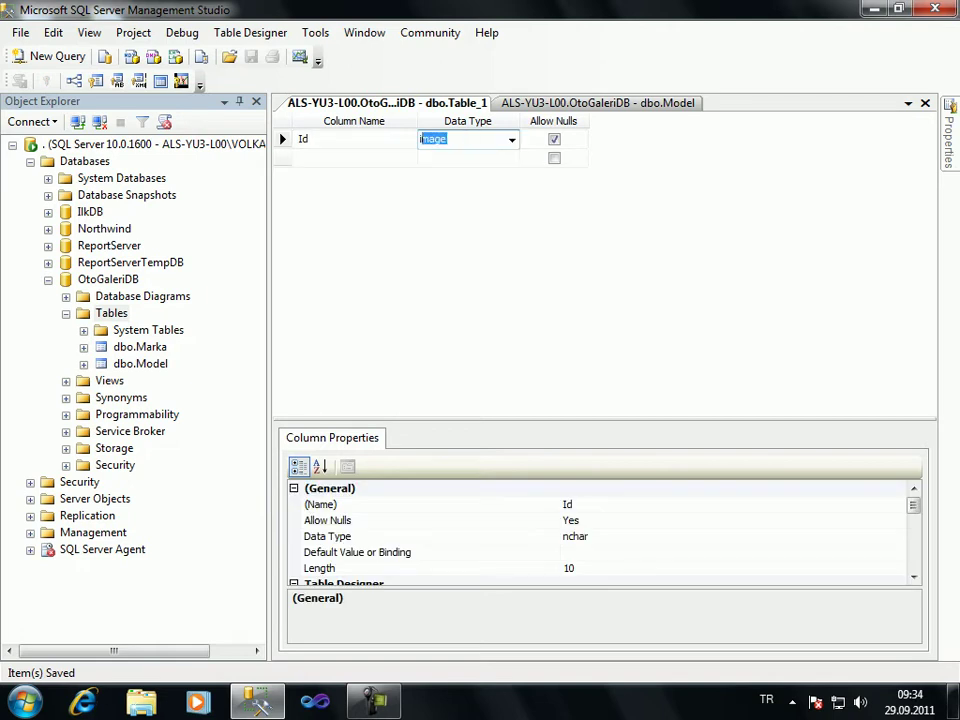
pyautogui.write('int')
pyautogui.press('Tab')
pyautogui.press('Tab')
# Add an Ad column with data type nvarchar(50) below the Id column.
pyautogui.write('Ad')
pyautogui.press('Tab')
pyautogui.write('nvarchar(50)')
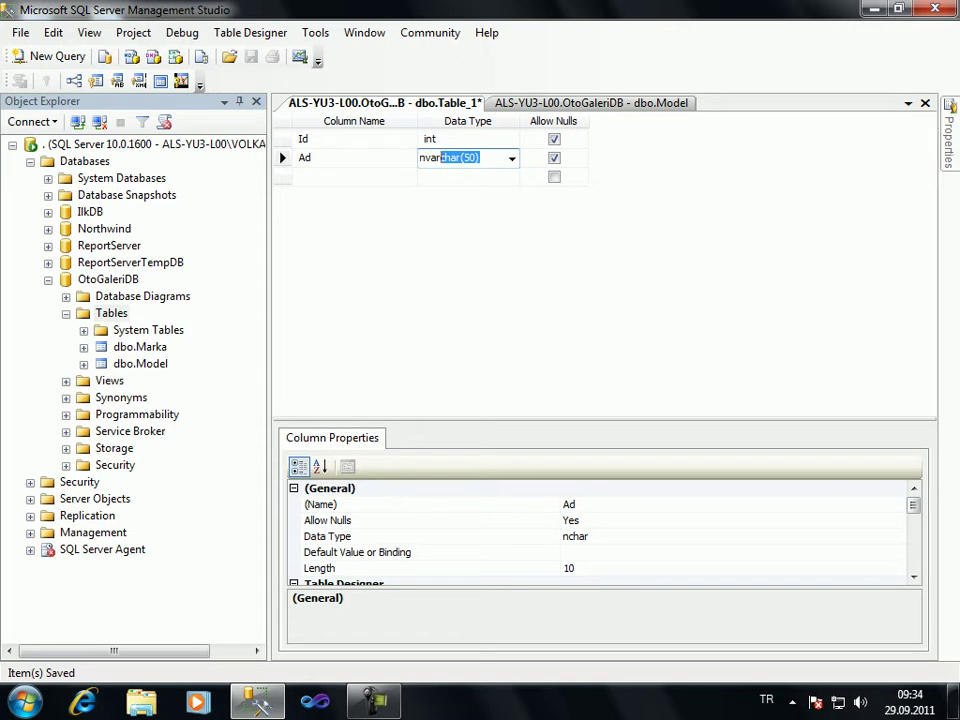
pyautogui.press('Return')
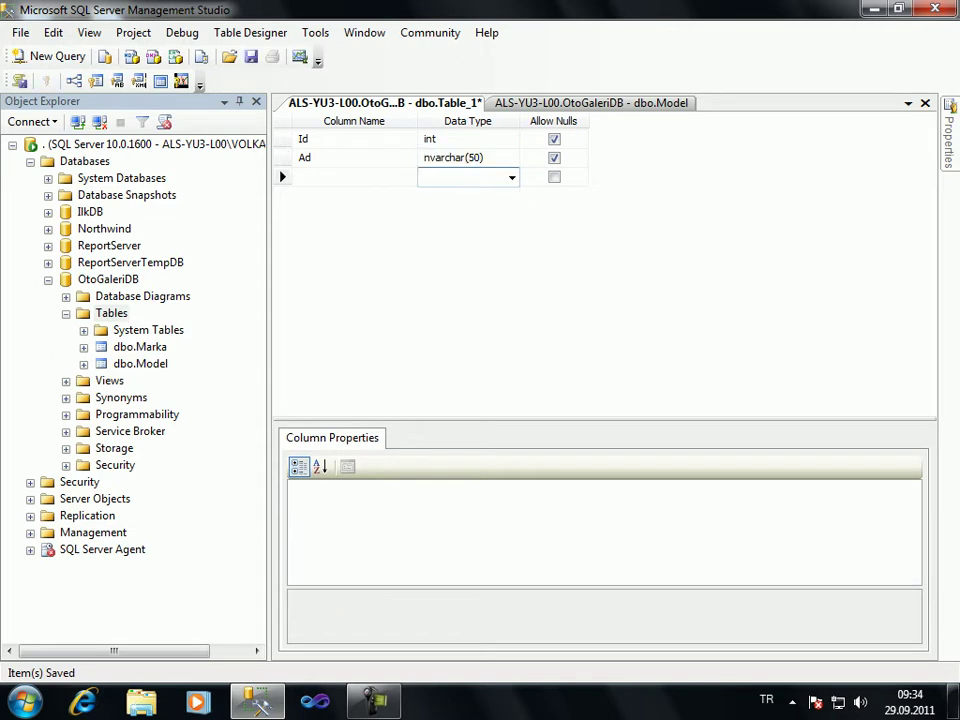
# Set Id as the new table's primary key and identity column.
pyautogui.click(282, 139)
pyautogui.rightClick(282, 139)
pyautogui.click(343, 148)
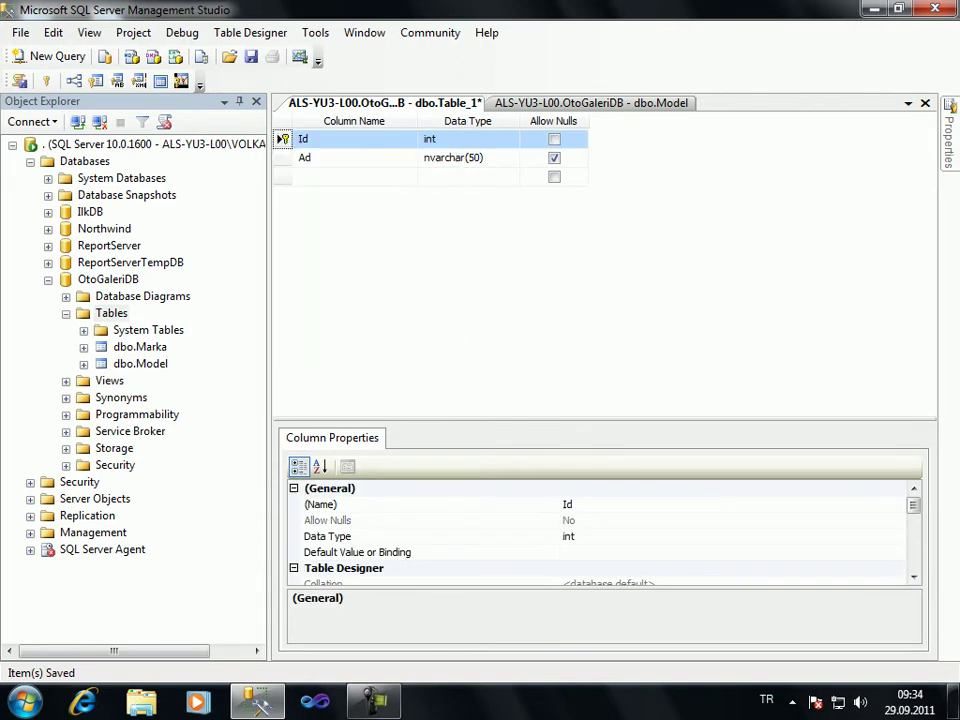
pyautogui.click(949, 142)
pyautogui.click(929, 296)
pyautogui.click(898, 314)
pyautogui.click(690, 270)
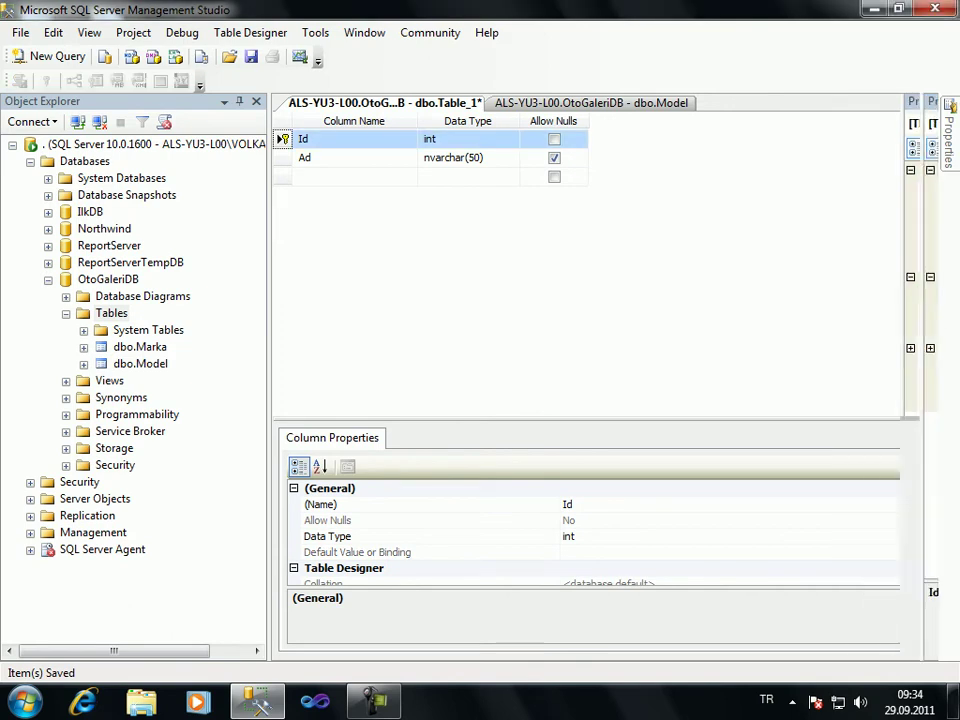
# Add a new index to the table and name it UnqAd.
pyautogui.click(283, 158)
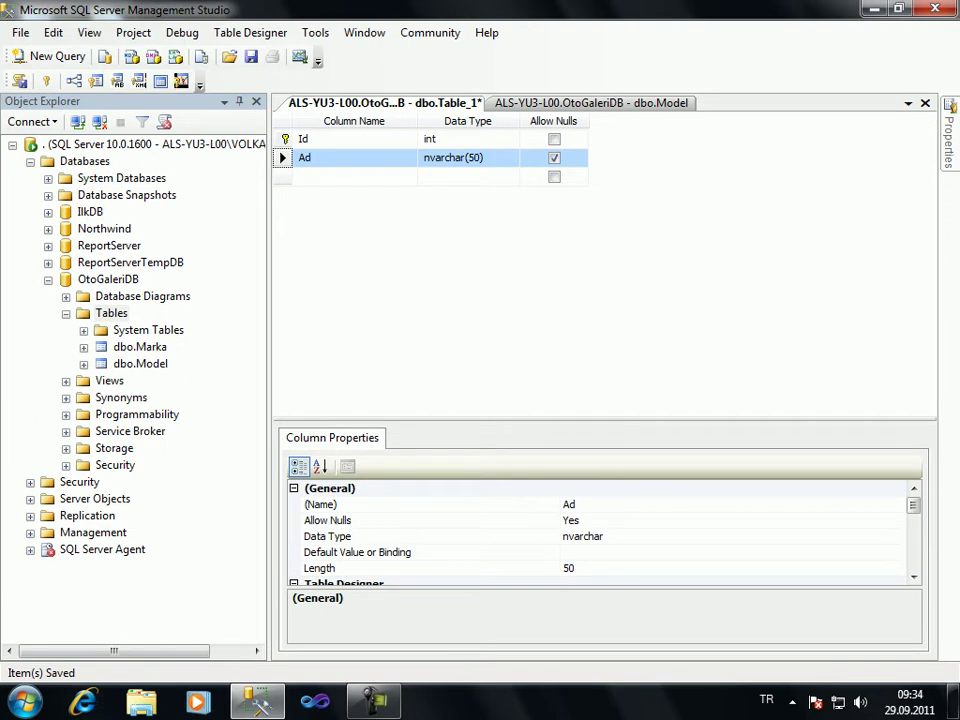
pyautogui.rightClick(280, 159)
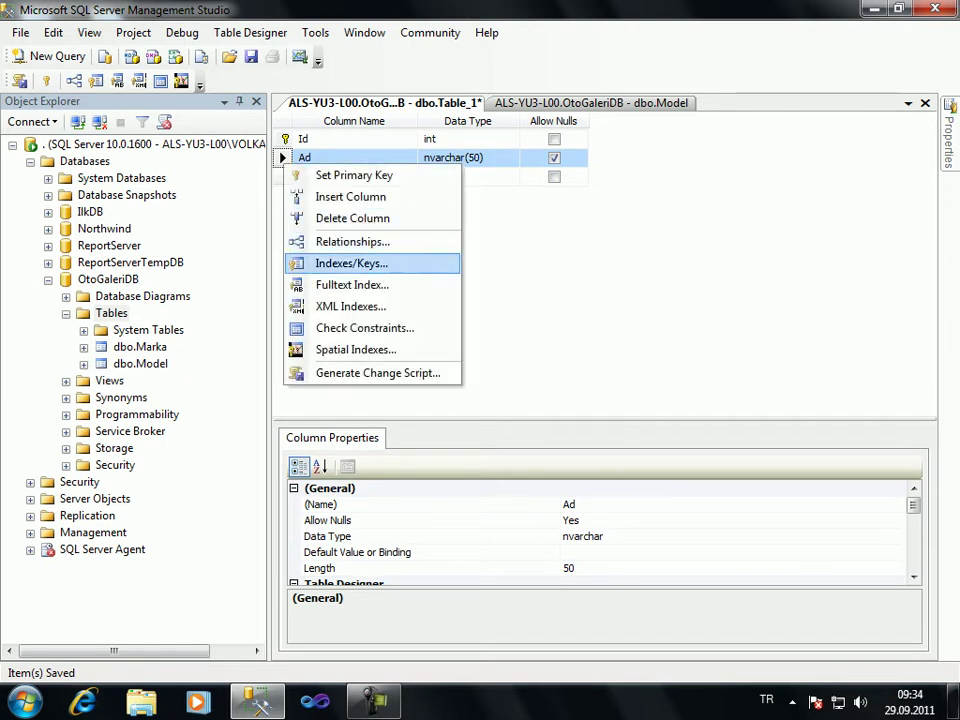
pyautogui.click(350, 261)
pyautogui.click(228, 501)
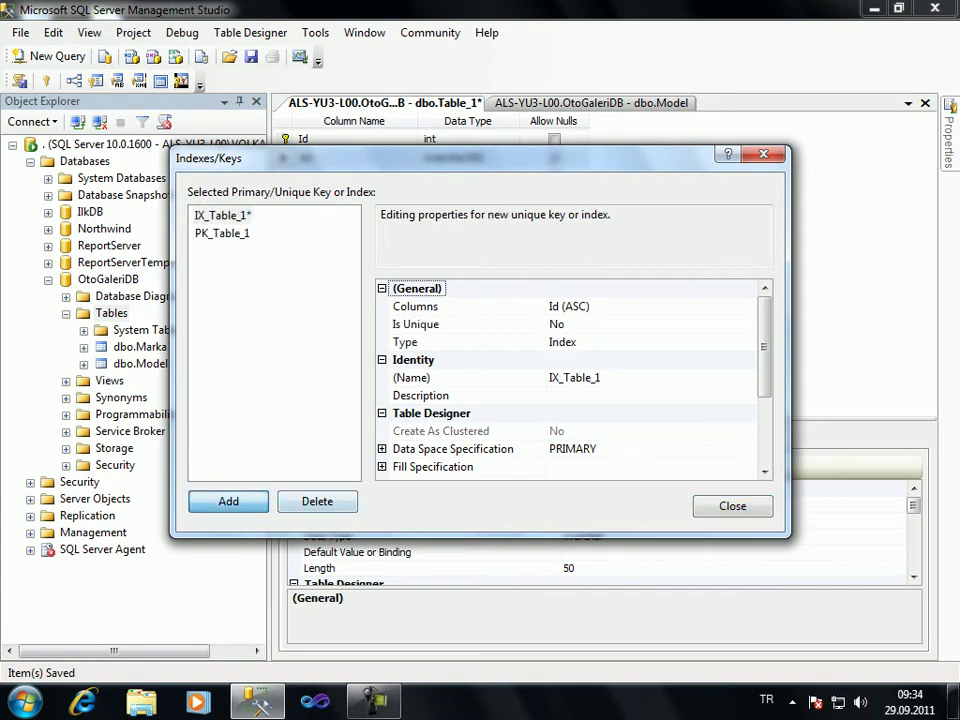
pyautogui.doubleClick(600, 378)
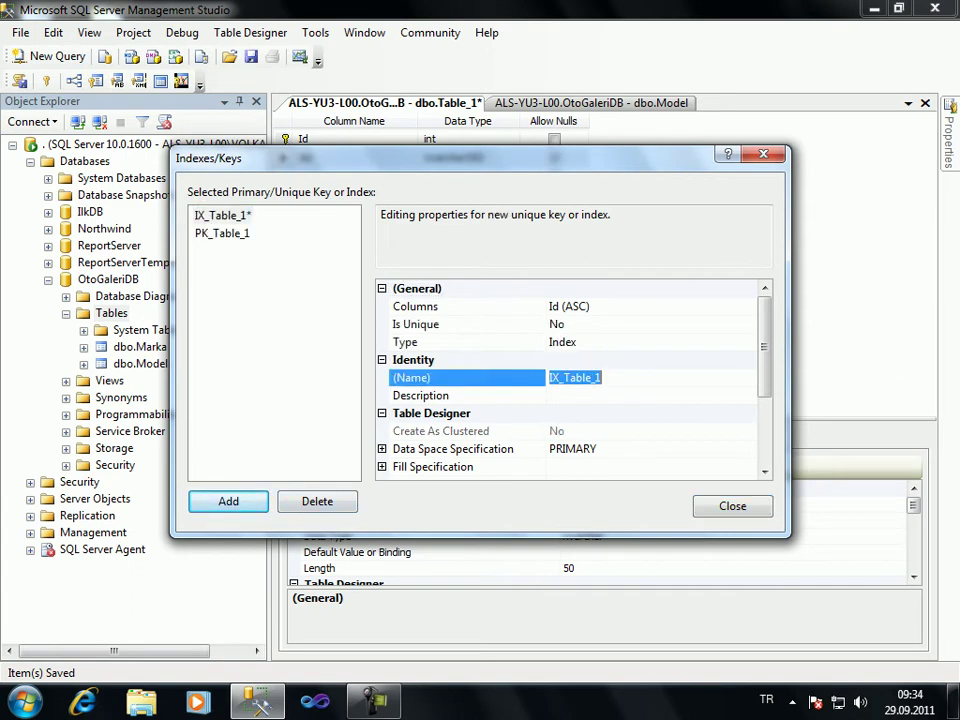
pyautogui.write('Un')
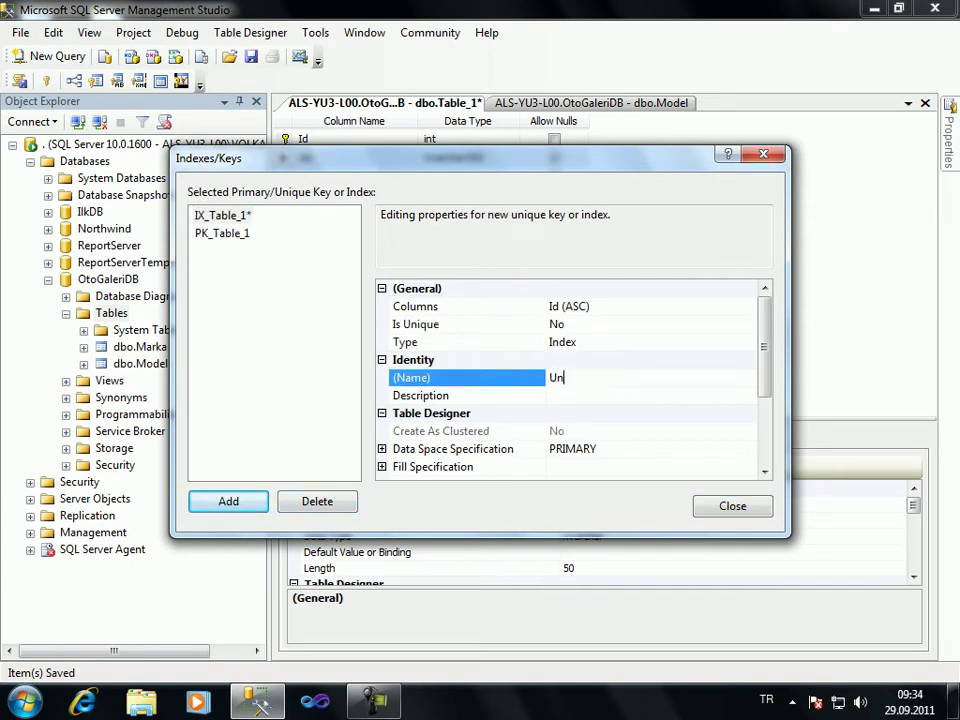
pyautogui.write('qAd')
# Set the indexed column of UnqAd to Ad in ascending order.
pyautogui.click(640, 307)
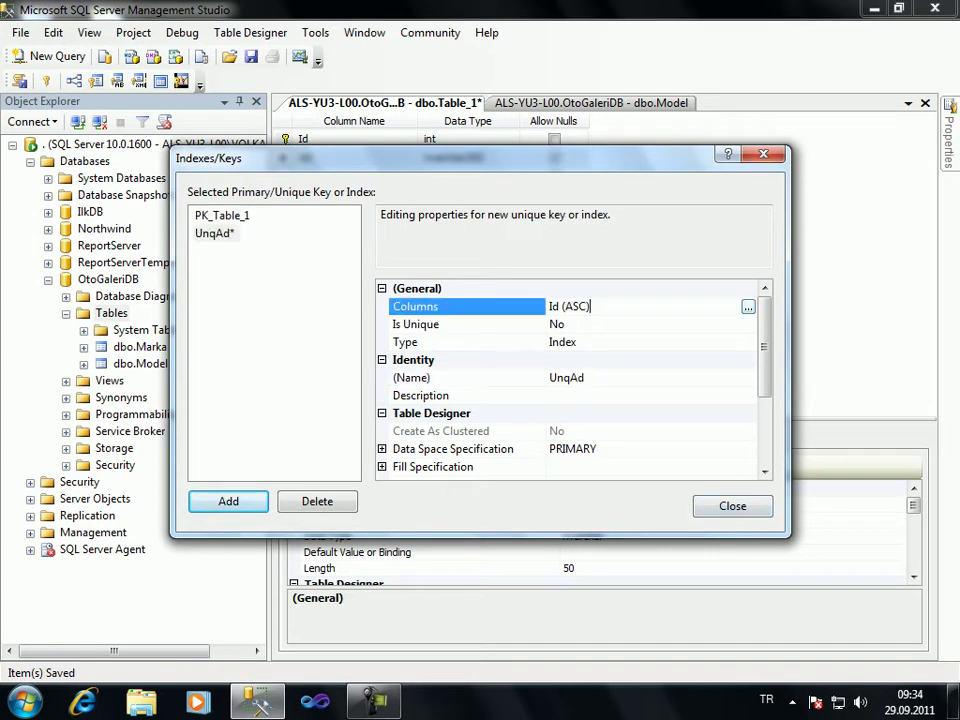
pyautogui.click(748, 307)
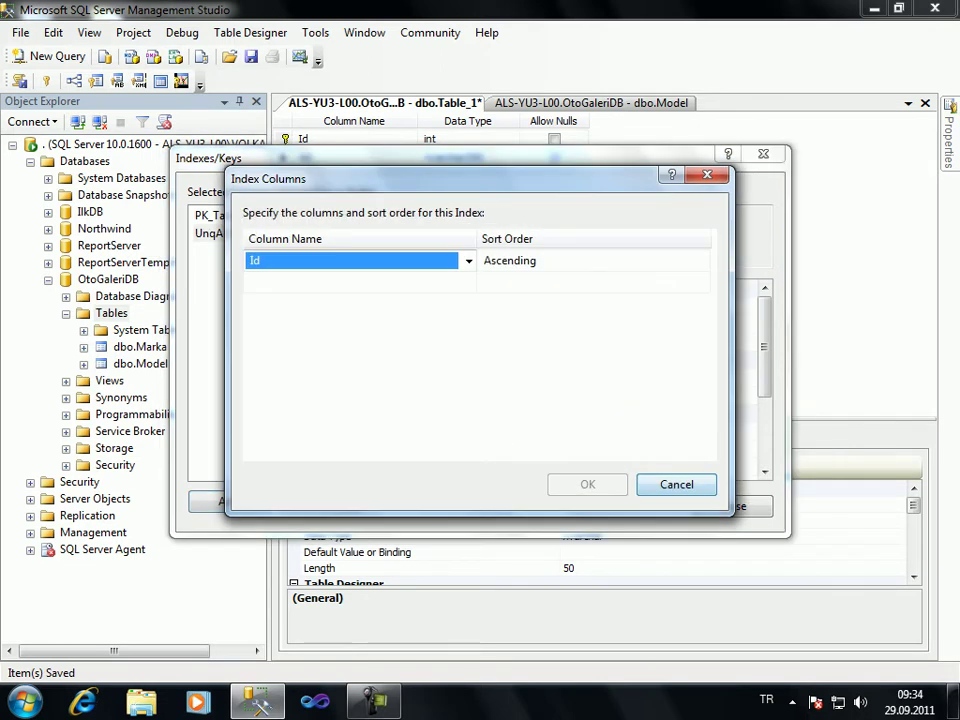
pyautogui.click(469, 261)
pyautogui.click(257, 298)
pyautogui.click(587, 485)
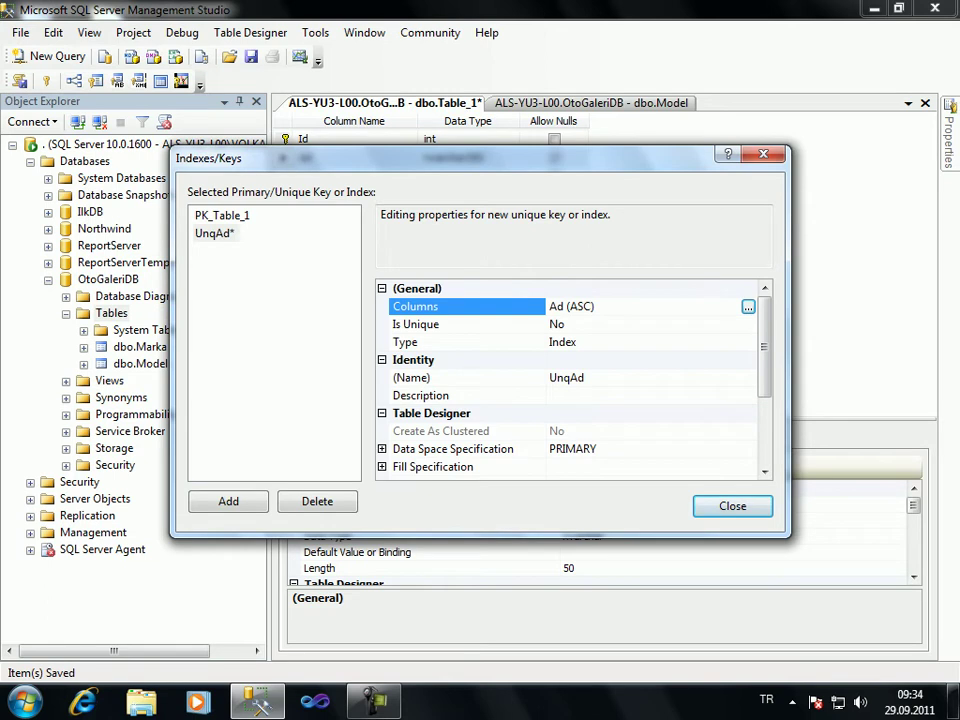
# Change UnqAd to a unique index of type Unique Key and disallow nulls in the Ad column.
pyautogui.doubleClick(575, 324)
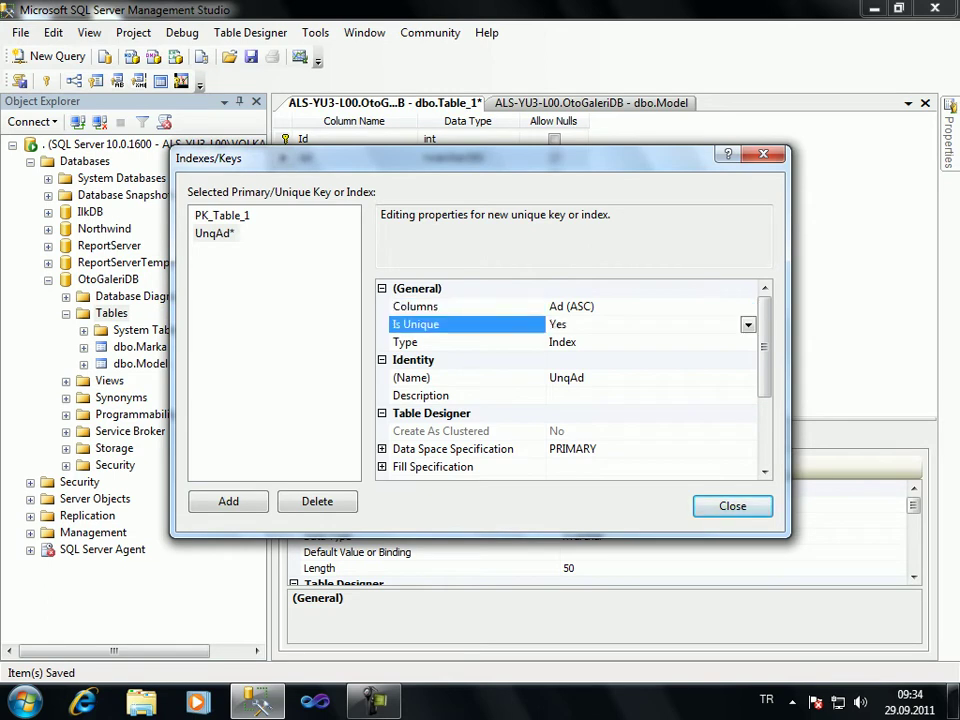
pyautogui.doubleClick(575, 324)
pyautogui.doubleClick(575, 324)
pyautogui.doubleClick(575, 342)
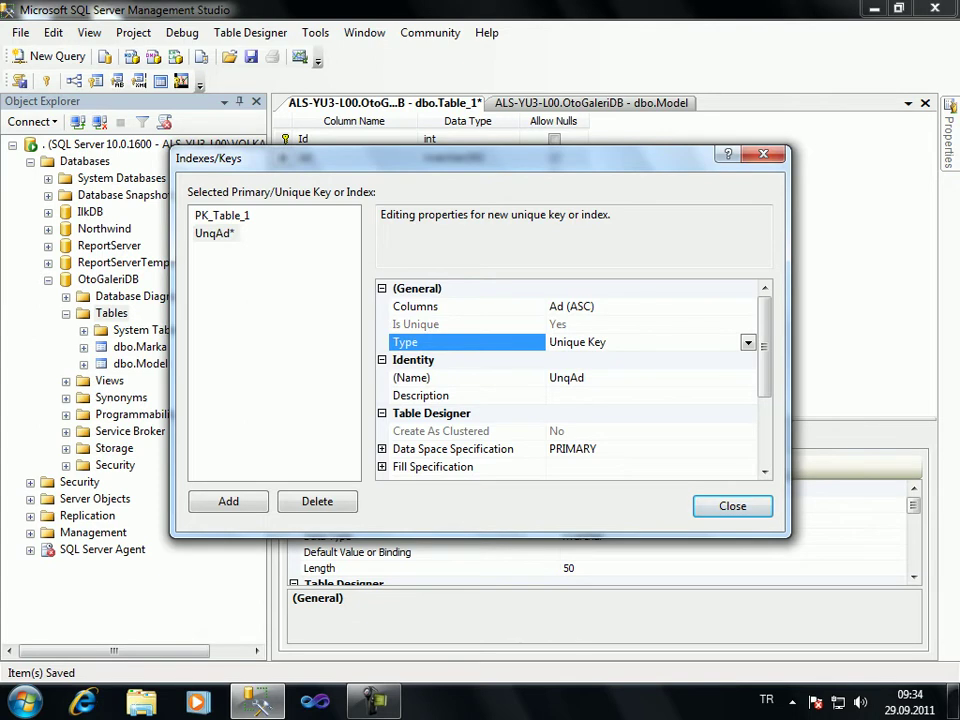
pyautogui.click(733, 506)
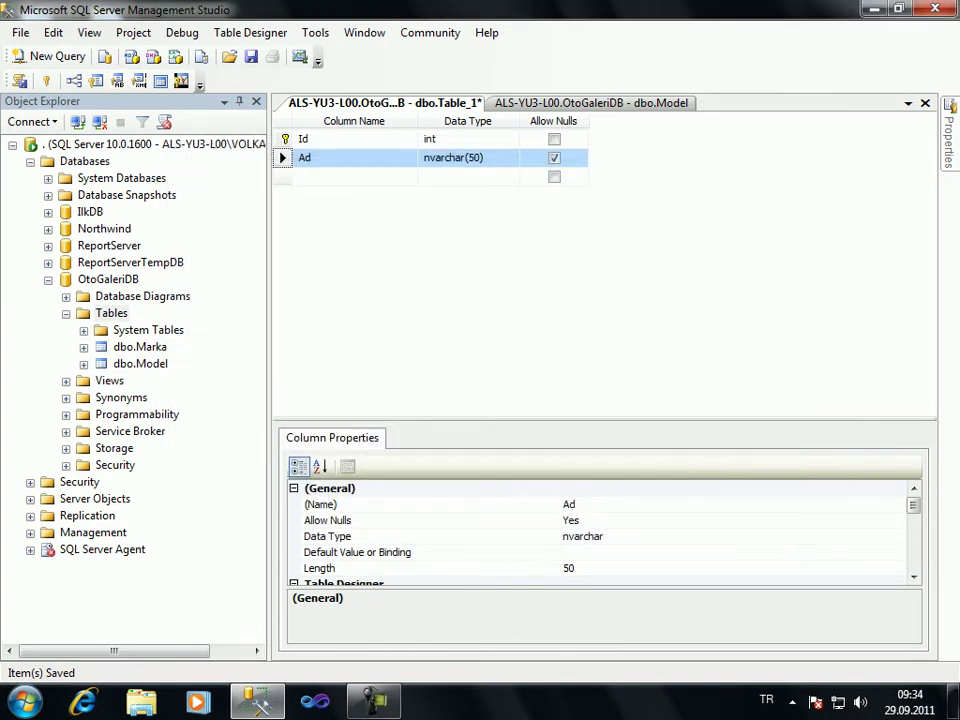
pyautogui.click(554, 158)
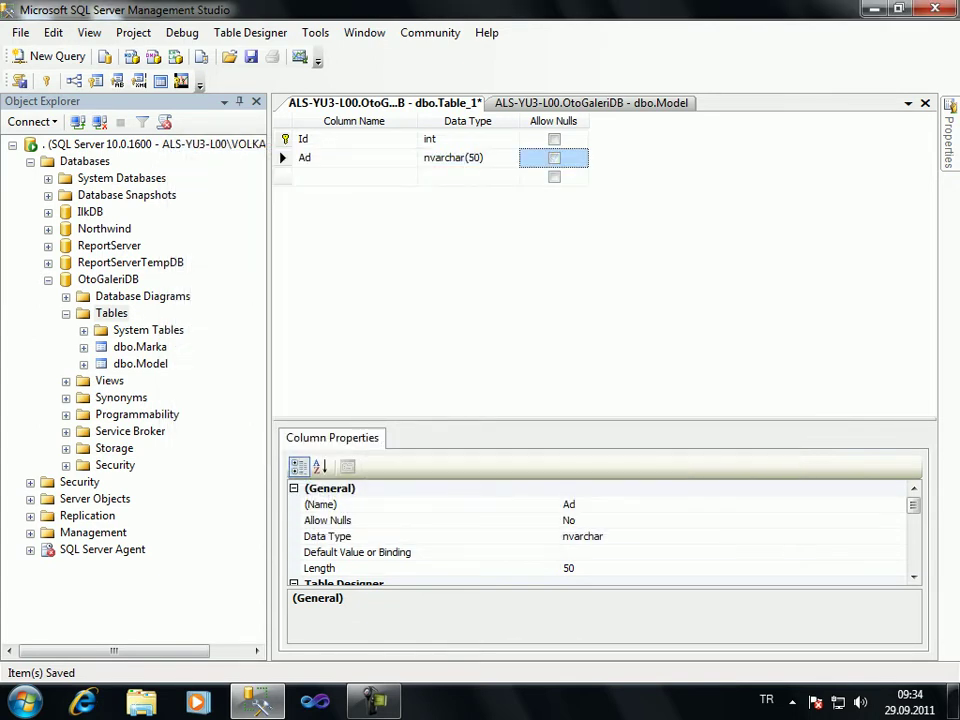
# Save the table under the name Tip and close the open table designers.
pyautogui.hotkey('ctrl', 's')
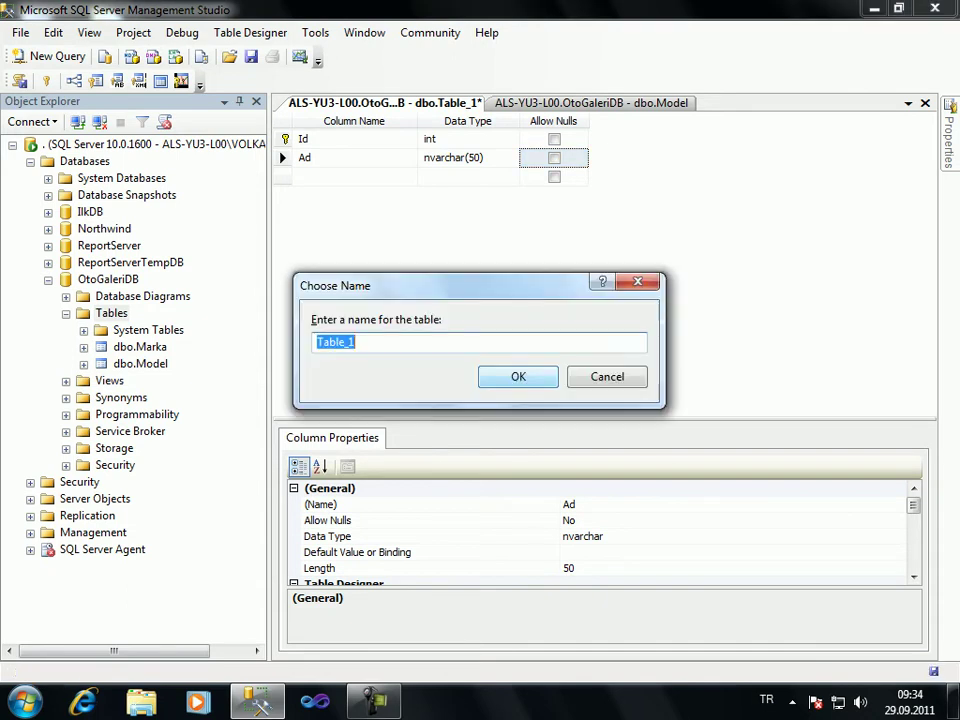
pyautogui.write('Tip')
pyautogui.press('BackSpace')
pyautogui.press('BackSpace')
pyautogui.press('BackSpace')
pyautogui.write('Tip')
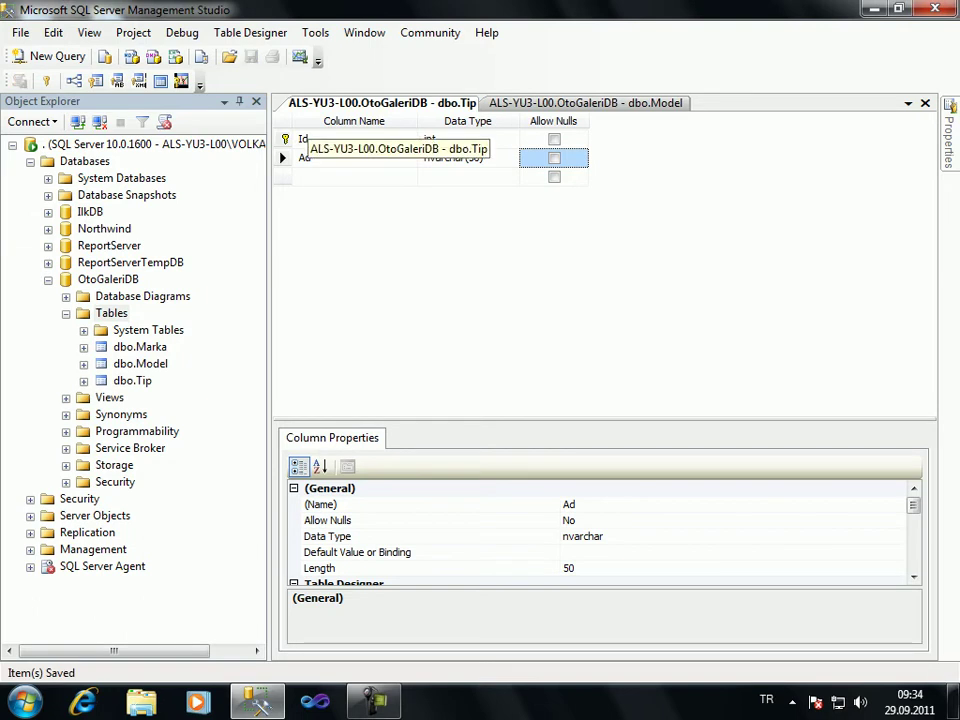
pyautogui.middleClick(307, 104)
pyautogui.middleClick(307, 104)
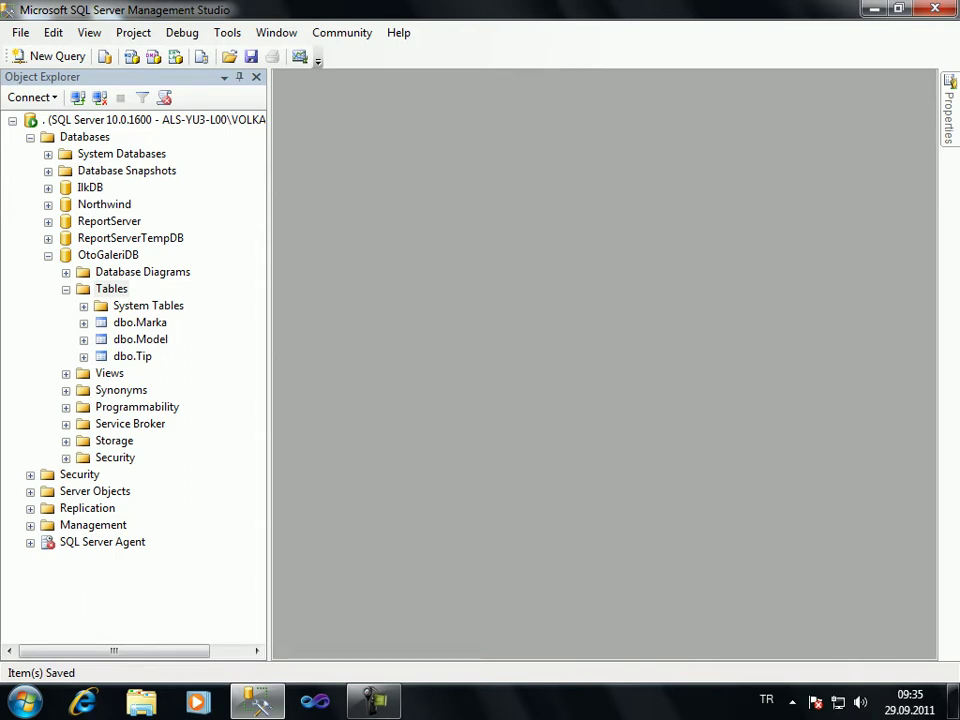
# Create a new table in OtoGaleriDB with an Id column of data type int.
pyautogui.rightClick(100, 290)
pyautogui.click(135, 302)
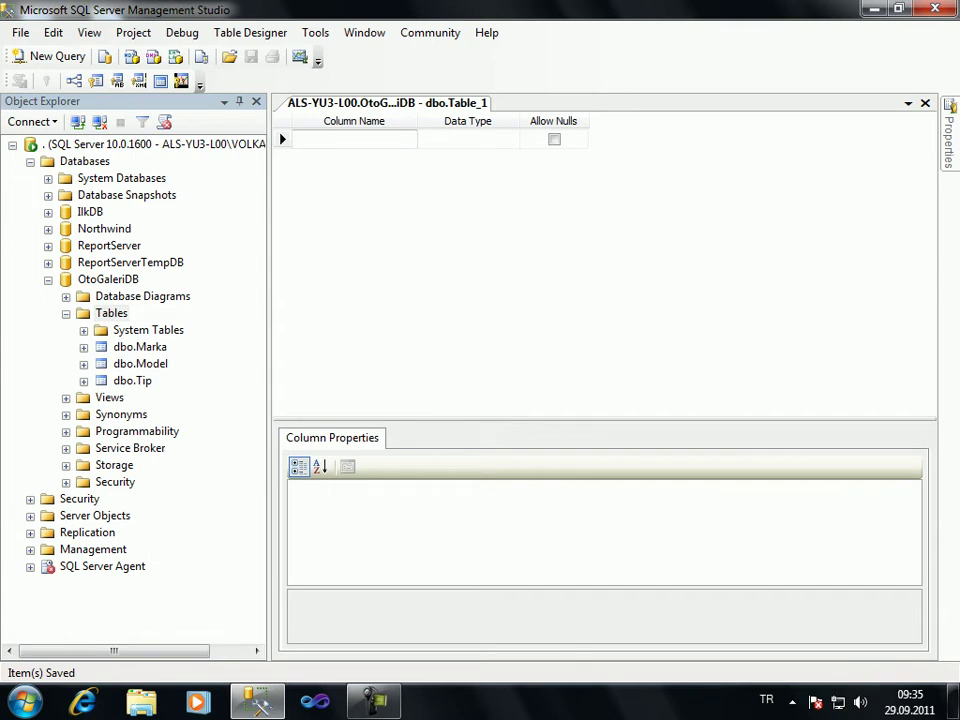
pyautogui.write('I')
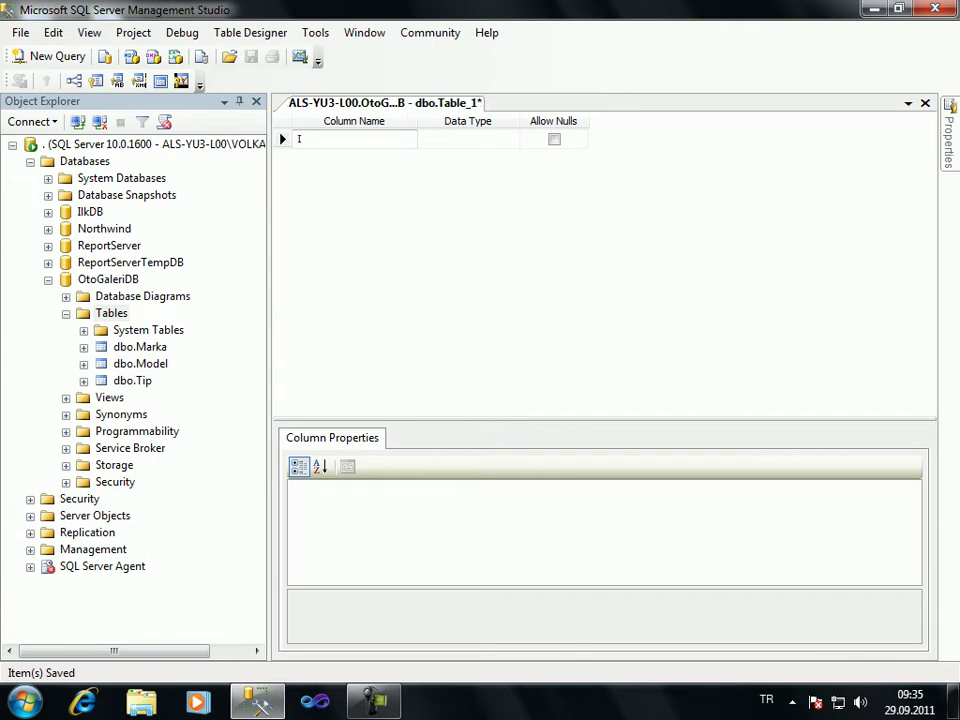
pyautogui.write('d')
pyautogui.press('Tab')
pyautogui.write('int')
pyautogui.press('Tab')
pyautogui.press('Tab')
# Add an Ad column with data type varchar(50) below the Id column.
pyautogui.write('Ad')
pyautogui.press('Tab')
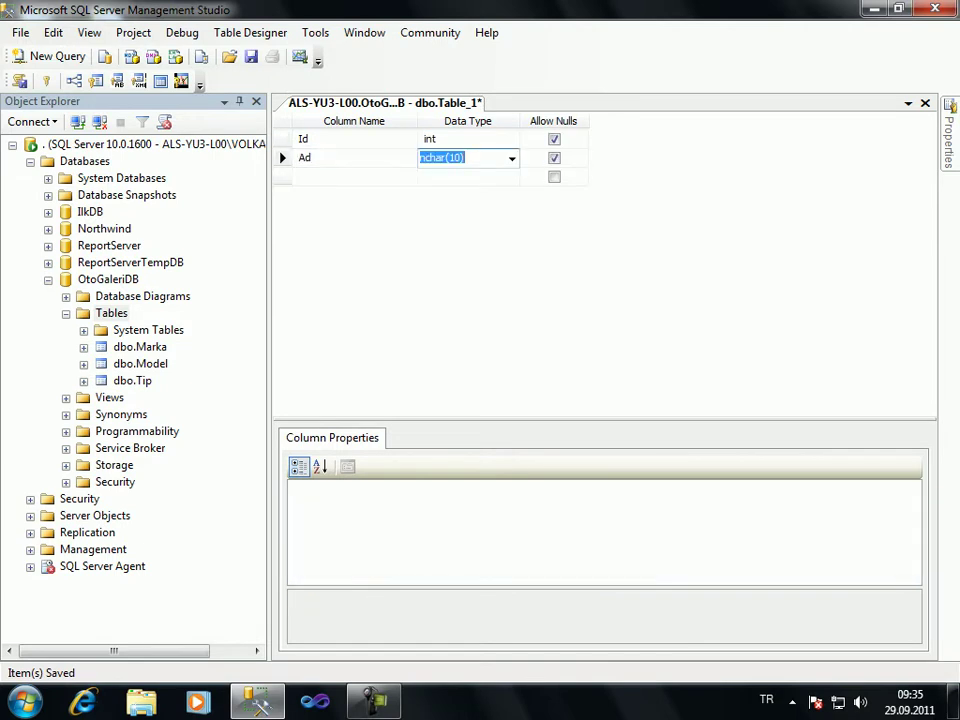
pyautogui.write('varchar')
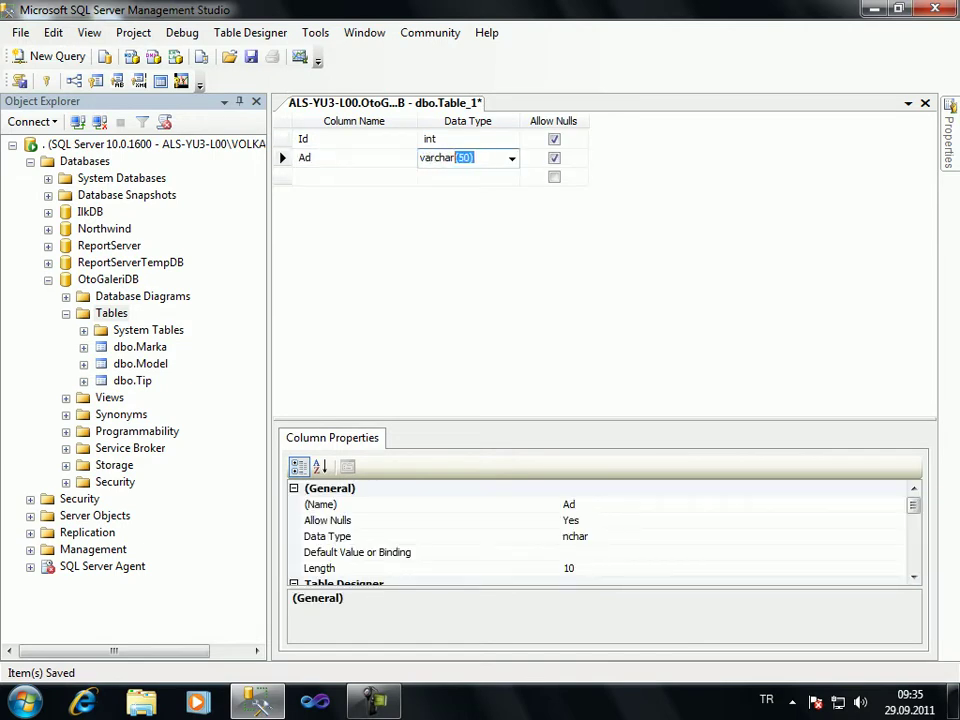
pyautogui.press('Down')
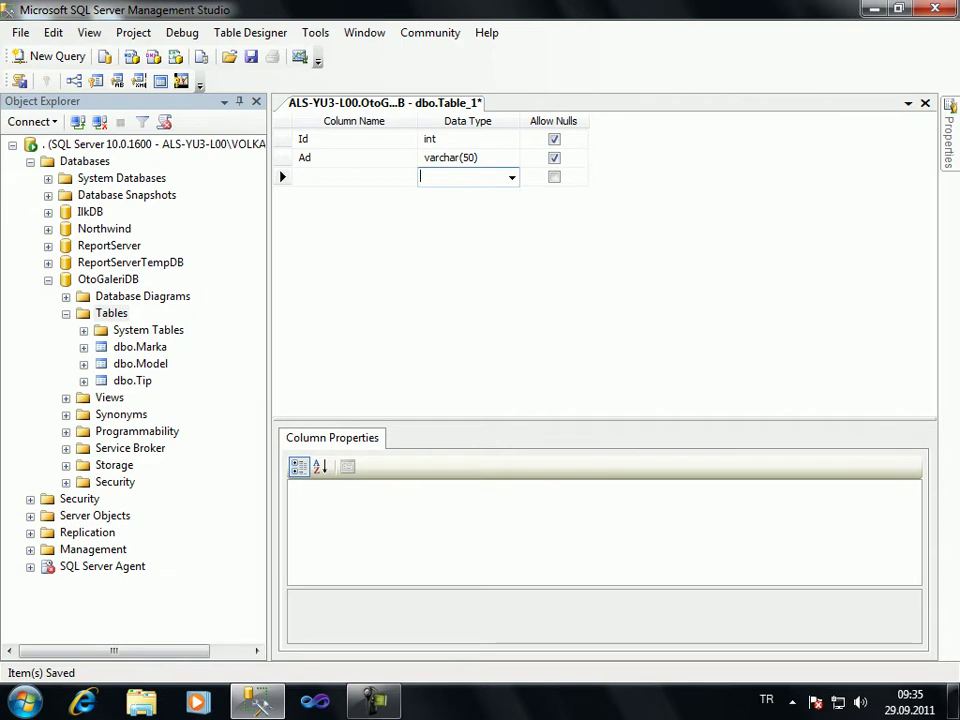
# Set Id as the new table's primary key and identity column.
pyautogui.rightClick(283, 140)
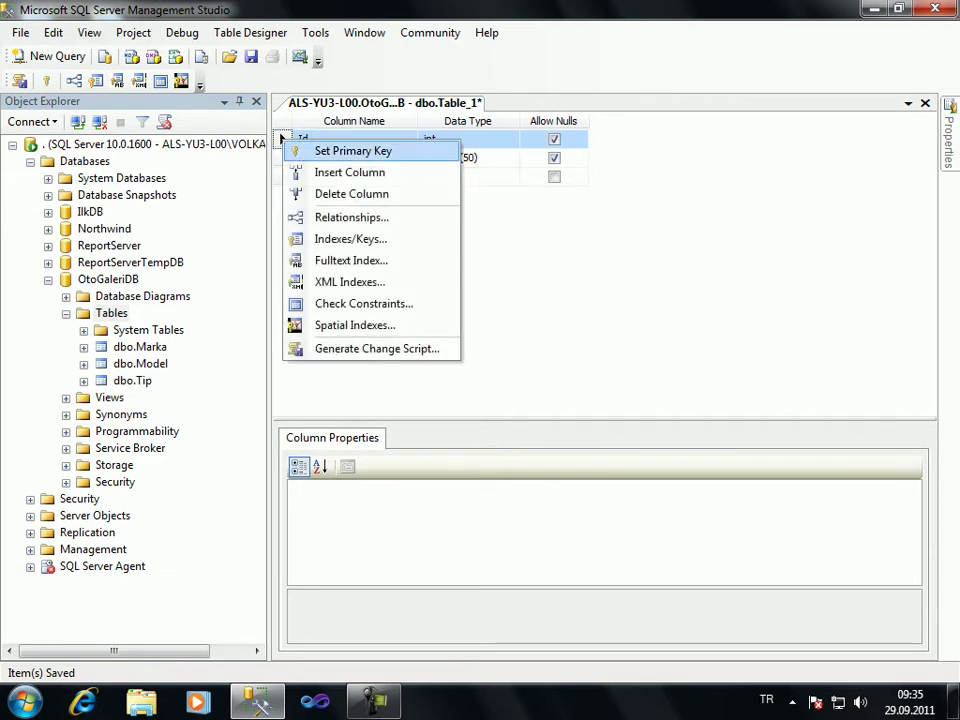
pyautogui.click(350, 152)
pyautogui.click(352, 177)
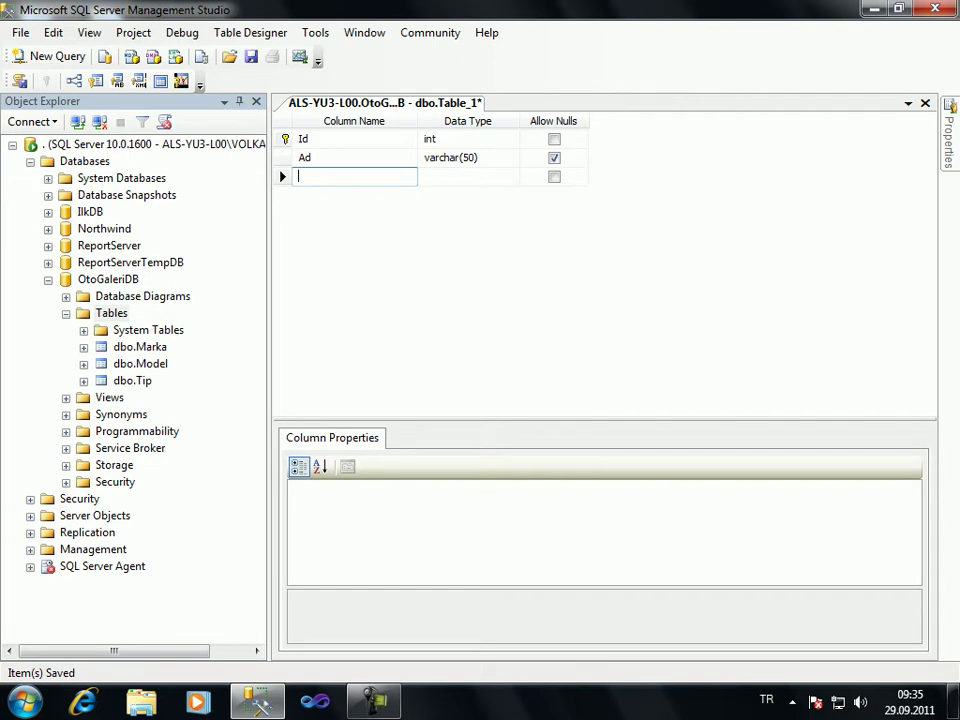
pyautogui.click(283, 139)
pyautogui.click(949, 140)
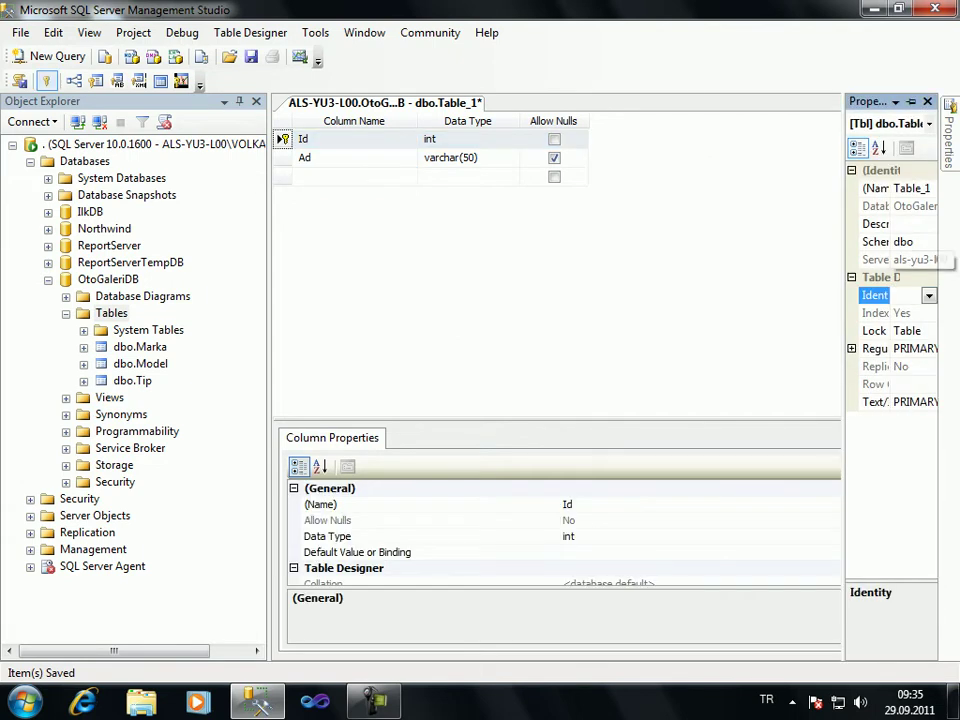
pyautogui.click(929, 296)
pyautogui.press('Return')
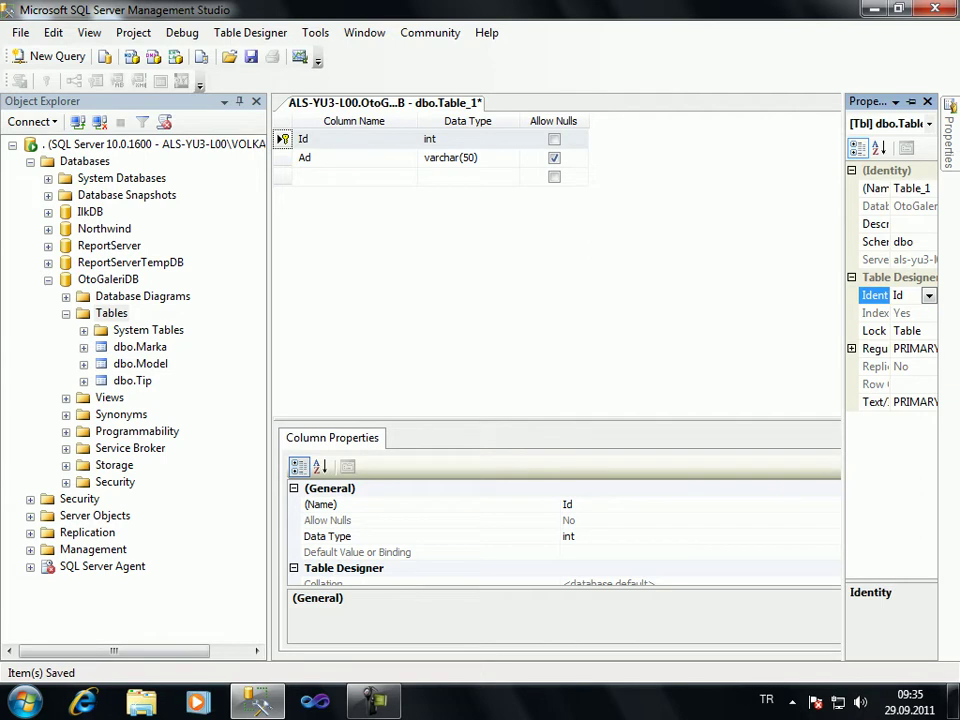
# Disallow nulls in the Ad column, then save the table as Ozellik and close its designer.
pyautogui.click(554, 158)
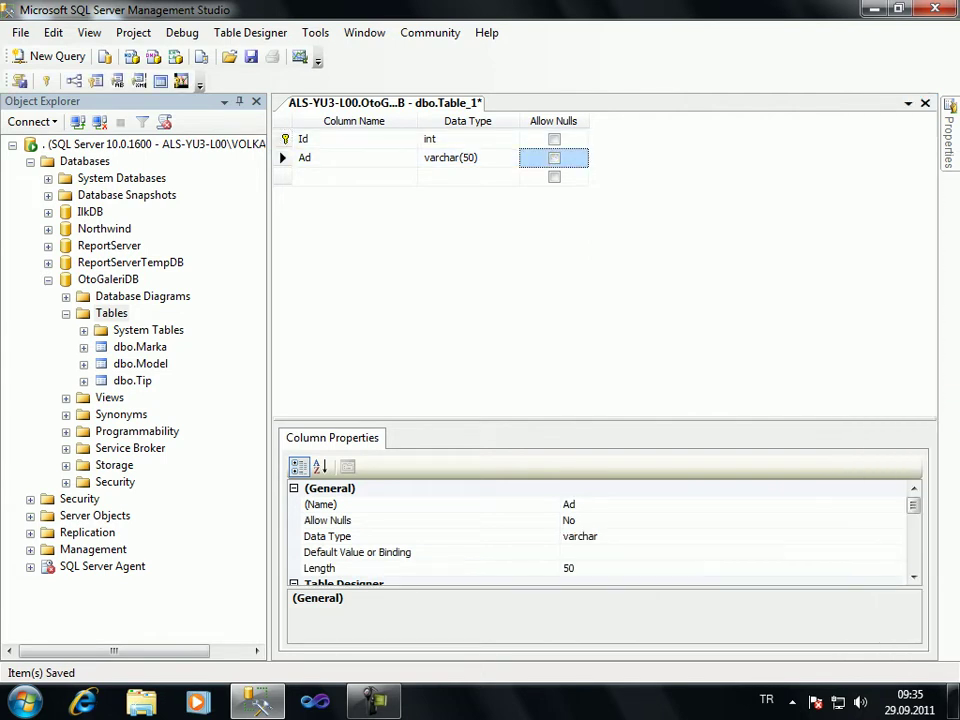
pyautogui.rightClick(322, 104)
pyautogui.click(345, 118)
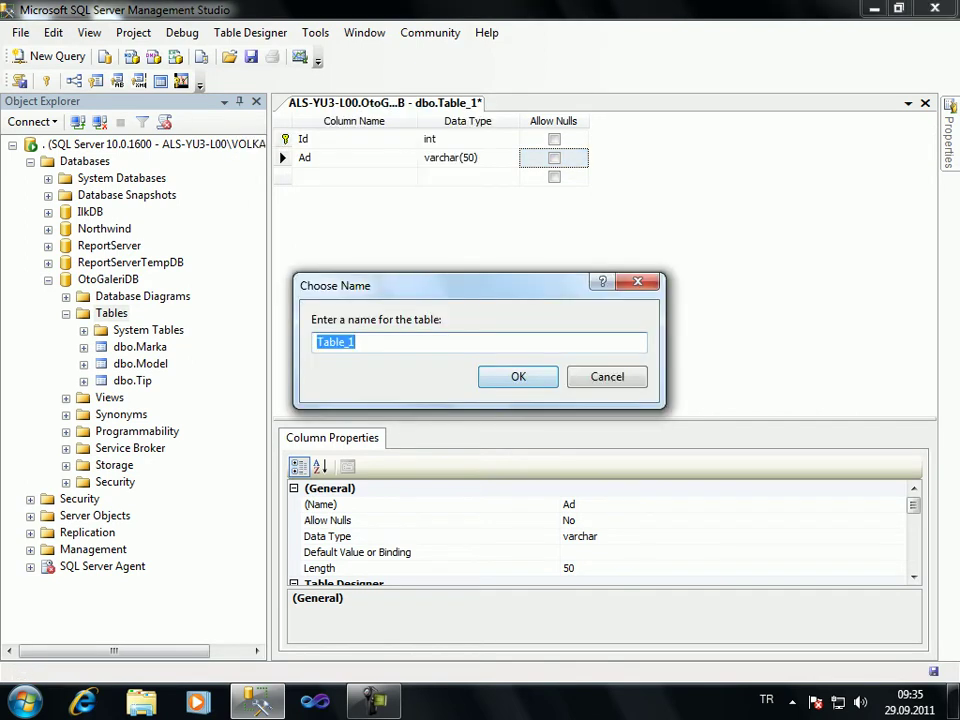
pyautogui.write('Ozellik')
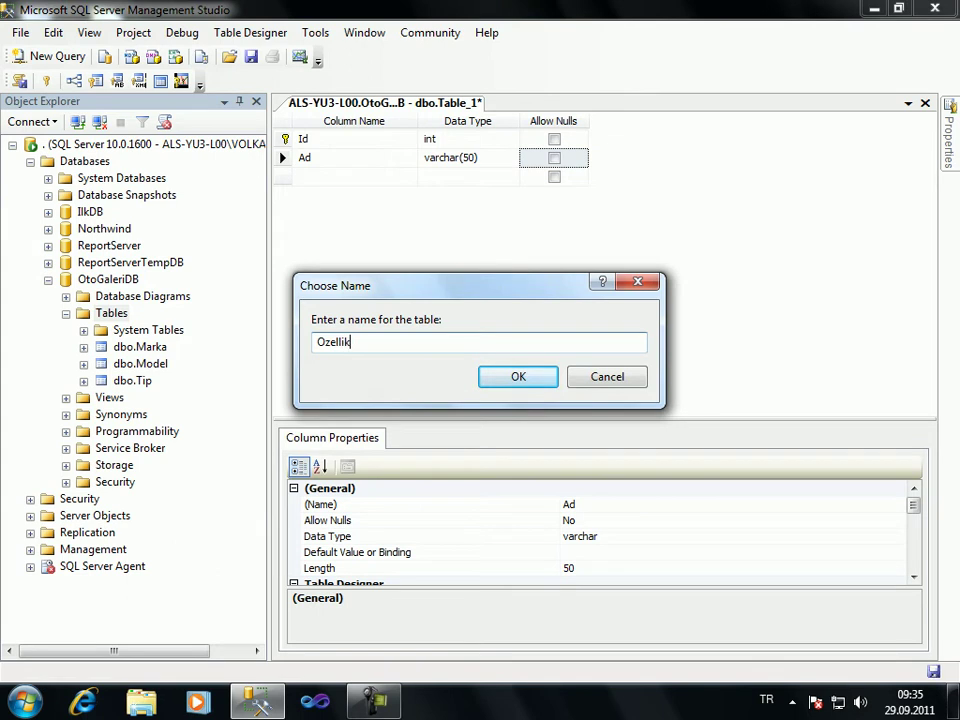
pyautogui.press('Return')
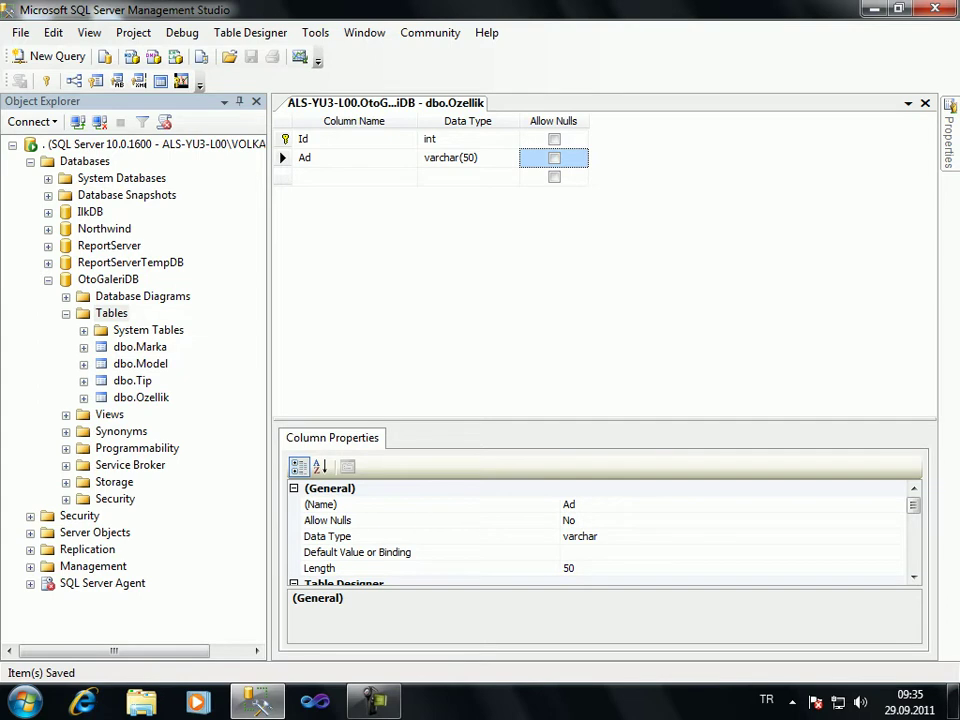
pyautogui.hotkey('ctrl', 'F4')
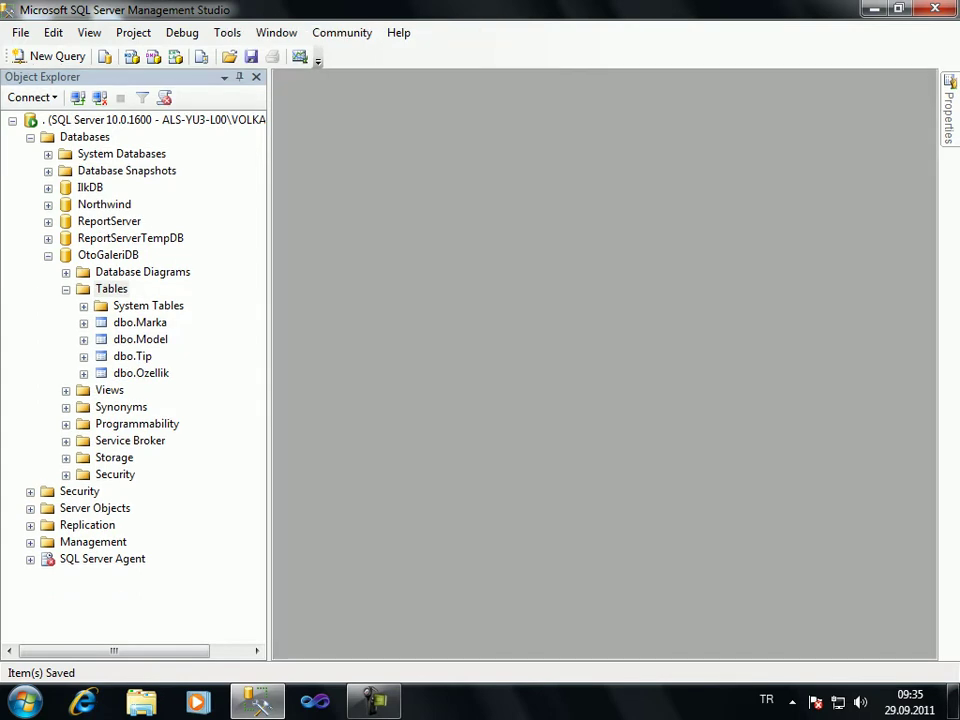
# Start another new table in OtoGaleriDB with an int column named Id.
pyautogui.rightClick(112, 289)
pyautogui.click(180, 301)
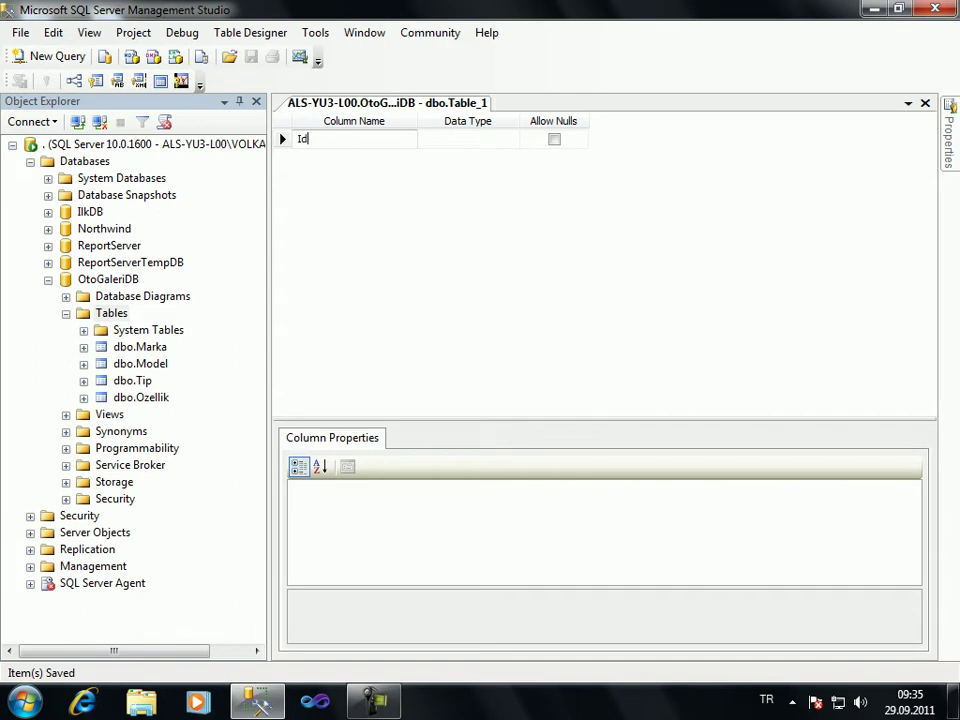
pyautogui.write('Id')
pyautogui.press('Tab')
pyautogui.write('int')
pyautogui.press('Tab')
pyautogui.press('Tab')
# Add an Ad column with data type int below the Id column.
pyautogui.write('Ad')
pyautogui.press('Tab')
pyautogui.write('int')
pyautogui.press('Tab')
pyautogui.press('Tab')
# Add a Kod column with data type varchar(20) below the Ad column.
pyautogui.write('Ren')
pyautogui.press('BackSpace')
pyautogui.press('BackSpace')
pyautogui.press('BackSpace')
pyautogui.write('Kod')
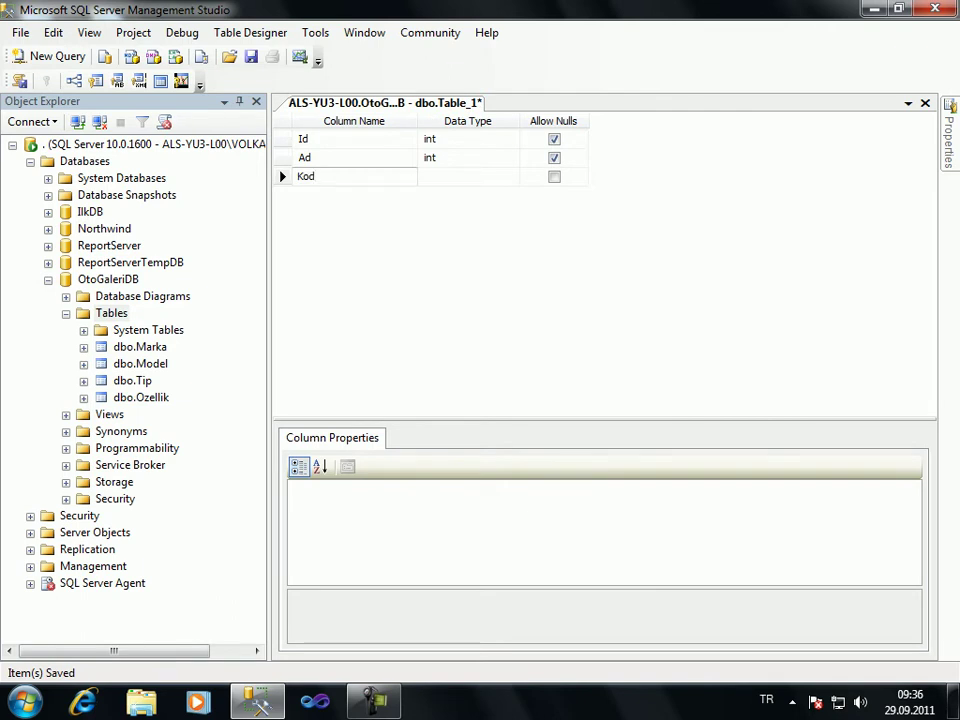
pyautogui.press('Tab')
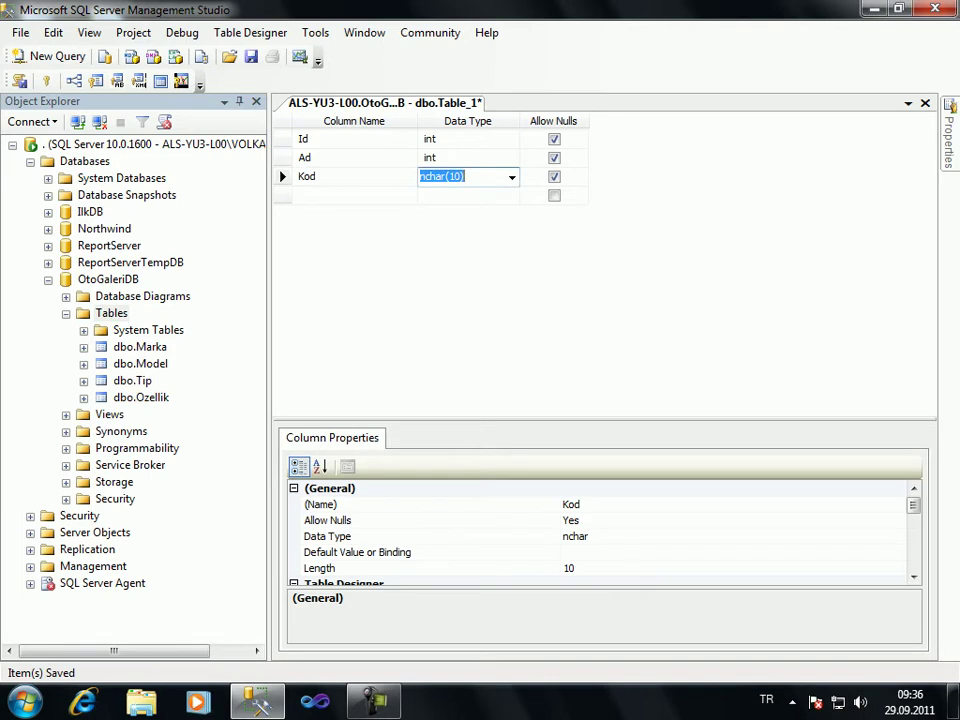
pyautogui.write('varchar')
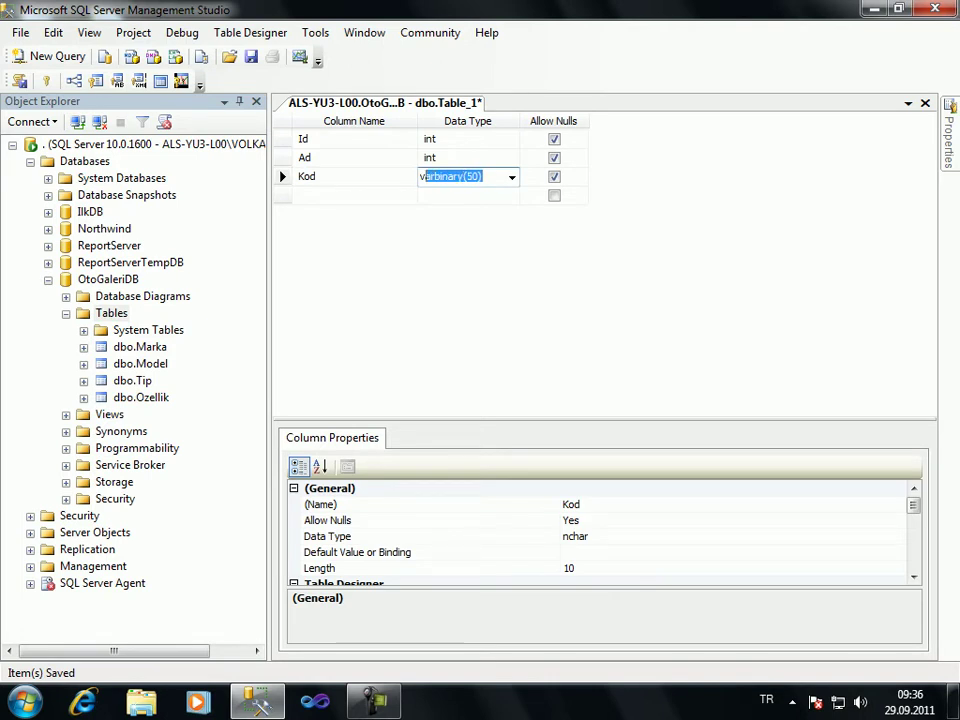
pyautogui.write('(20)')
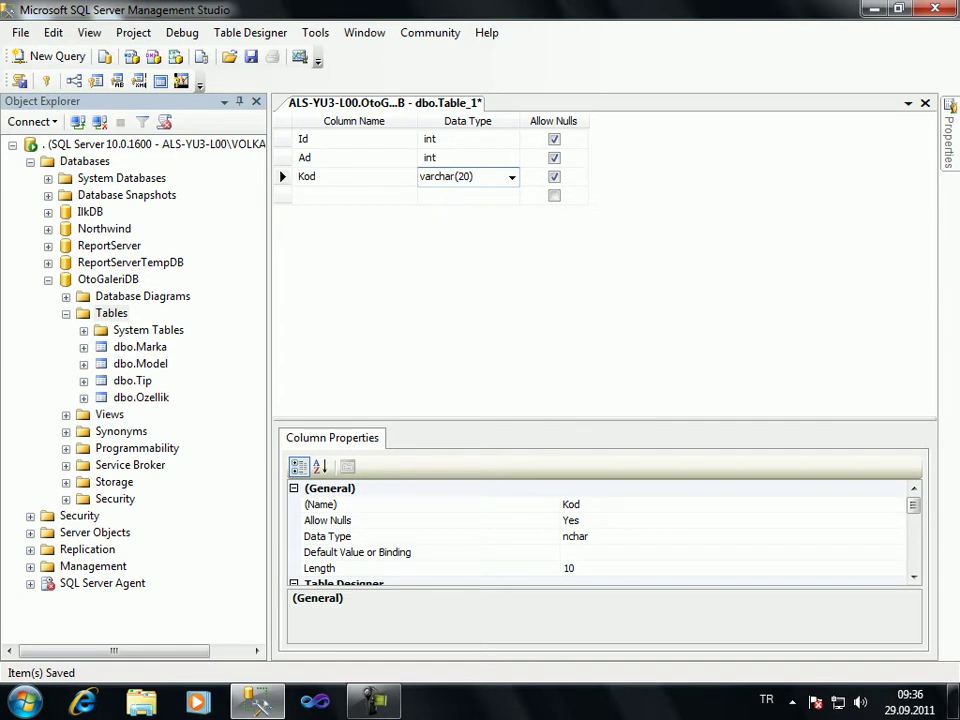
pyautogui.press('Tab')
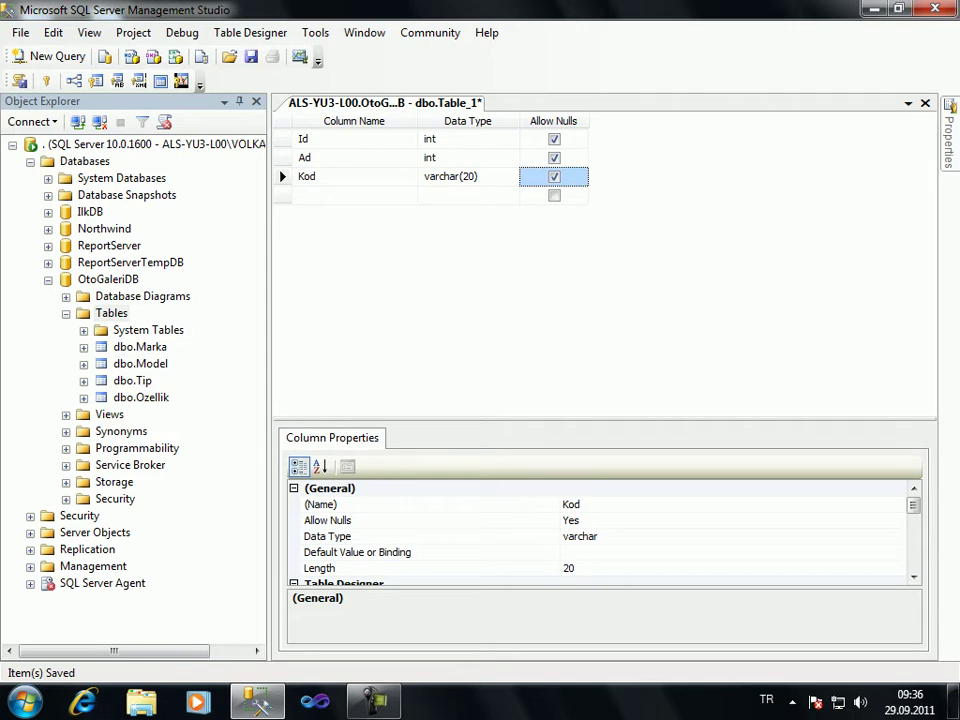
# Switch to Internet Explorer and search Google for "opel astra mavi renk kodu".
pyautogui.click(84, 701)
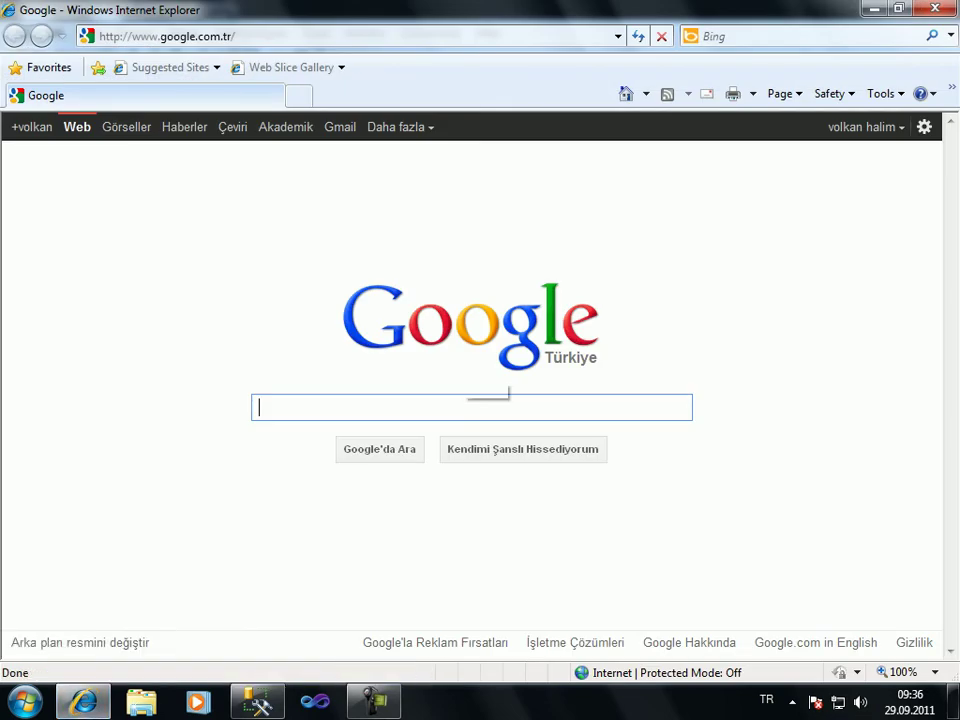
pyautogui.write('opel astra ma')
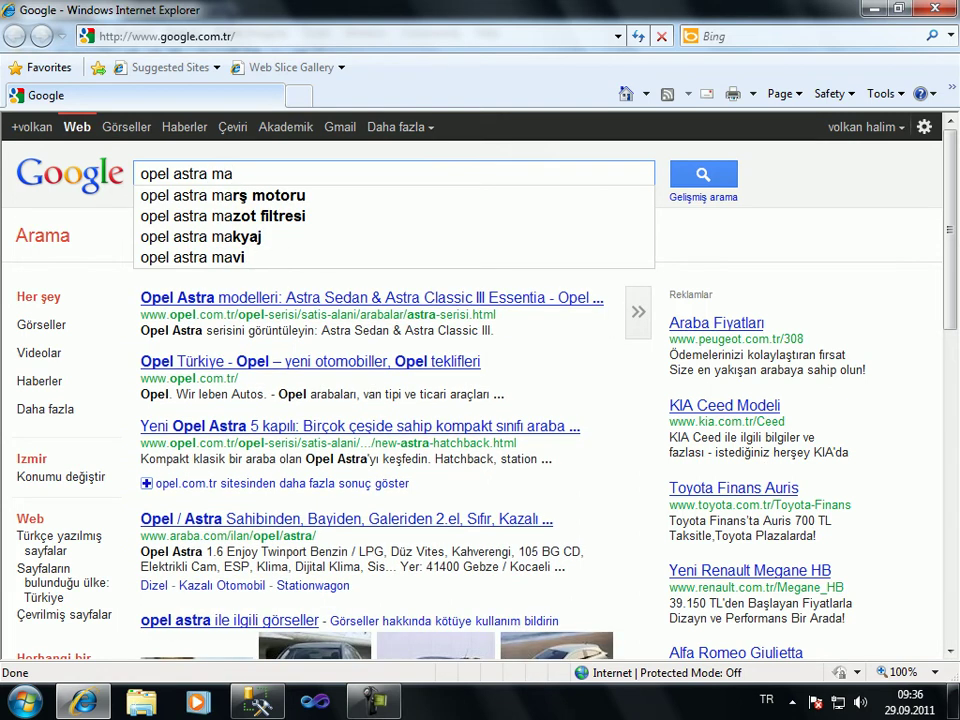
pyautogui.write('vi renk kodu')
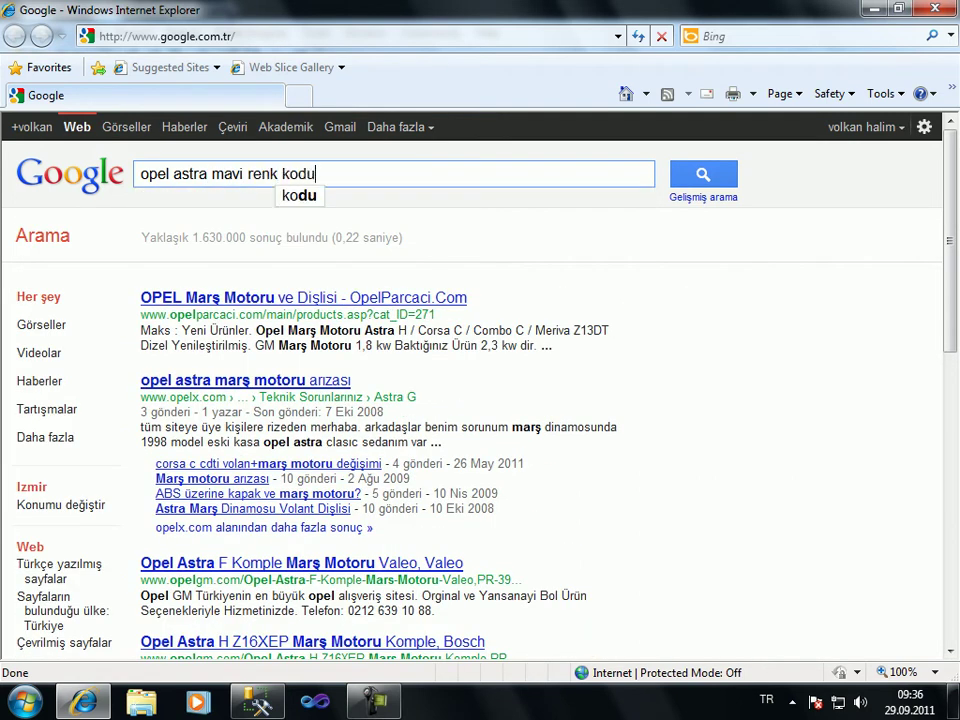
pyautogui.press('Return')
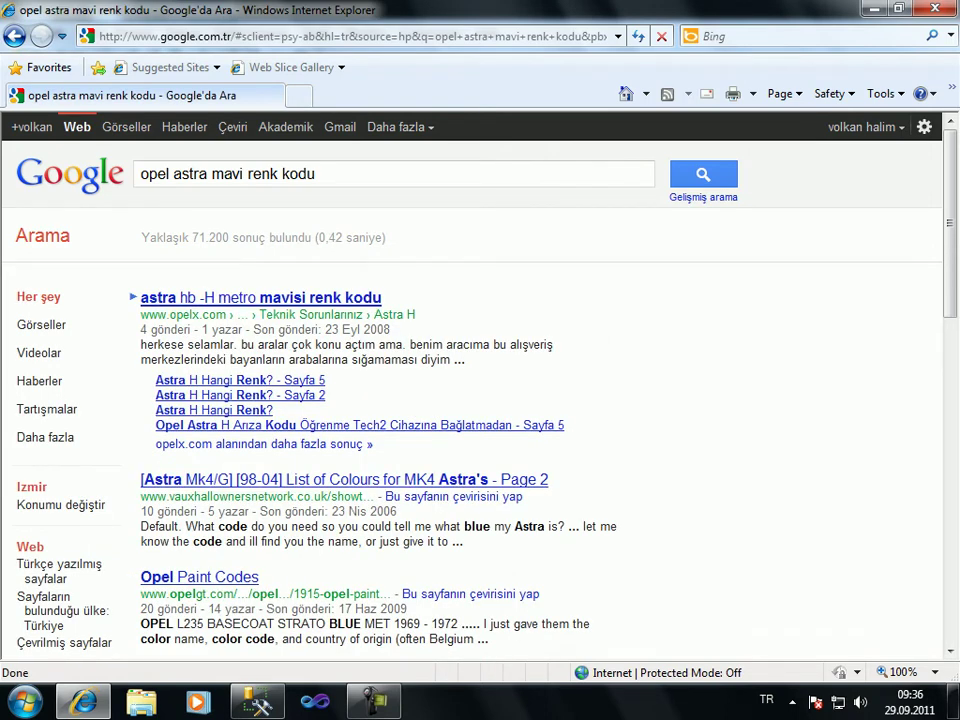
# Open the first search result about the Astra H metro blue colour code and read the forum's opening post.
pyautogui.press('Return')
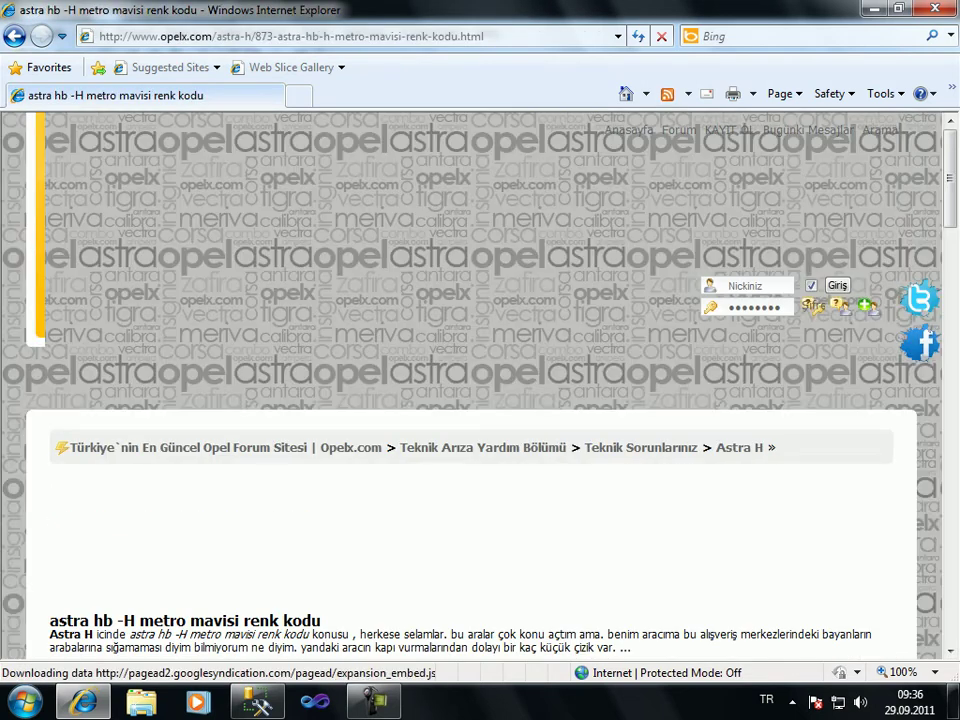
pyautogui.scroll(-2, 470, 373)
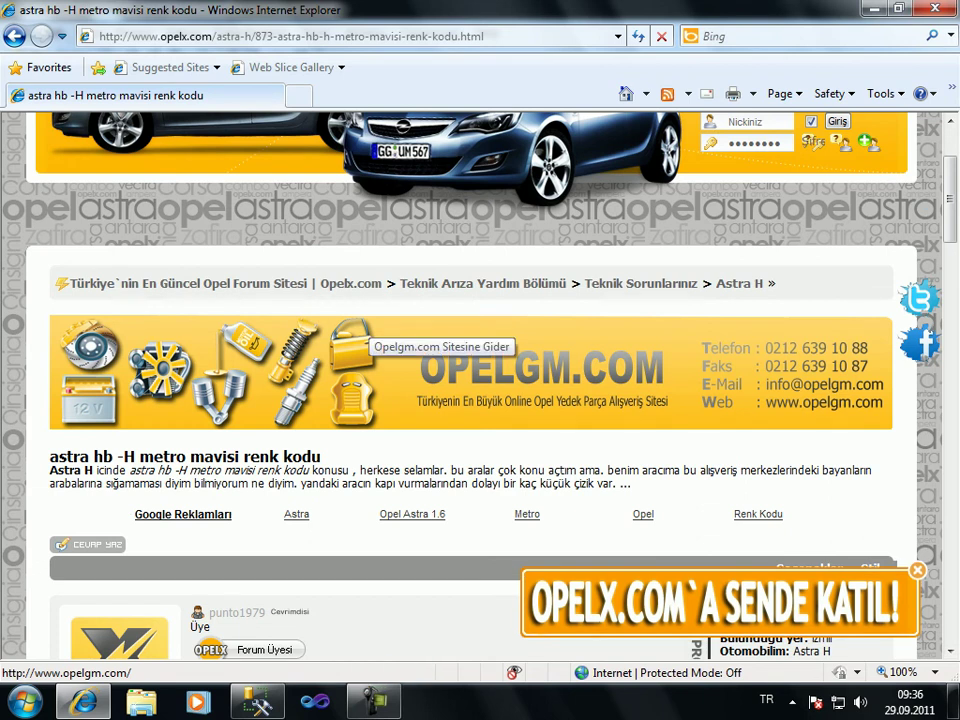
pyautogui.scroll(-5, 380, 335)
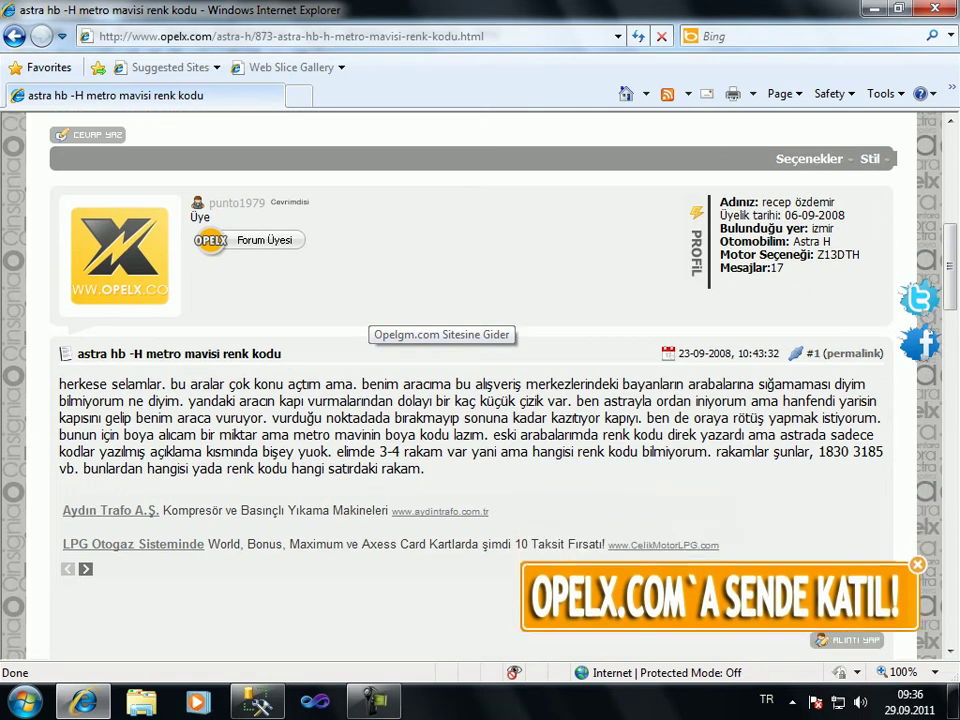
pyautogui.scroll(-1, 380, 335)
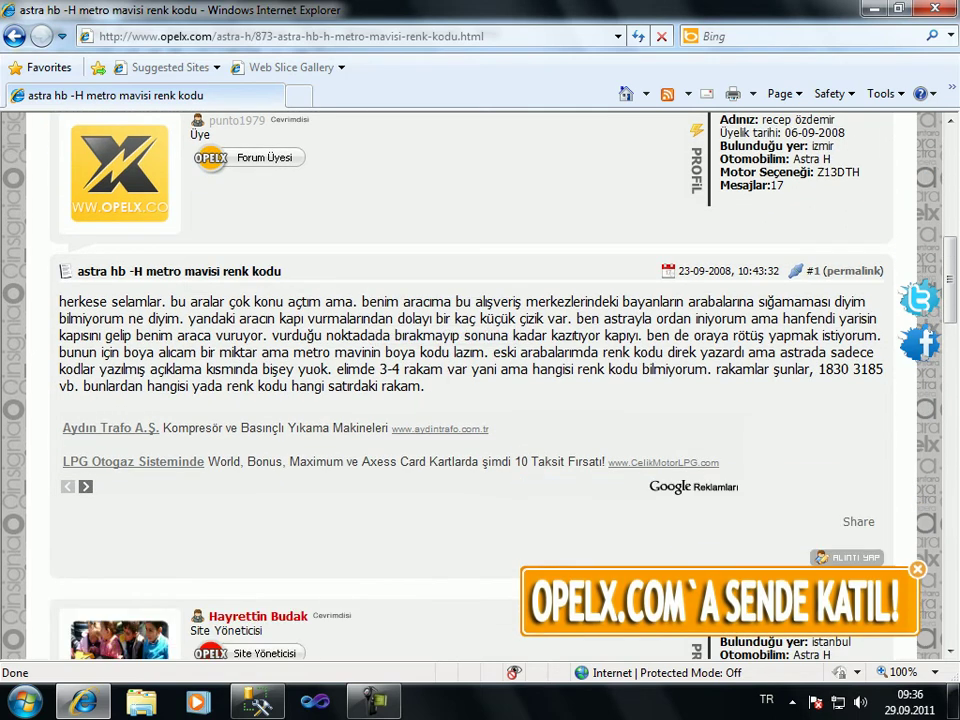
# Examine the colour code numbers mentioned in the opening forum post and the example code in the replies below it.
pyautogui.moveTo(243, 370); pyautogui.dragTo(470, 369)
pyautogui.moveTo(820, 369); pyautogui.dragTo(884, 369)
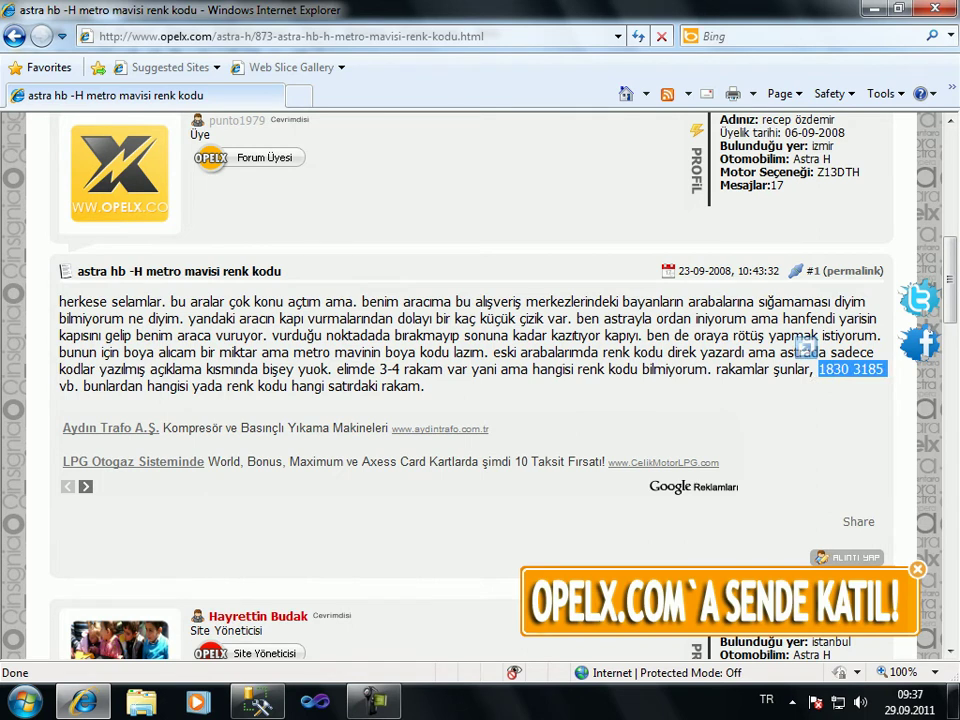
pyautogui.scroll(-4, 480, 386)
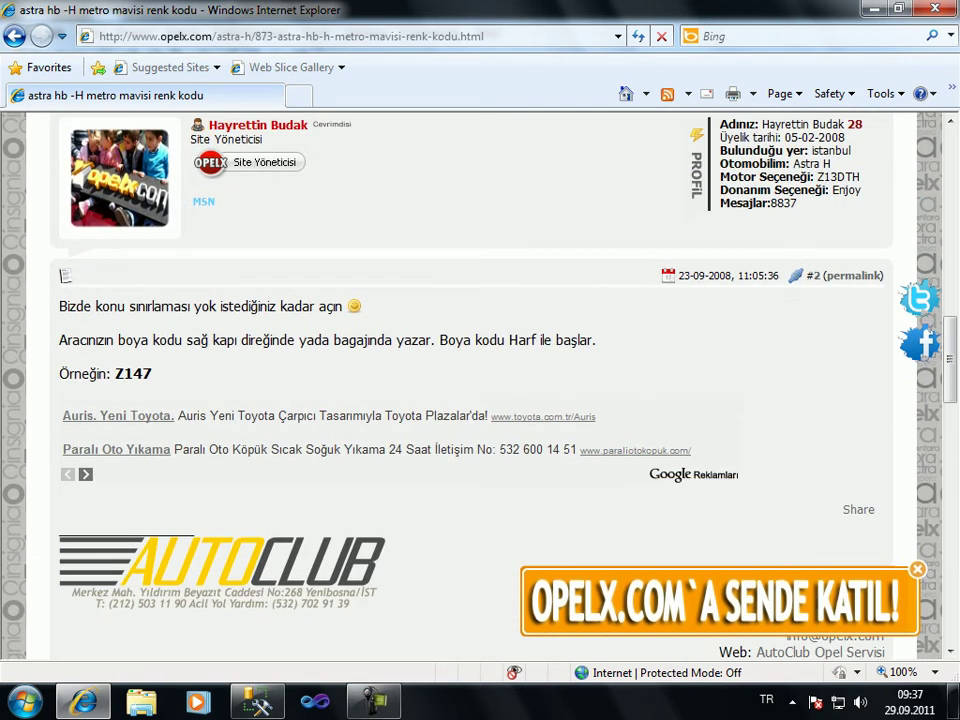
pyautogui.moveTo(157, 374); pyautogui.dragTo(57, 374)
pyautogui.scroll(-5, 460, 390)
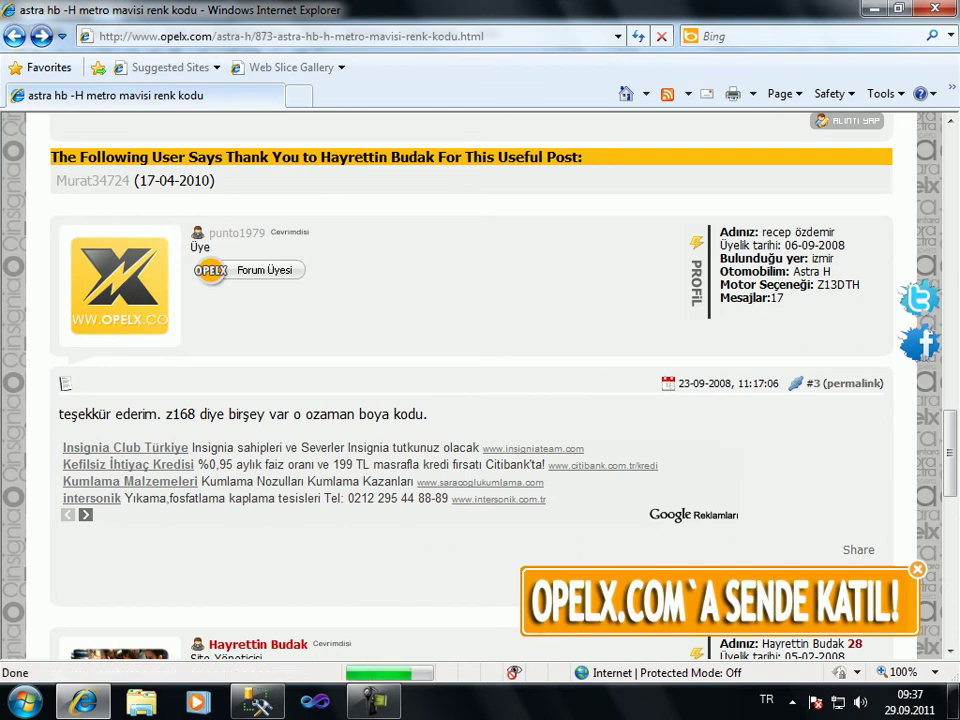
# Return to the Google home page and search for "renault renk kodları".
pyautogui.hotkey('alt', 'Left')
pyautogui.hotkey('alt', 'Left')
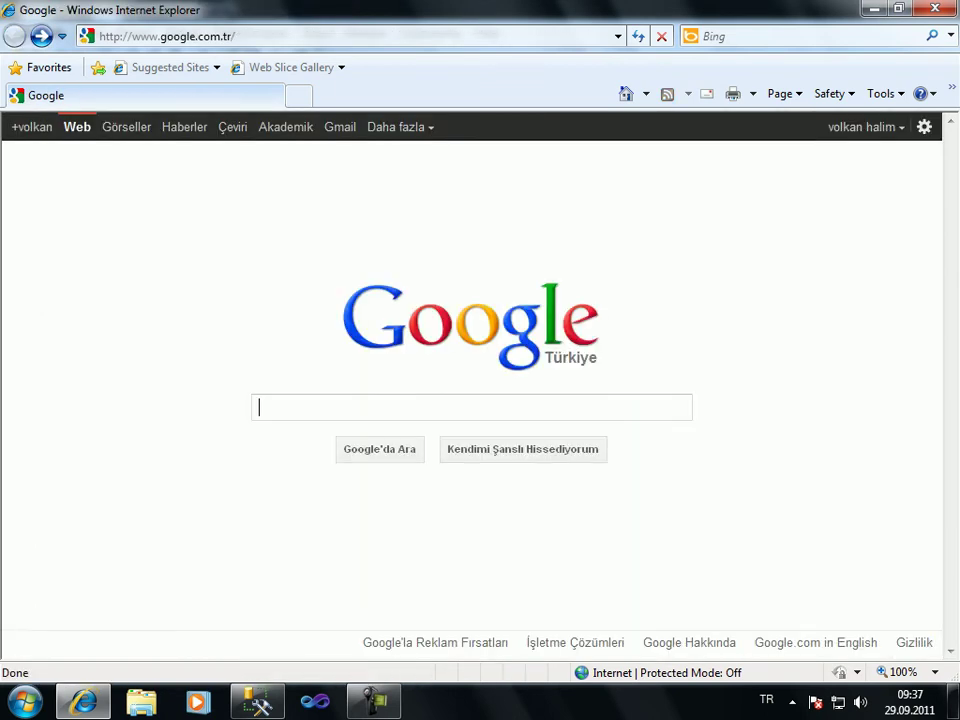
pyautogui.write('ream')
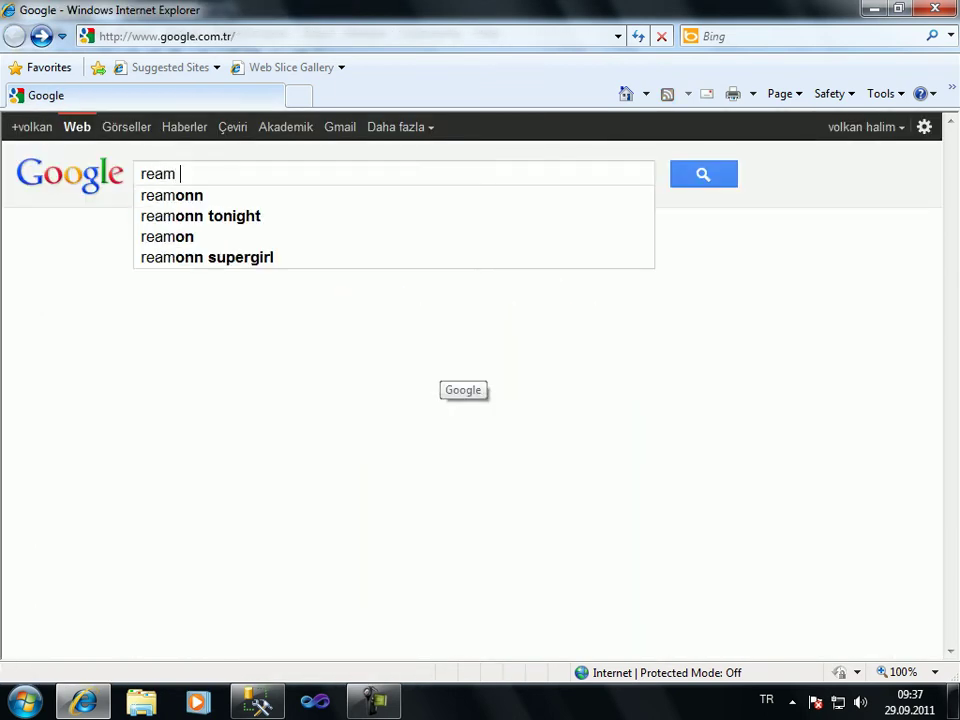
pyautogui.press('BackSpace')
pyautogui.press('BackSpace')
pyautogui.write('nault ren')
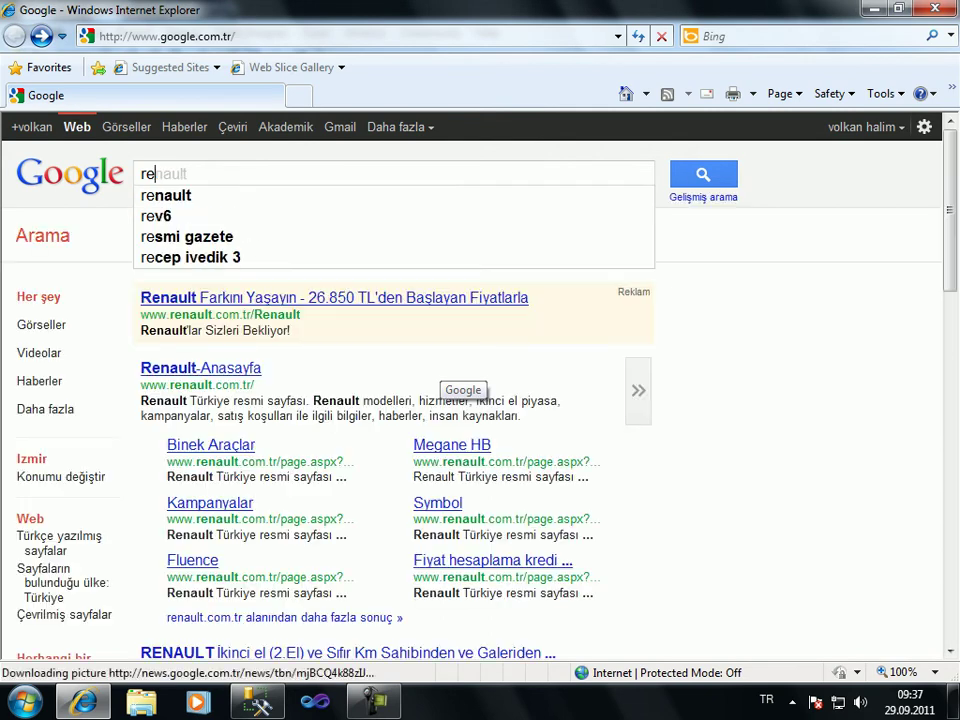
pyautogui.write('k kodları')
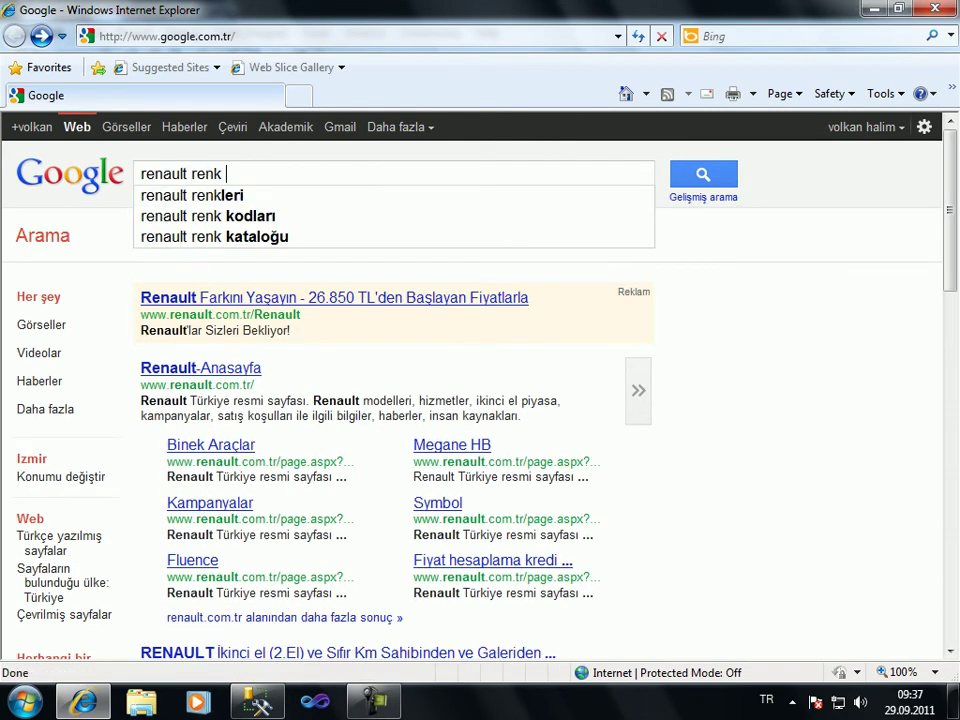
pyautogui.press('Return')
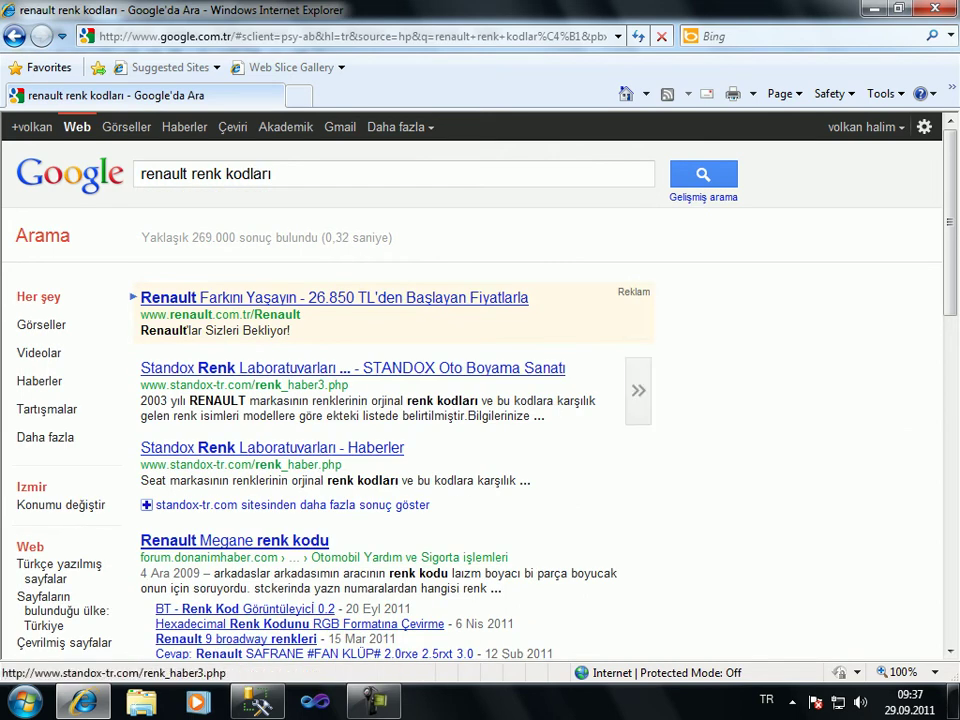
# Open the first Standox result and examine the format of the colour codes in its car make table.
pyautogui.click(352, 368)
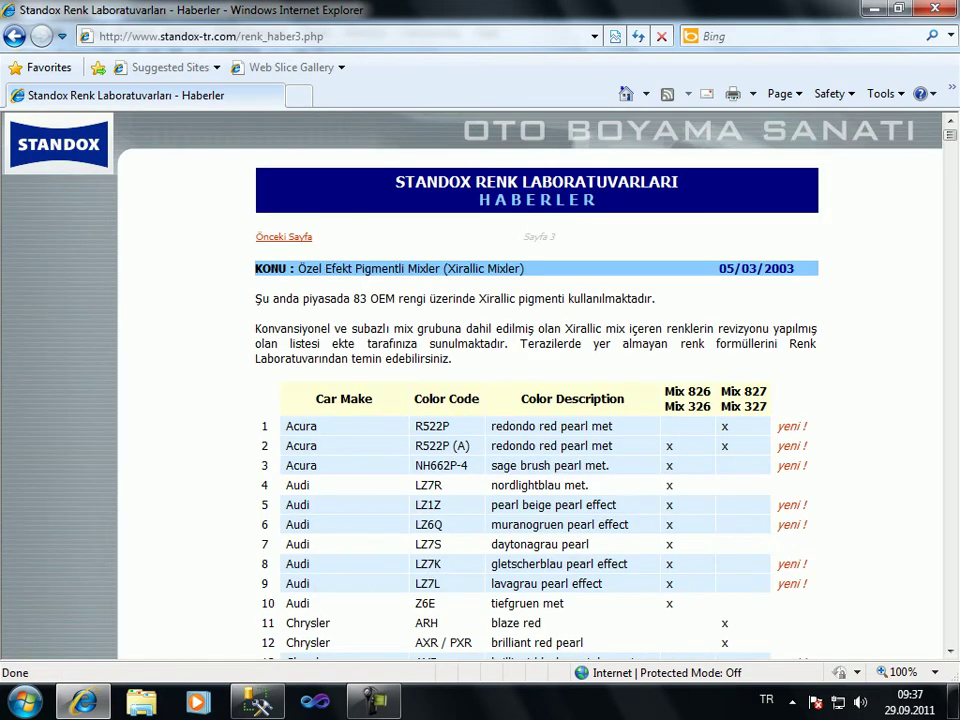
pyautogui.scroll(-2, 530, 400)
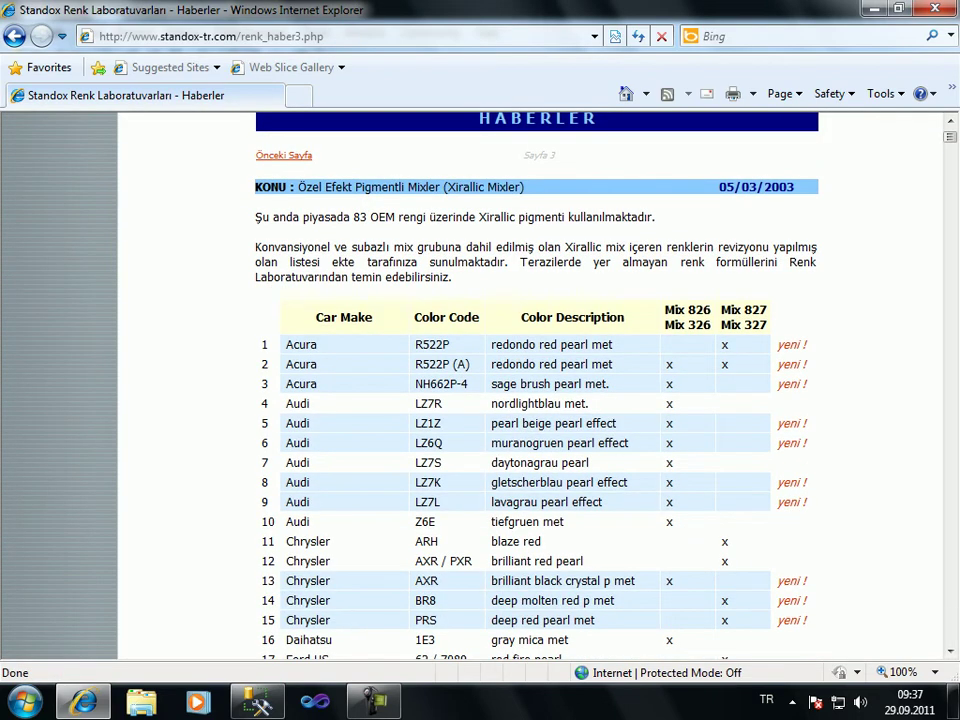
pyautogui.moveTo(415, 365); pyautogui.dragTo(471, 366)
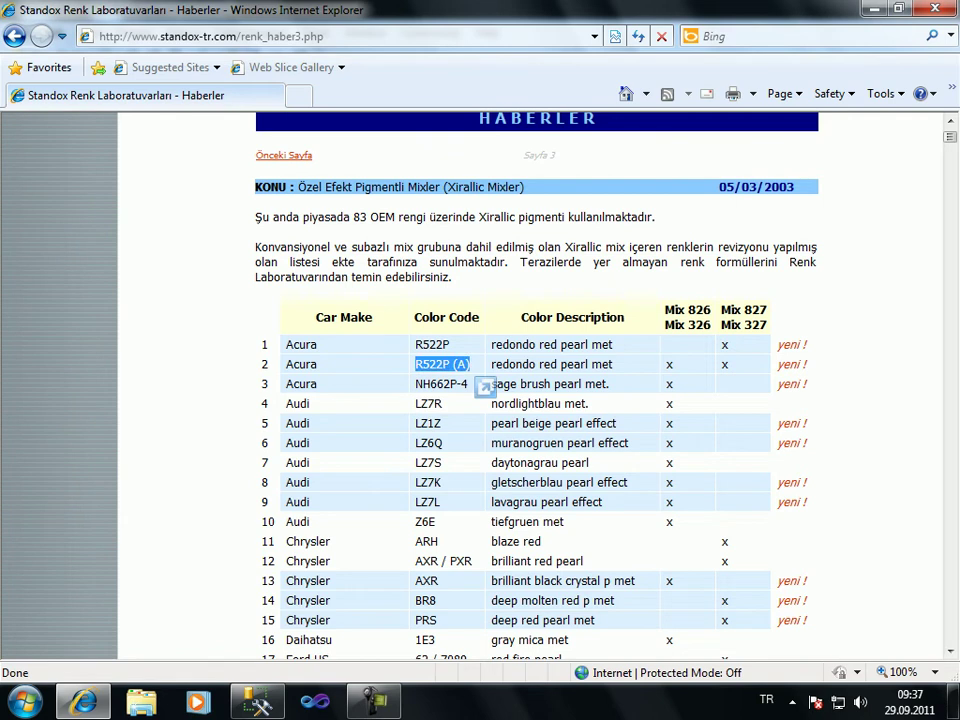
pyautogui.moveTo(421, 404); pyautogui.dragTo(442, 404)
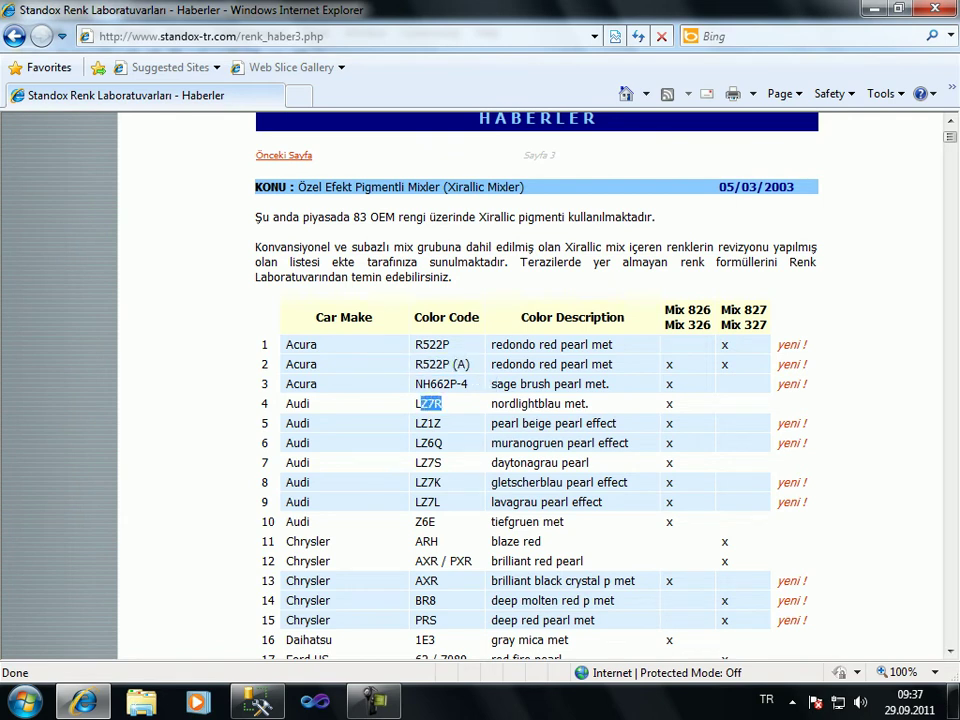
pyautogui.moveTo(416, 384); pyautogui.dragTo(472, 397)
pyautogui.scroll(-2, 535, 385)
pyautogui.scroll(-4, 530, 386)
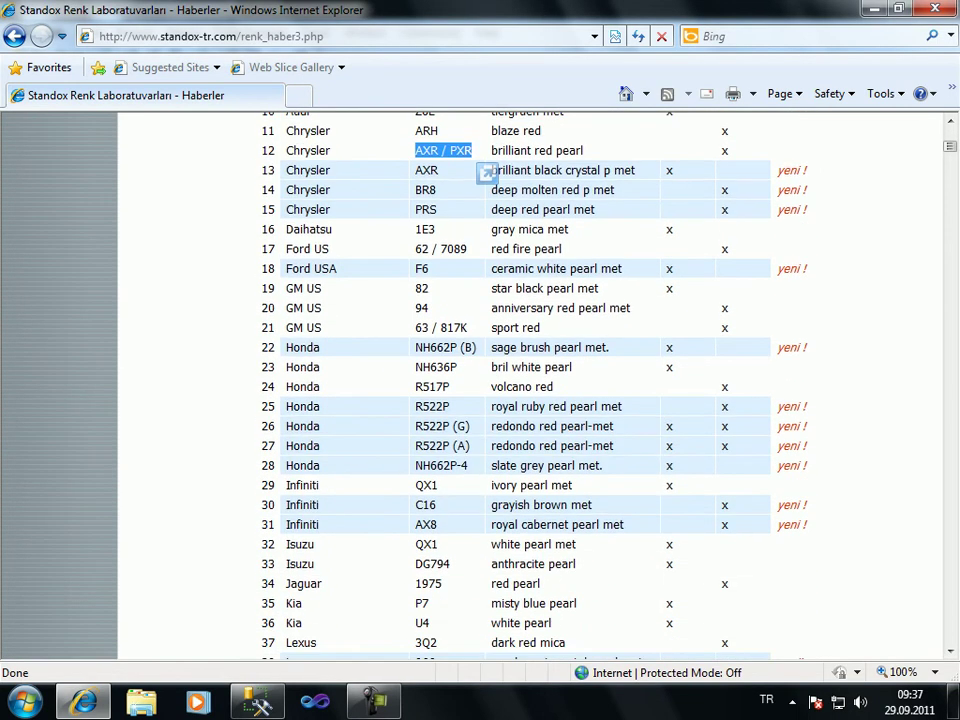
pyautogui.moveTo(415, 384); pyautogui.dragTo(469, 384)
# Examine the 2003 Oyak Renault colour code tables for each model further down the page.
pyautogui.scroll(-7, 530, 386)
pyautogui.scroll(-8, 480, 390)
pyautogui.scroll(-4, 535, 390)
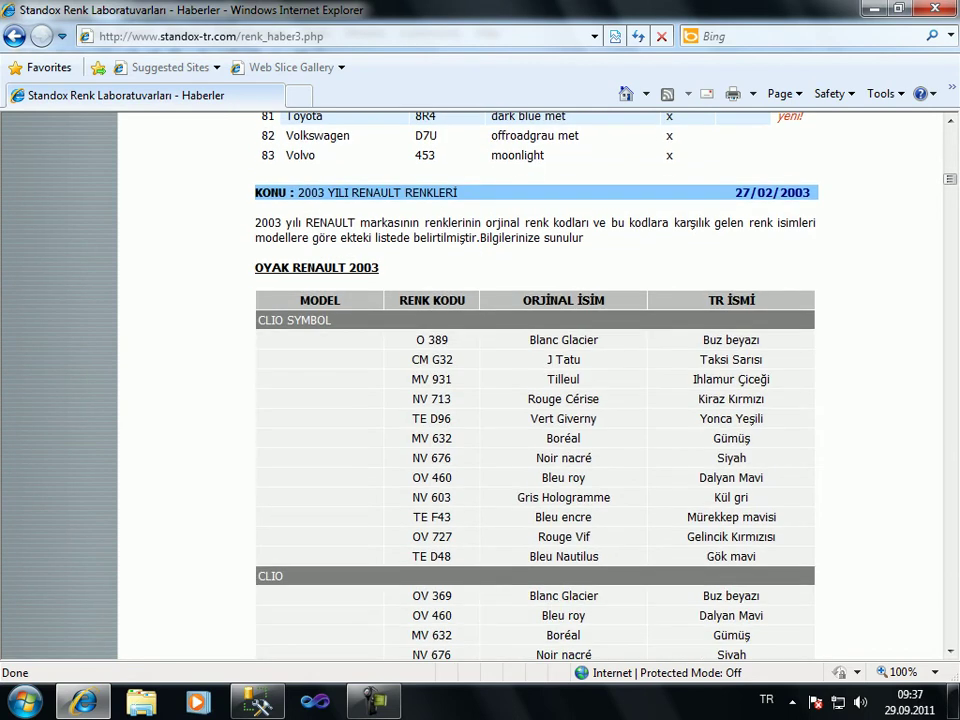
pyautogui.scroll(-2, 535, 390)
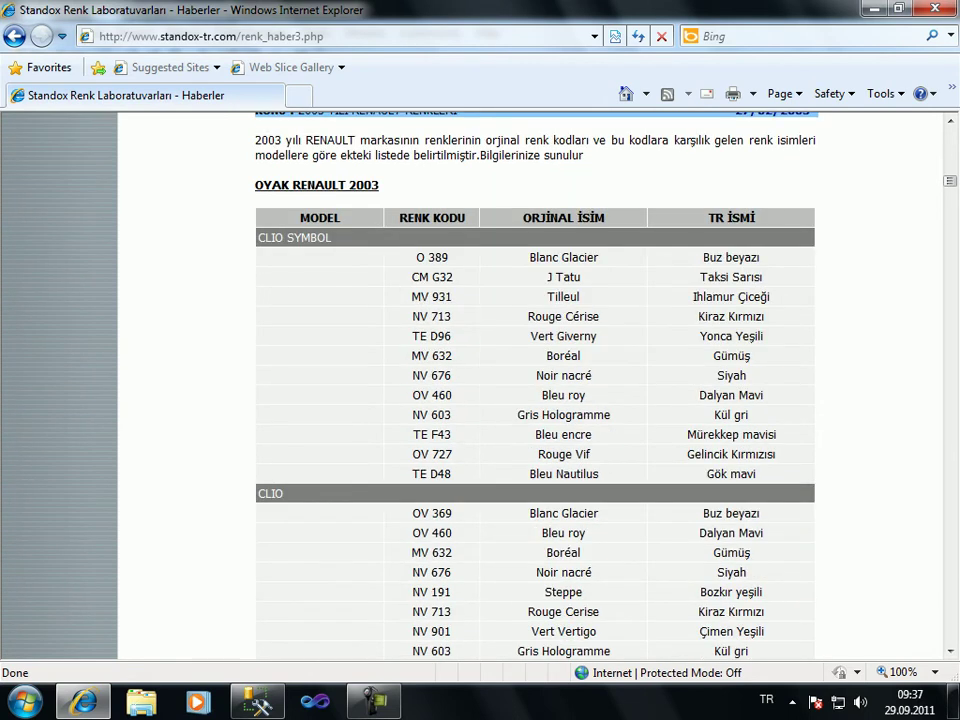
pyautogui.scroll(-13, 535, 390)
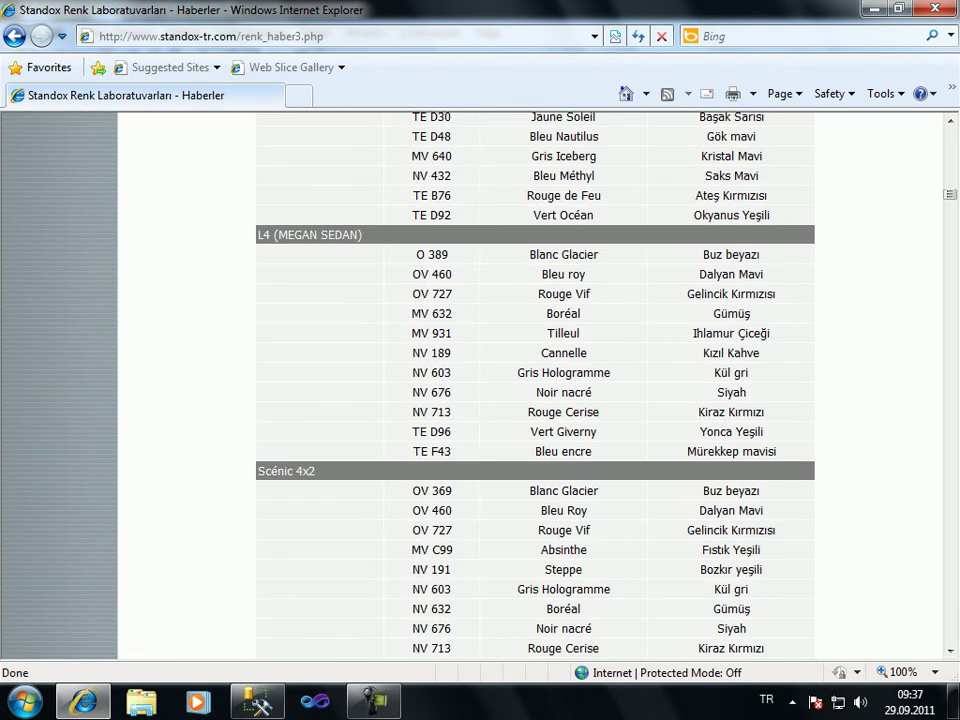
pyautogui.scroll(-20, 535, 390)
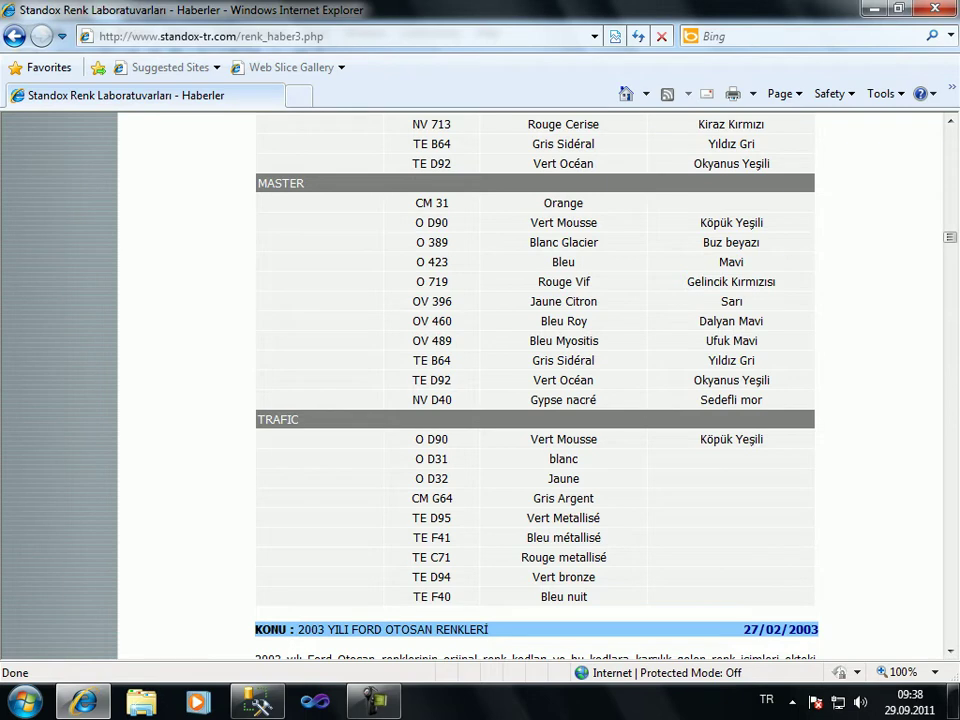
# Go back up to the list of colour codes by car make and review its entries.
pyautogui.scroll(20, 535, 390)
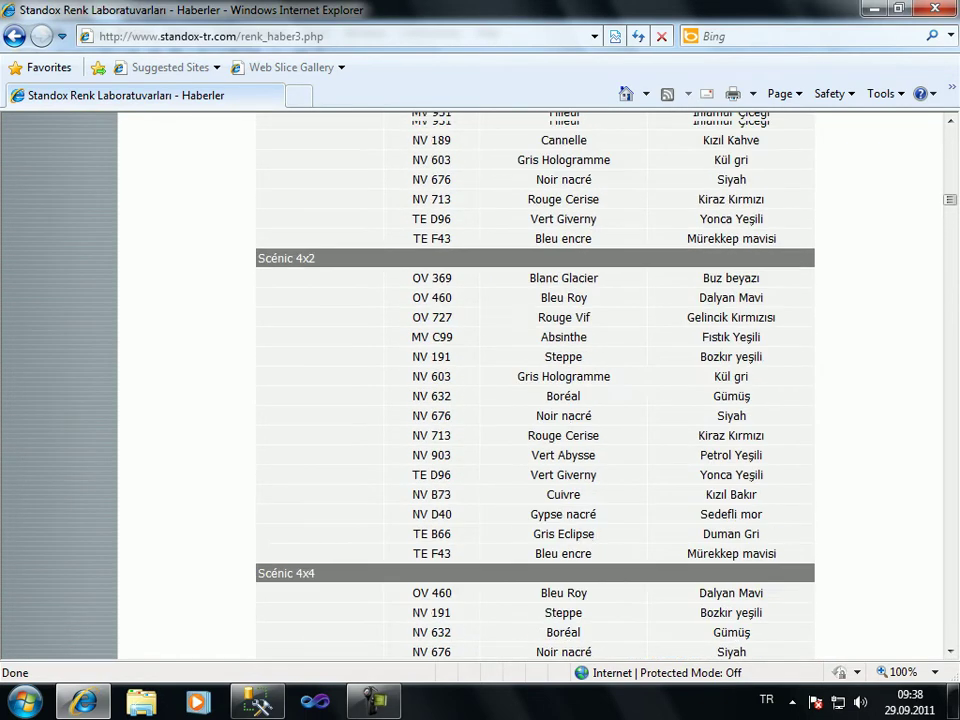
pyautogui.scroll(8, 535, 390)
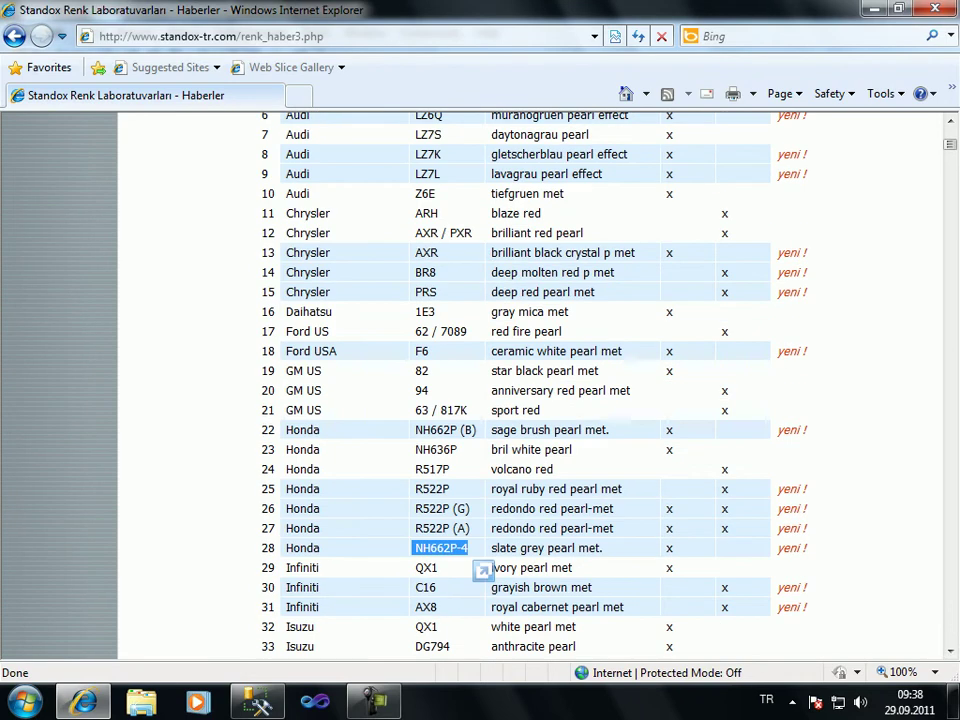
pyautogui.scroll(2, 535, 390)
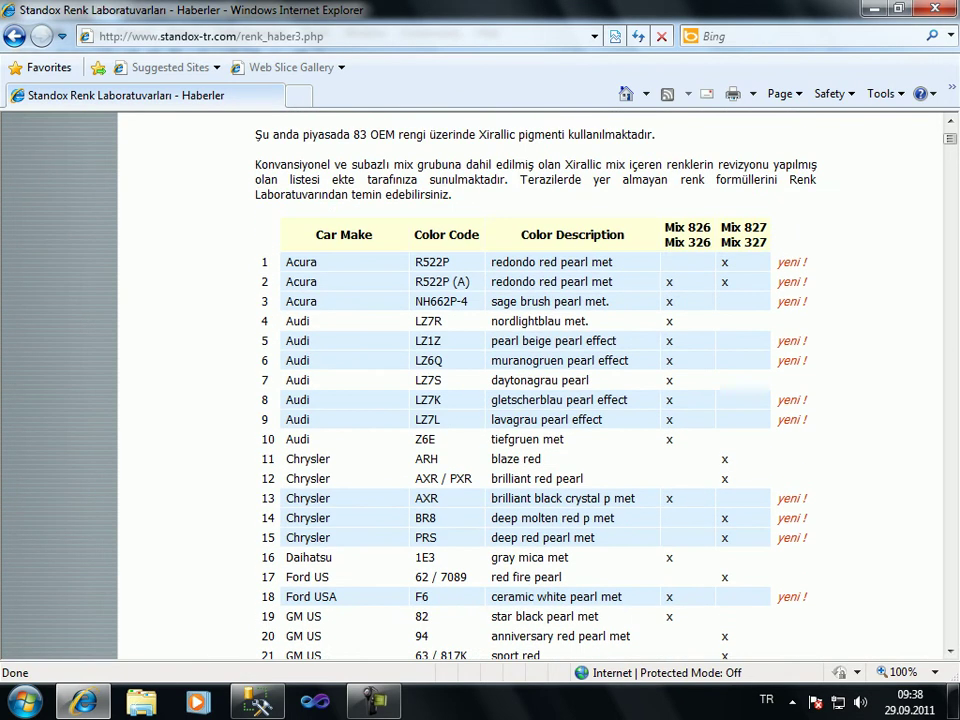
pyautogui.scroll(-2, 535, 390)
pyautogui.scroll(2, 535, 390)
pyautogui.scroll(-5, 482, 570)
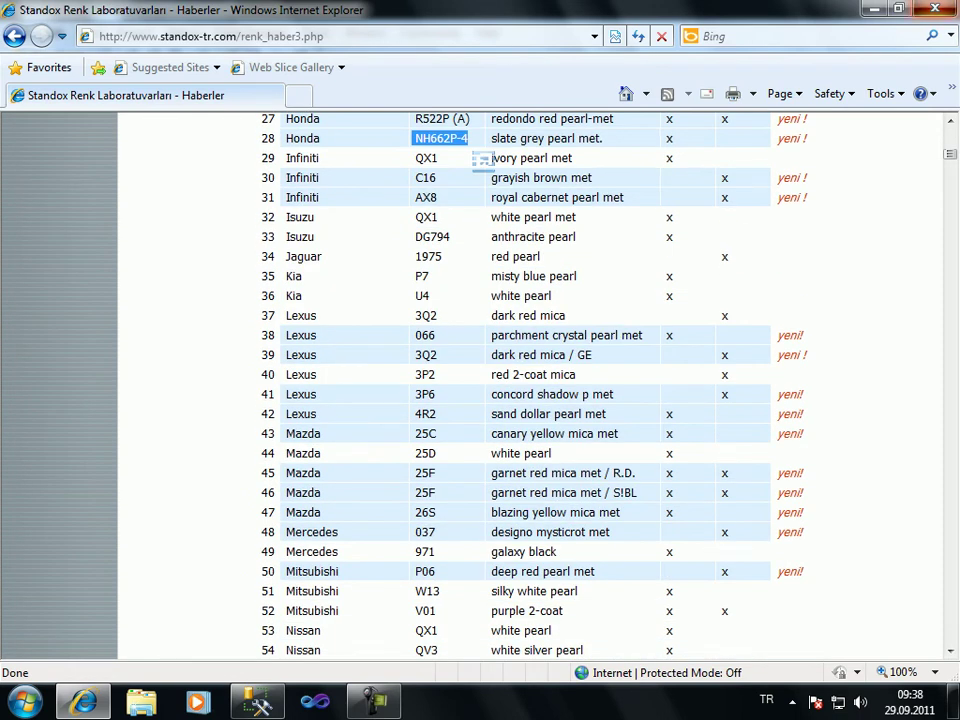
# Close the browser to return to SQL Server Management Studio and set the Kod column's data type to varchar(15).
pyautogui.click(935, 8)
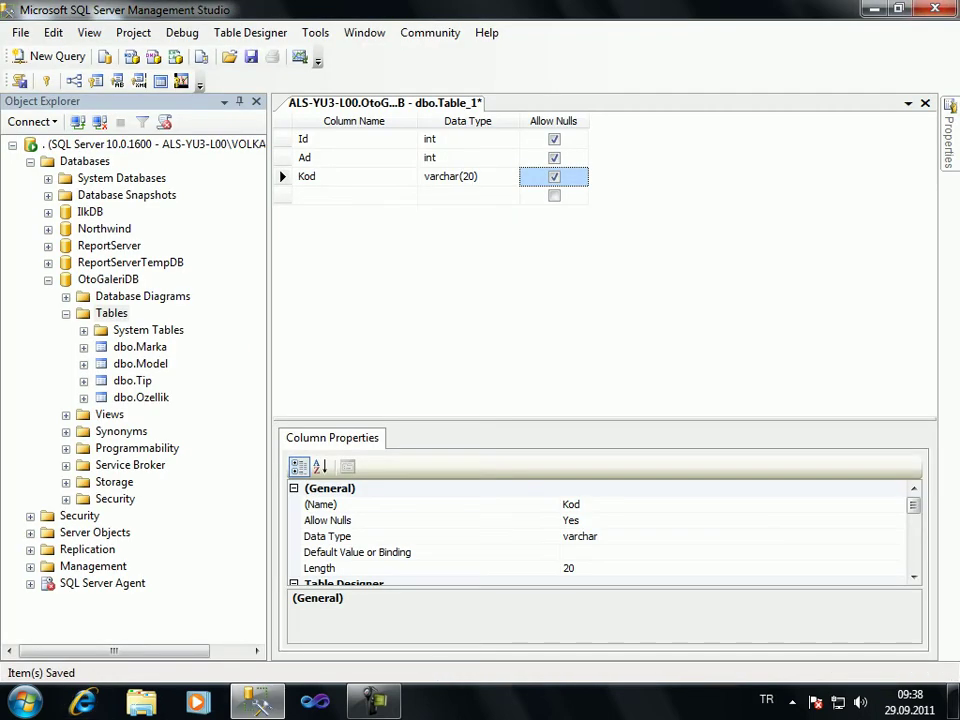
pyautogui.click(460, 177)
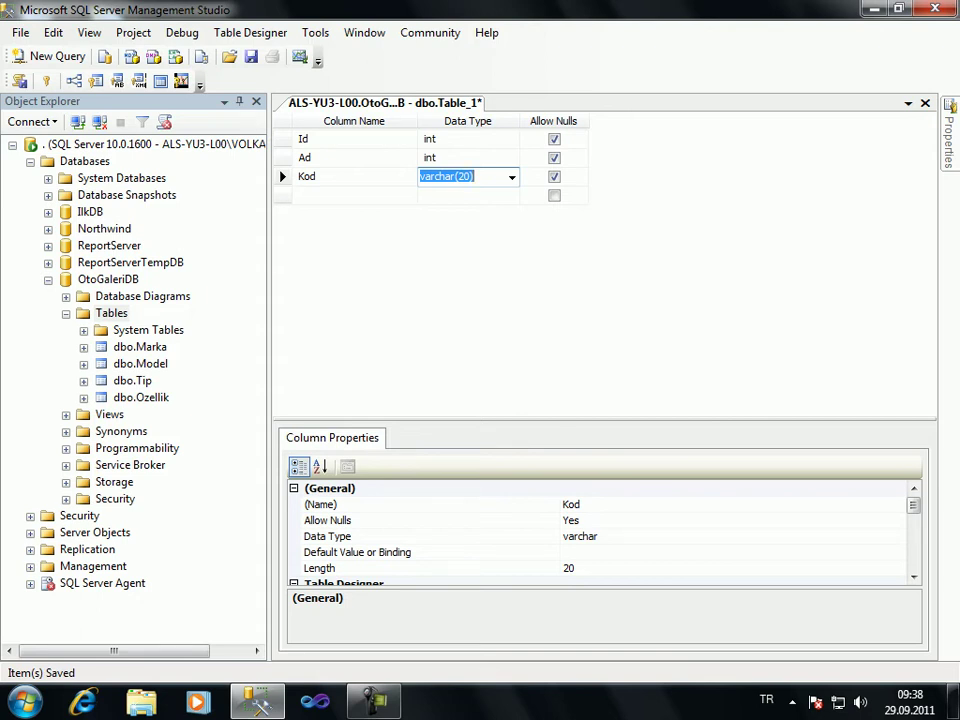
pyautogui.moveTo(457, 177); pyautogui.dragTo(471, 177)
pyautogui.write('15')
pyautogui.press('Return')
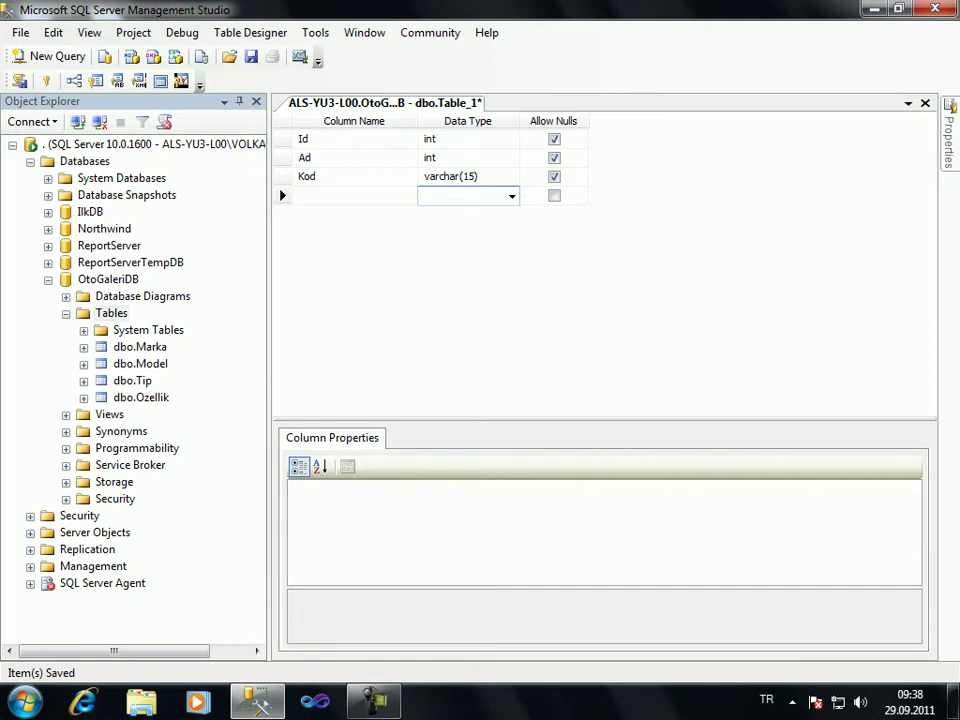
# Make Id the table's primary key and set it as the identity column.
pyautogui.click(283, 139)
pyautogui.rightClick(285, 137)
pyautogui.click(356, 150)
pyautogui.moveTo(949, 140)
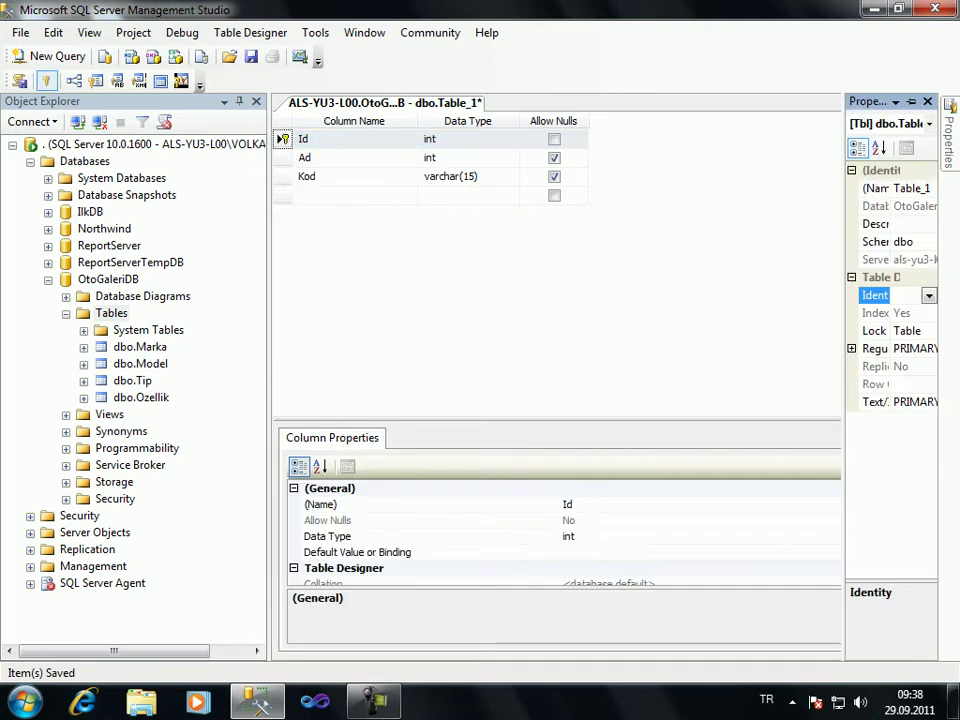
pyautogui.click(929, 296)
pyautogui.click(888, 313)
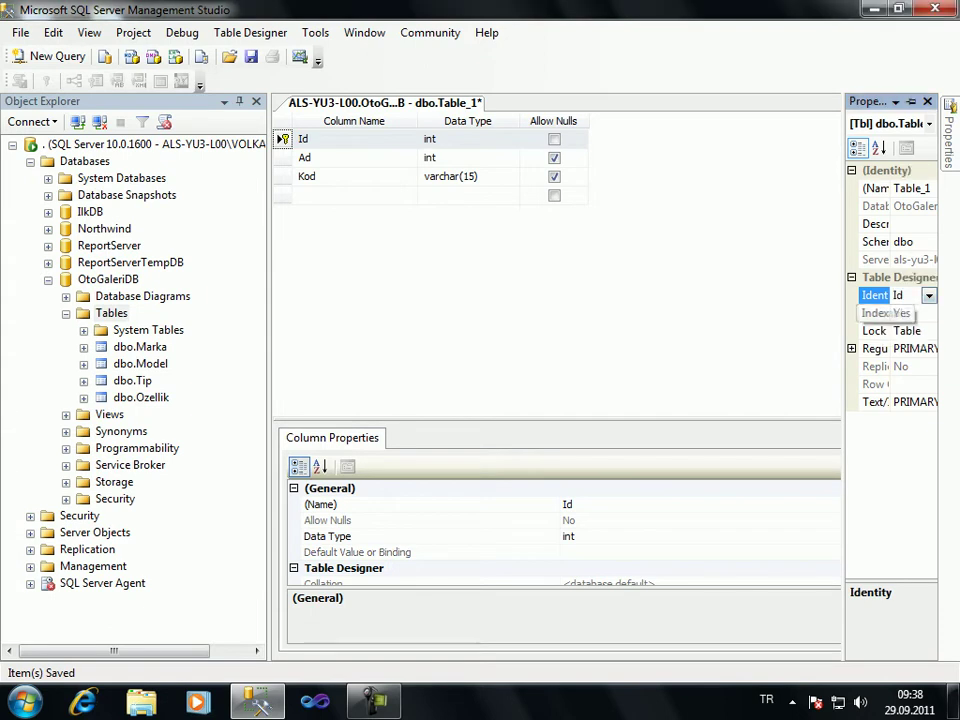
pyautogui.click(700, 290)
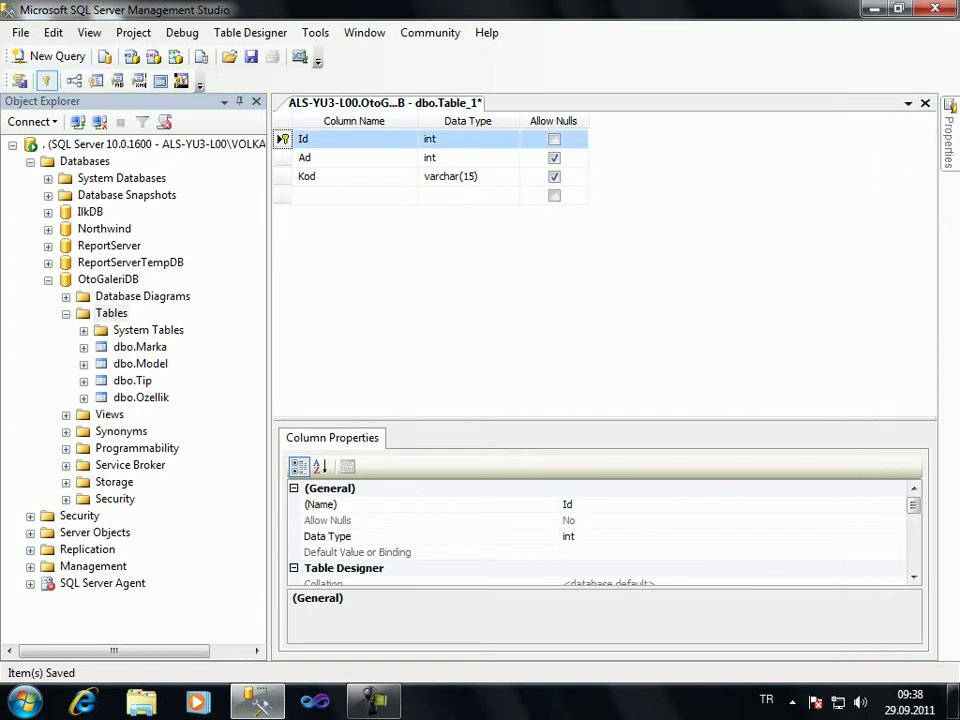
# Disallow null values in the Ad column.
pyautogui.click(554, 158)
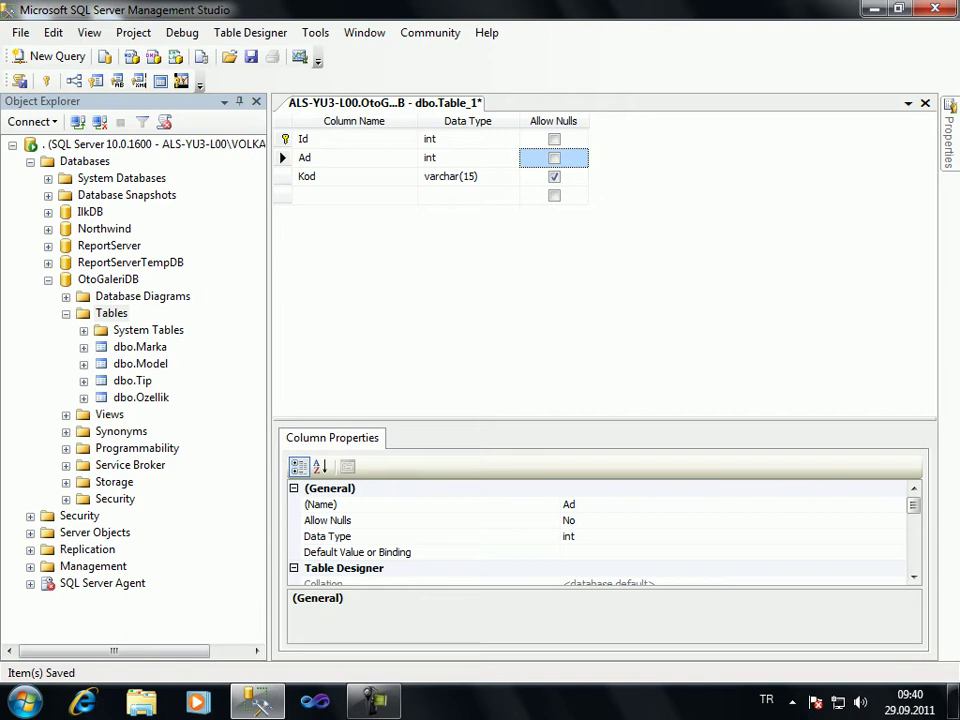
pyautogui.click(374, 701)
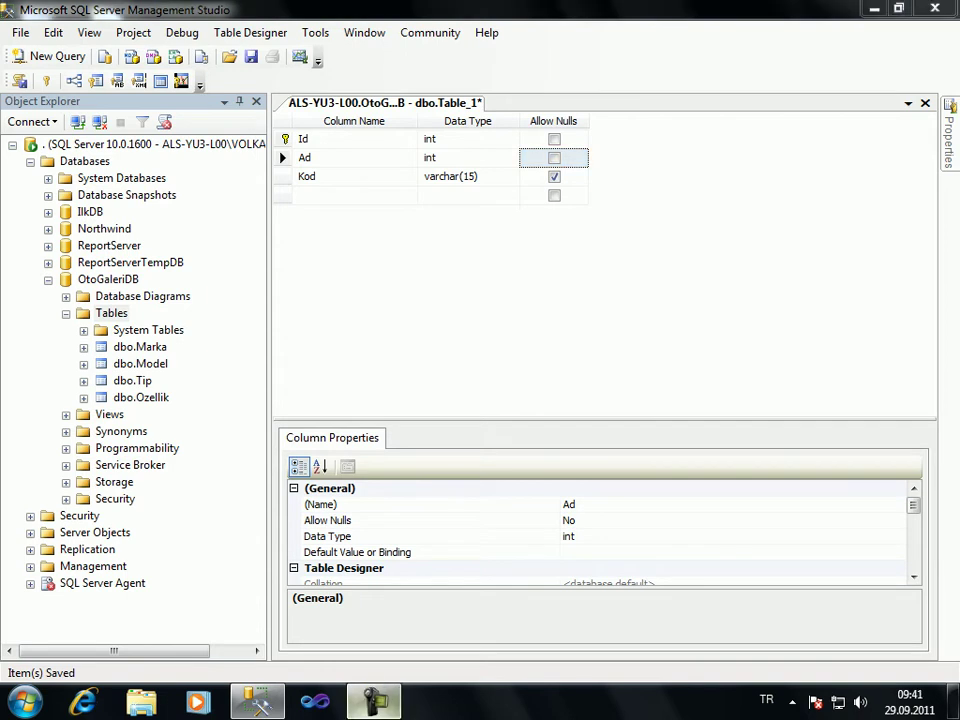
pyautogui.press('F9')
pyautogui.press('F9')
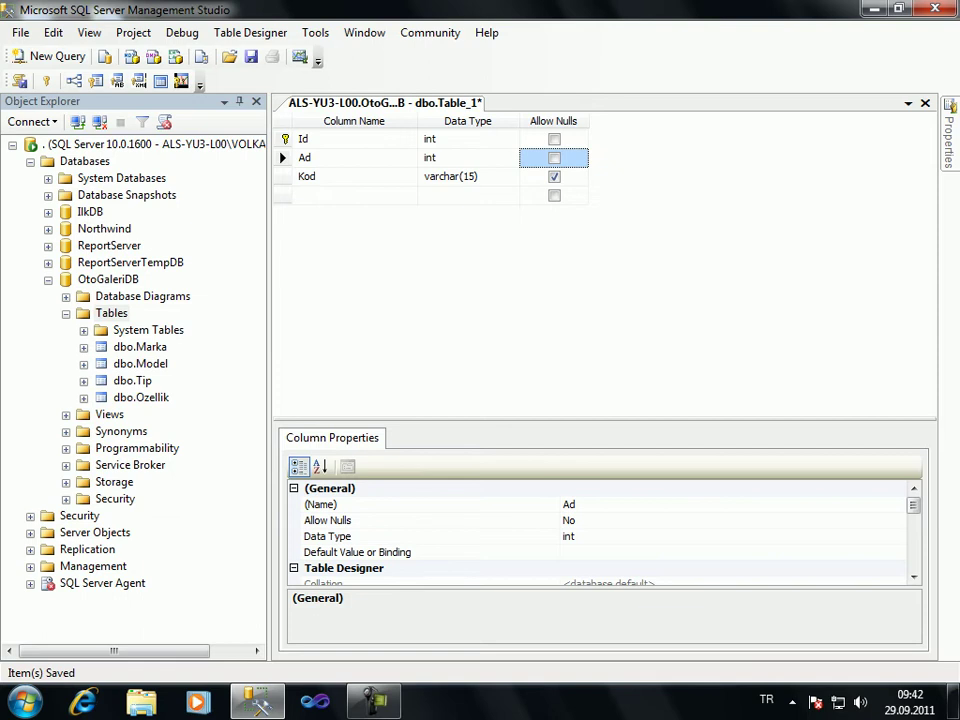
pyautogui.press('space')
pyautogui.press('space')
# Save the table as Renk and close its designer.
pyautogui.hotkey('ctrl', 's')
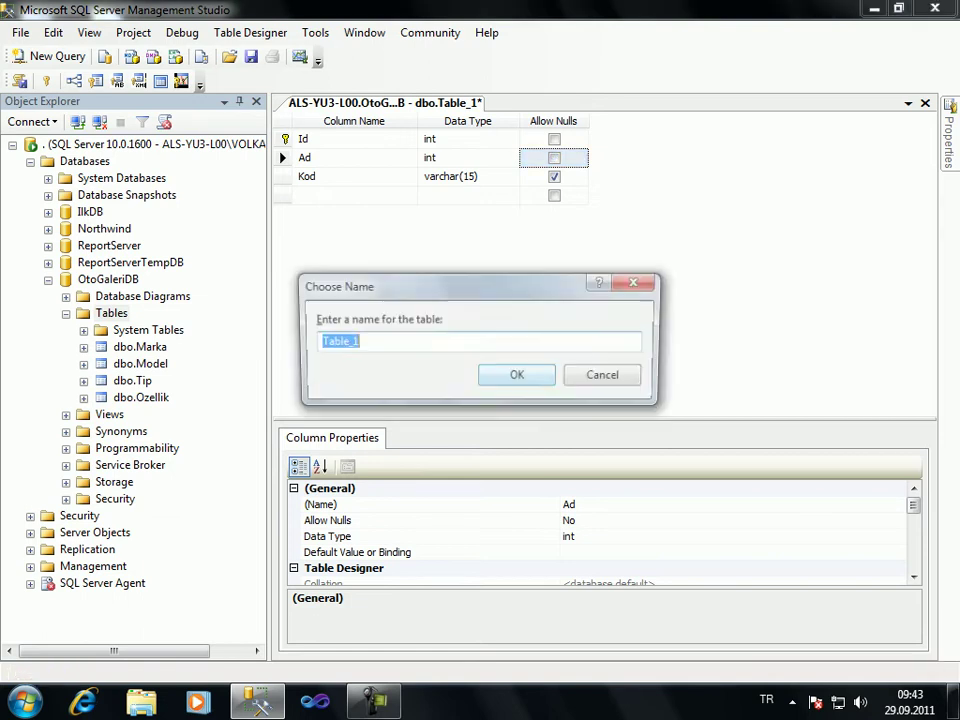
pyautogui.write('Renk')
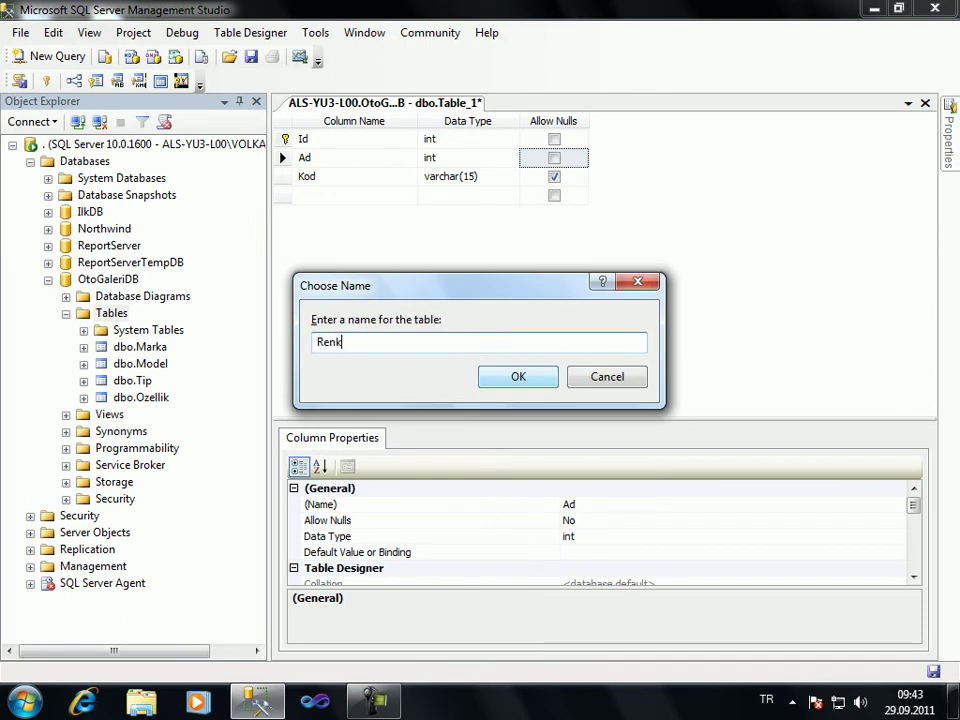
pyautogui.press('Return')
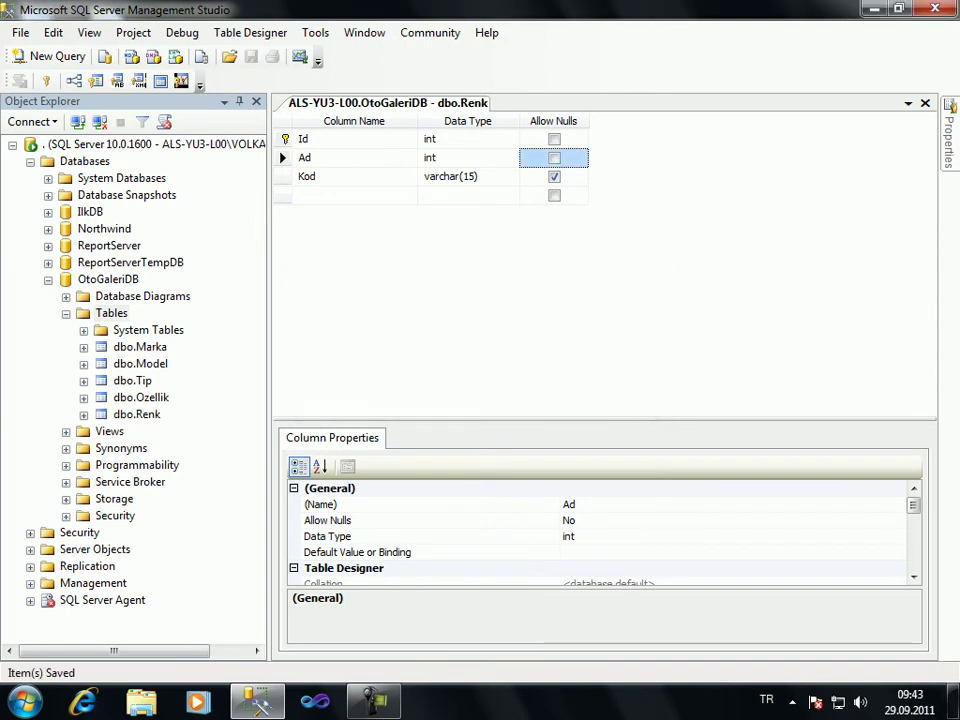
pyautogui.hotkey('ctrl', 'F4')
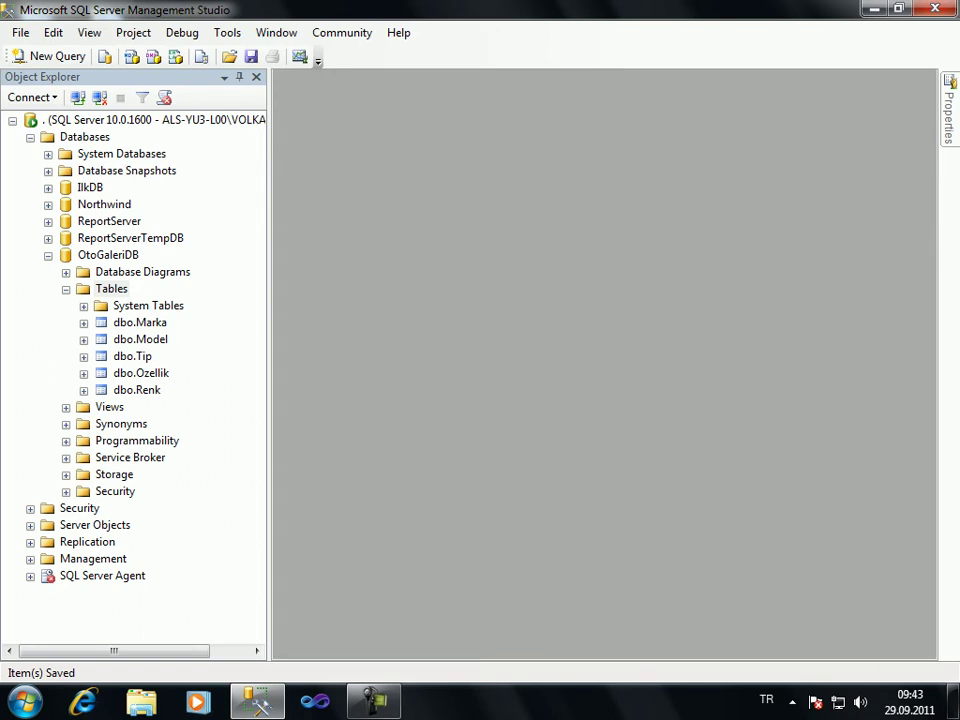
# Start a new table in the OtoGaleriDB database and add an Id column of type int.
pyautogui.rightClick(112, 289)
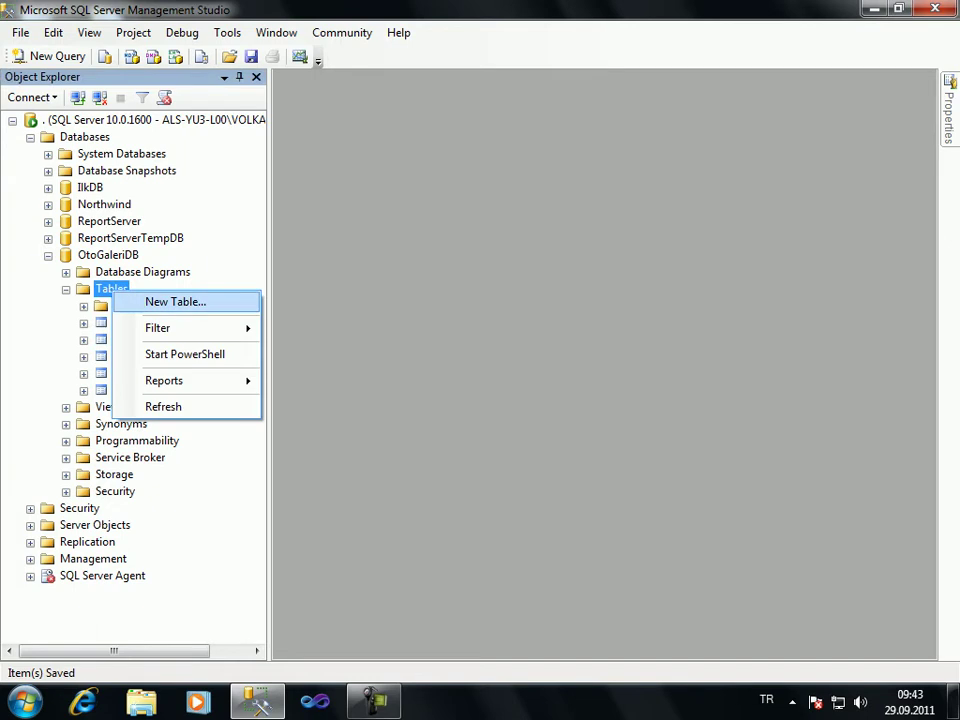
pyautogui.click(175, 301)
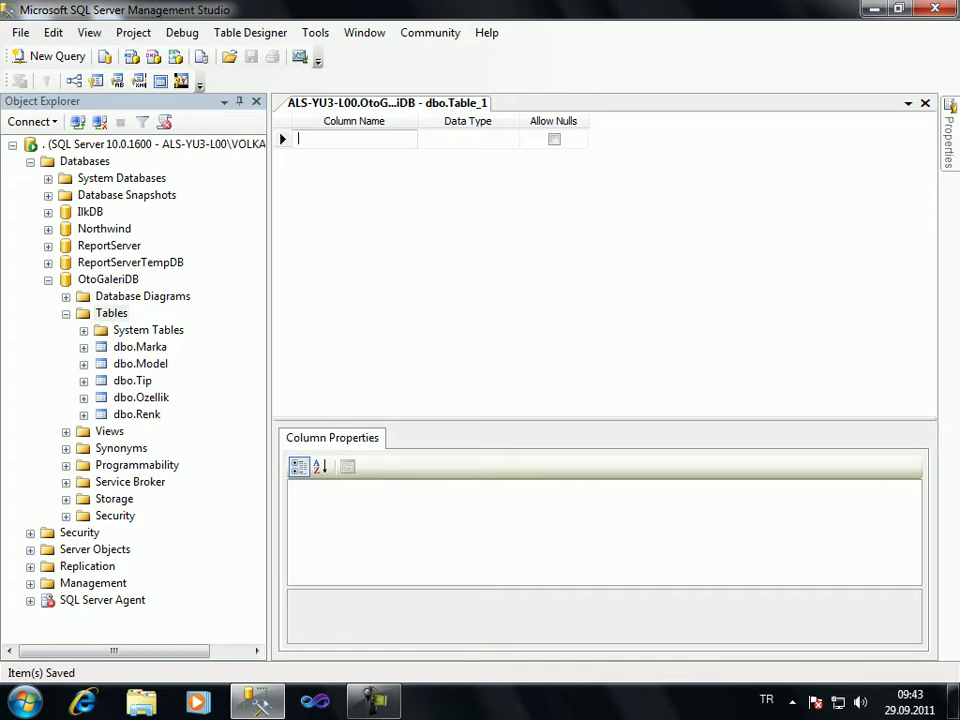
pyautogui.write('Id')
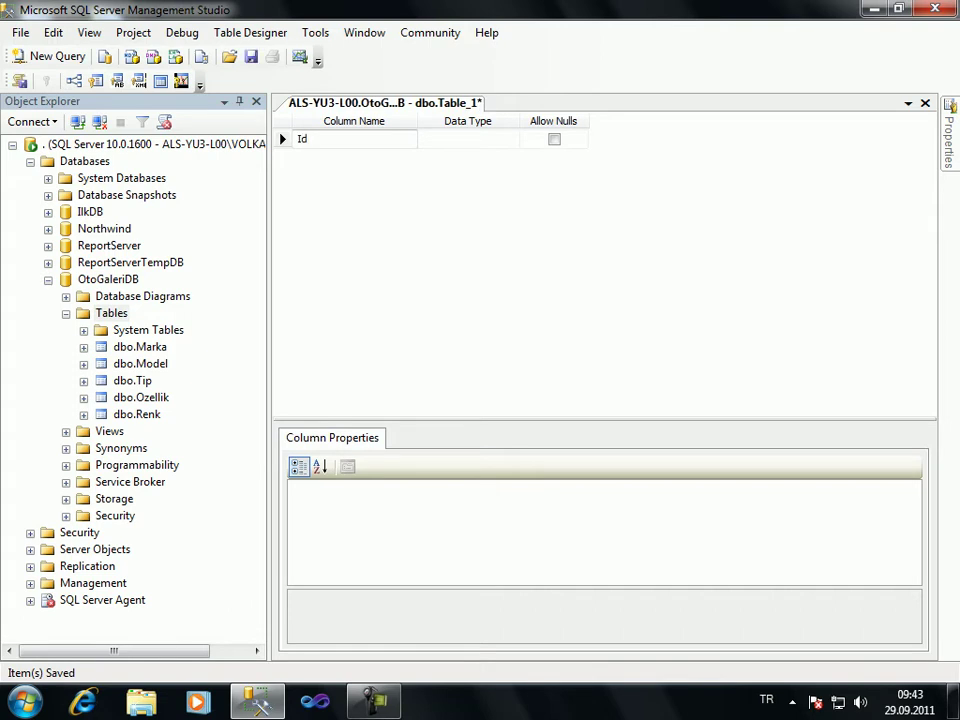
pyautogui.press('Tab')
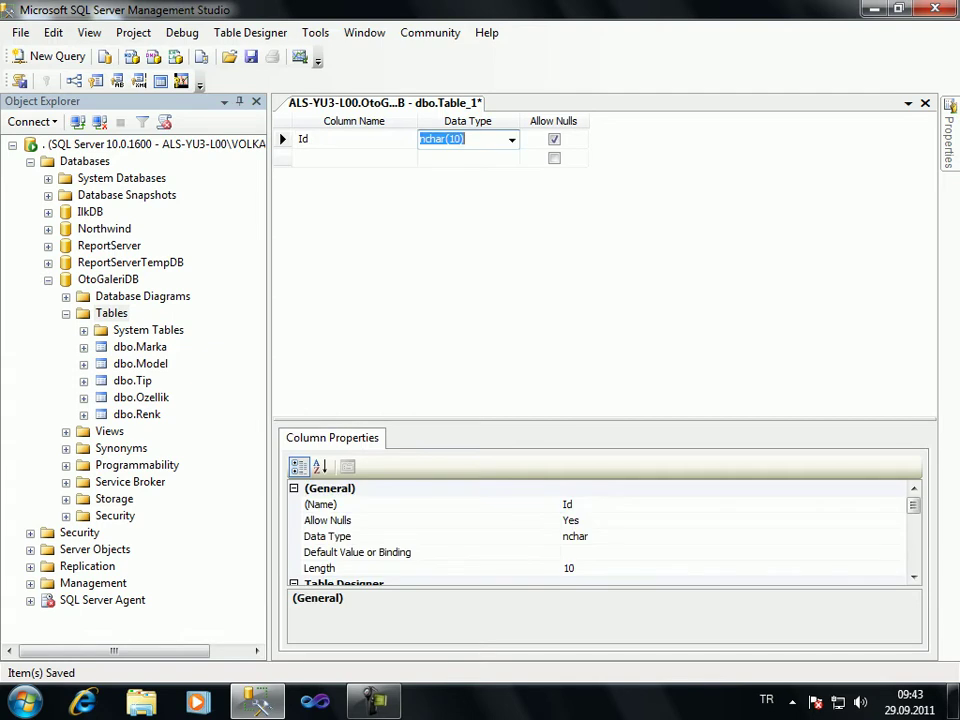
pyautogui.write('int')
pyautogui.press('Tab')
pyautogui.press('Tab')
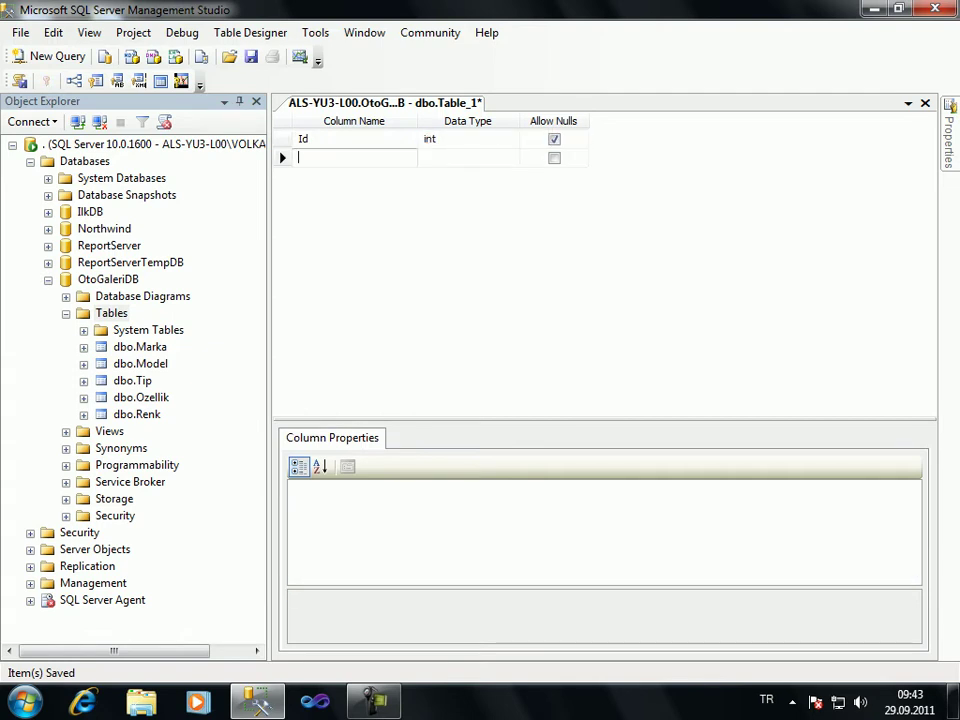
# Add a ModelId column of type int below Id.
pyautogui.write('Mofil')
pyautogui.press('BackSpace')
pyautogui.press('BackSpace')
pyautogui.press('BackSpace')
pyautogui.write('delID')
pyautogui.press('BackSpace')
pyautogui.write('d')
pyautogui.press('Tab')
pyautogui.write('int')
pyautogui.press('Tab')
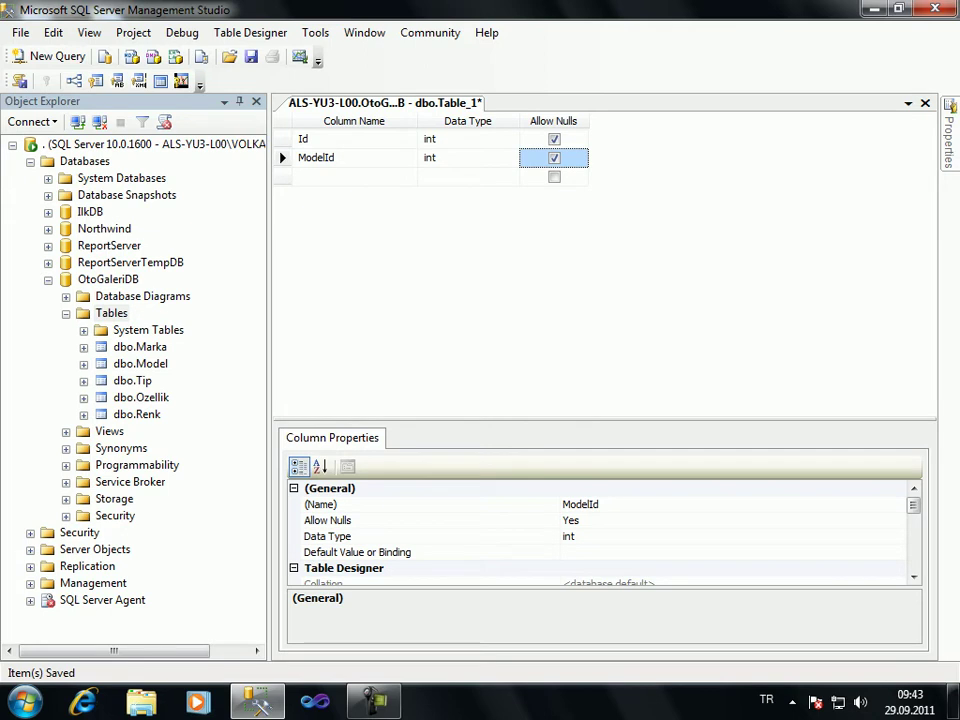
pyautogui.press('Tab')
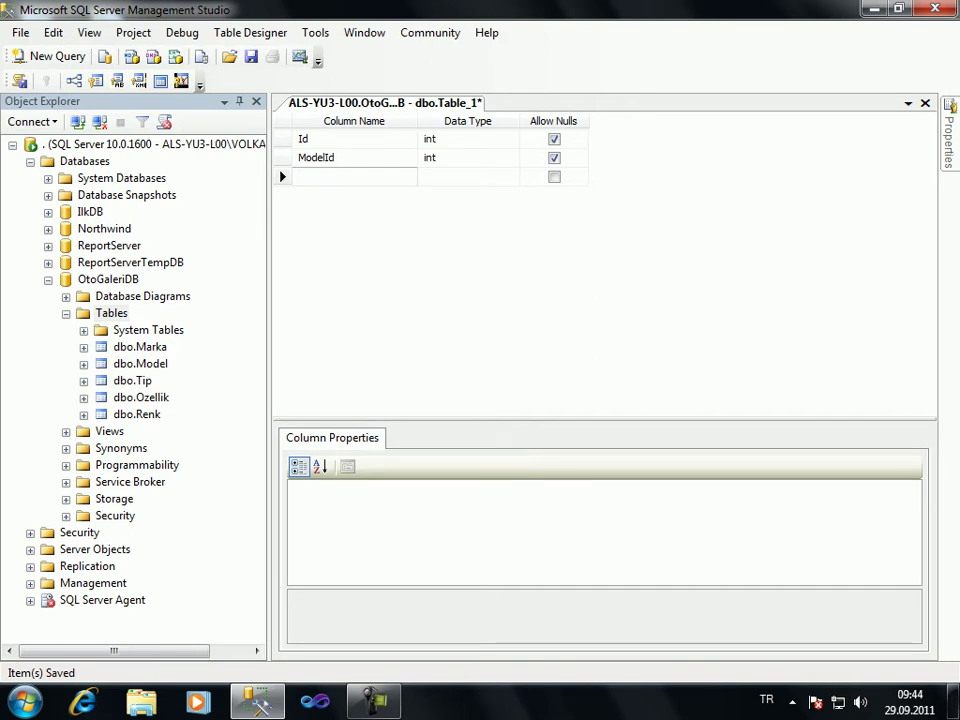
# Add a MotorNo column with the data type char(50).
pyautogui.write('MotorNo')
pyautogui.press('Tab')
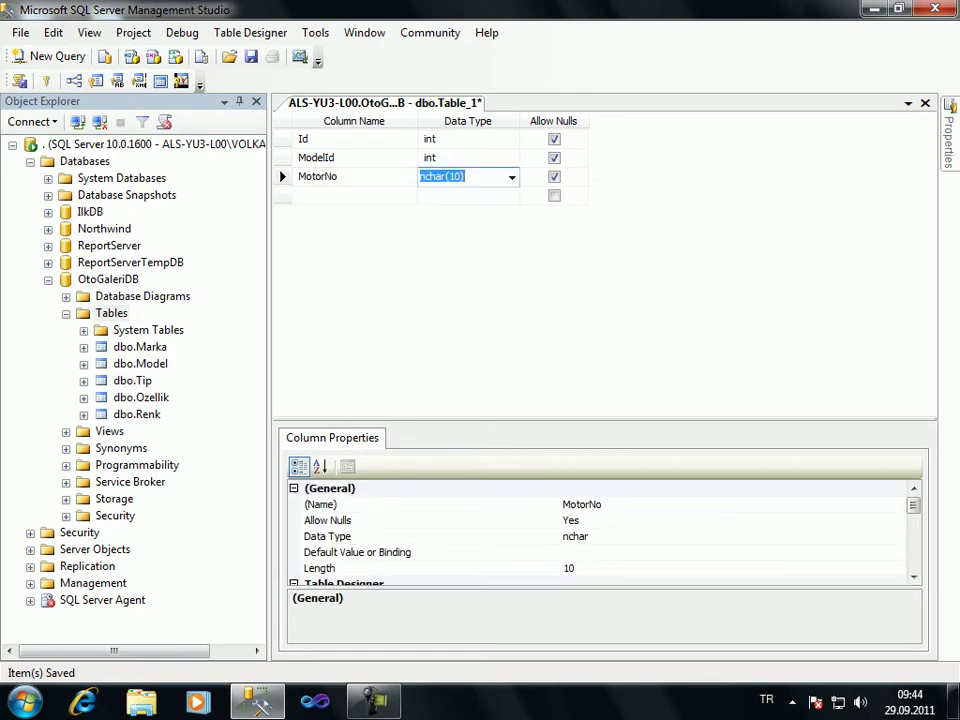
pyautogui.write('char')
pyautogui.press('BackSpace')
pyautogui.press('BackSpace')
pyautogui.press('BackSpace')
pyautogui.press('BackSpace')
pyautogui.press('BackSpace')
pyautogui.write('char(50)')
pyautogui.press('Tab')
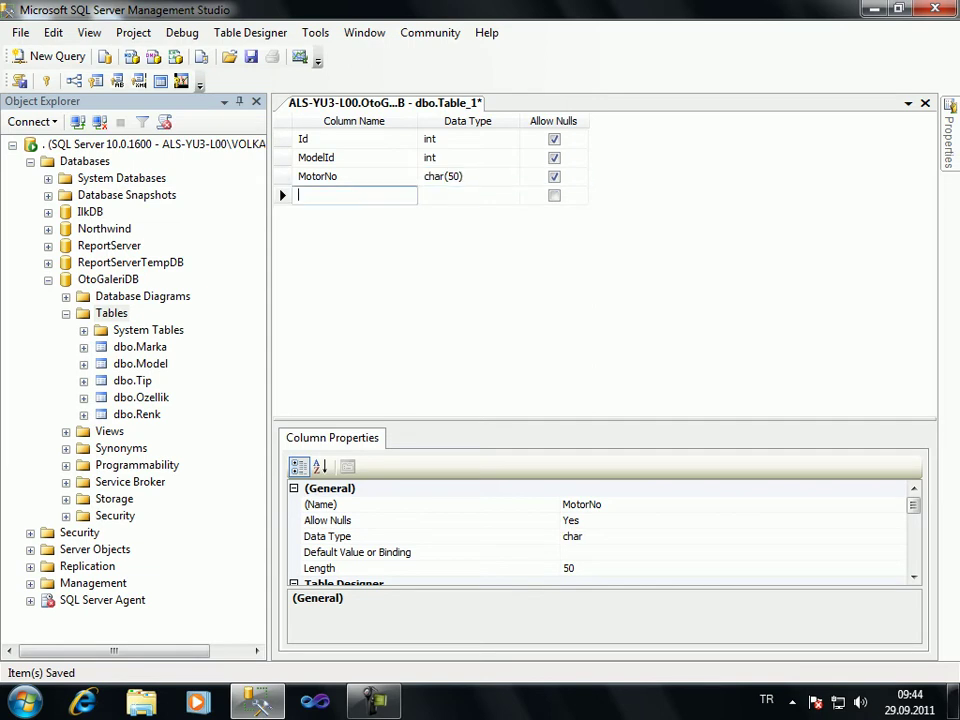
pyautogui.press('Tab')
# Add a SasiNo column with the data type char(50) below MotorNo.
pyautogui.write('SasiNo')
pyautogui.press('Tab')
pyautogui.write('v')
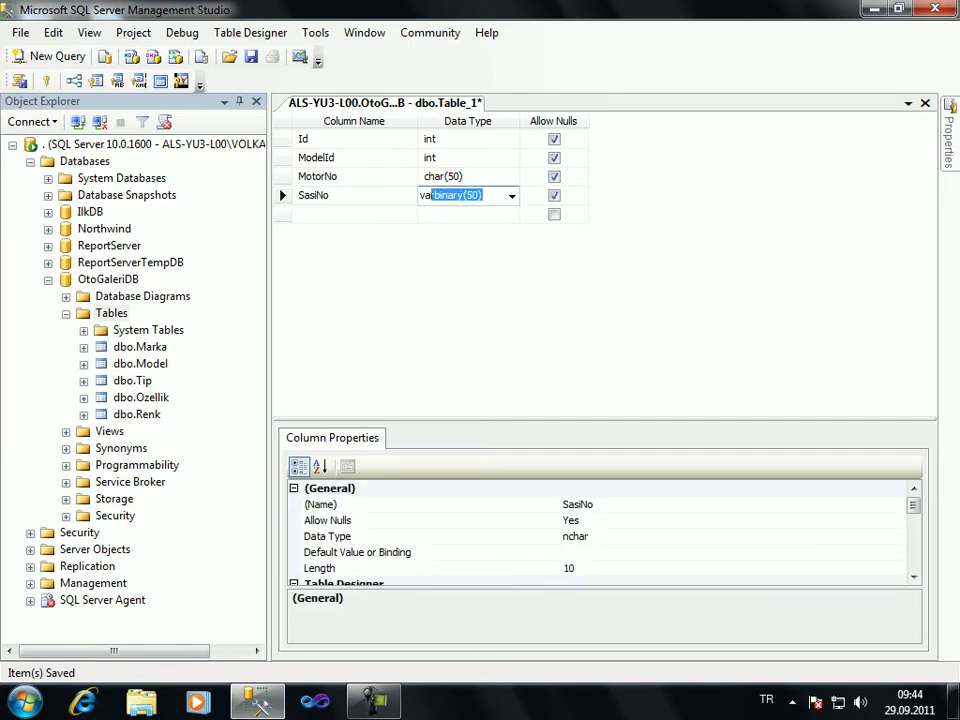
pyautogui.press('BackSpace')
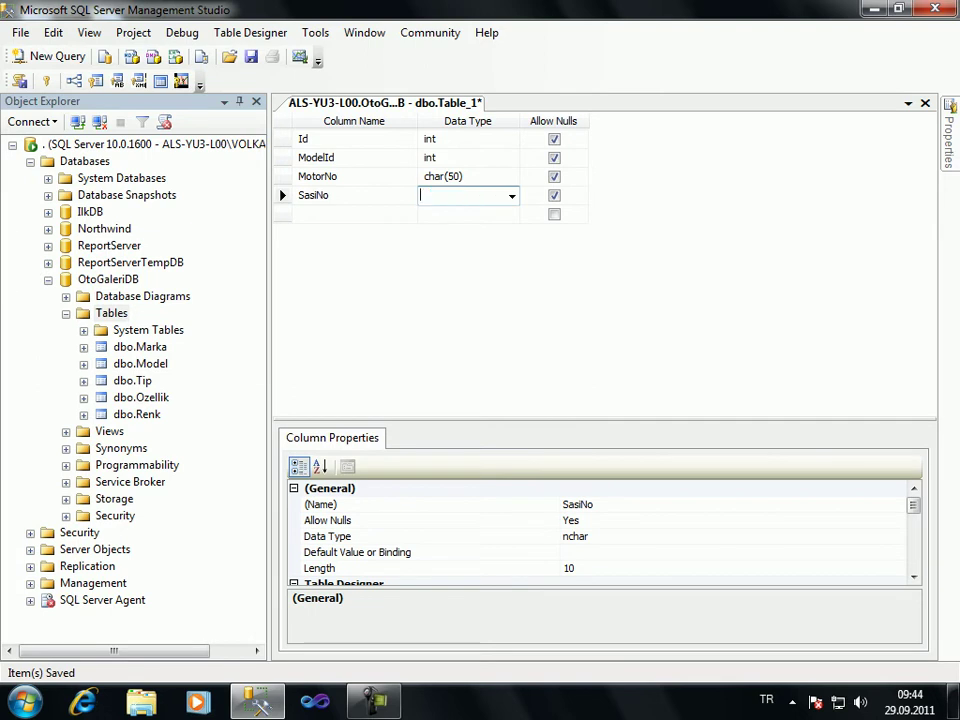
pyautogui.write('char(50)')
pyautogui.press('Down')
pyautogui.press('Left')
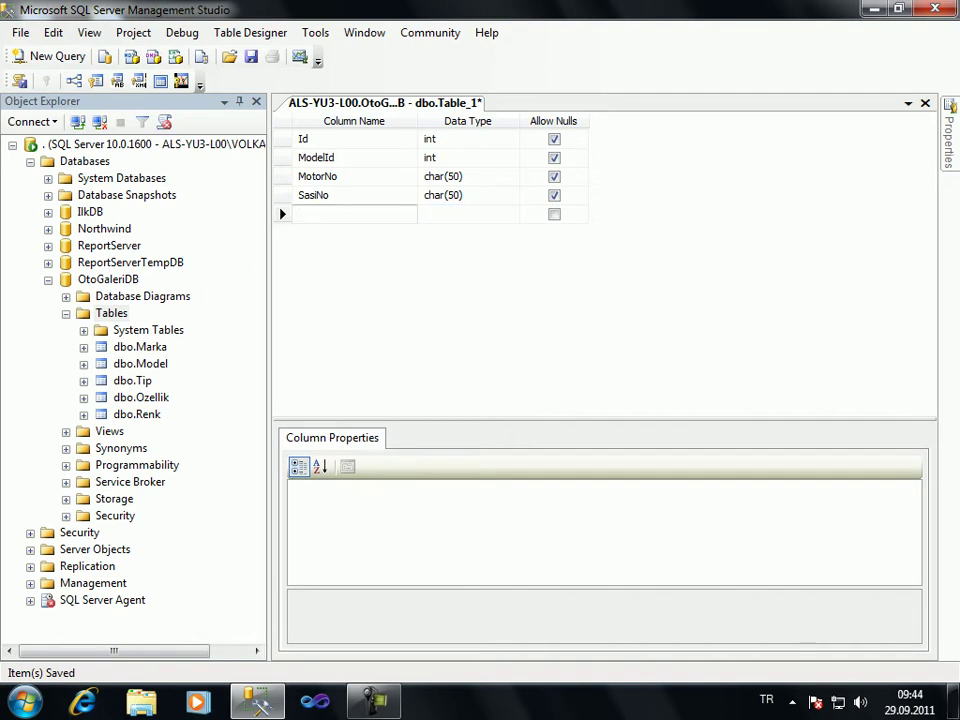
# Add a UretimYili column with the data type char(4).
pyautogui.write('UretimYili')
pyautogui.press('Tab')
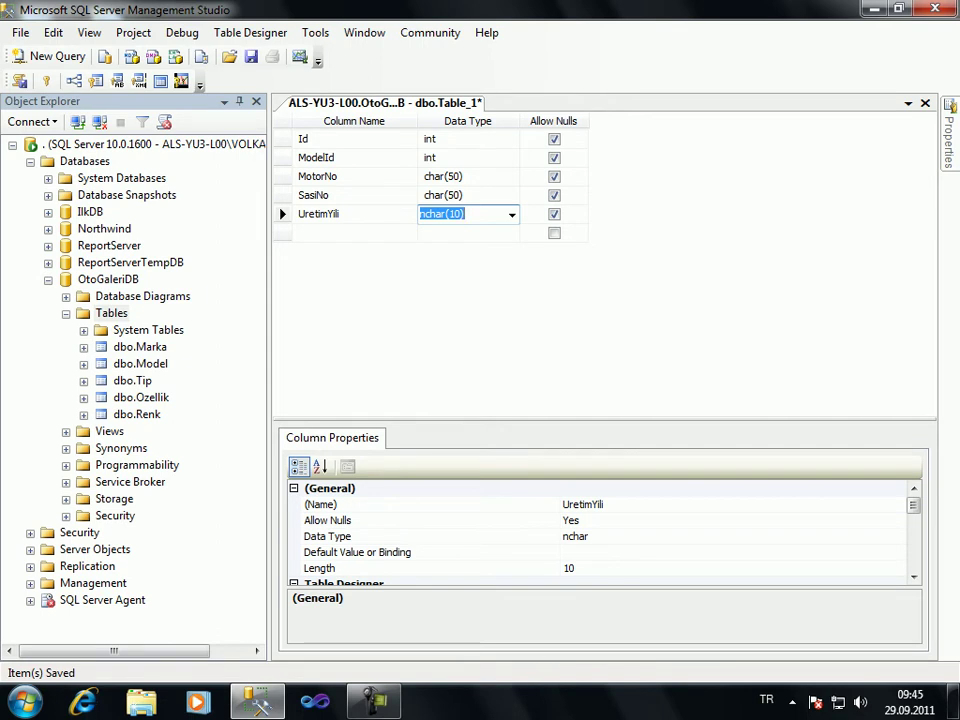
pyautogui.write('char')
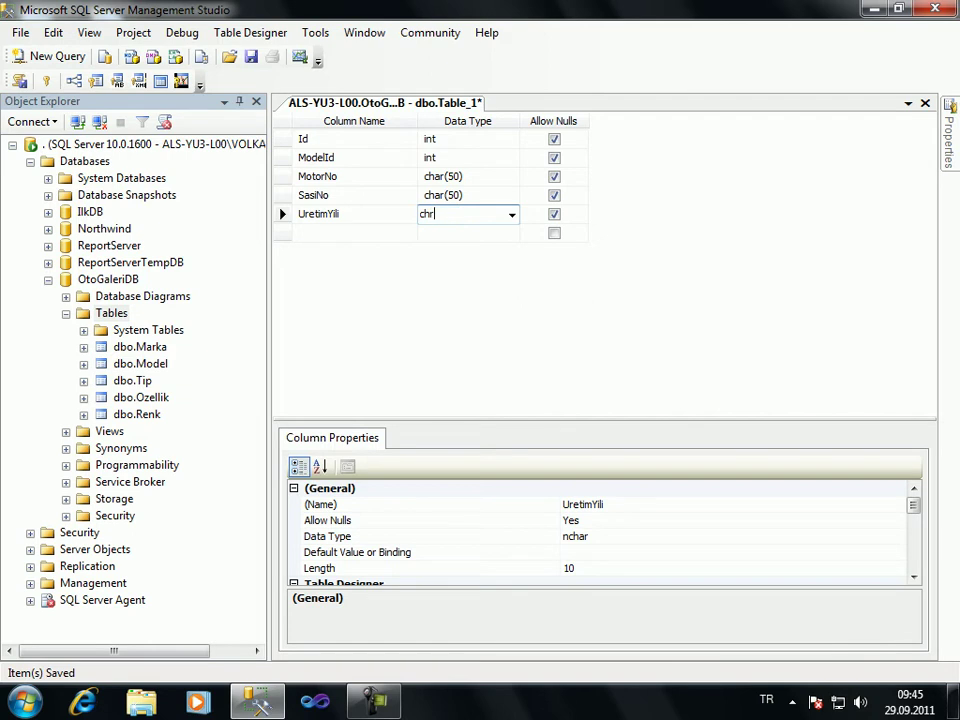
pyautogui.write('(4()')
pyautogui.press('BackSpace')
pyautogui.press('BackSpace')
pyautogui.write(')')
pyautogui.press('Tab')
pyautogui.press('Tab')
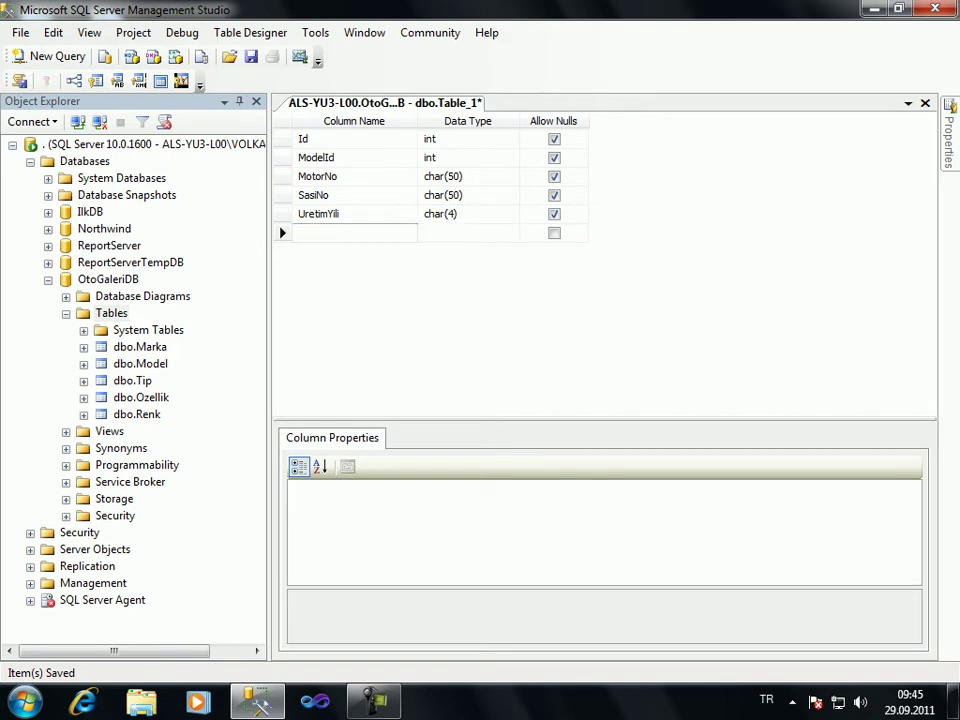
# Add a SilindirHacmi column of type int below UretimYili.
pyautogui.write('SilindirHacimi')
pyautogui.press('Tab')
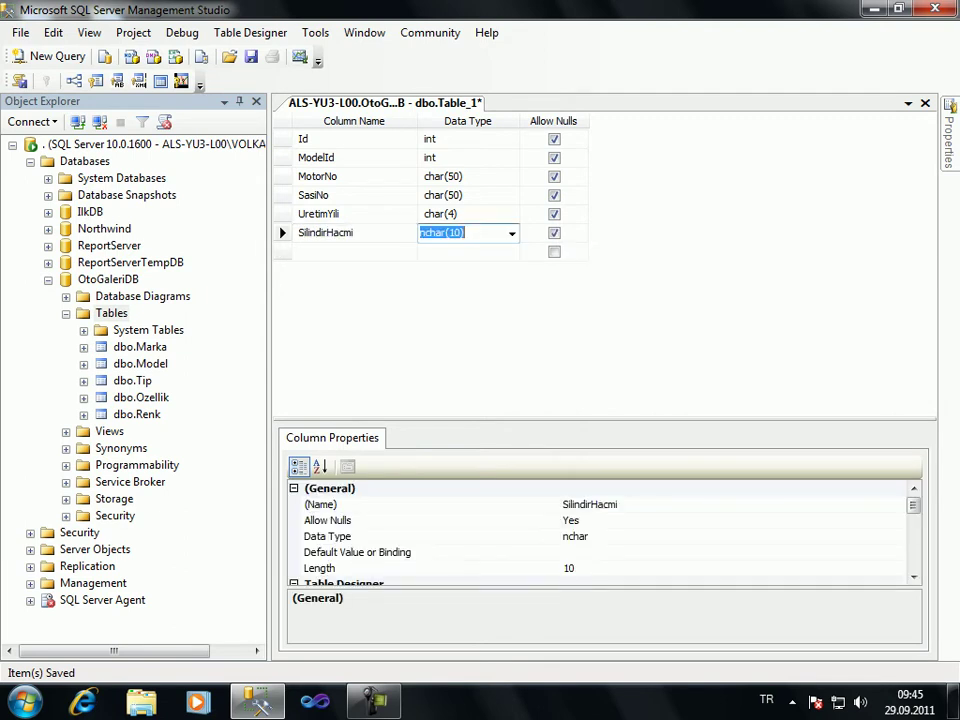
pyautogui.write('int')
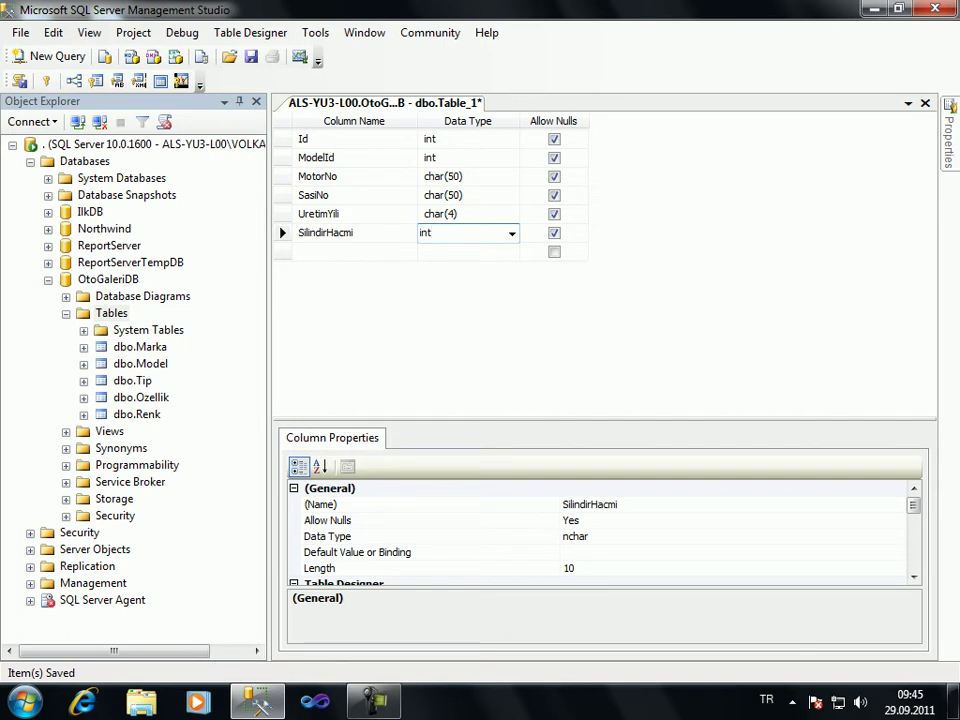
pyautogui.press('Tab')
pyautogui.press('Tab')
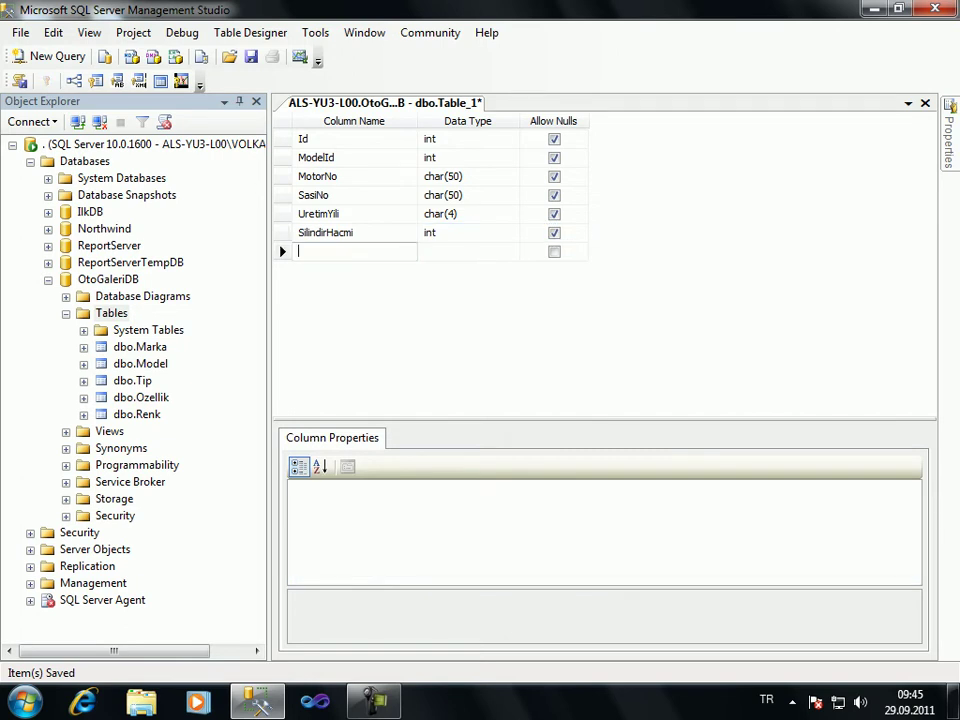
# Add a KoltukSayisi column with the data type tinyint.
pyautogui.write('KoltukSayisi')
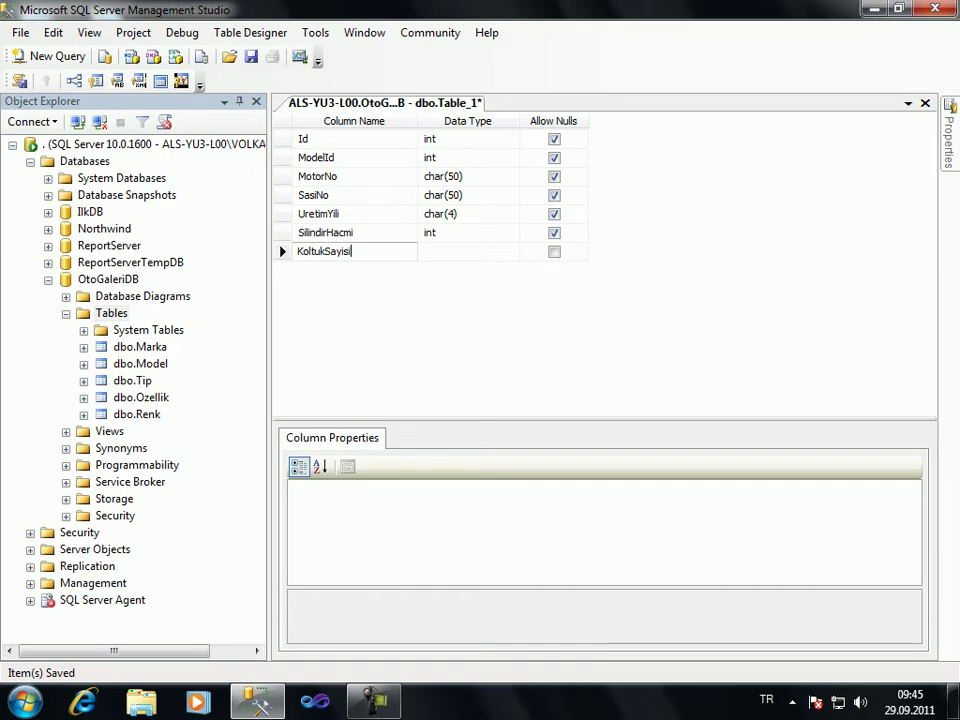
pyautogui.press('Tab')
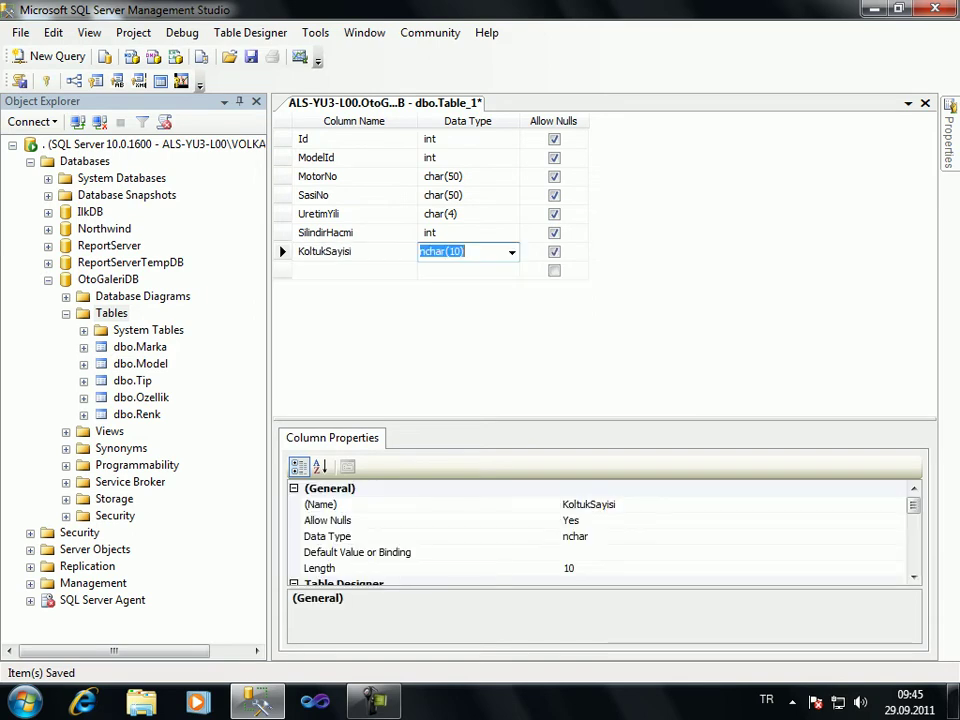
pyautogui.write('tinyint')
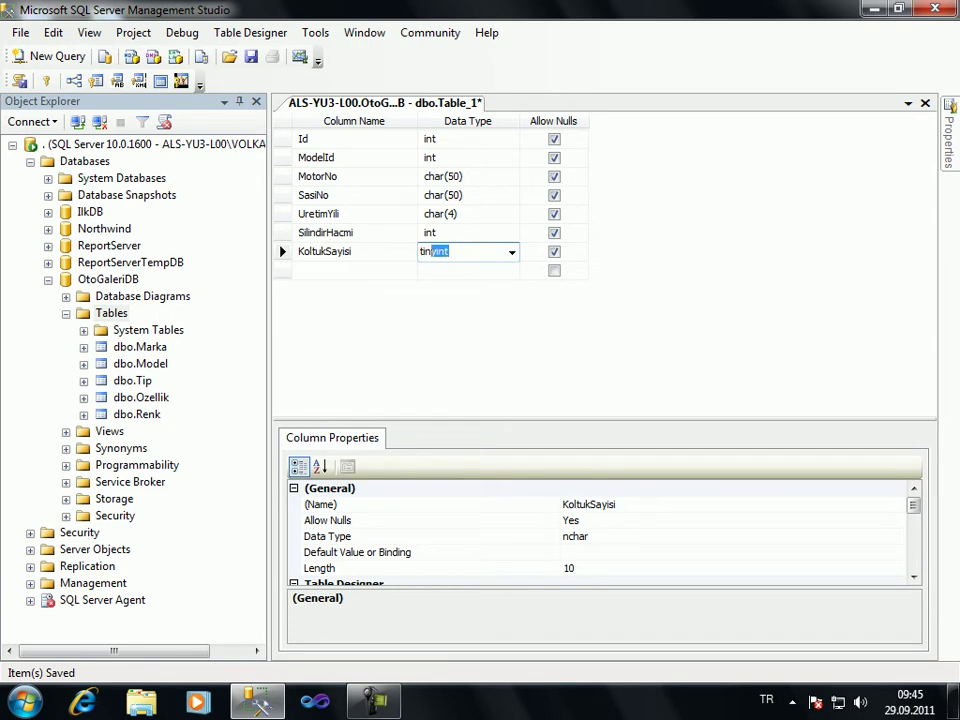
pyautogui.press('Tab')
pyautogui.press('Tab')
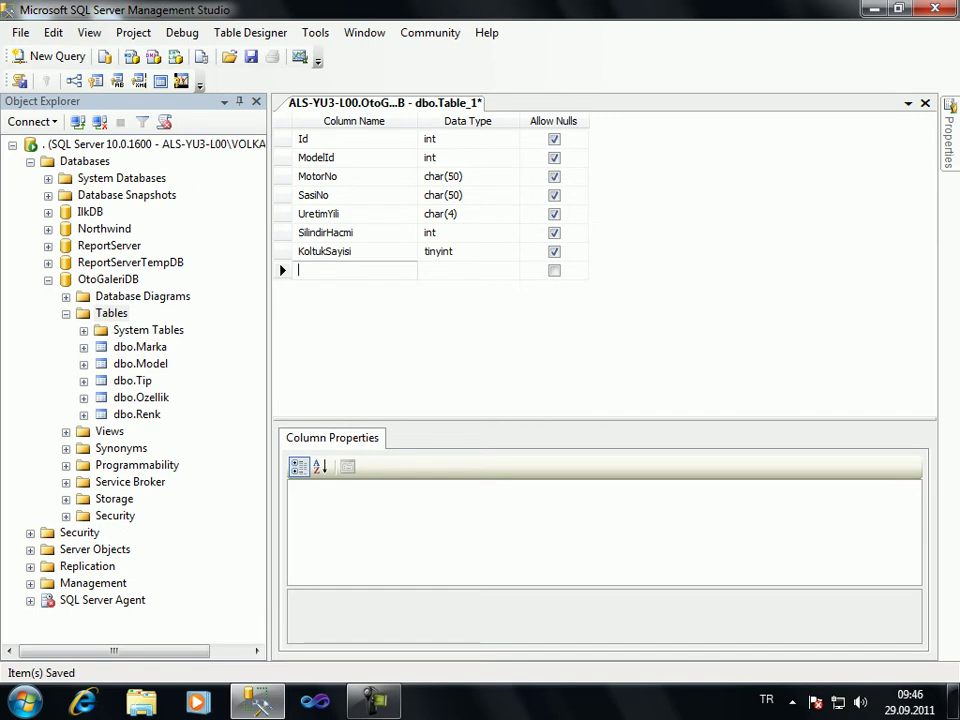
# Add a CekisTip column with the data type tinyint below KoltukSayisi.
pyautogui.write('CekisTip')
pyautogui.press('Tab')
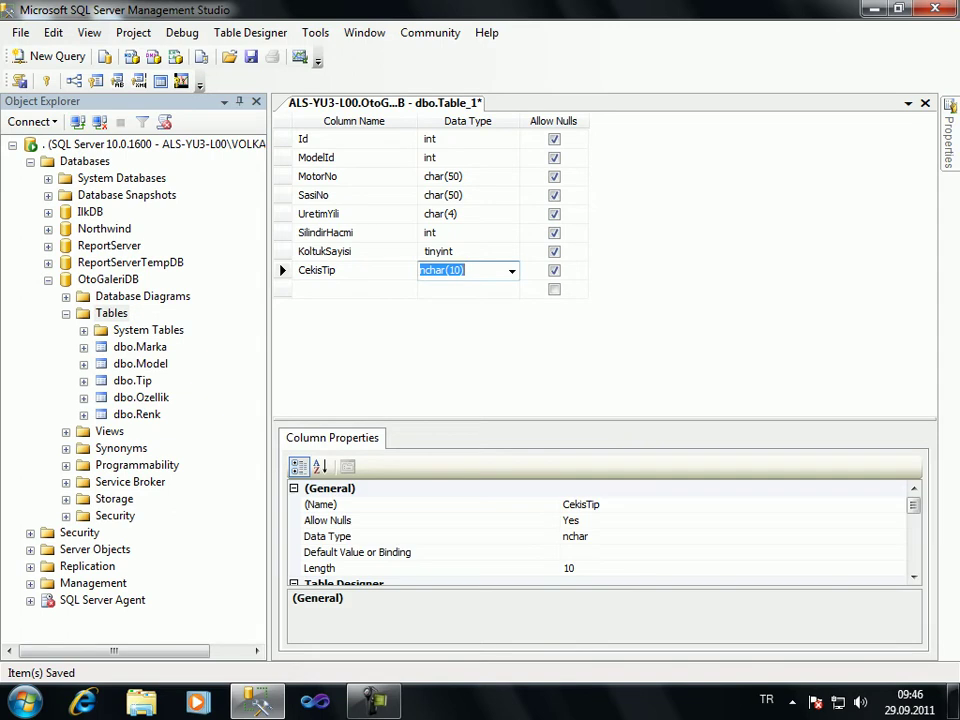
pyautogui.write('tinyint')
pyautogui.press('Tab')
pyautogui.press('Tab')
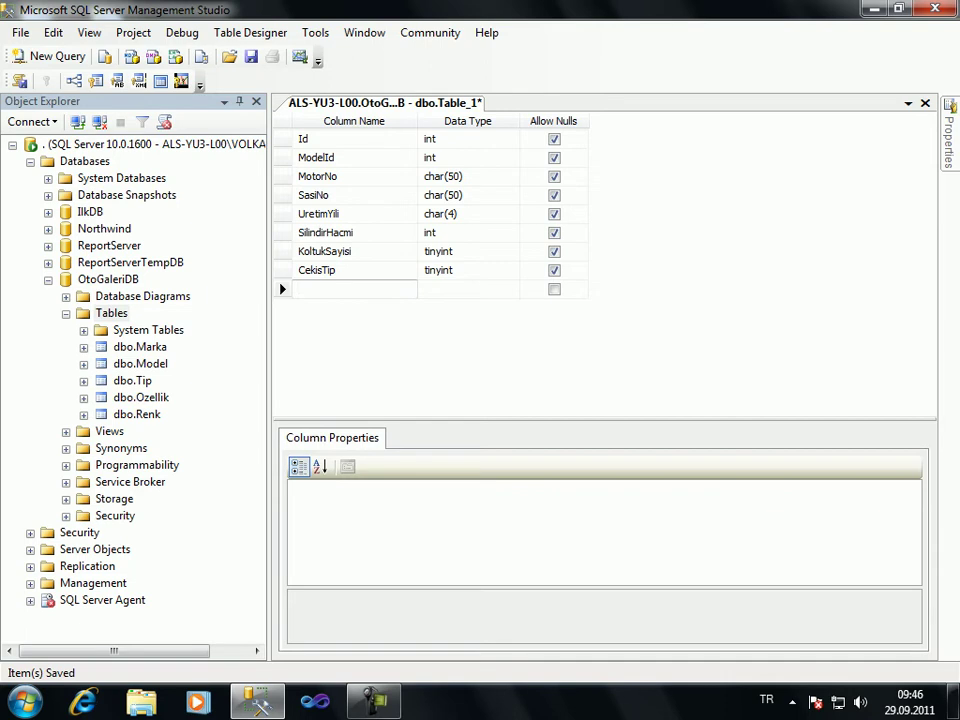
# Add a Km column of type int below CekisTip.
pyautogui.write('Km')
pyautogui.press('Tab')
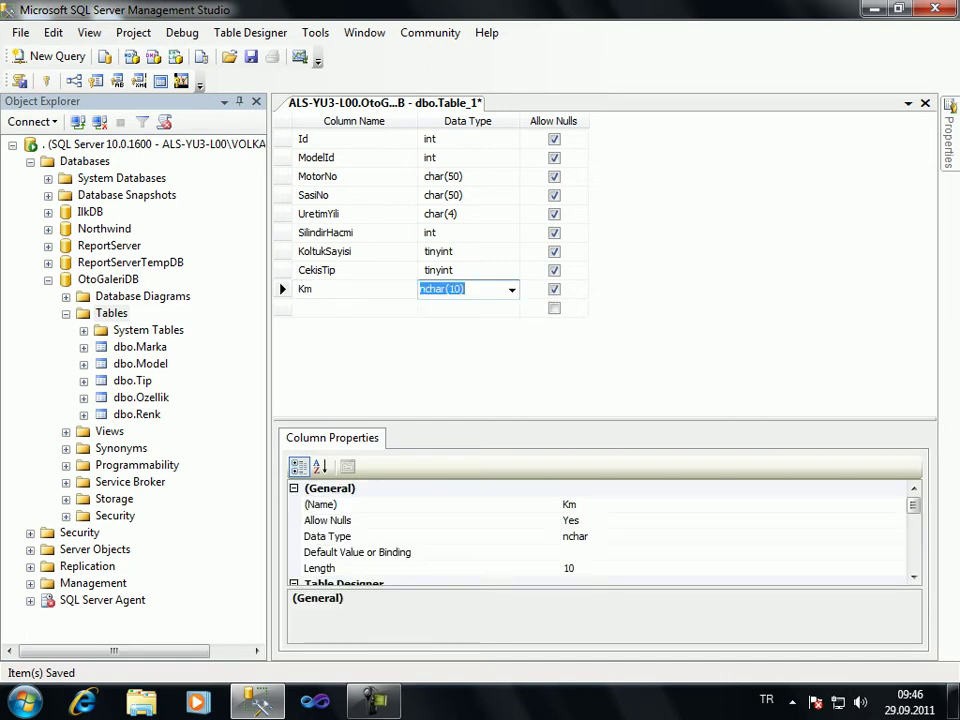
pyautogui.write('int')
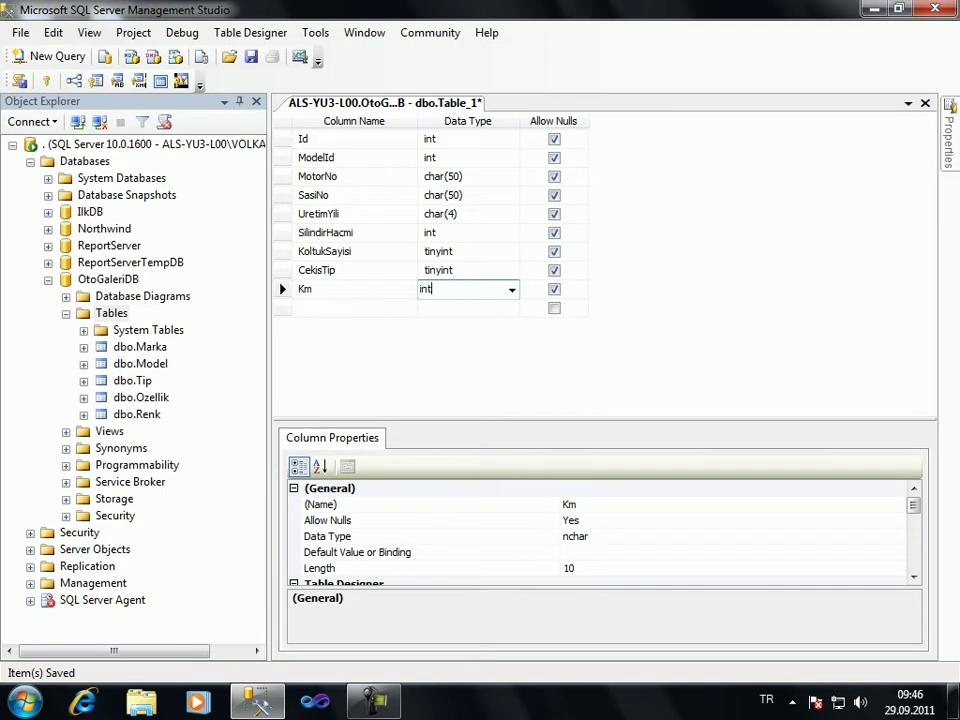
pyautogui.press('Tab')
pyautogui.press('Tab')
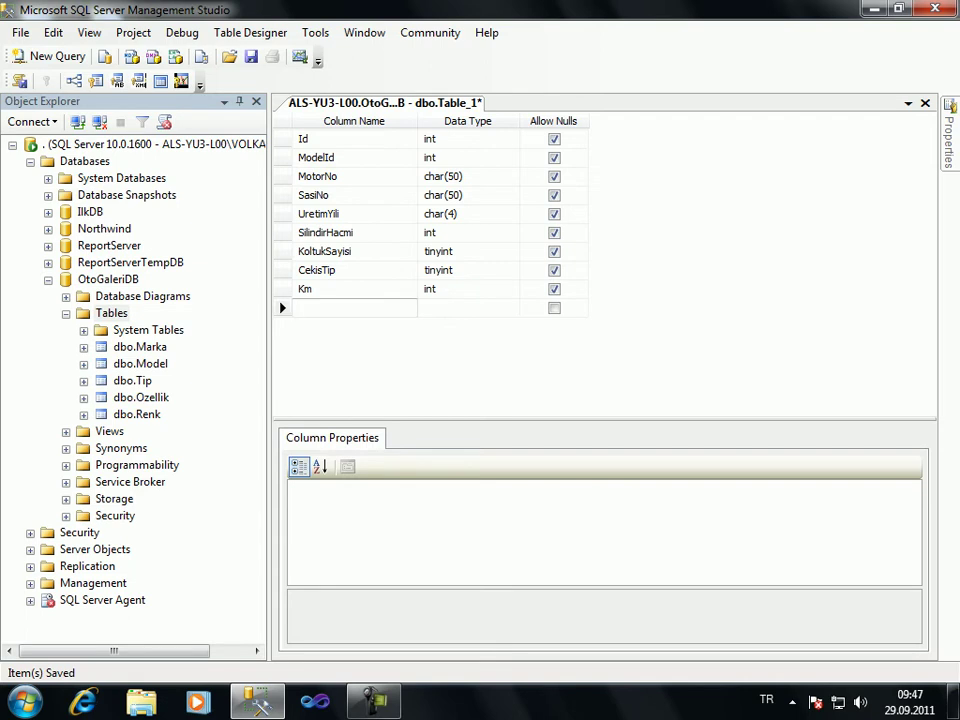
# Add a Plaka column with the data type char(12) below Km.
pyautogui.write('Plaka')
pyautogui.press('Tab')
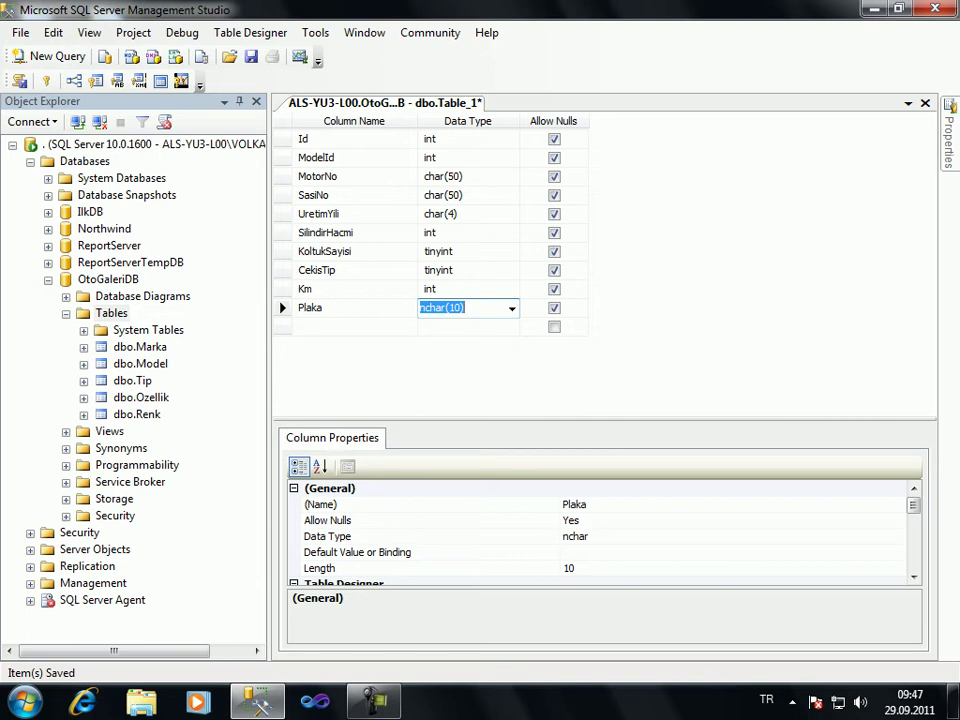
pyautogui.write('char')
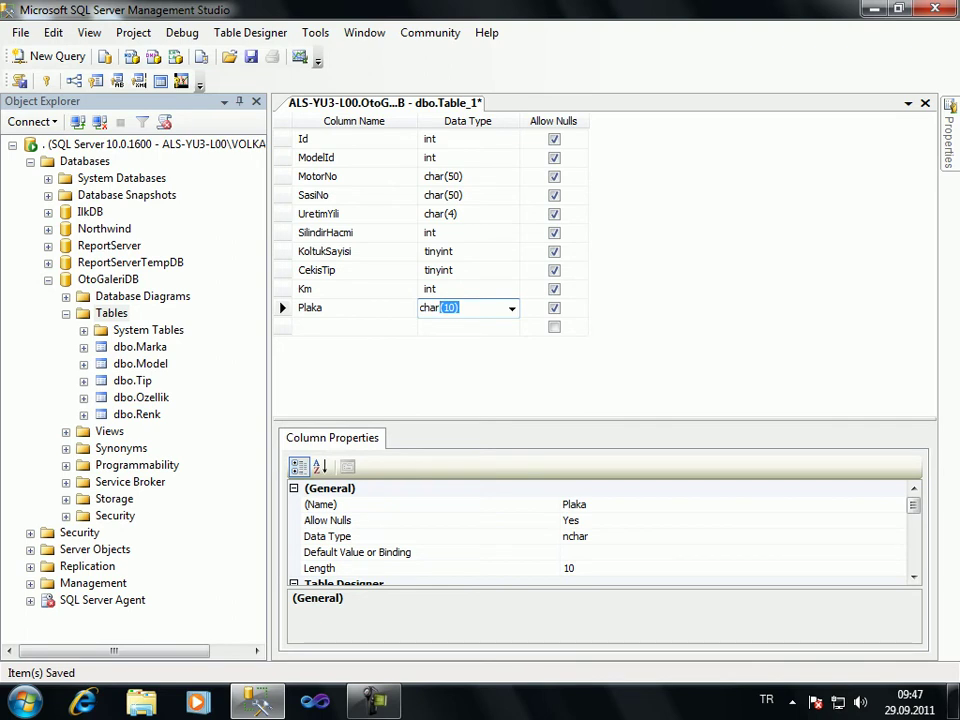
pyautogui.write('(12)')
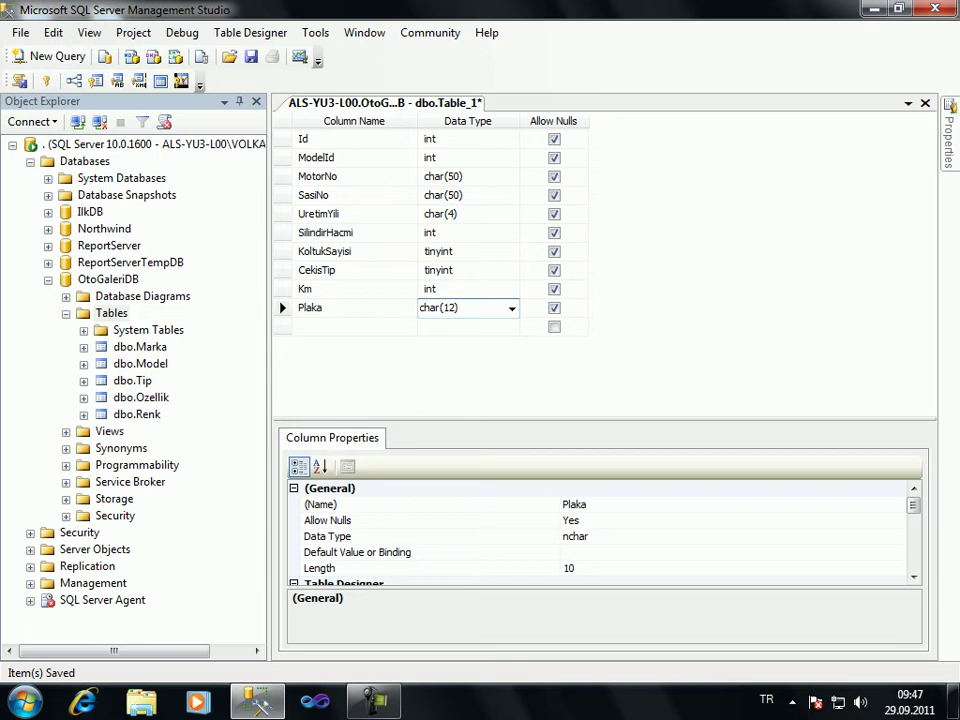
pyautogui.press('Tab')
pyautogui.press('Tab')
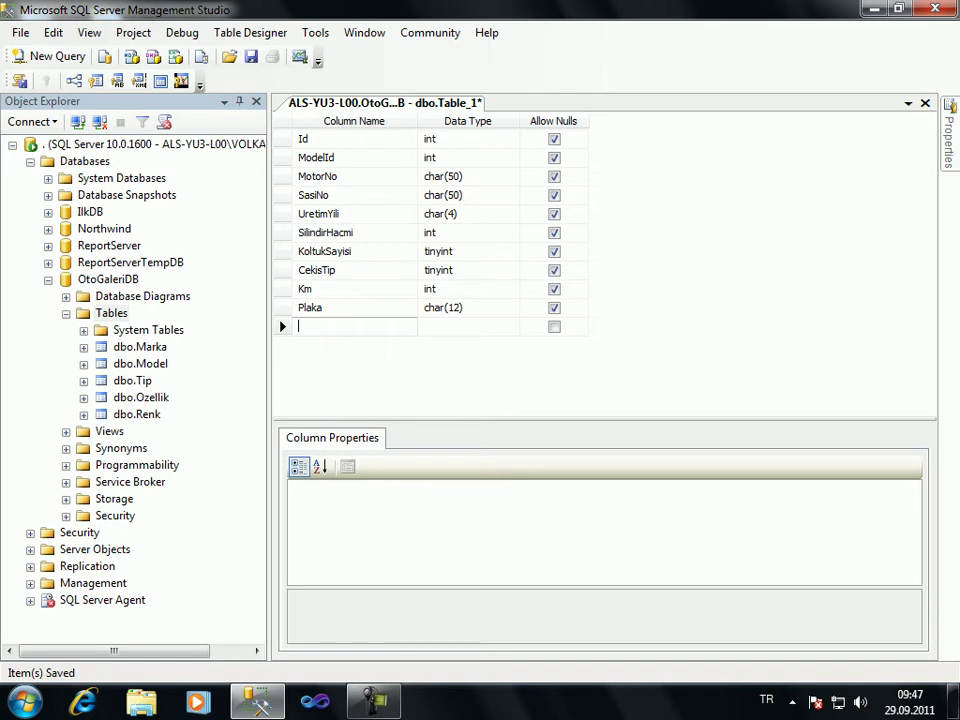
pyautogui.write('Viter')
pyautogui.press('BackSpace')
pyautogui.press('BackSpace')
pyautogui.press('BackSpace')
pyautogui.press('BackSpace')
pyautogui.press('BackSpace')
# Switch to Internet Explorer and search Google for "şanzıman tipleri".
pyautogui.click(84, 702)
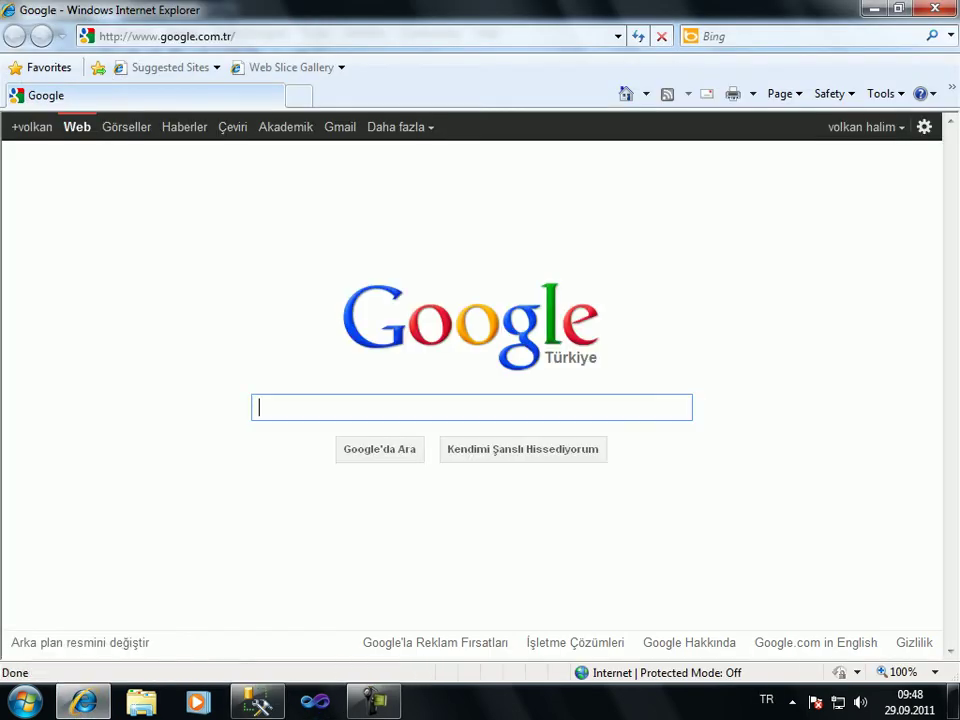
pyautogui.write('san')
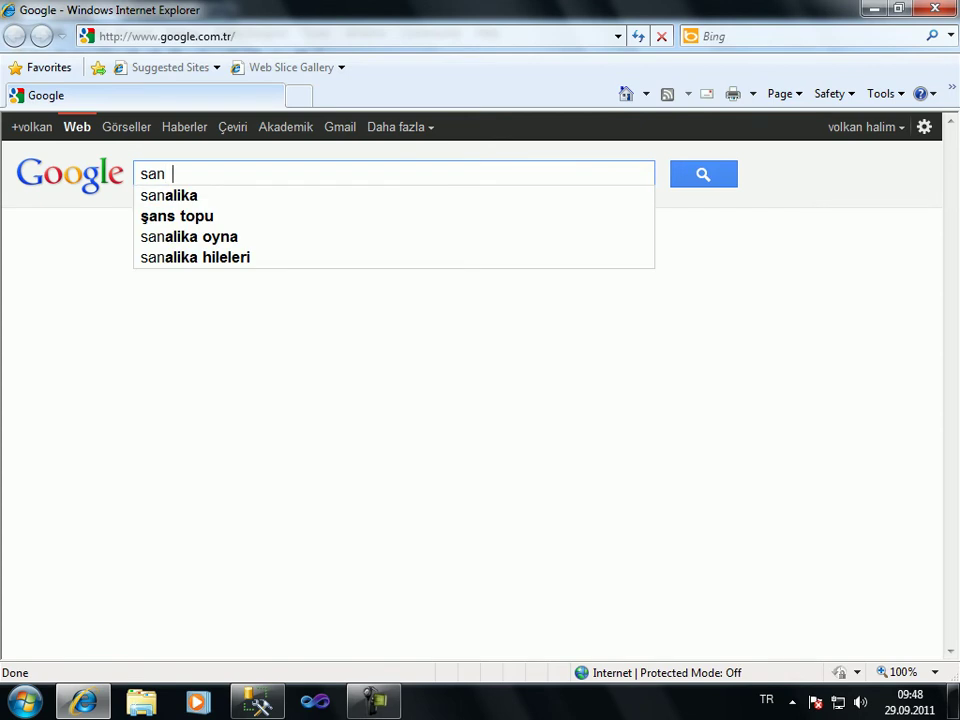
pyautogui.write('ziman')
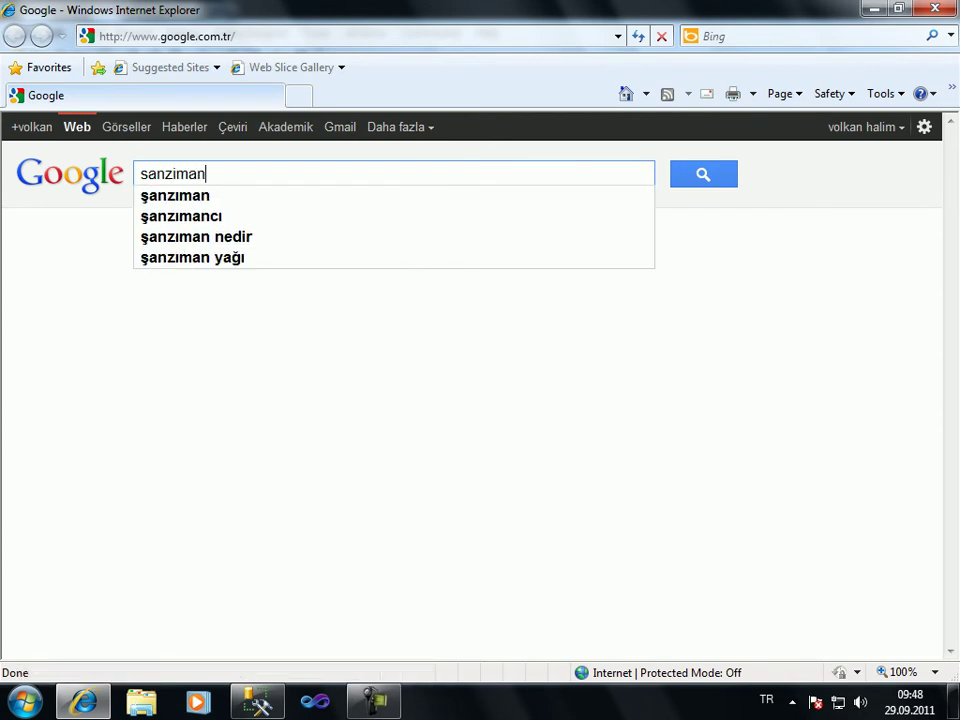
pyautogui.press('Down')
pyautogui.write('t,')
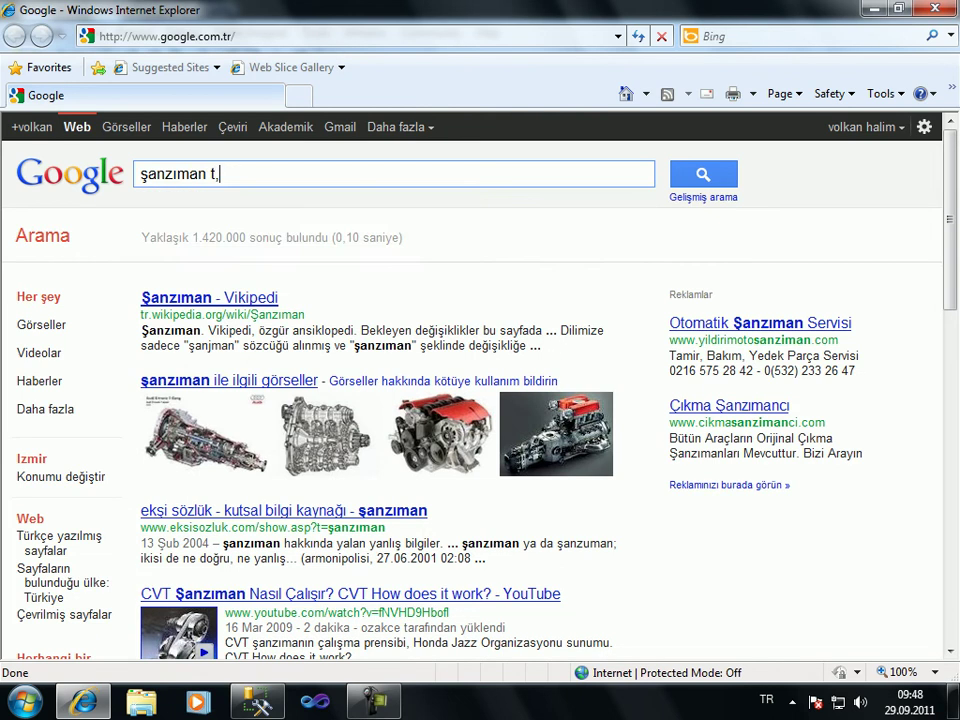
pyautogui.press('BackSpace')
pyautogui.write('ipleri')
pyautogui.press('Return')
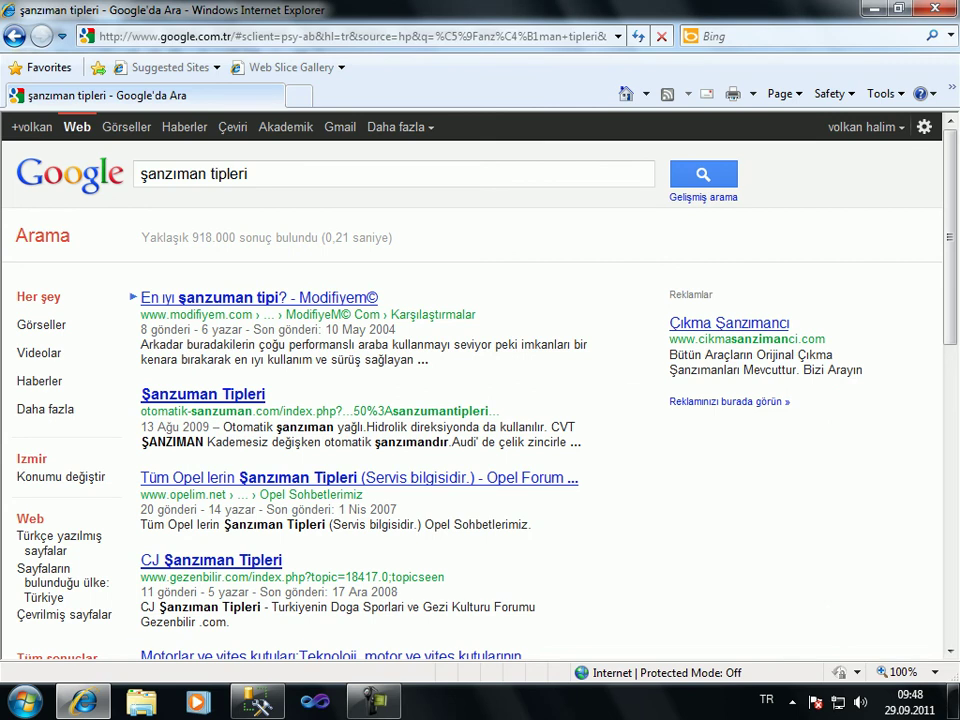
# Open the Şanzuman Tipleri result from otomatik-sanzuman.com and read through its glossary of transmission types.
pyautogui.click(203, 394)
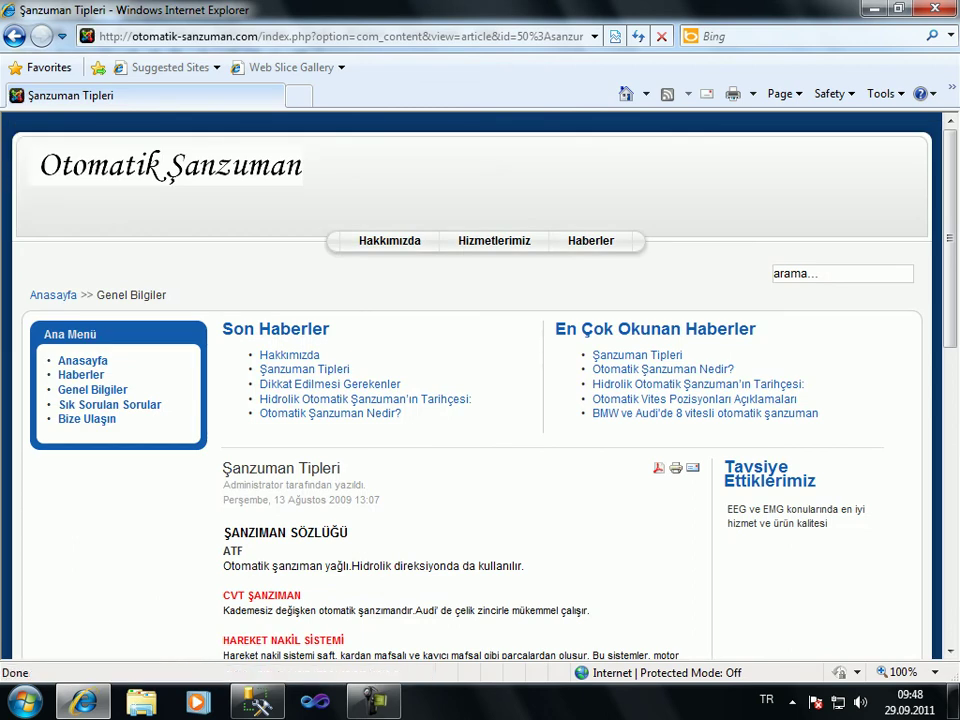
pyautogui.scroll(-3, 480, 380)
pyautogui.scroll(-1, 480, 385)
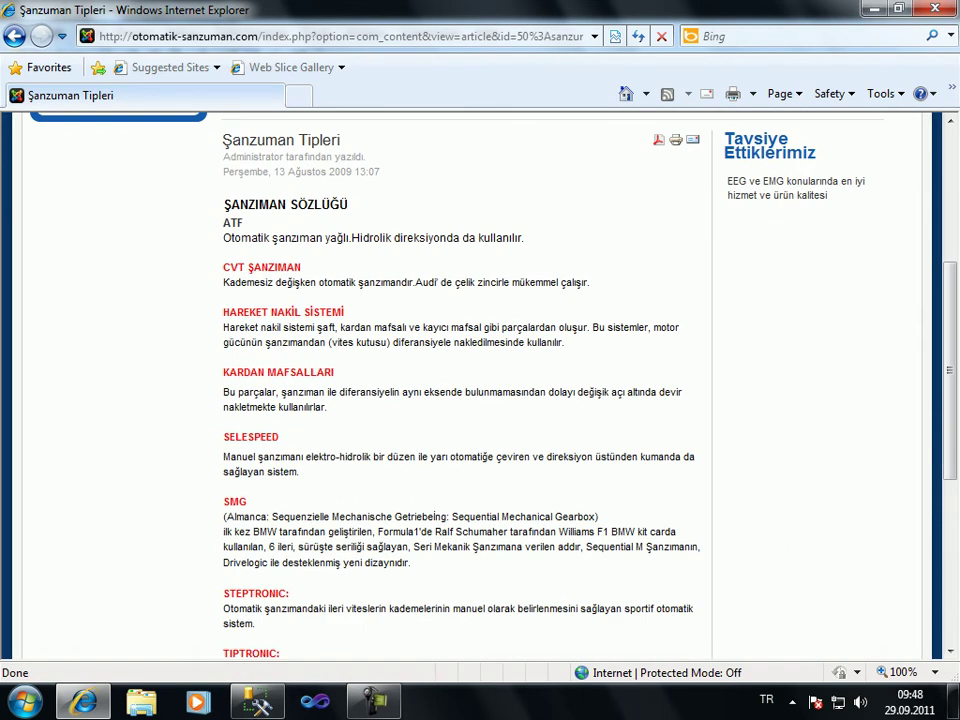
pyautogui.moveTo(223, 267); pyautogui.dragTo(301, 267)
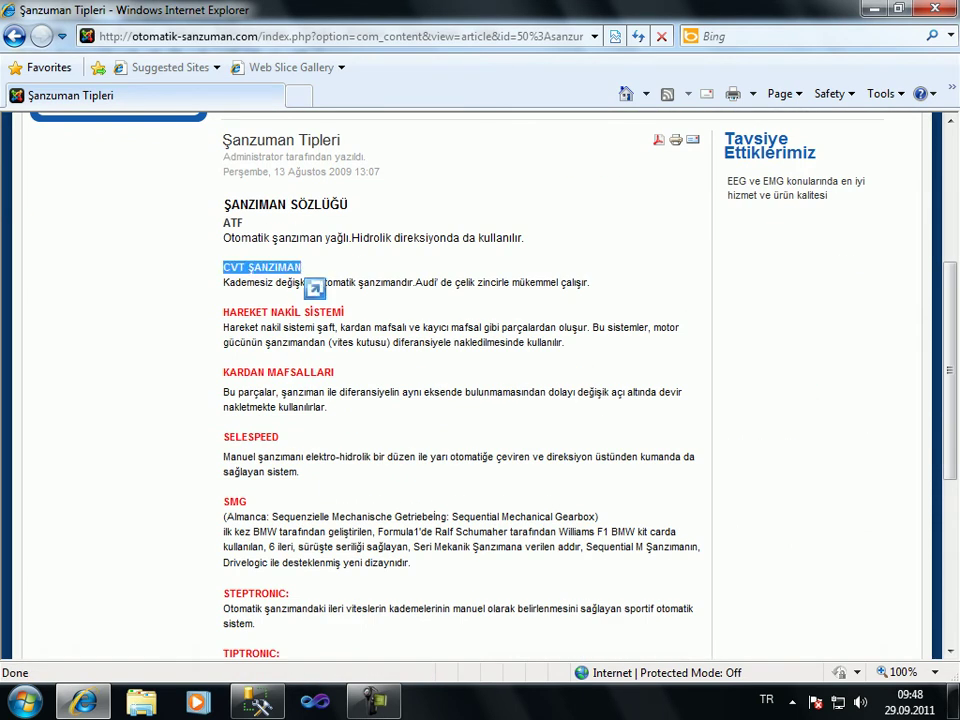
pyautogui.click(370, 268)
pyautogui.moveTo(223, 312); pyautogui.dragTo(345, 312)
pyautogui.click(400, 312)
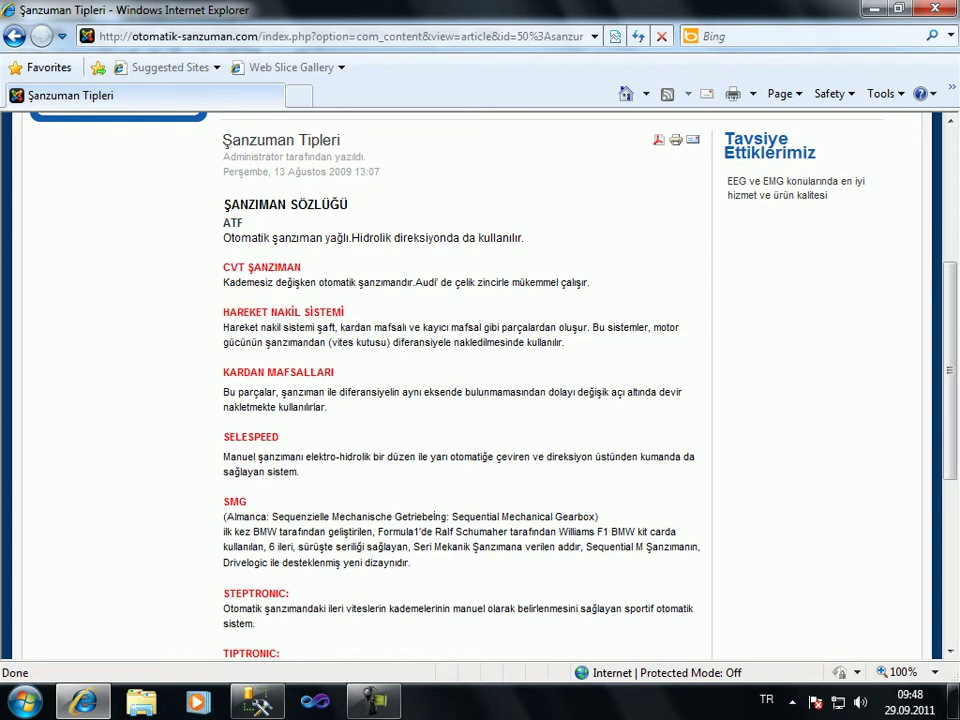
pyautogui.scroll(-2, 460, 390)
pyautogui.scroll(-3, 466, 390)
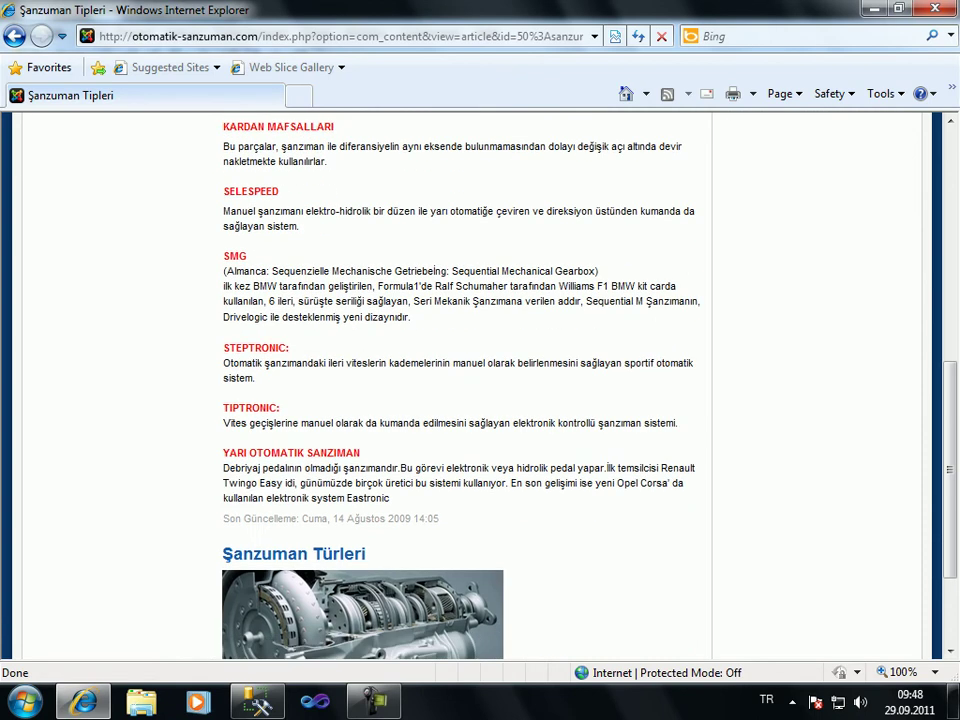
pyautogui.scroll(-2, 466, 390)
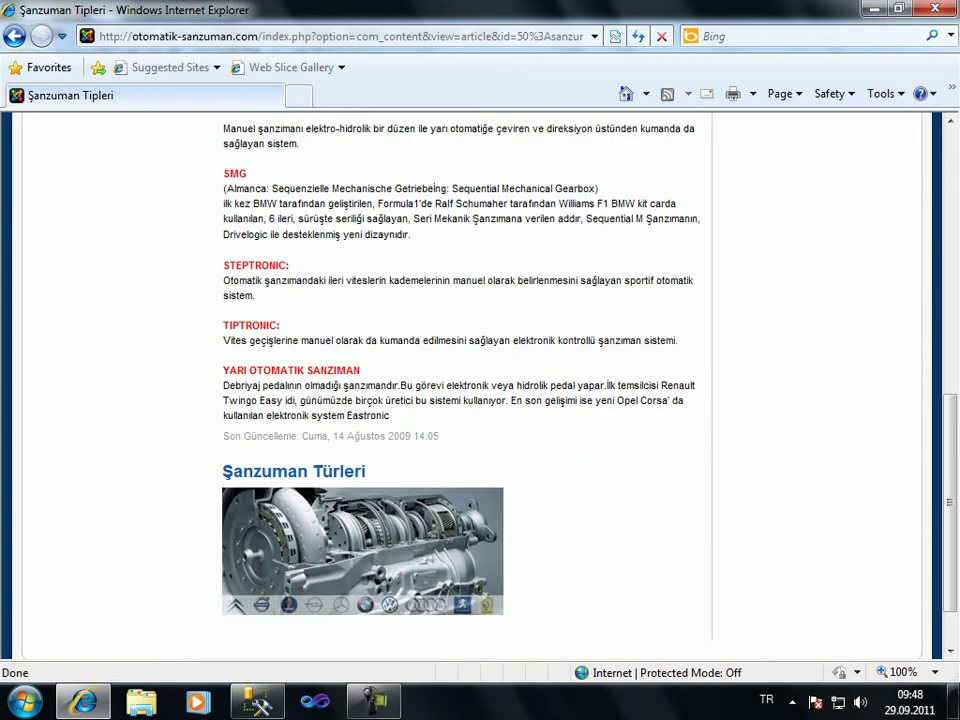
pyautogui.scroll(-2, 466, 390)
pyautogui.scroll(6, 466, 390)
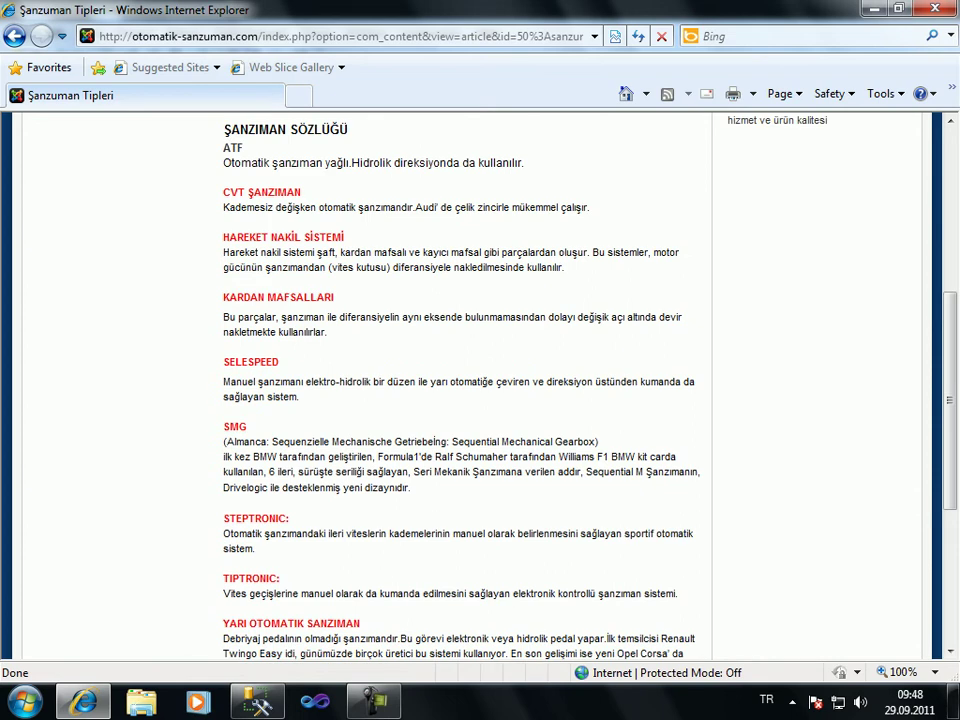
pyautogui.scroll(-2, 466, 390)
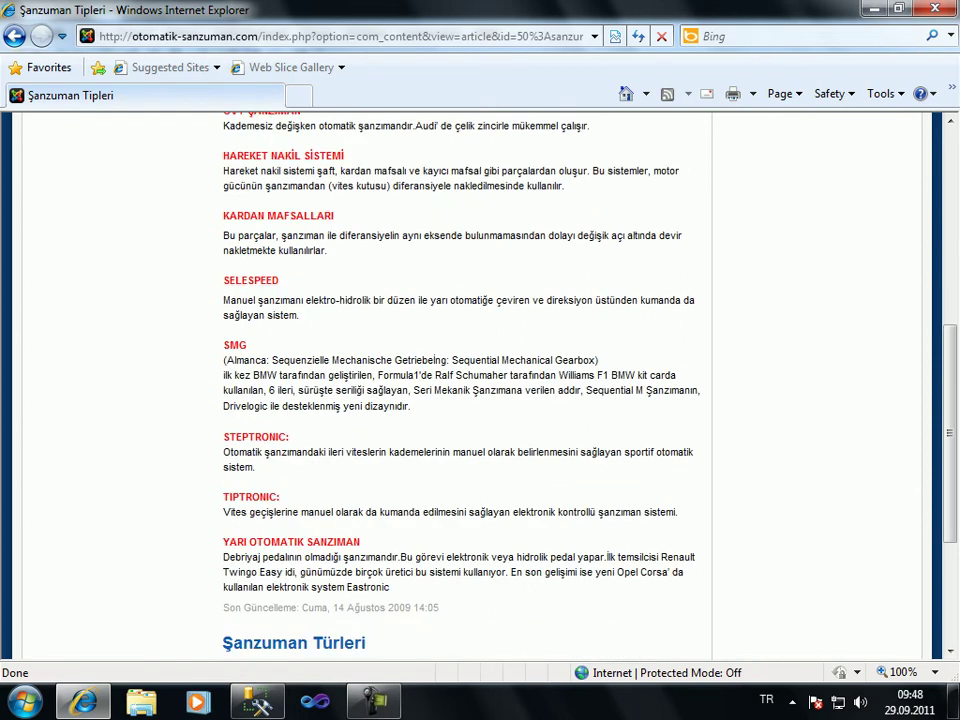
pyautogui.scroll(-2, 466, 390)
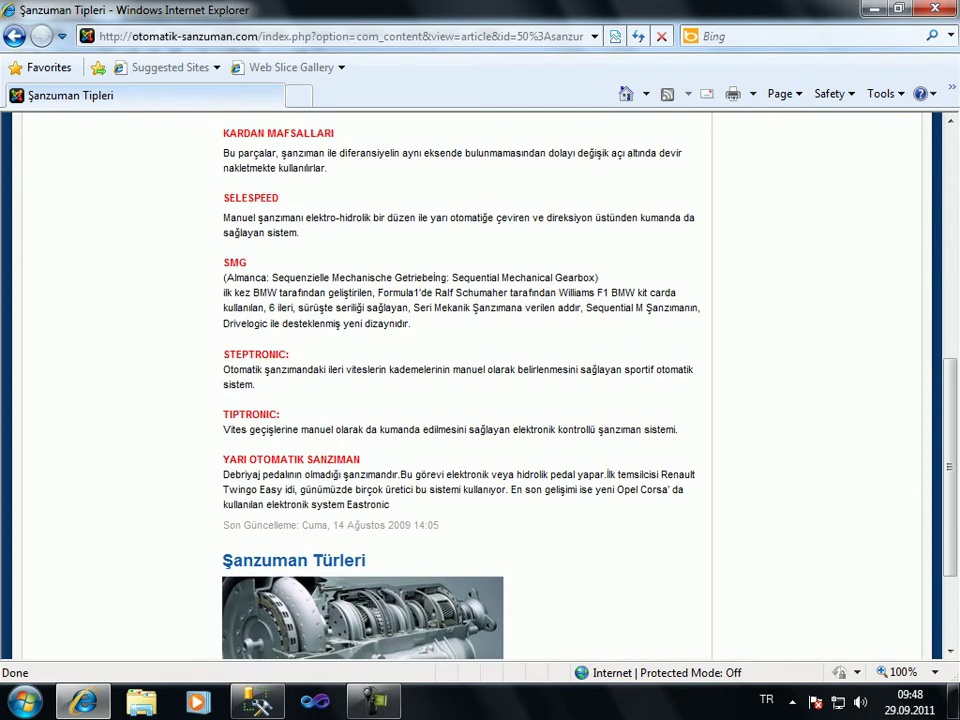
# Examine the Steptronic, Tiptronic and Yarı Otomatik Şanzıman entries, and recheck the entries higher up the page.
pyautogui.moveTo(286, 354); pyautogui.dragTo(223, 354)
pyautogui.click(223, 390)
pyautogui.moveTo(223, 415); pyautogui.dragTo(280, 415)
pyautogui.click(300, 415)
pyautogui.doubleClick(278, 460)
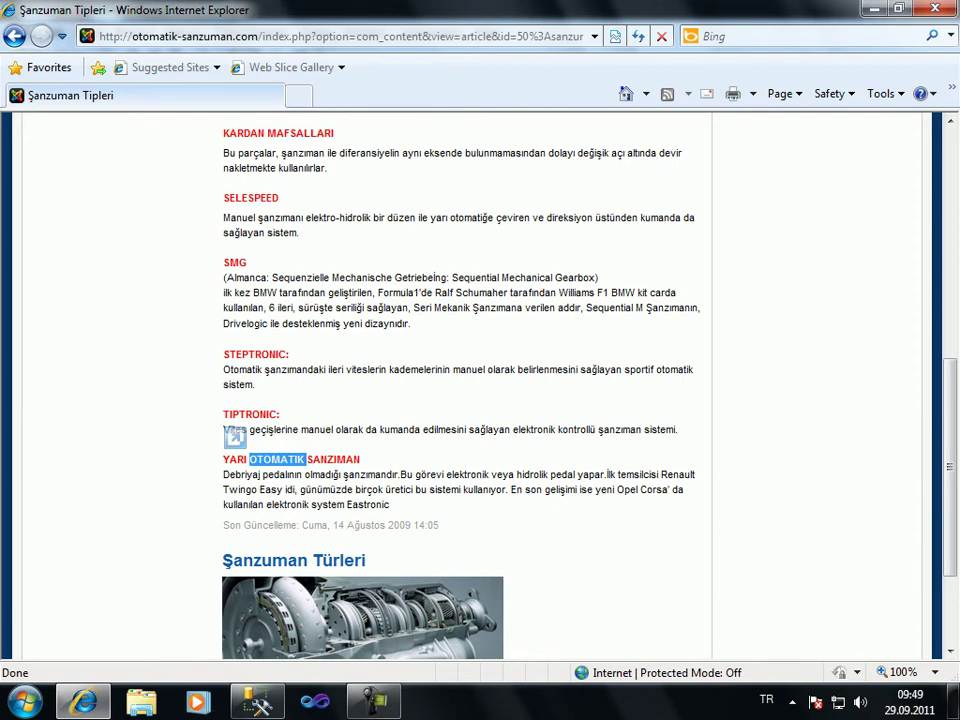
pyautogui.scroll(3, 278, 460)
pyautogui.doubleClick(276, 274)
pyautogui.doubleClick(290, 318)
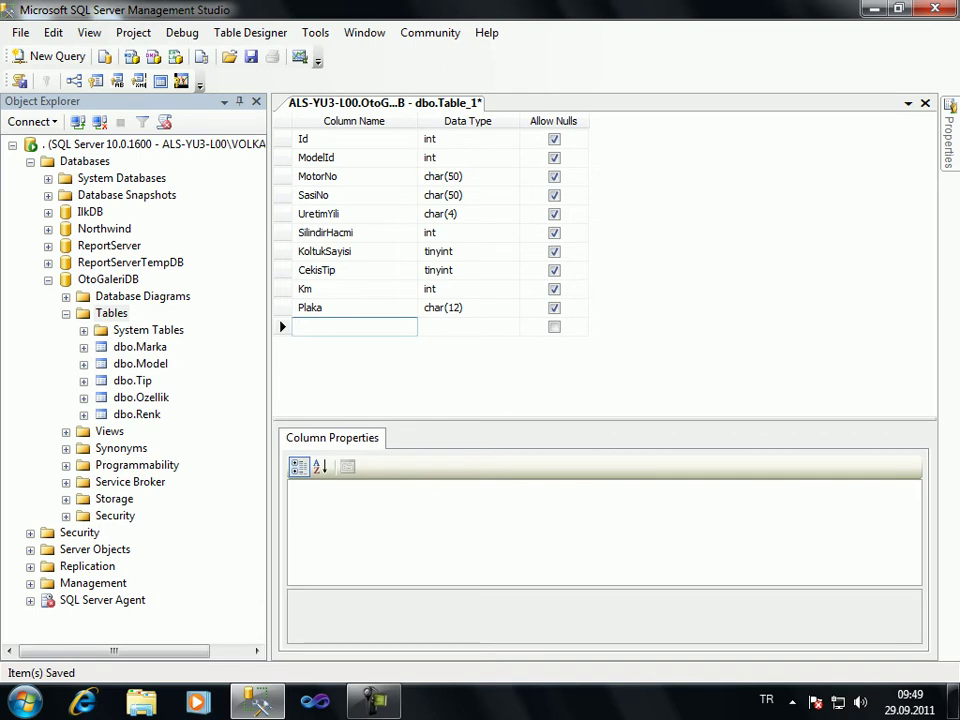
# Insert a SanzimanTipId column with the data type int between ModelId and MotorNo in the new table.
pyautogui.click(283, 177)
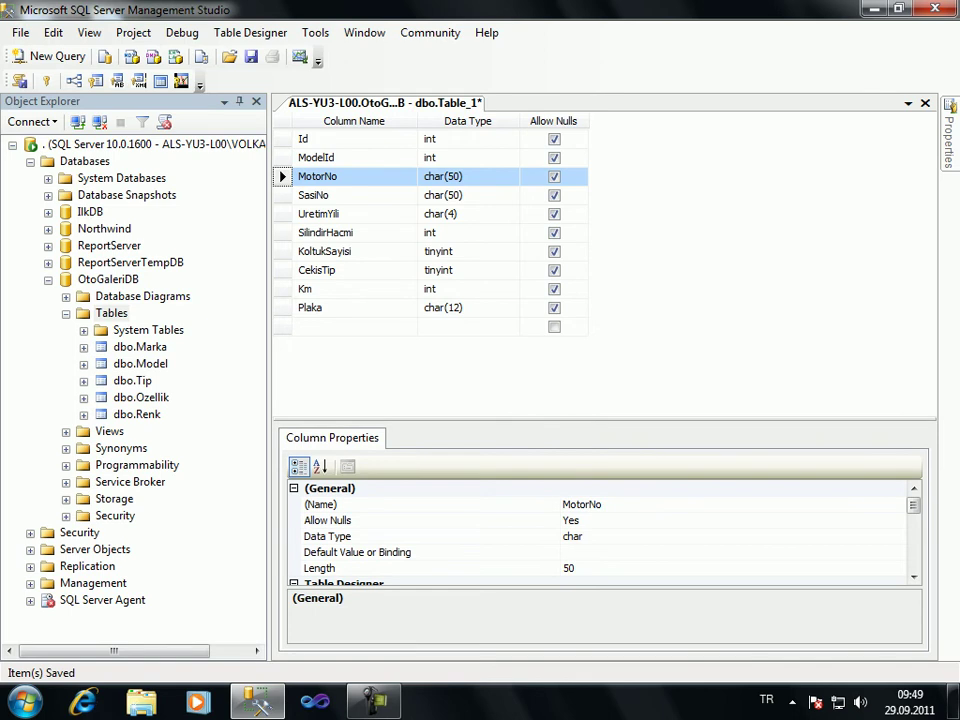
pyautogui.rightClick(283, 176)
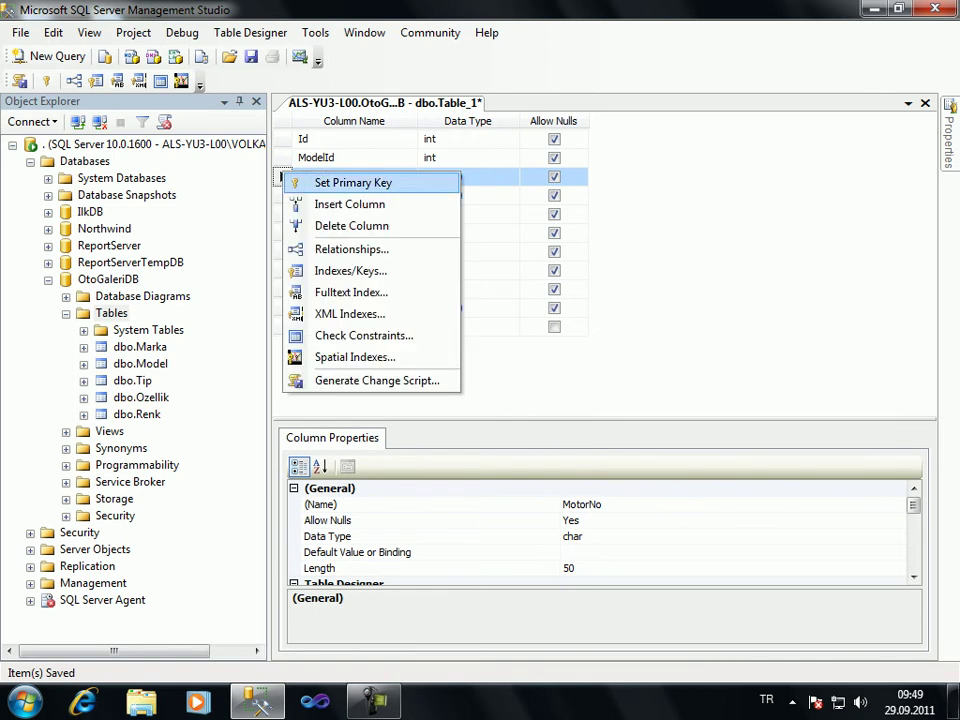
pyautogui.click(345, 204)
pyautogui.click(345, 177)
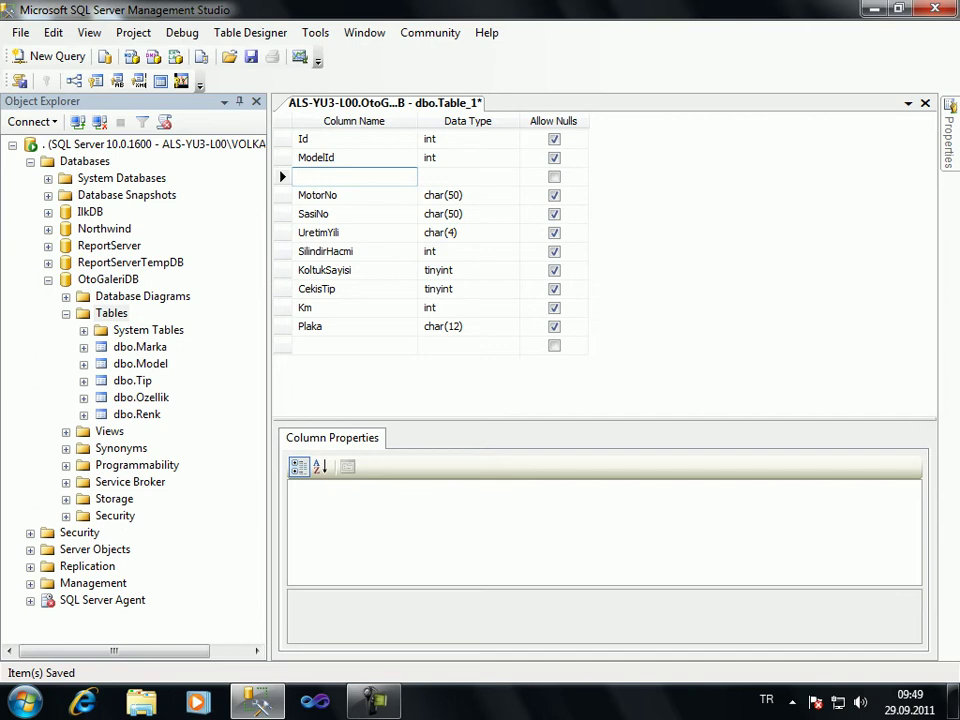
pyautogui.write('Sansiz')
pyautogui.press('BackSpace')
pyautogui.press('BackSpace')
pyautogui.press('BackSpace')
pyautogui.write('zimanTipId')
pyautogui.press('Tab')
pyautogui.write('int')
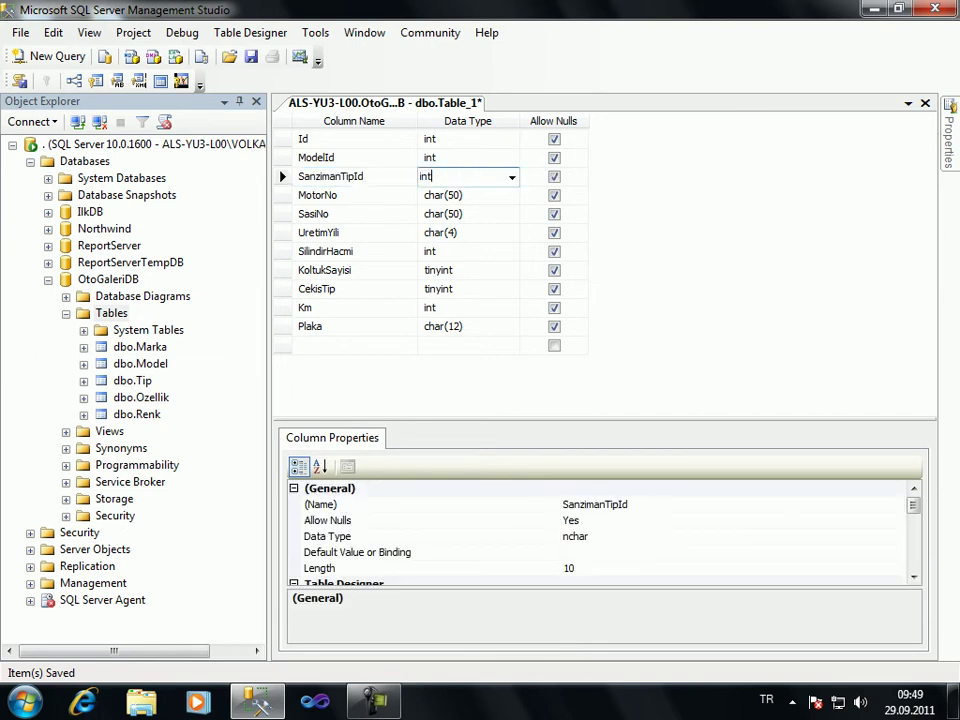
pyautogui.press('Tab')
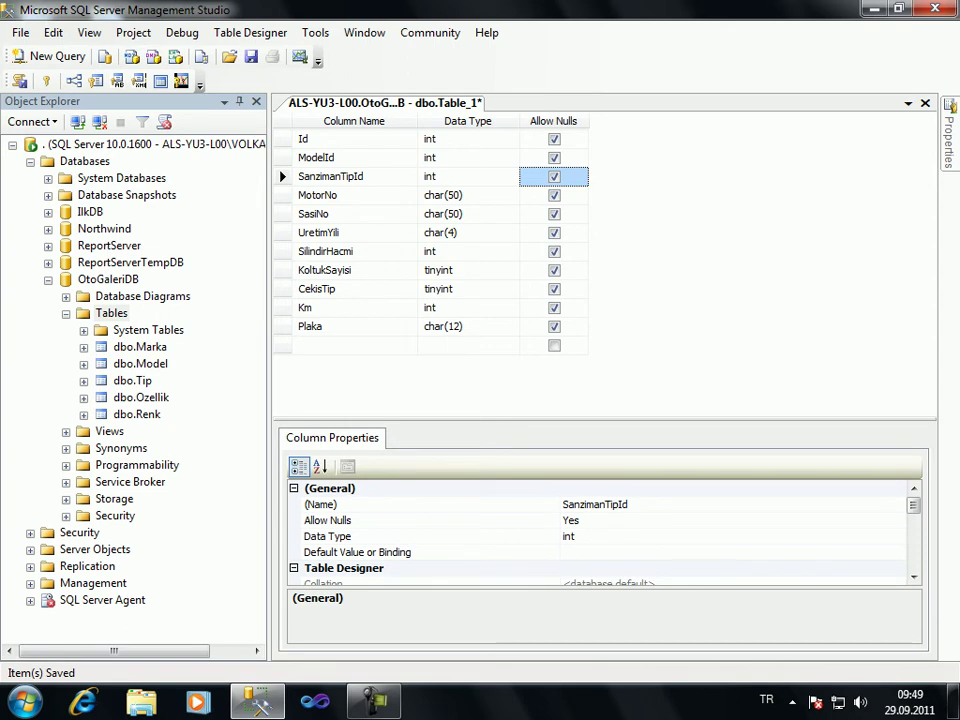
# Disallow nulls for ModelId and SanzimanTipId, and set Id as the primary key.
pyautogui.click(554, 158)
pyautogui.click(554, 177)
pyautogui.rightClick(282, 139)
pyautogui.click(354, 146)
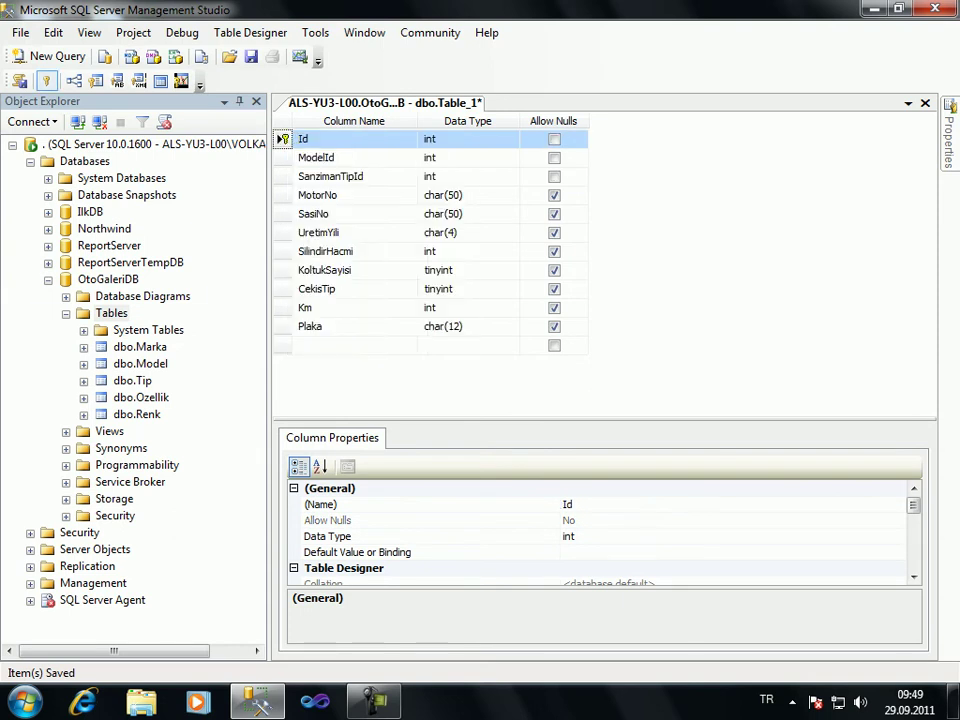
# Set Id as the table's identity column in the table properties.
pyautogui.press('F4')
pyautogui.click(929, 296)
pyautogui.click(866, 314)
pyautogui.click(730, 300)
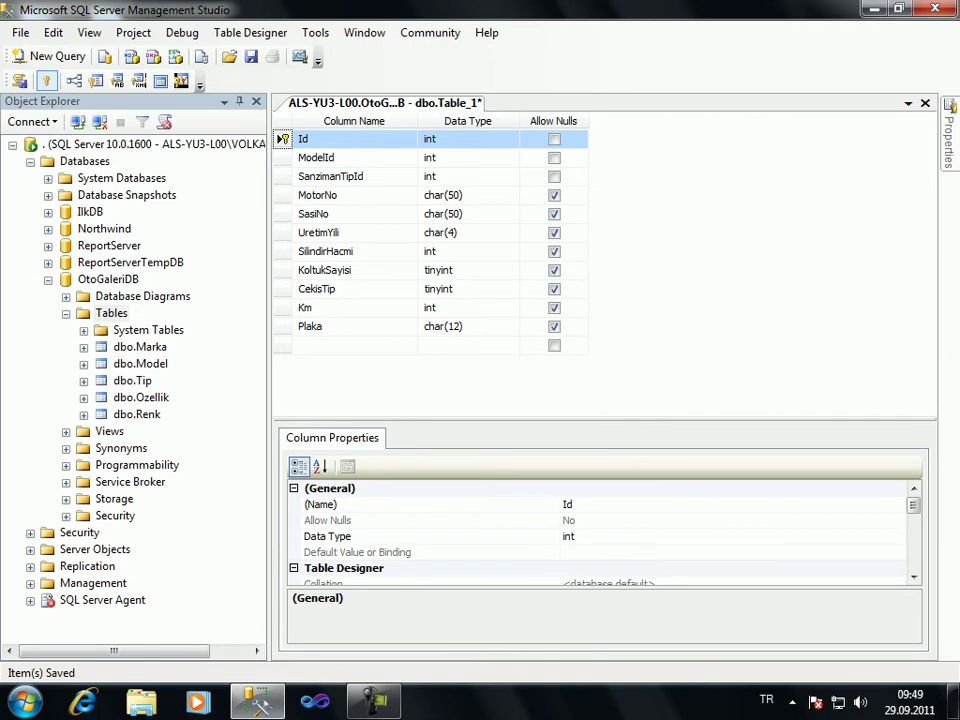
pyautogui.click(355, 345)
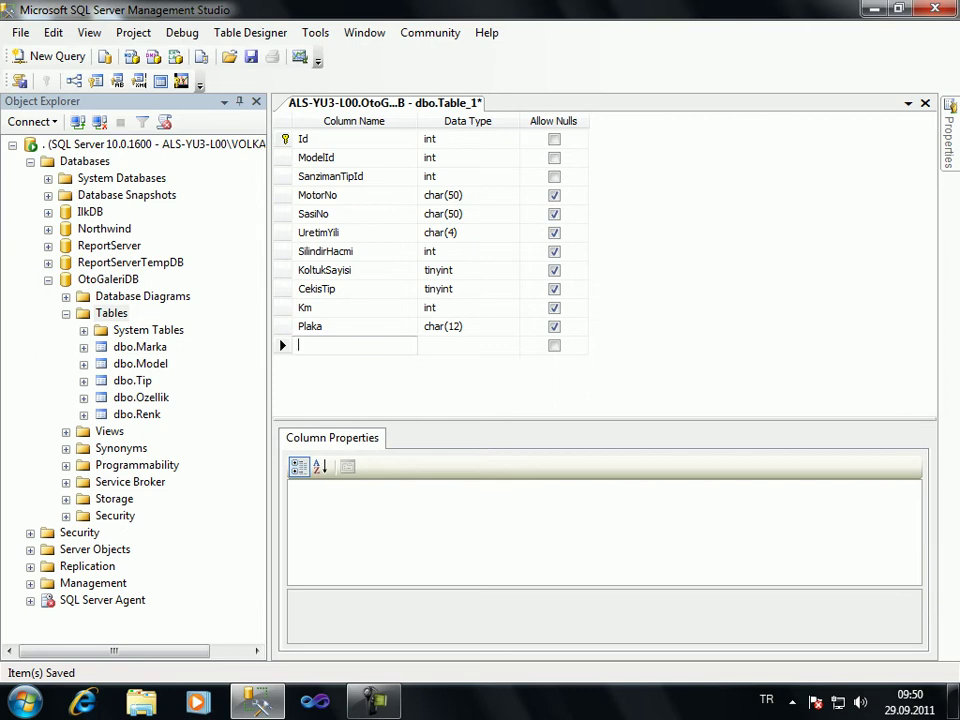
# Switch to Internet Explorer and search Google for the suggested query "bmw 3.20d".
pyautogui.click(83, 702)
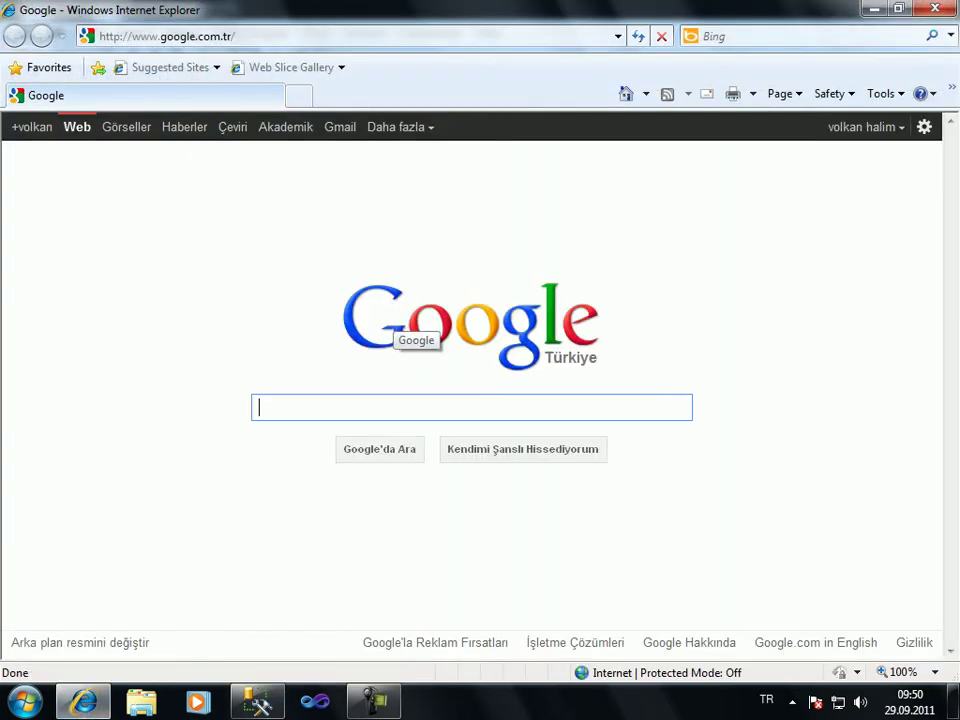
pyautogui.write('bkm')
pyautogui.press('BackSpace')
pyautogui.press('BackSpace')
pyautogui.write('mw')
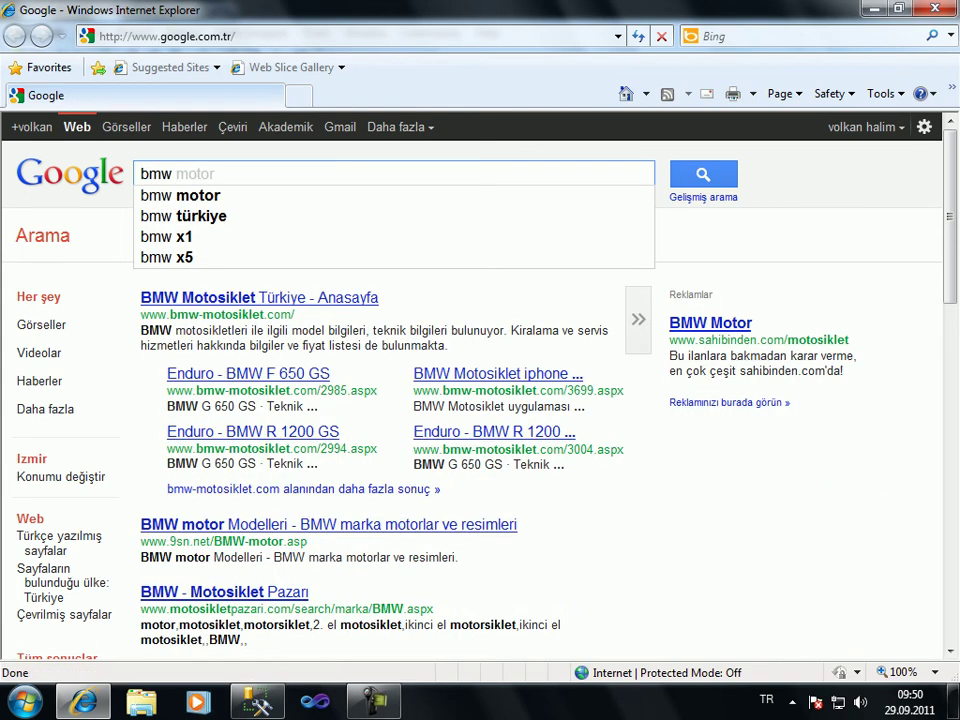
pyautogui.write(' 3.')
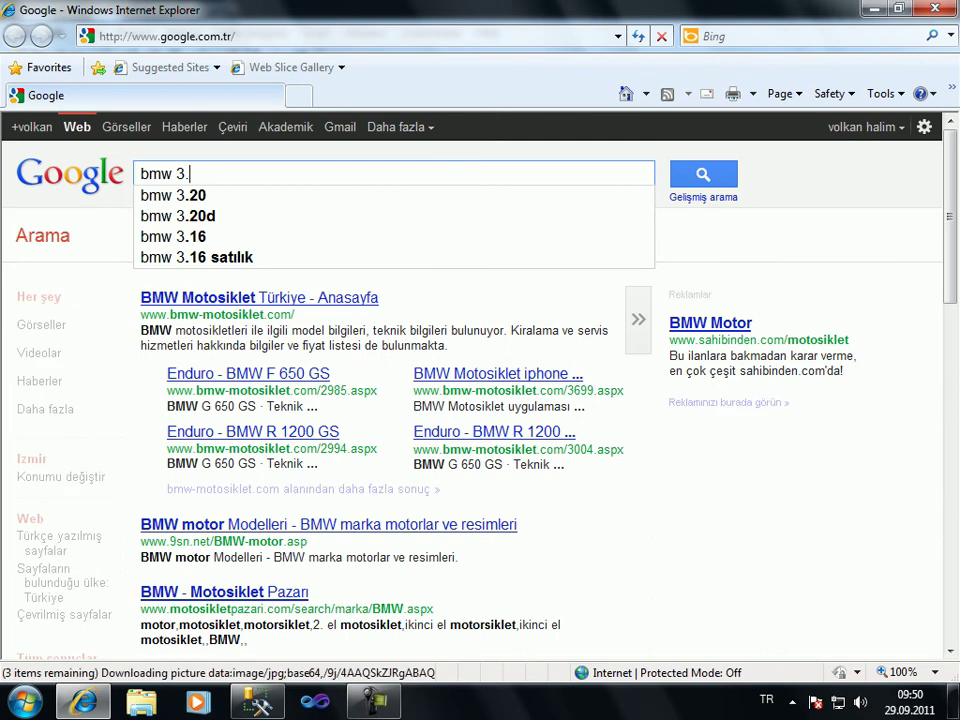
pyautogui.press('Down')
pyautogui.press('Down')
pyautogui.press('Return')
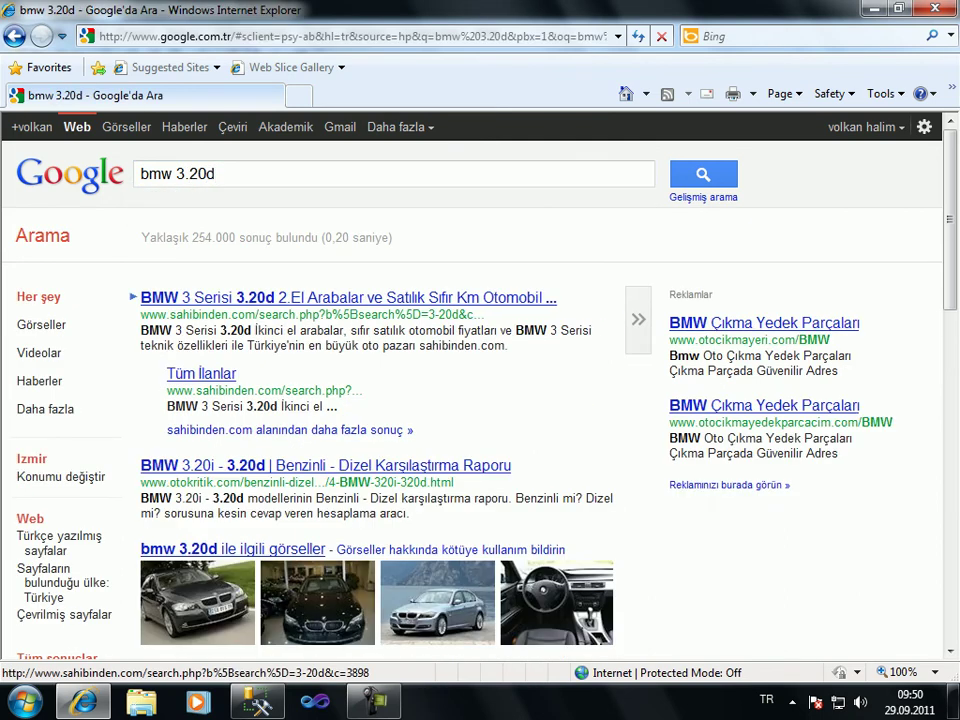
# Shorten the Google query to "bmw" and run the search again.
pyautogui.click(258, 171)
pyautogui.hotkey('shift', 'Left')
pyautogui.hotkey('shift', 'Left')
pyautogui.hotkey('shift', 'Left')
pyautogui.hotkey('shift', 'Left')
pyautogui.hotkey('shift', 'Left')
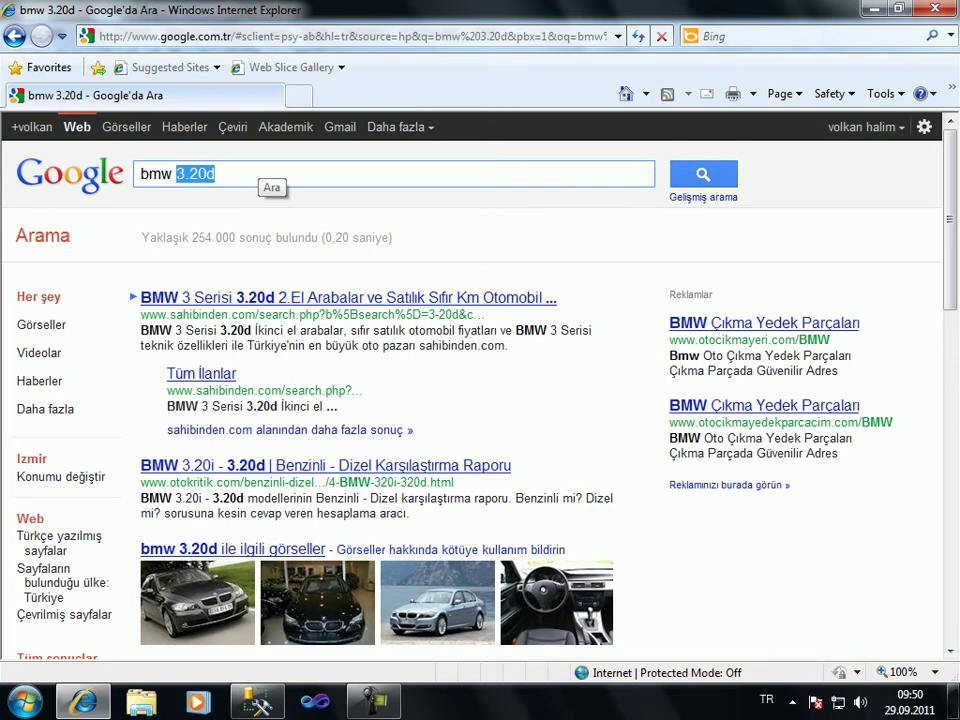
pyautogui.press('BackSpace')
pyautogui.press('BackSpace')
pyautogui.press('Return')
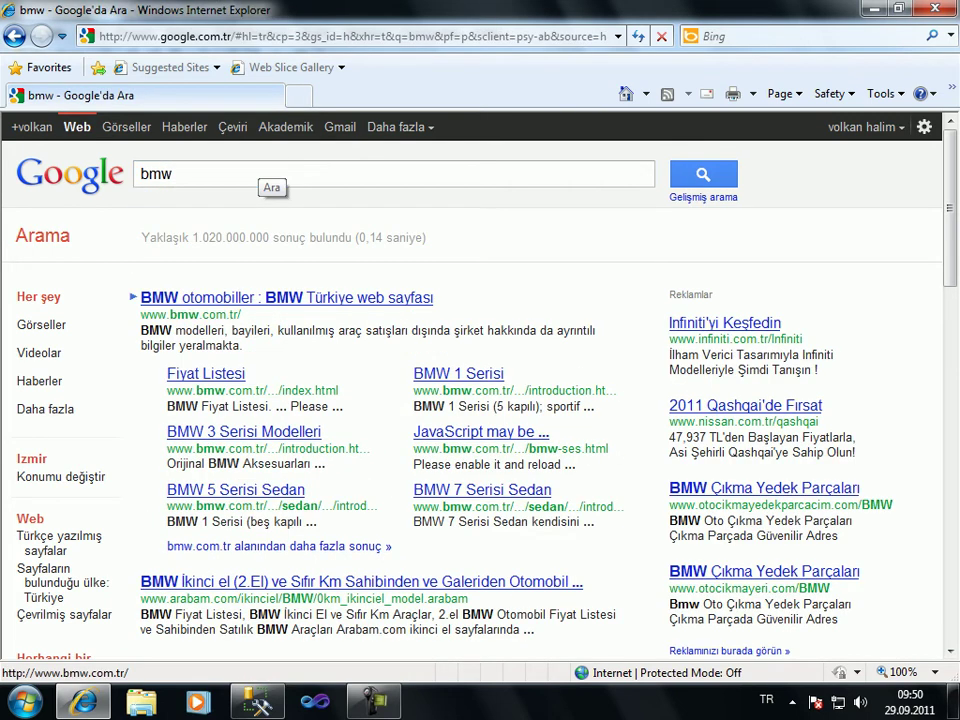
# Open BMW's Fiyat Listesi page and examine the BMW 320d variants in the price list.
pyautogui.click(205, 373)
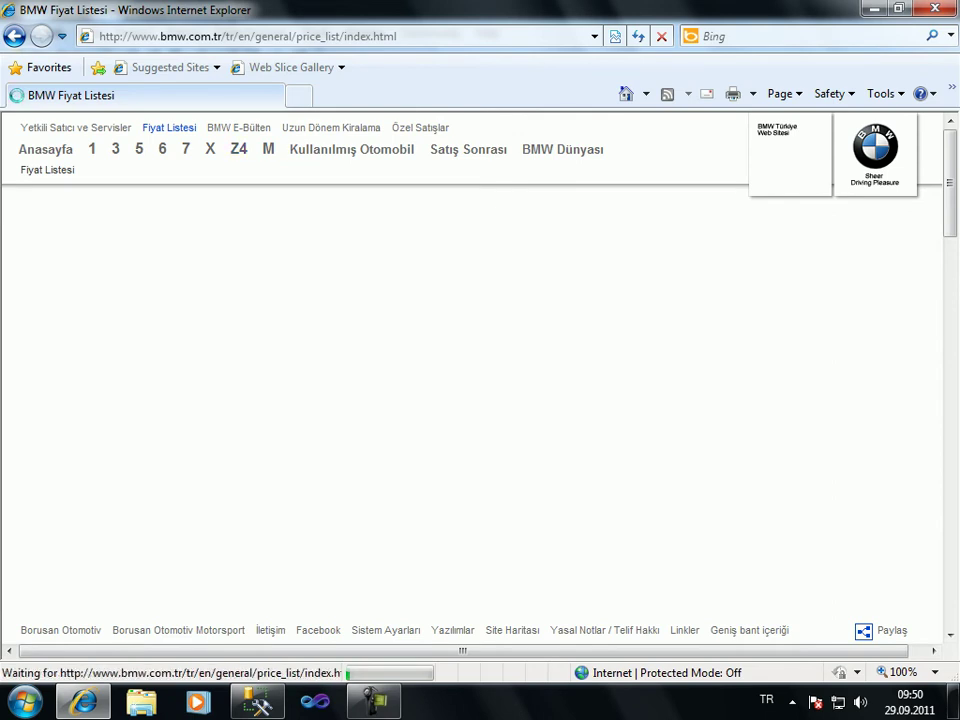
pyautogui.moveTo(950, 183)
pyautogui.mouseDown()
pyautogui.moveTo(950, 245)
pyautogui.moveTo(950, 194)
pyautogui.mouseUp()
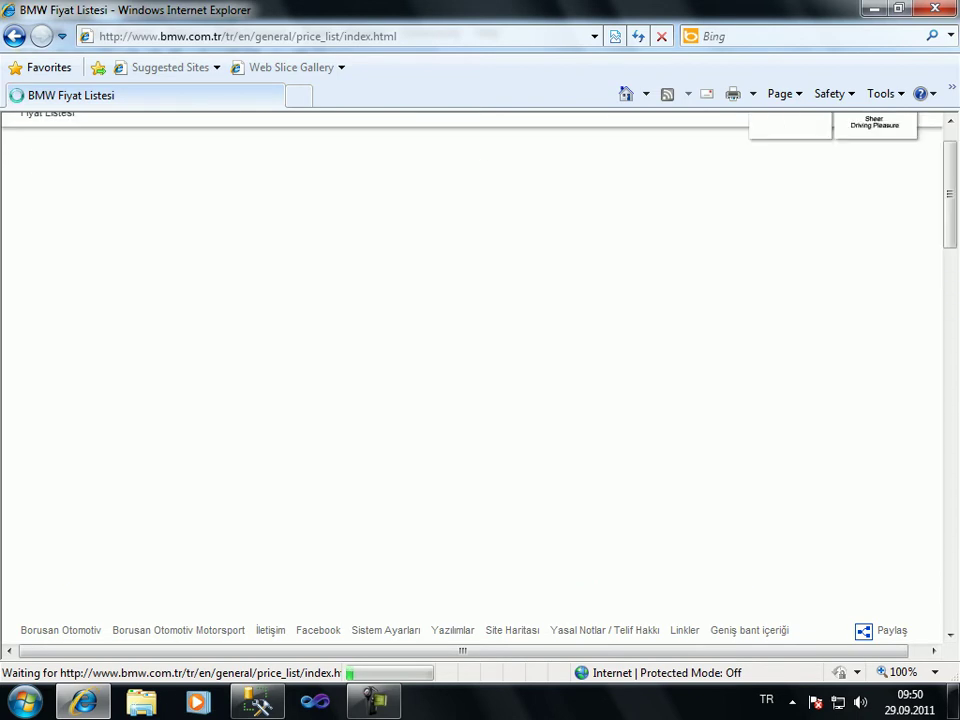
pyautogui.scroll(-2, 575, 370)
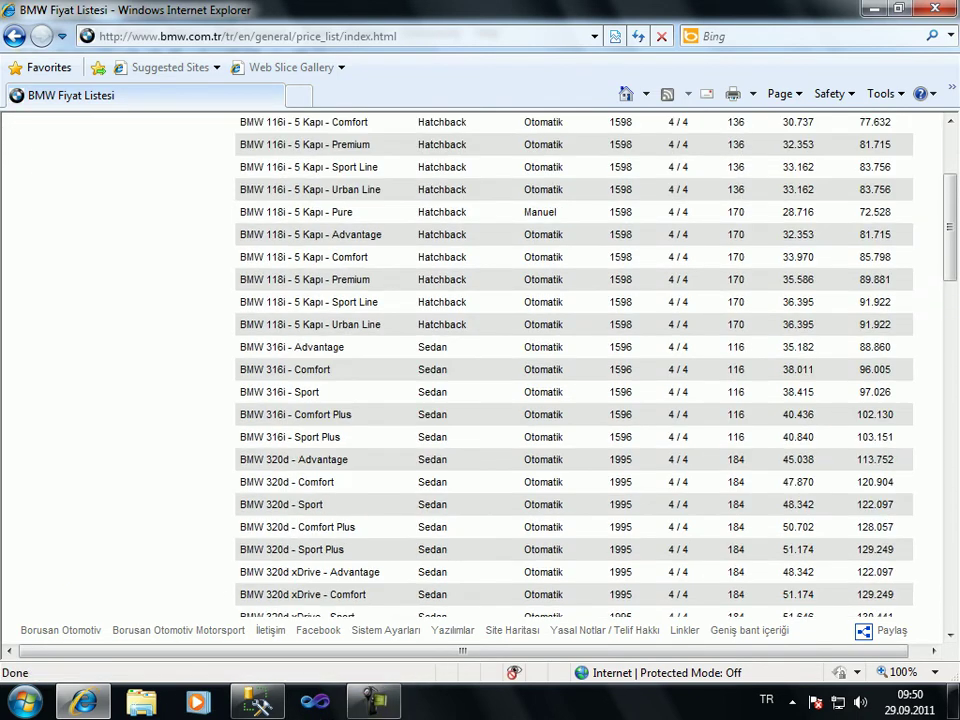
pyautogui.scroll(-3, 574, 370)
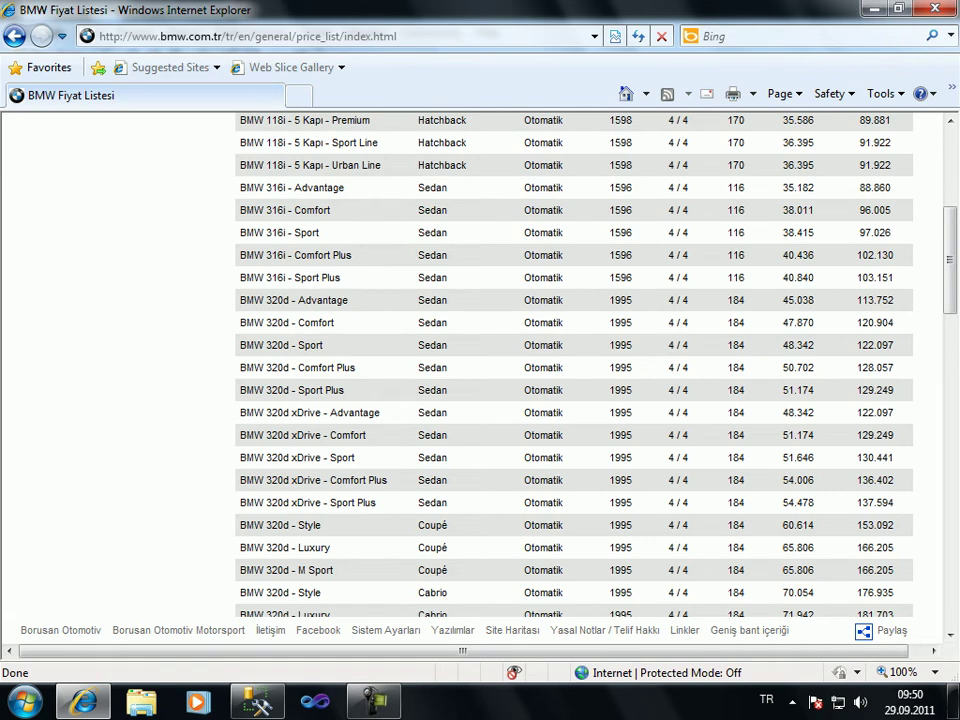
pyautogui.moveTo(240, 300); pyautogui.dragTo(333, 478)
pyautogui.scroll(-2, 345, 533)
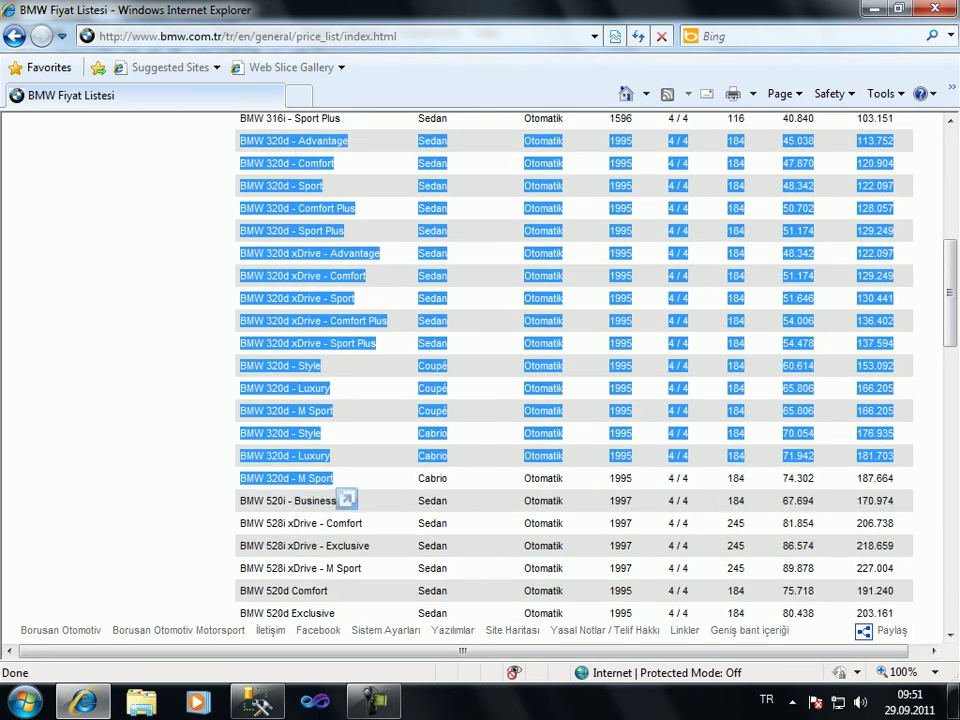
# Compare the TL prices of the BMW 320d variants in the price list, from the Advantage sedan to the M Sport Cabrio.
pyautogui.scroll(1, 476, 365)
pyautogui.scroll(-1, 476, 365)
pyautogui.scroll(7, 476, 365)
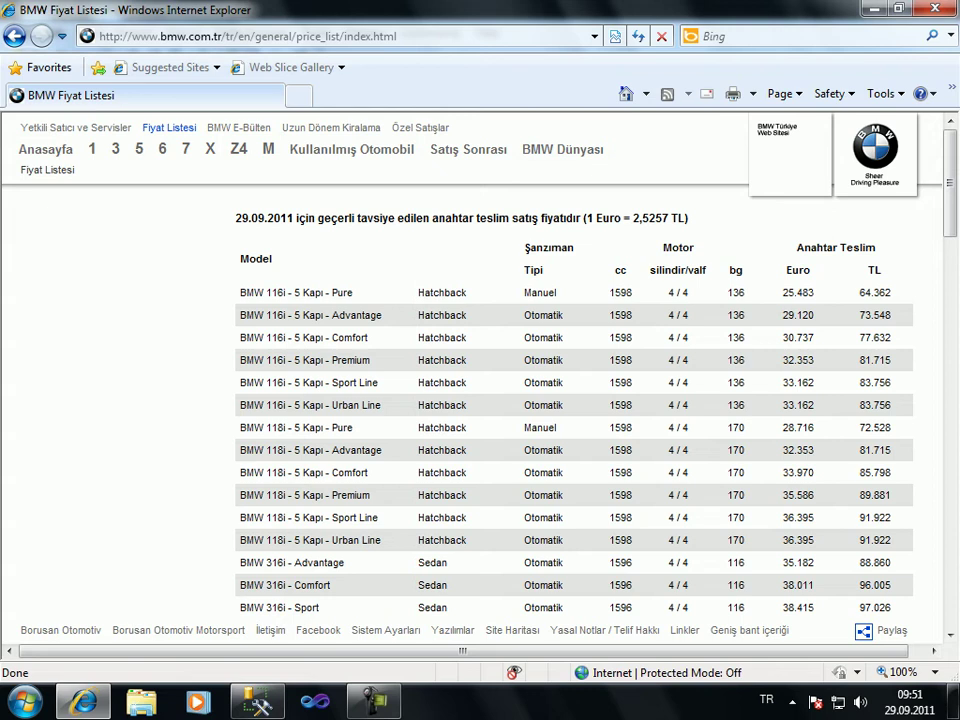
pyautogui.scroll(-4, 475, 400)
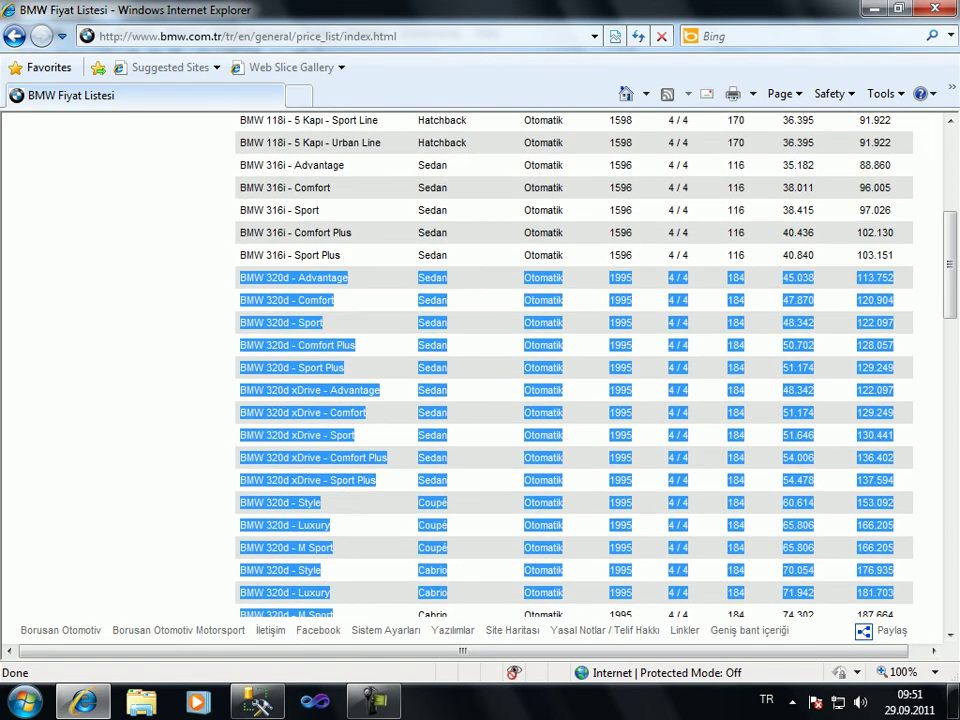
pyautogui.click(475, 400)
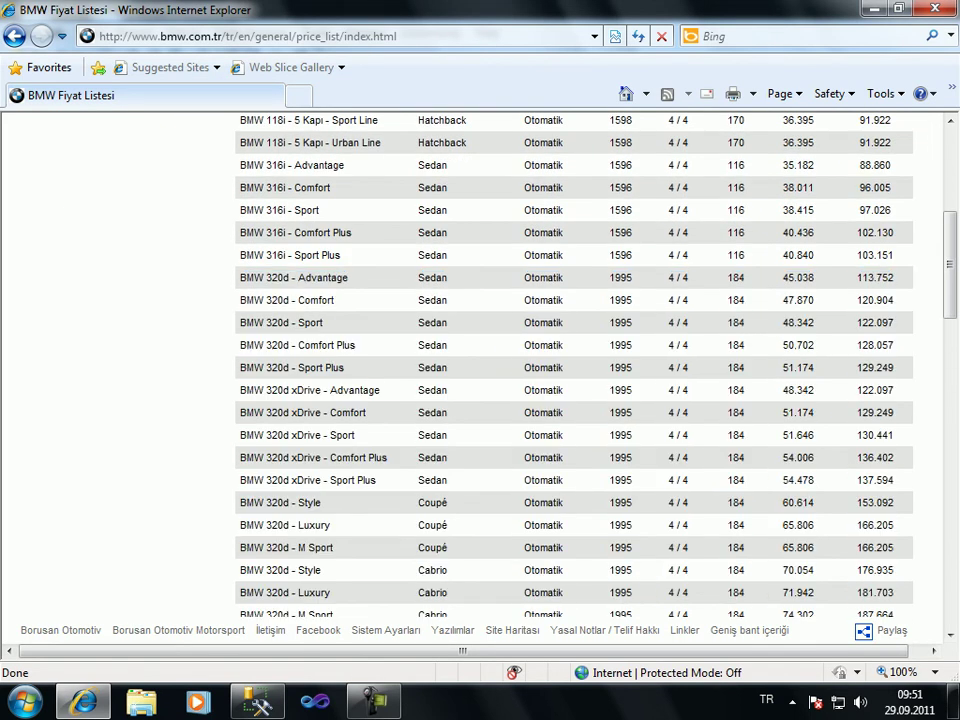
pyautogui.moveTo(349, 278); pyautogui.dragTo(447, 280)
pyautogui.click(475, 310)
pyautogui.doubleClick(875, 278)
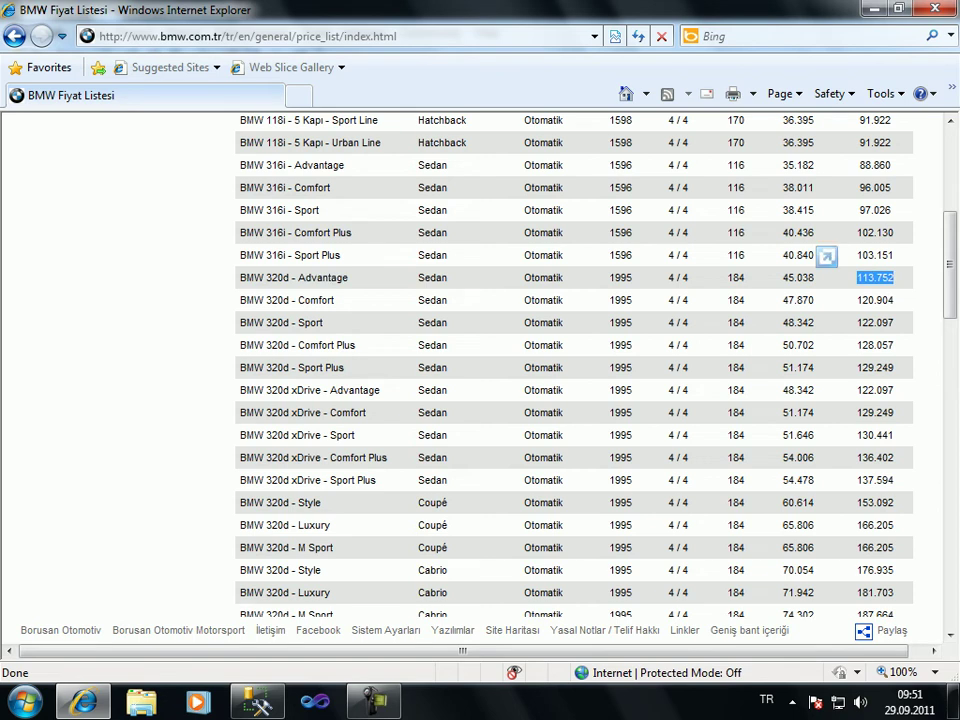
pyautogui.moveTo(857, 323); pyautogui.dragTo(862, 323)
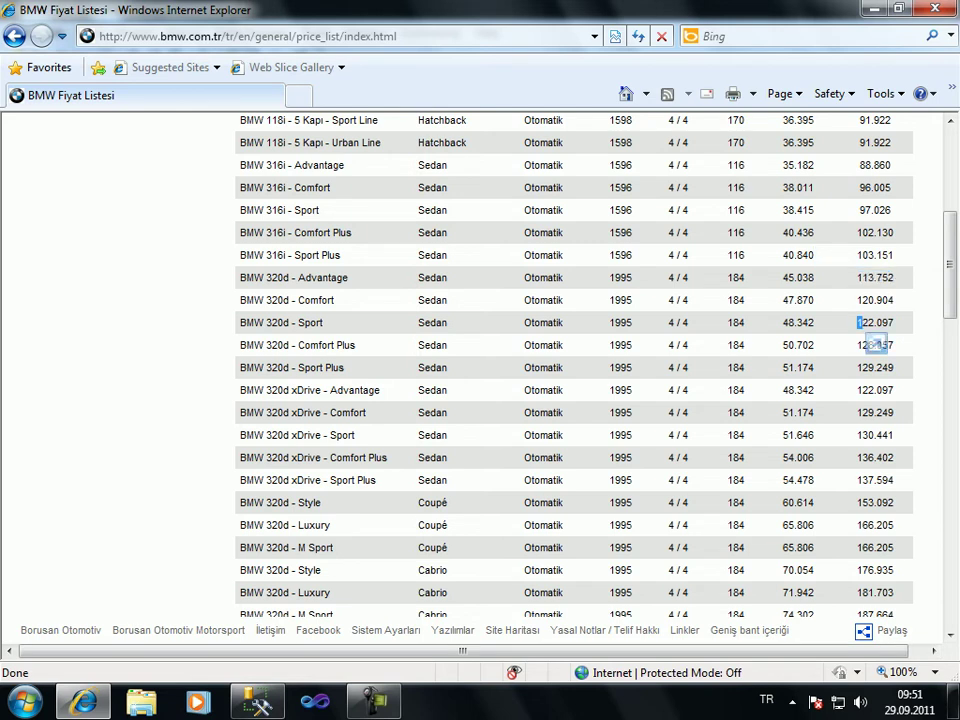
pyautogui.scroll(-3, 862, 323)
pyautogui.scroll(-1, 862, 323)
pyautogui.moveTo(284, 376); pyautogui.dragTo(882, 376)
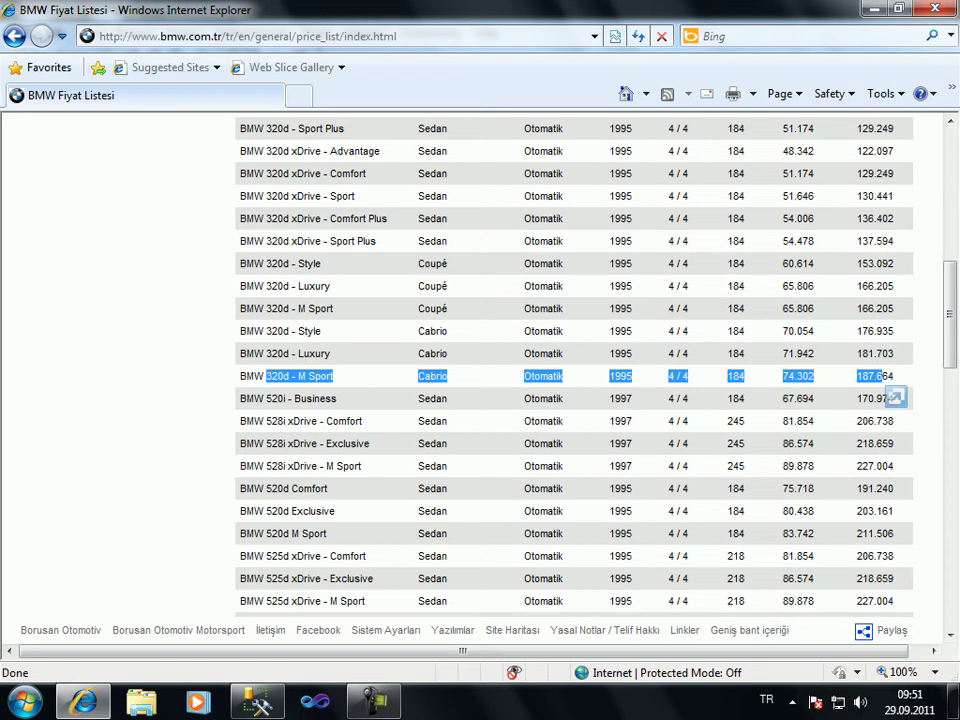
pyautogui.click(882, 377)
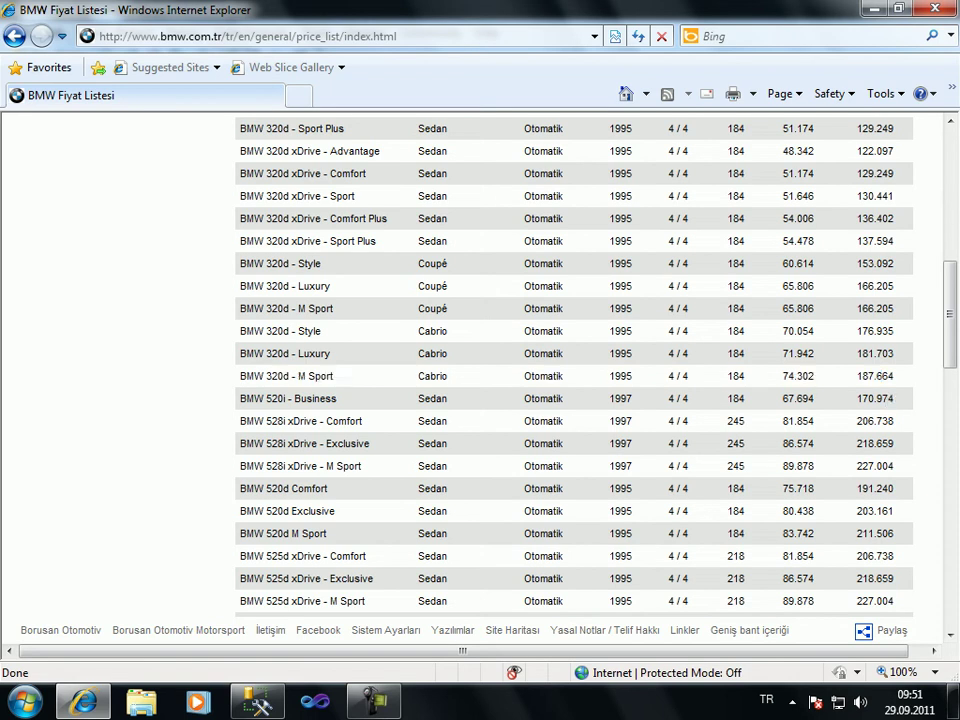
# Examine the body types listed for the BMW 320d variants, comparing the Sedan, Coupé and Cabrio entries.
pyautogui.scroll(3, 575, 370)
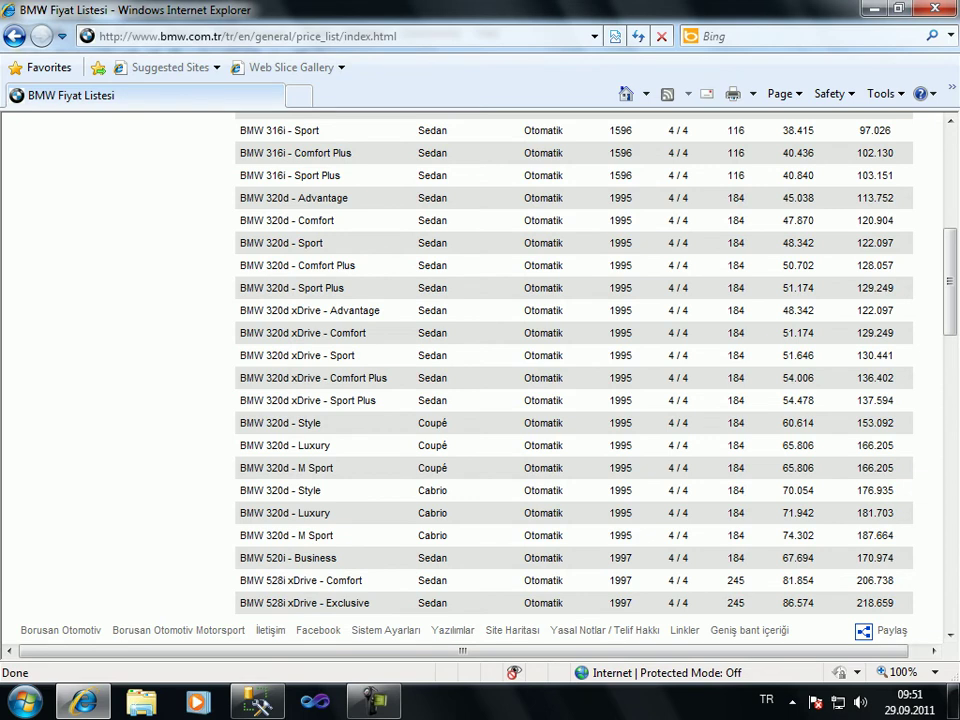
pyautogui.scroll(-3, 575, 370)
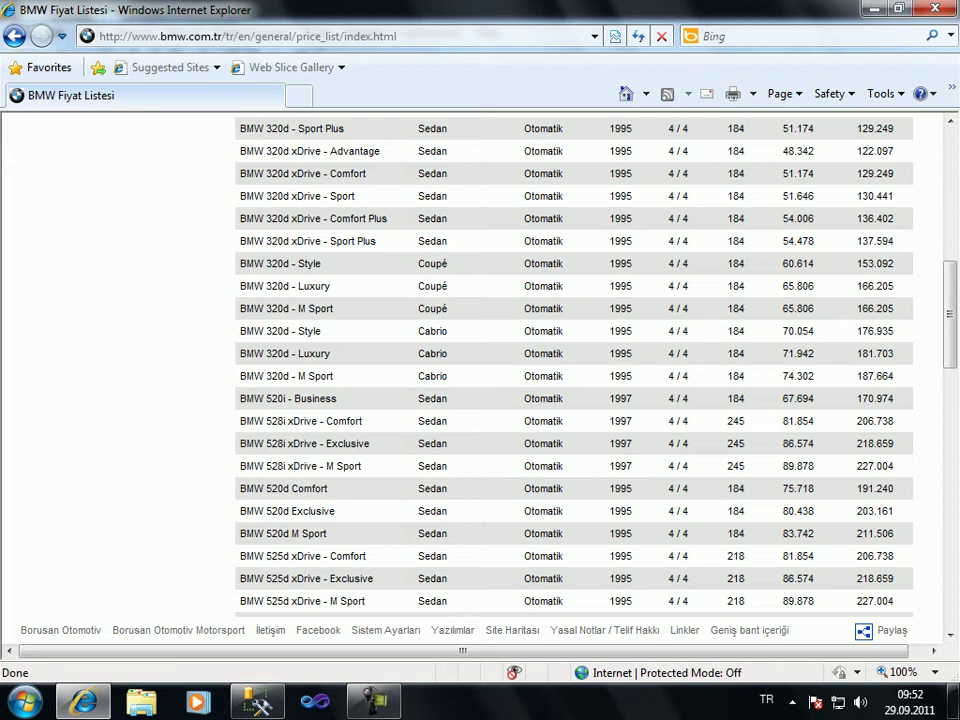
pyautogui.moveTo(240, 219); pyautogui.dragTo(388, 219)
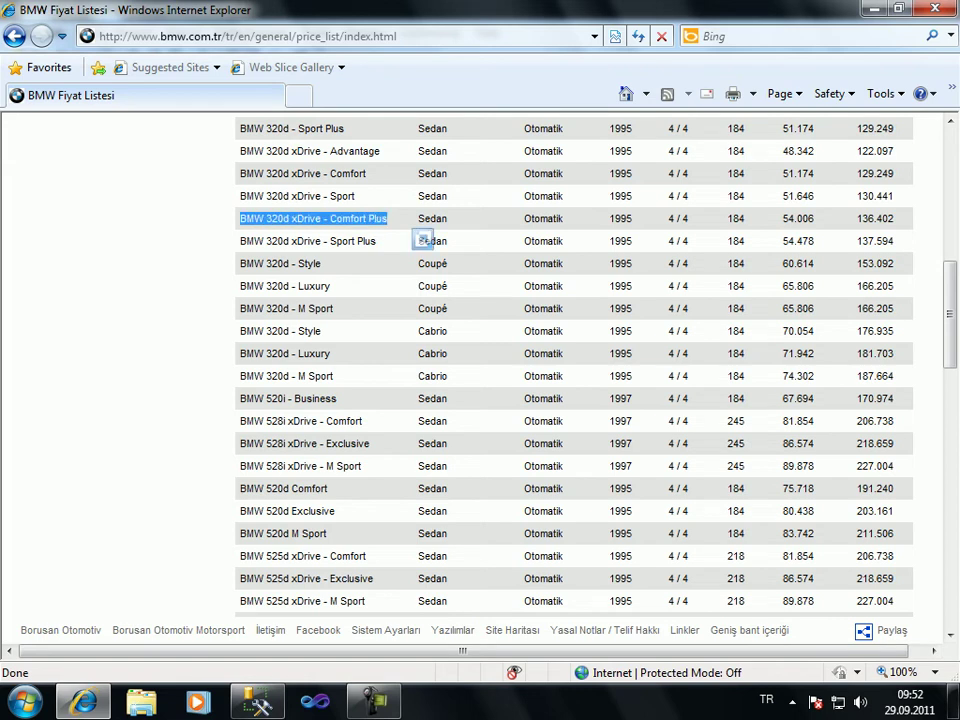
pyautogui.scroll(3, 574, 364)
pyautogui.scroll(-2, 574, 364)
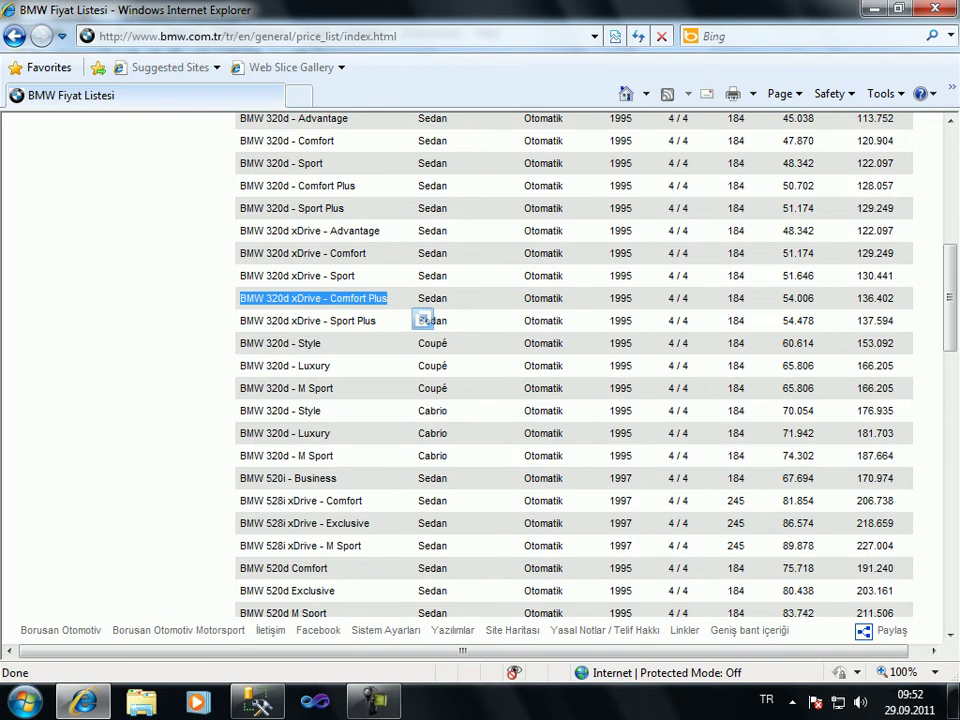
pyautogui.scroll(-2, 575, 365)
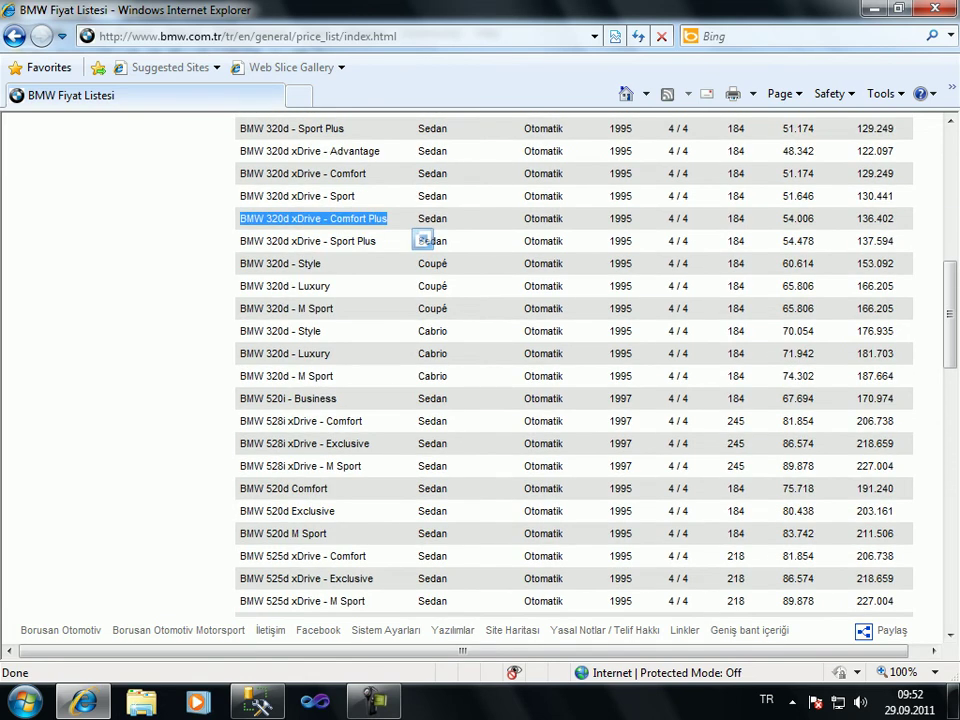
pyautogui.doubleClick(433, 331)
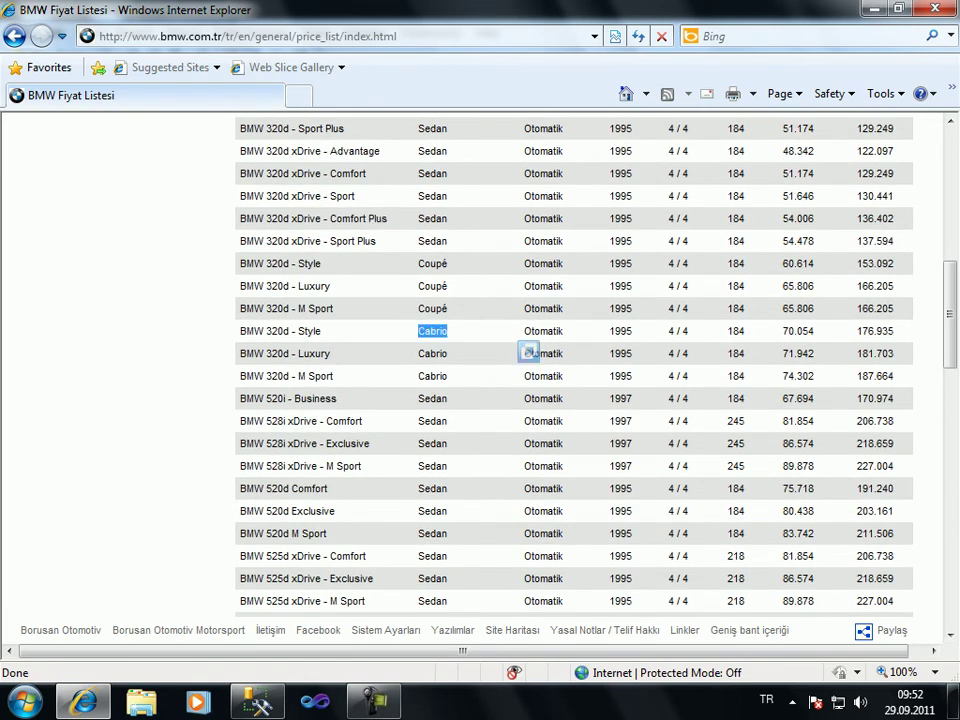
pyautogui.doubleClick(433, 309)
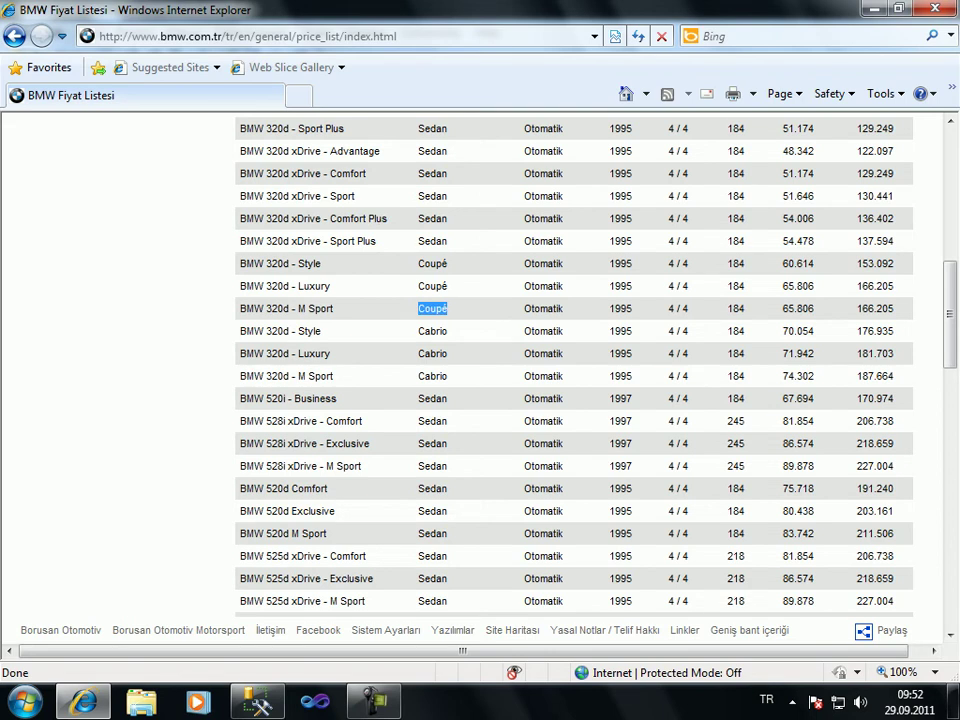
pyautogui.scroll(4, 400, 366)
pyautogui.doubleClick(432, 242)
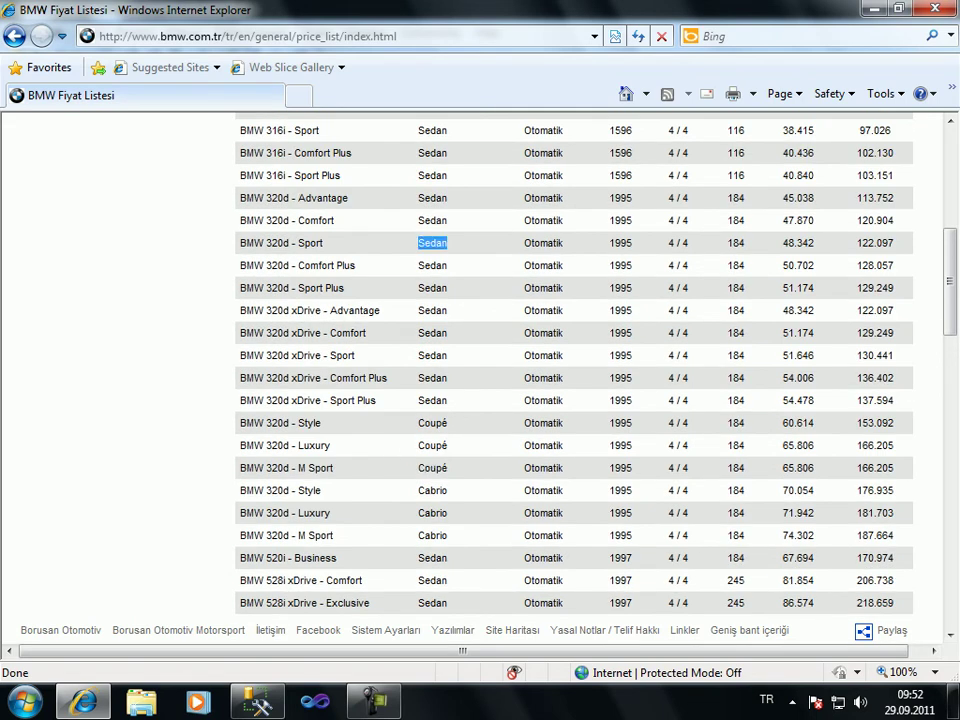
pyautogui.scroll(-2, 575, 365)
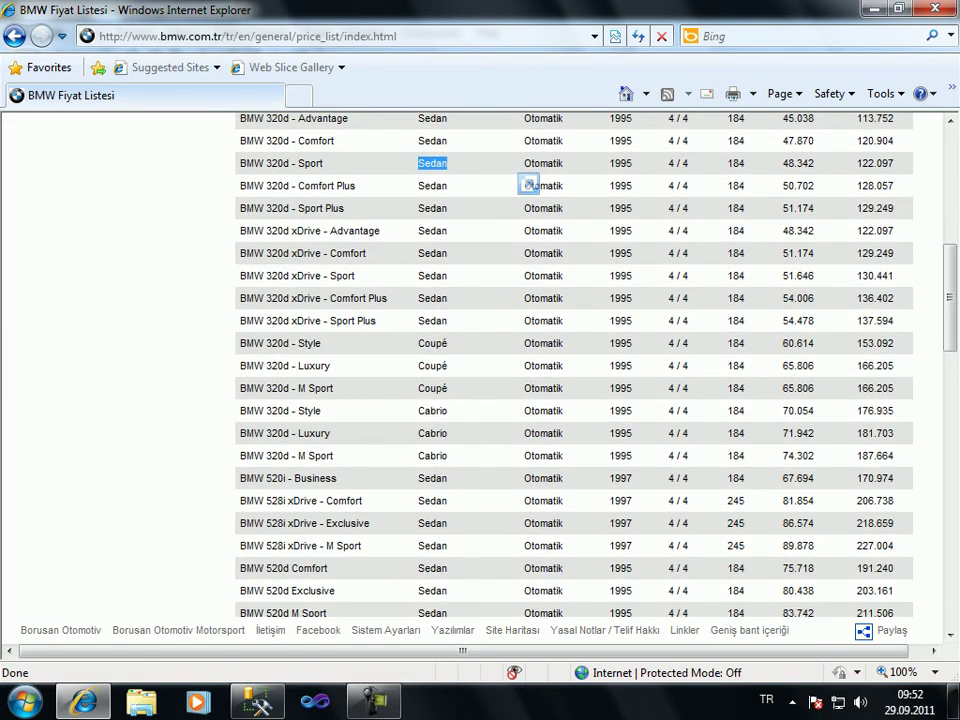
pyautogui.scroll(-2, 575, 365)
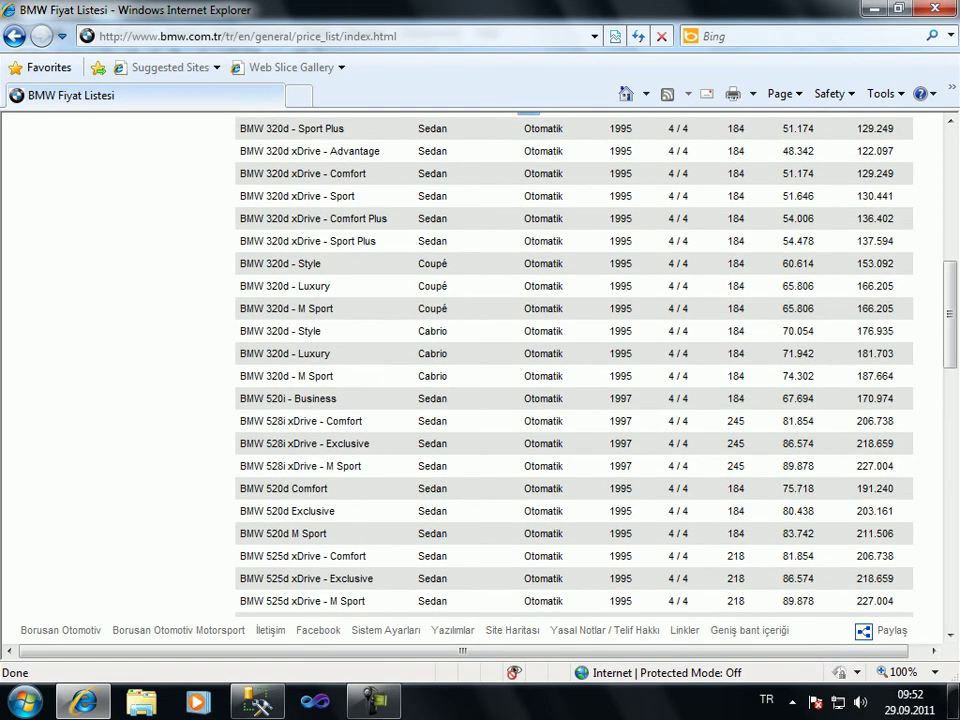
# Examine how 320d trim names pair with body types, using the Style Coupé, xDrive Sport Sedan and Style Cabrio rows.
pyautogui.moveTo(289, 264); pyautogui.dragTo(449, 264)
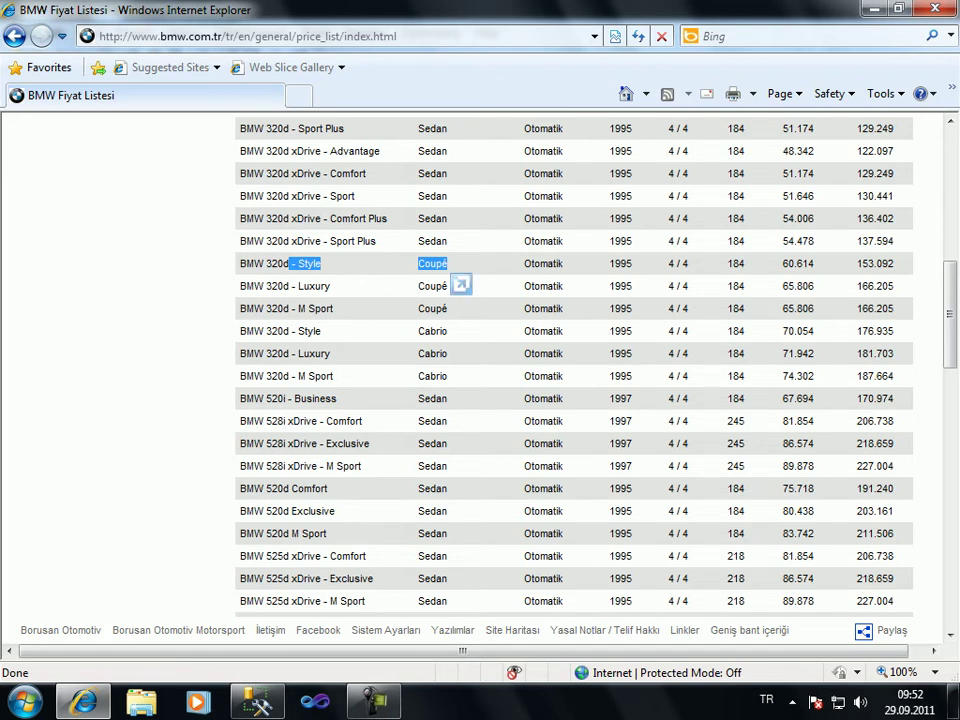
pyautogui.scroll(2, 575, 365)
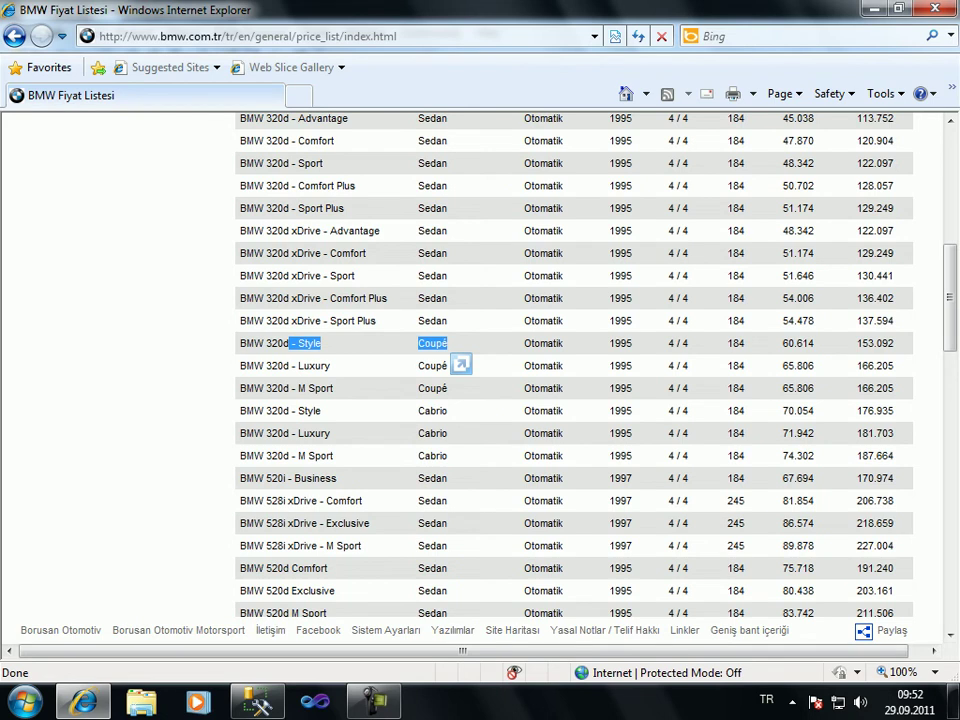
pyautogui.moveTo(291, 276); pyautogui.dragTo(449, 276)
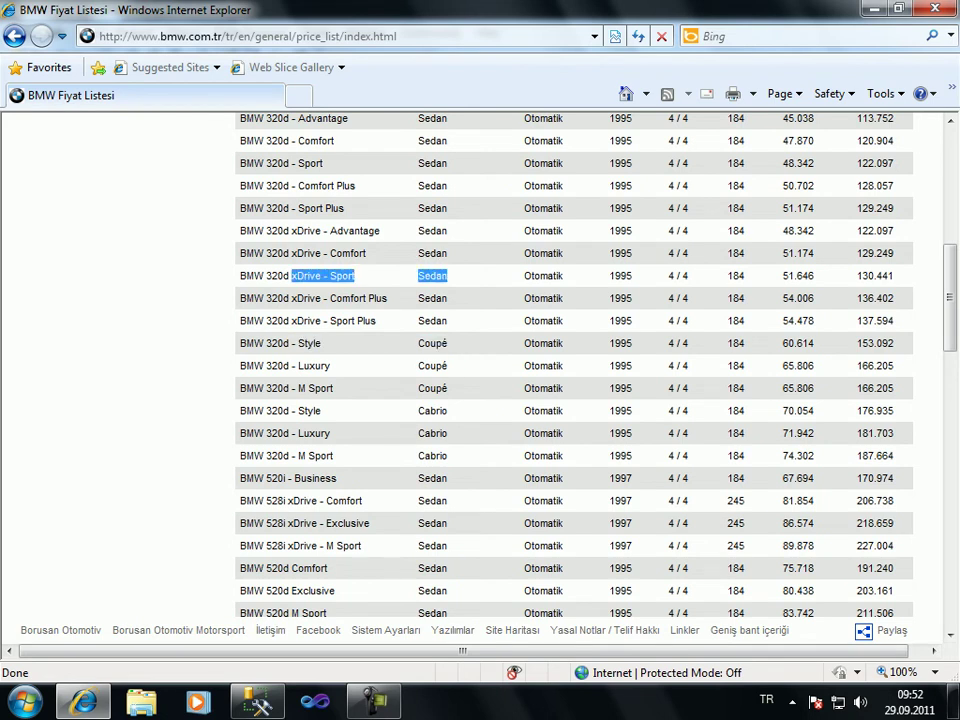
pyautogui.scroll(2, 575, 365)
pyautogui.scroll(-3, 575, 365)
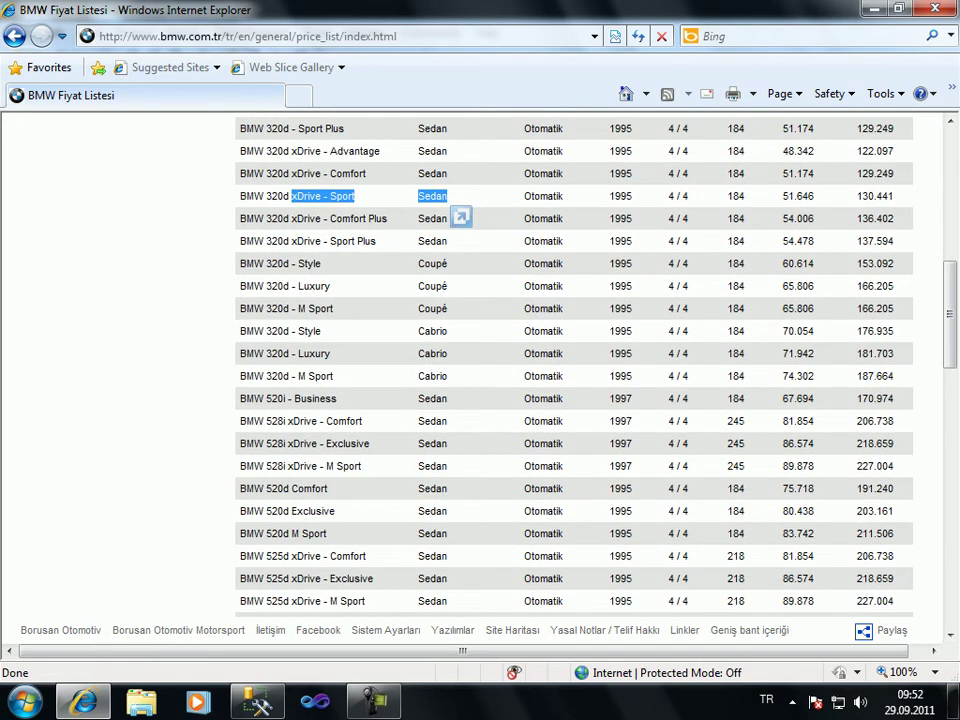
pyautogui.moveTo(298, 331); pyautogui.dragTo(448, 331)
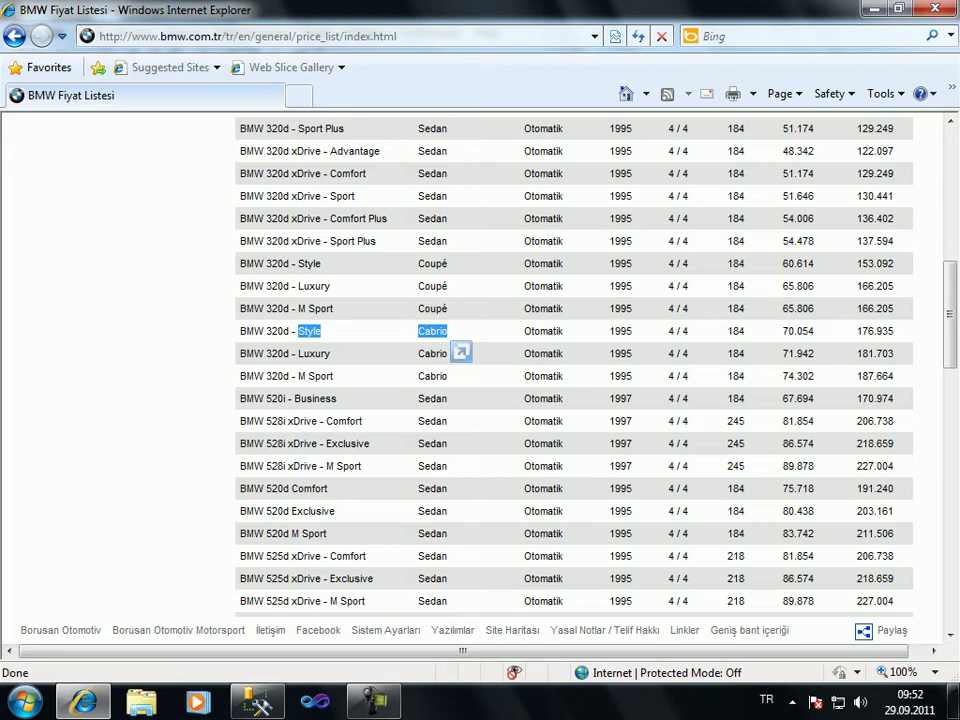
pyautogui.moveTo(240, 331); pyautogui.dragTo(391, 329)
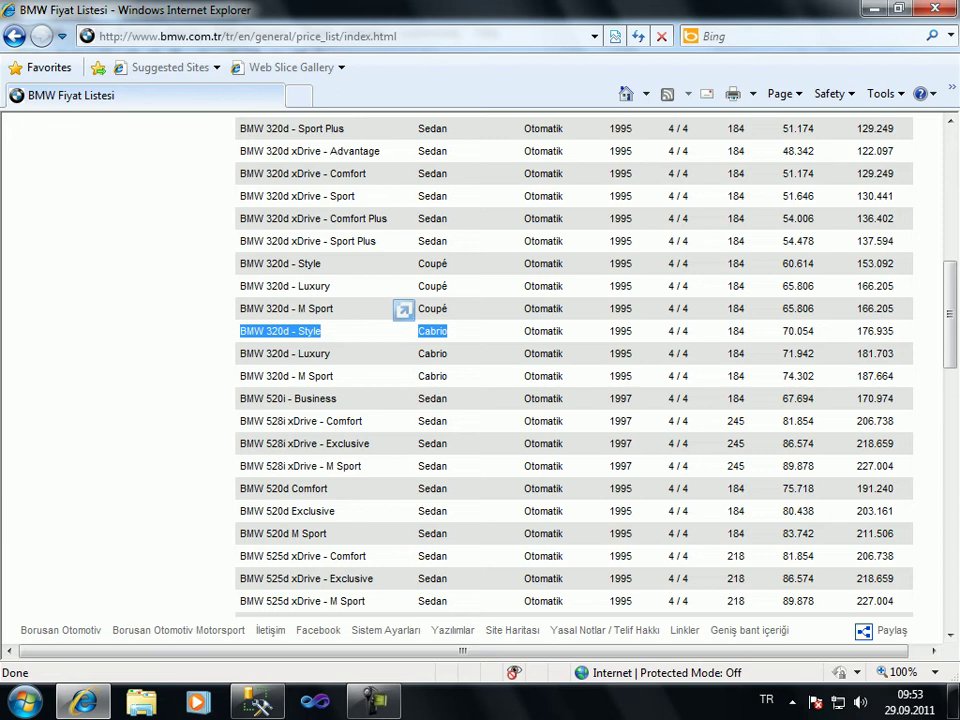
# Look through the whole BMW price list, from the column headings to the X and Z4 models, checking it against the table design.
pyautogui.scroll(8, 475, 365)
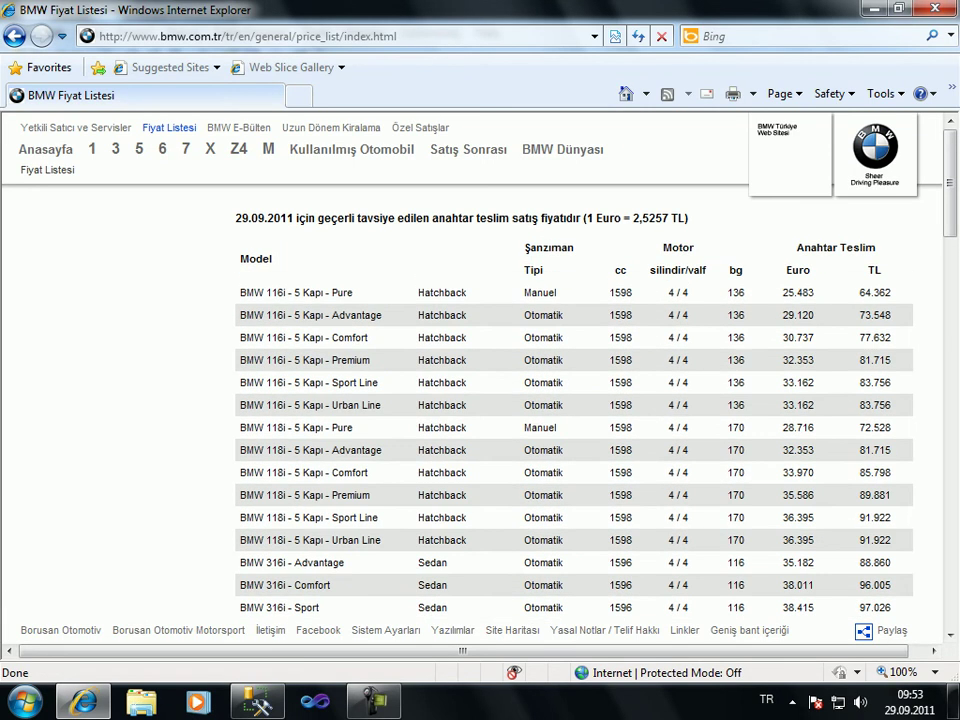
pyautogui.scroll(-1, 475, 365)
pyautogui.scroll(-7, 475, 365)
pyautogui.hotkey('alt', 'Tab')
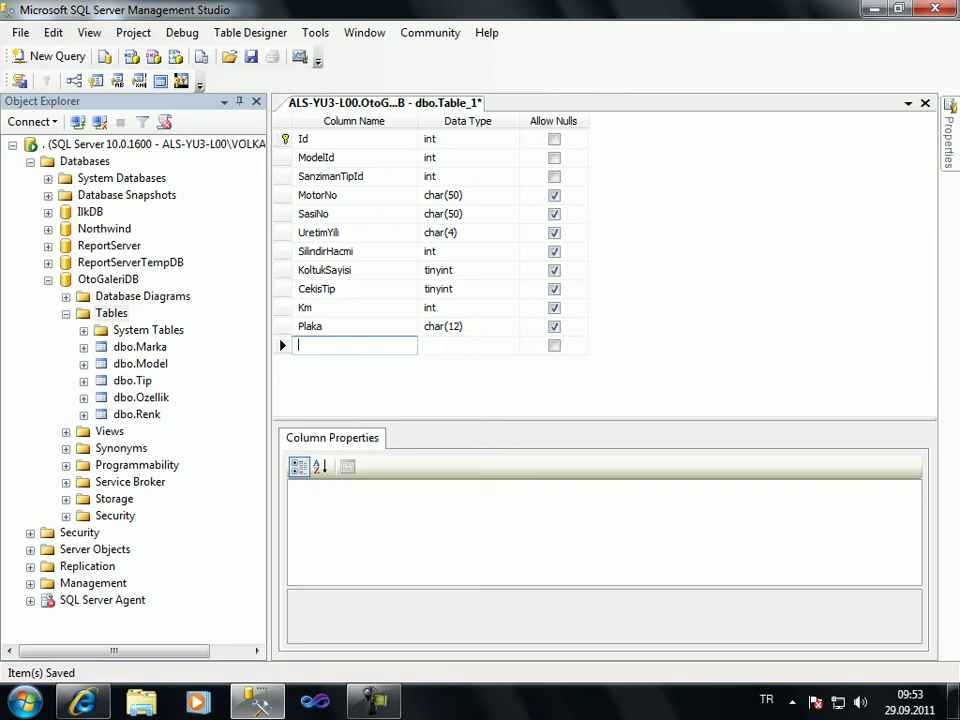
pyautogui.hotkey('alt', 'Tab')
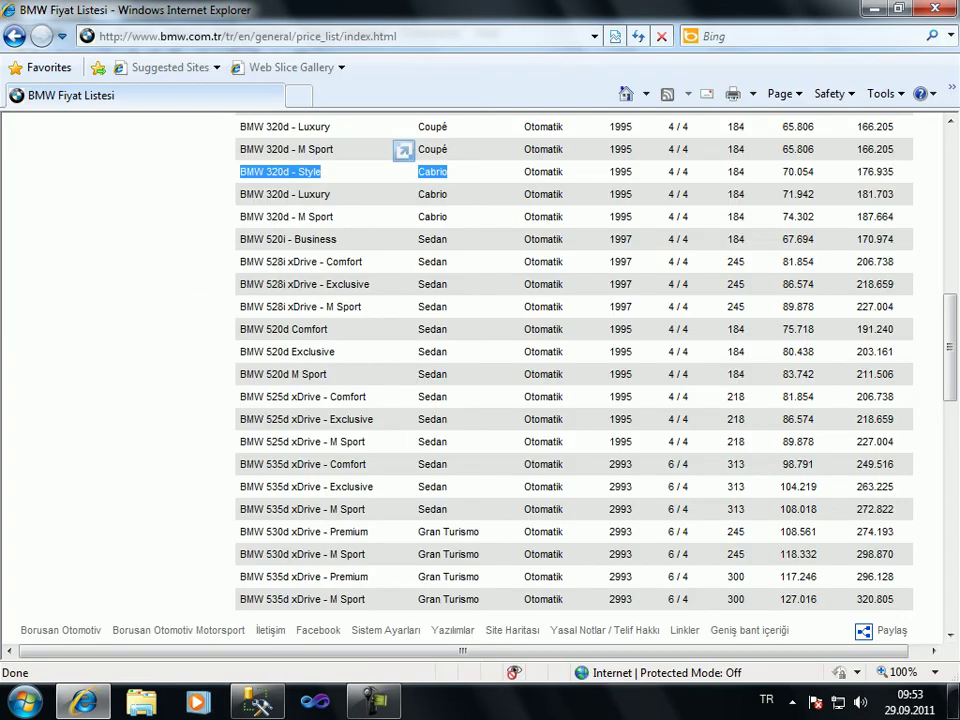
pyautogui.scroll(7, 574, 370)
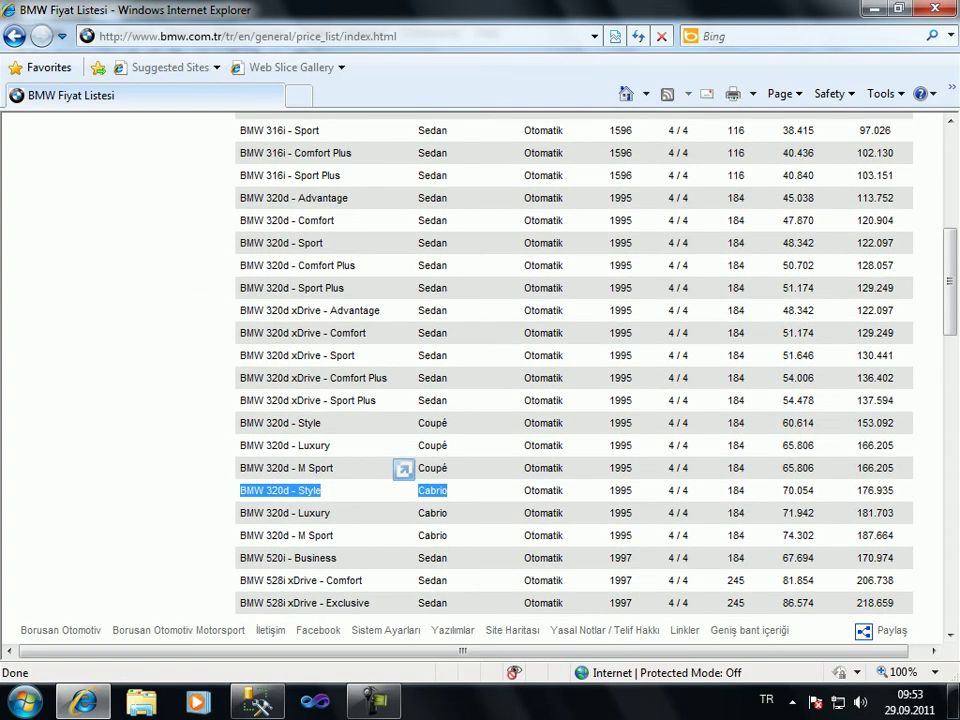
pyautogui.scroll(-20, 574, 370)
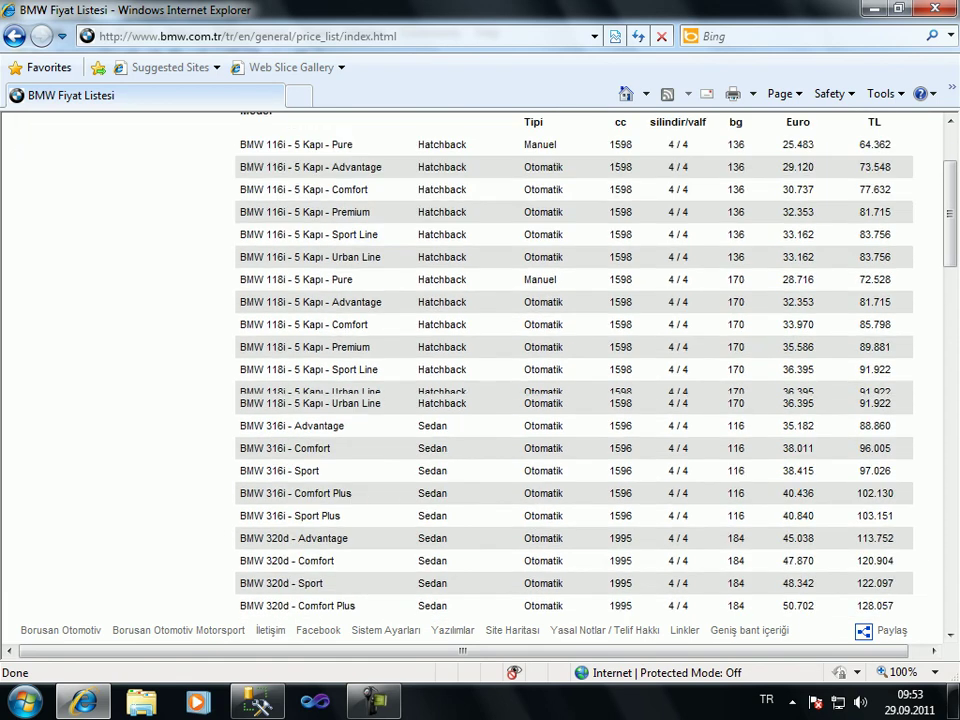
pyautogui.scroll(-5, 574, 370)
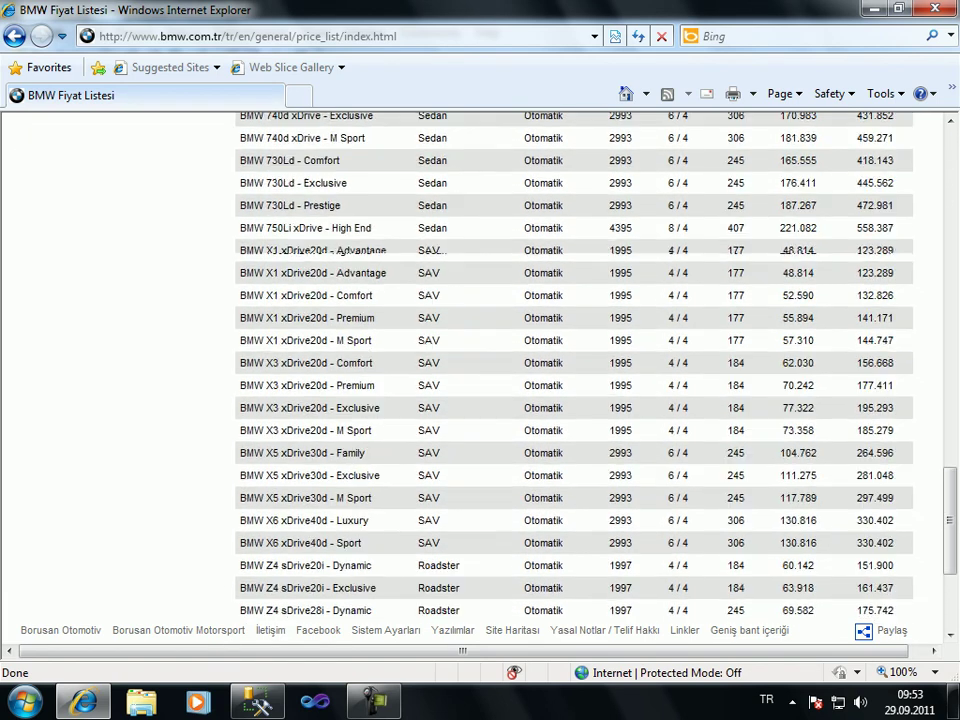
# Switch to SQL Server Management Studio and start a new table in the OtoGaleriDB database.
pyautogui.hotkey('alt', 'Tab')
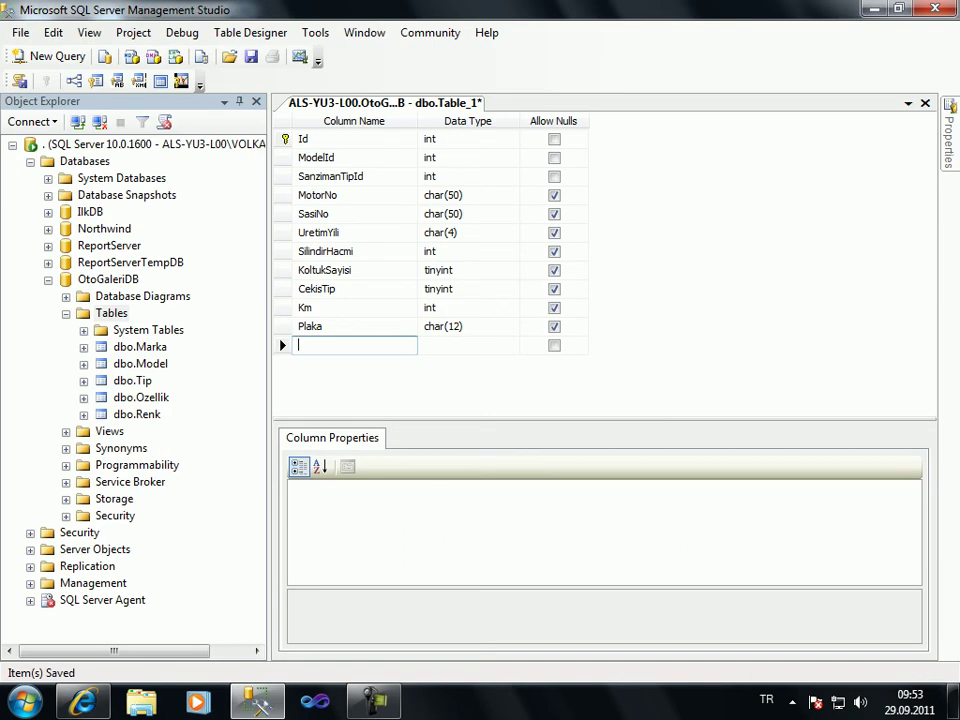
pyautogui.rightClick(139, 329)
pyautogui.moveTo(184, 340)
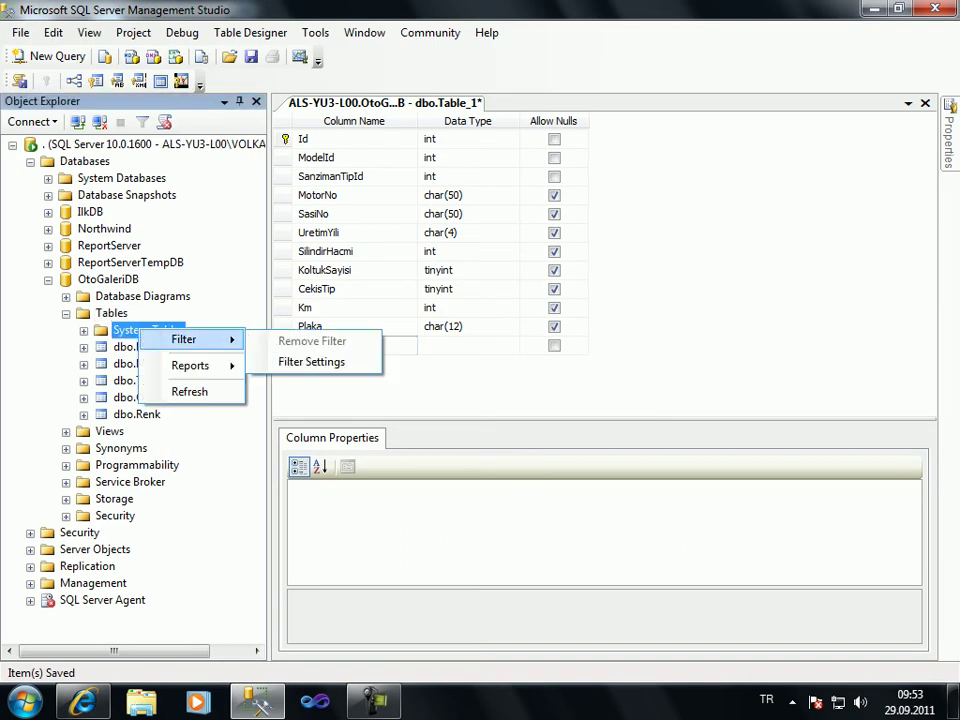
pyautogui.rightClick(84, 313)
pyautogui.click(128, 326)
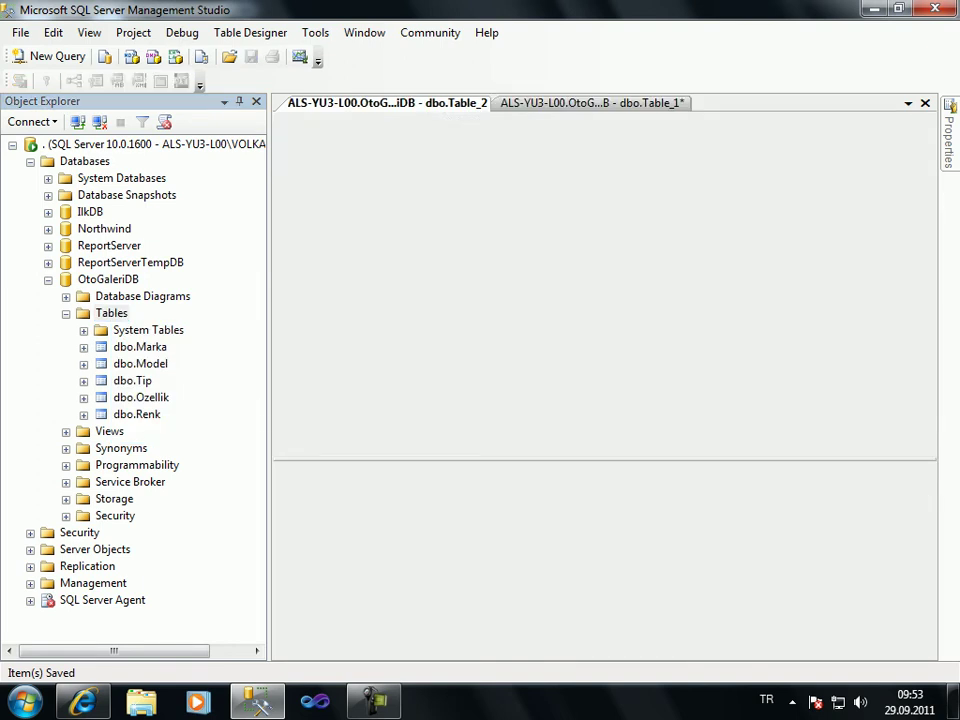
# Add an Id column of type int and an Ad column of type varchar(50) to the new table.
pyautogui.write('Id')
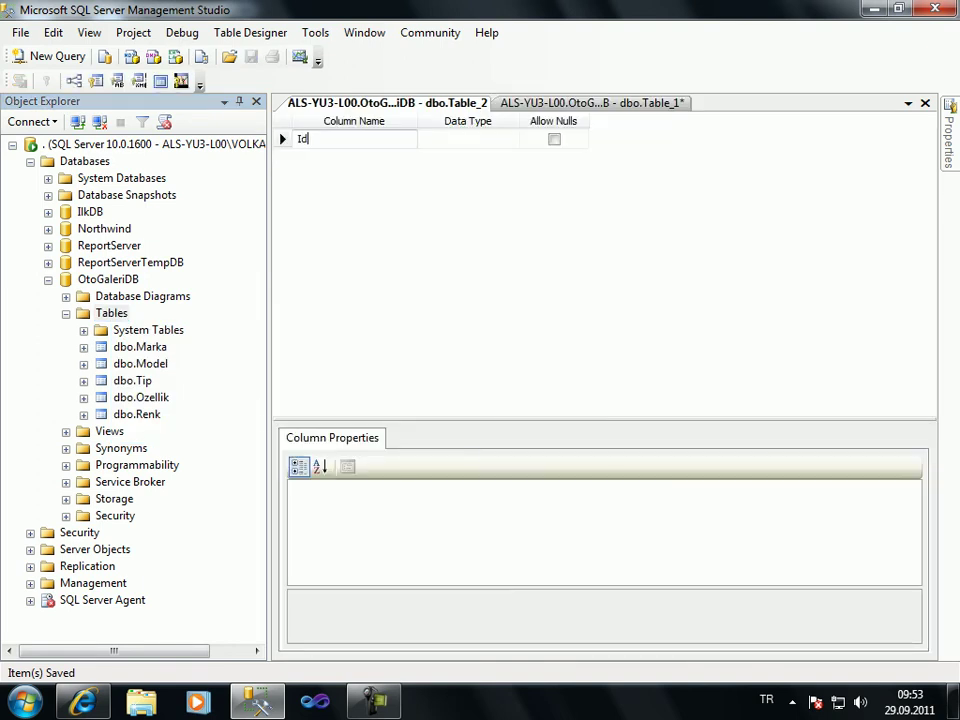
pyautogui.press('Tab')
pyautogui.write('int')
pyautogui.press('Tab')
pyautogui.press('Tab')
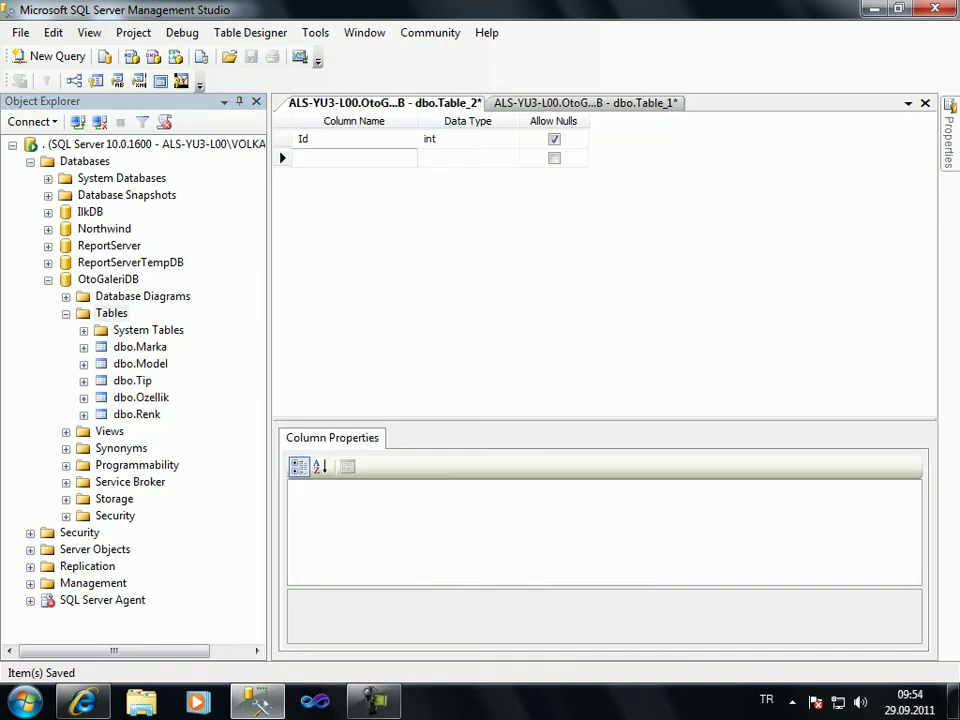
pyautogui.write('Ad')
pyautogui.press('Tab')
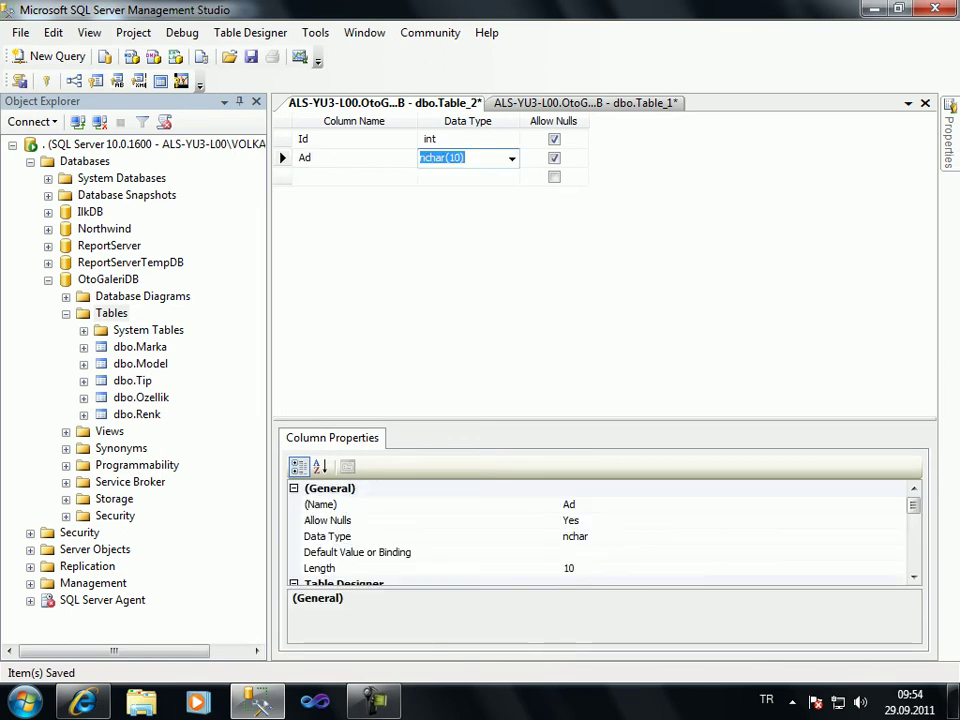
pyautogui.write('varchar(50)')
pyautogui.press('Tab')
pyautogui.press('Tab')
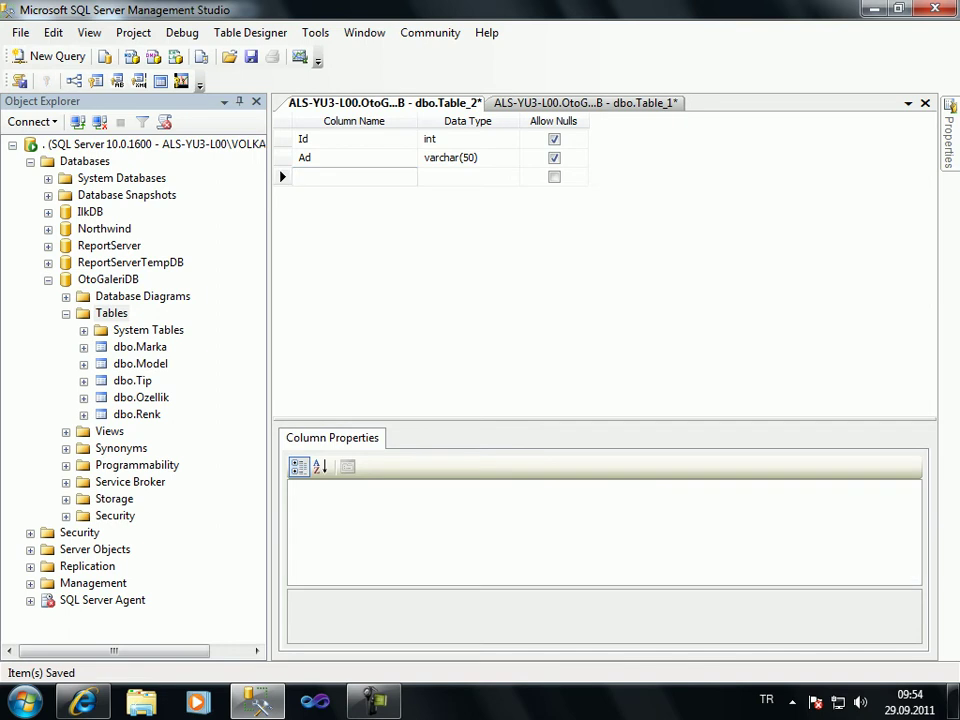
# Add an Aciklama column of type nvarchar(MAX) below Ad.
pyautogui.write('Aciklama')
pyautogui.press('Tab')
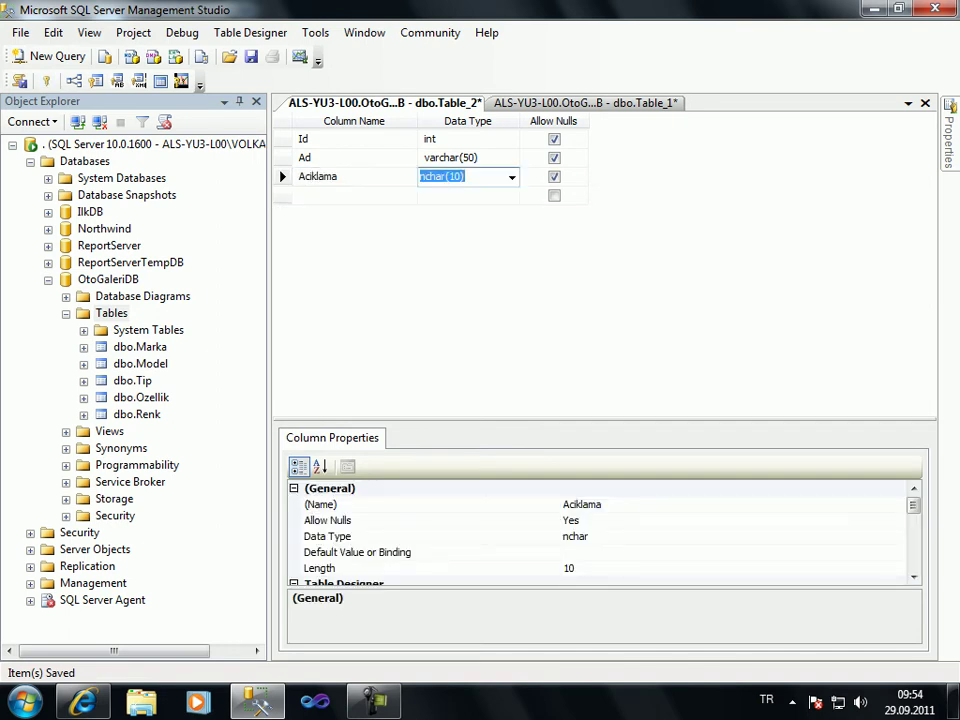
pyautogui.write('nvarcar')
pyautogui.press('BackSpace')
pyautogui.press('BackSpace')
pyautogui.write('har(MAX)')
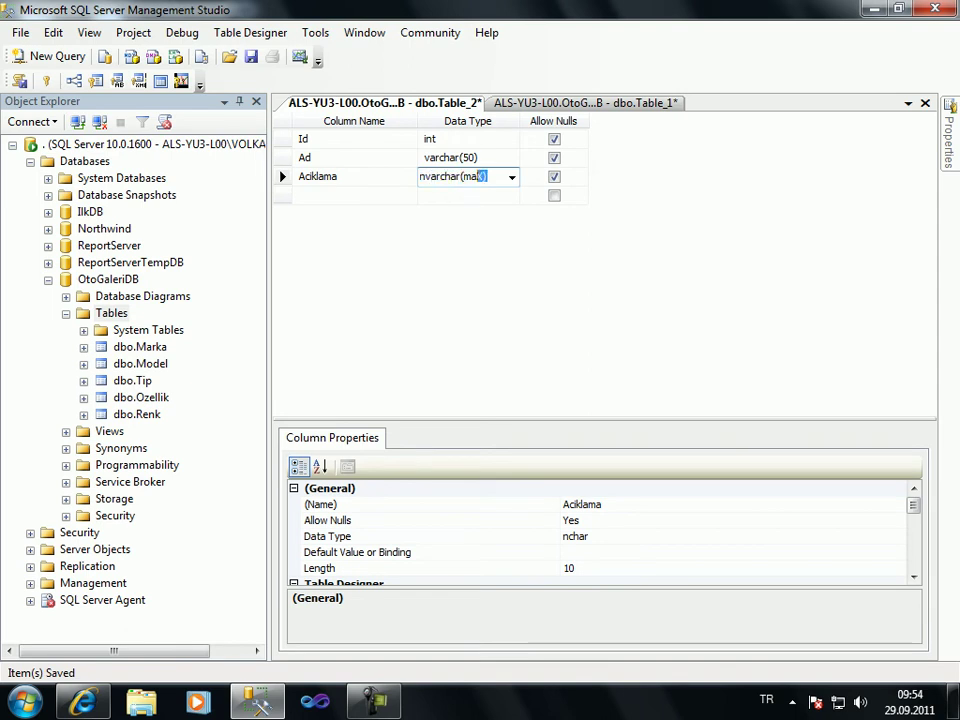
pyautogui.press('Return')
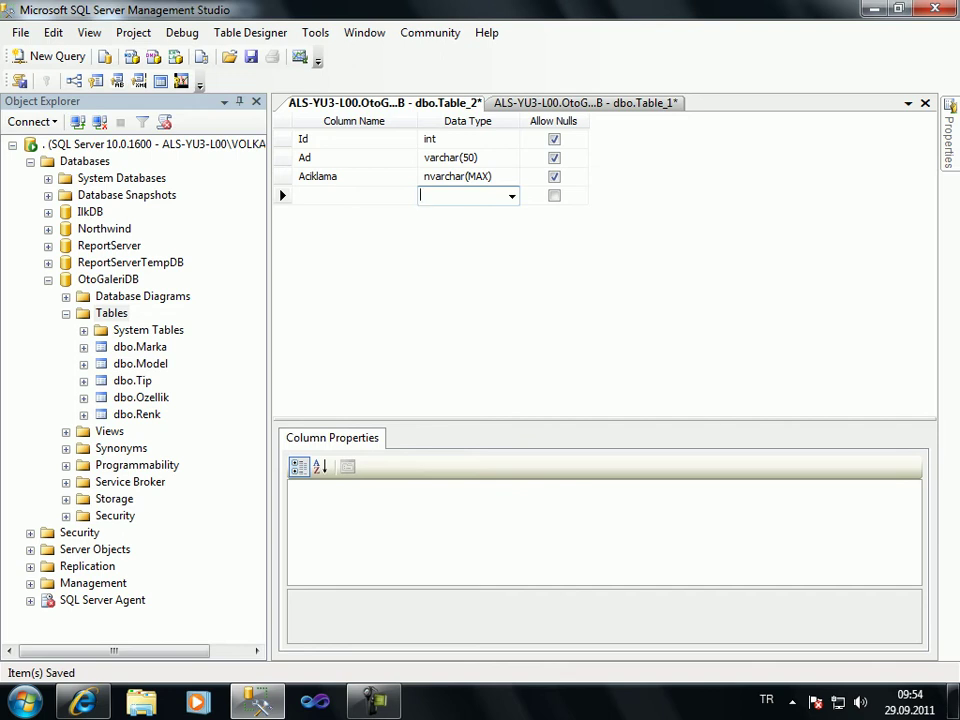
# Make Id the primary key and set it as the table's identity column.
pyautogui.rightClick(290, 140)
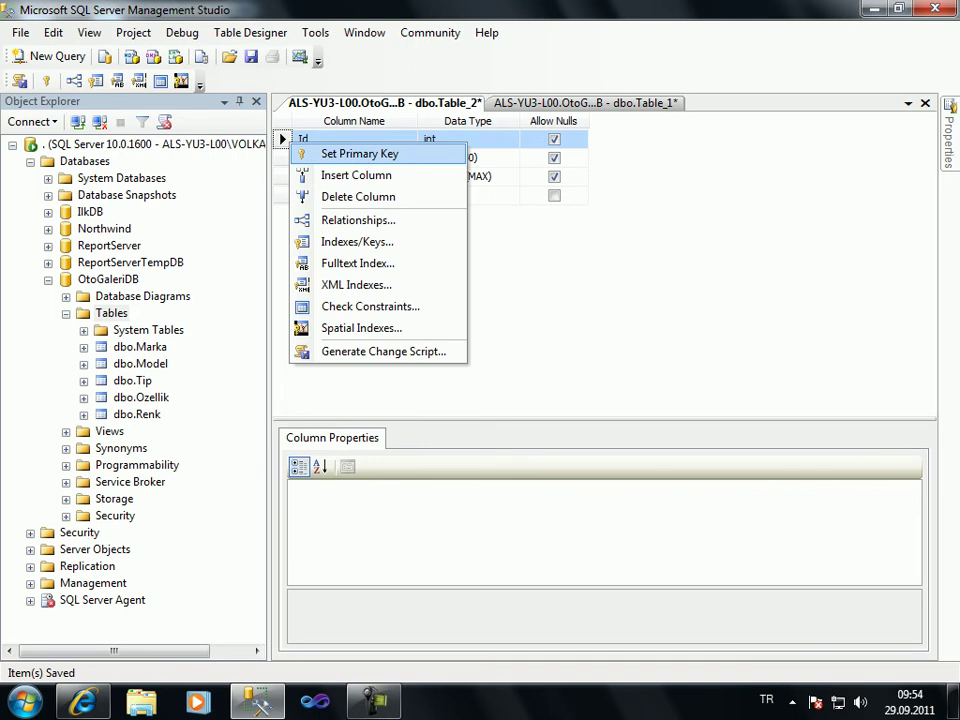
pyautogui.click(359, 154)
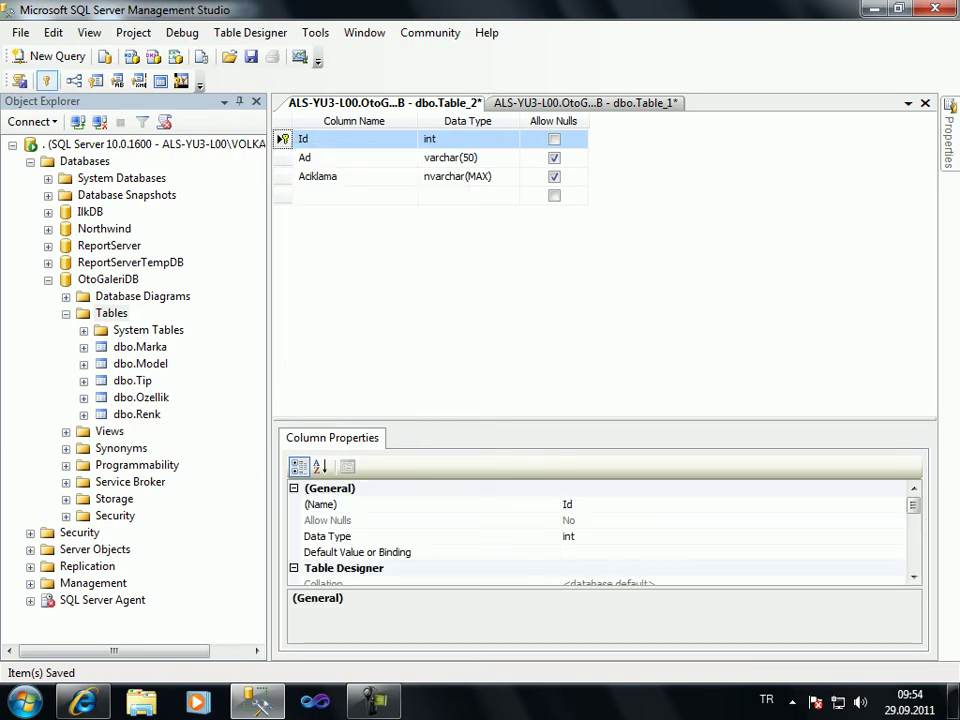
pyautogui.click(949, 140)
pyautogui.click(929, 296)
pyautogui.click(897, 315)
pyautogui.click(782, 350)
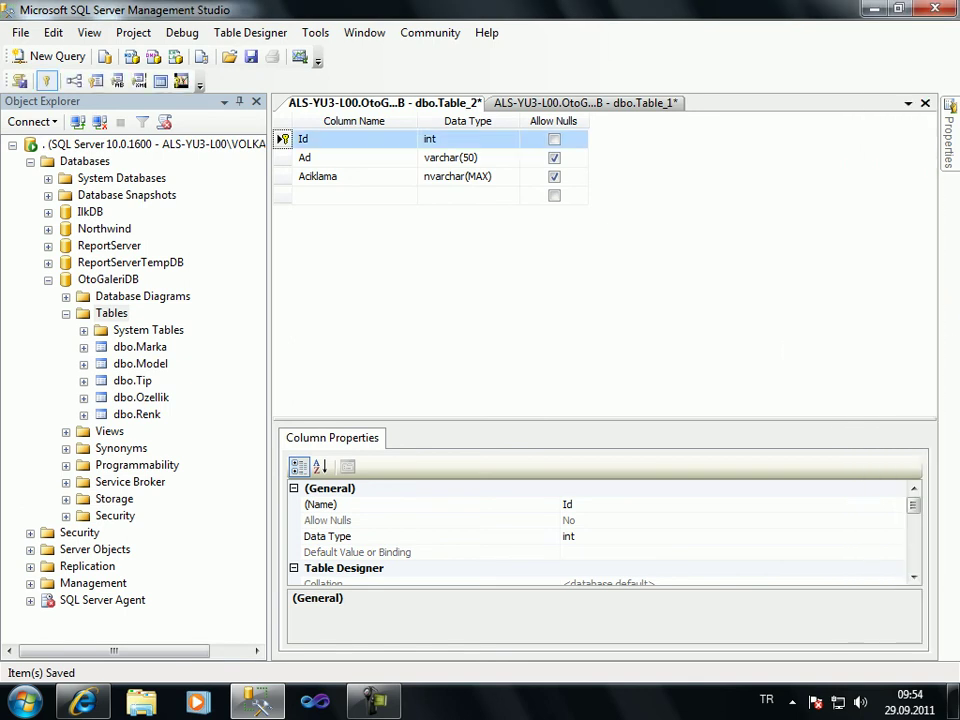
# Disallow nulls in the Ad column and save the table under the default name Table_2.
pyautogui.click(554, 158)
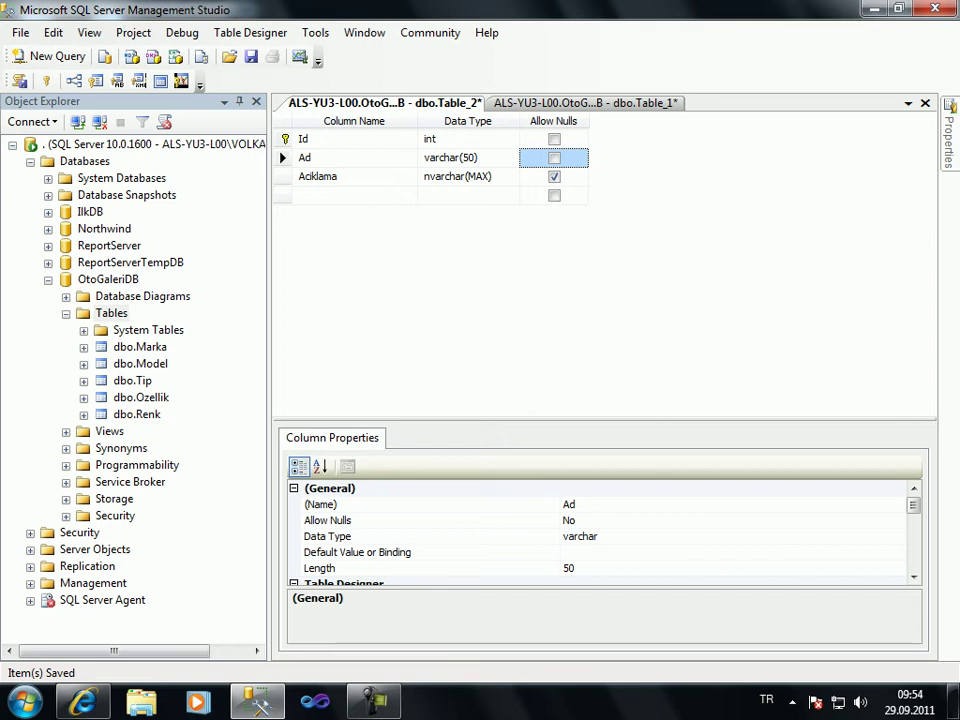
pyautogui.hotkey('ctrl', 's')
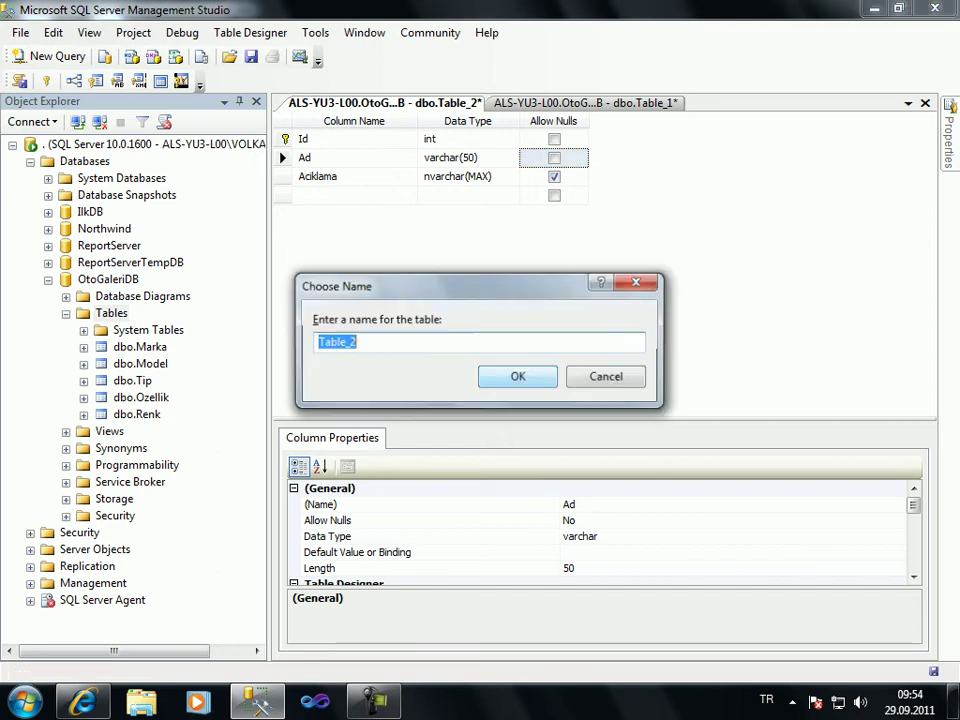
pyautogui.press('Return')
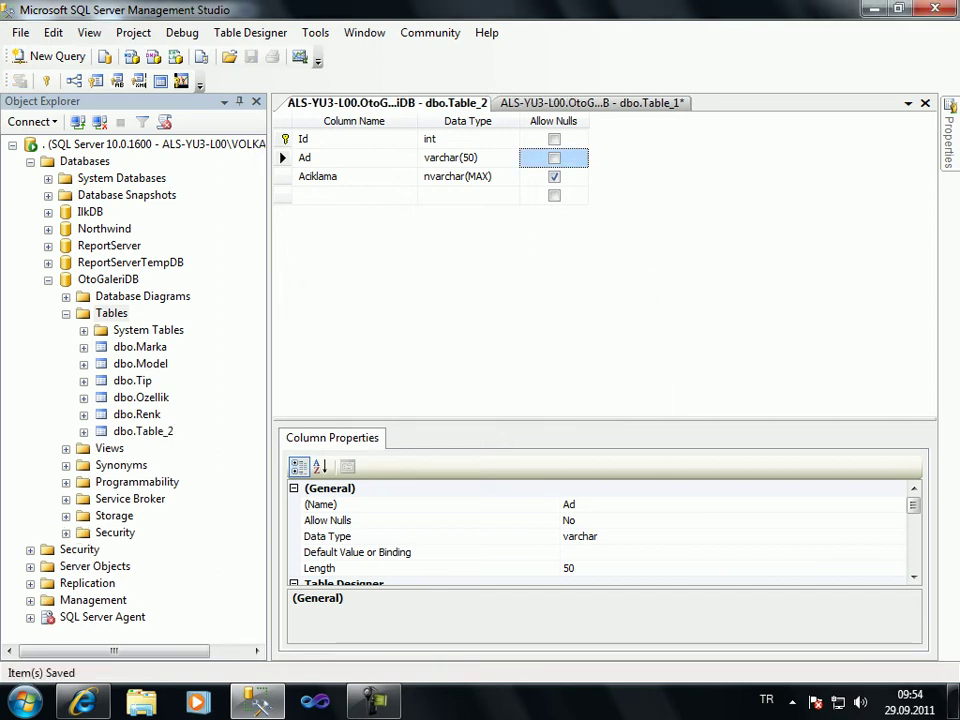
# Rename the dbo.Table_2 table to SanzimanTip.
pyautogui.rightClick(141, 432)
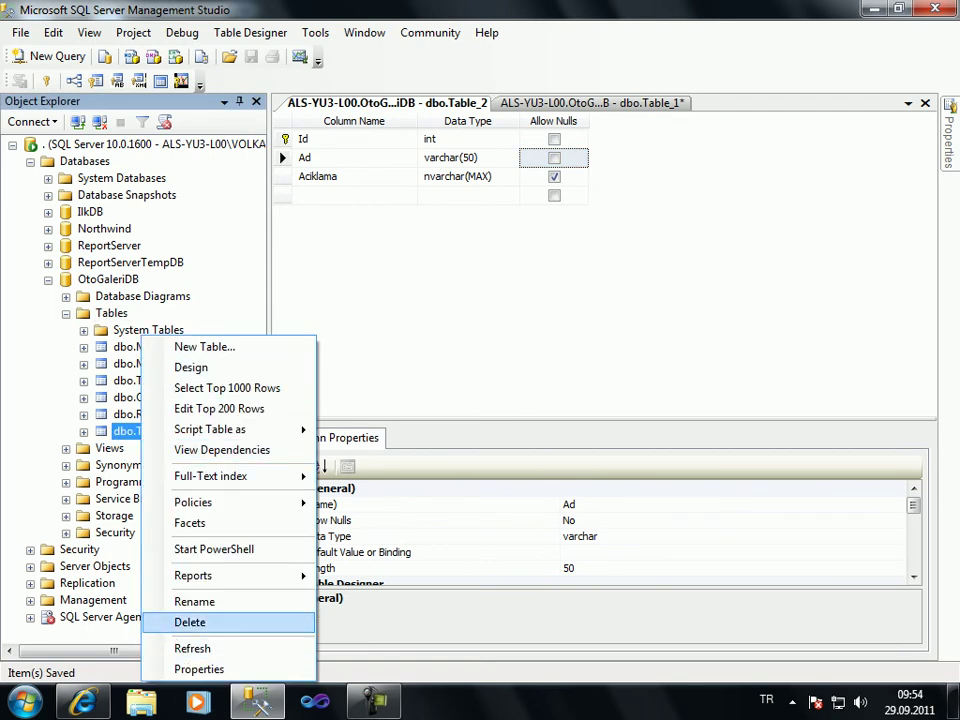
pyautogui.click(194, 602)
pyautogui.write('SanzimanTip')
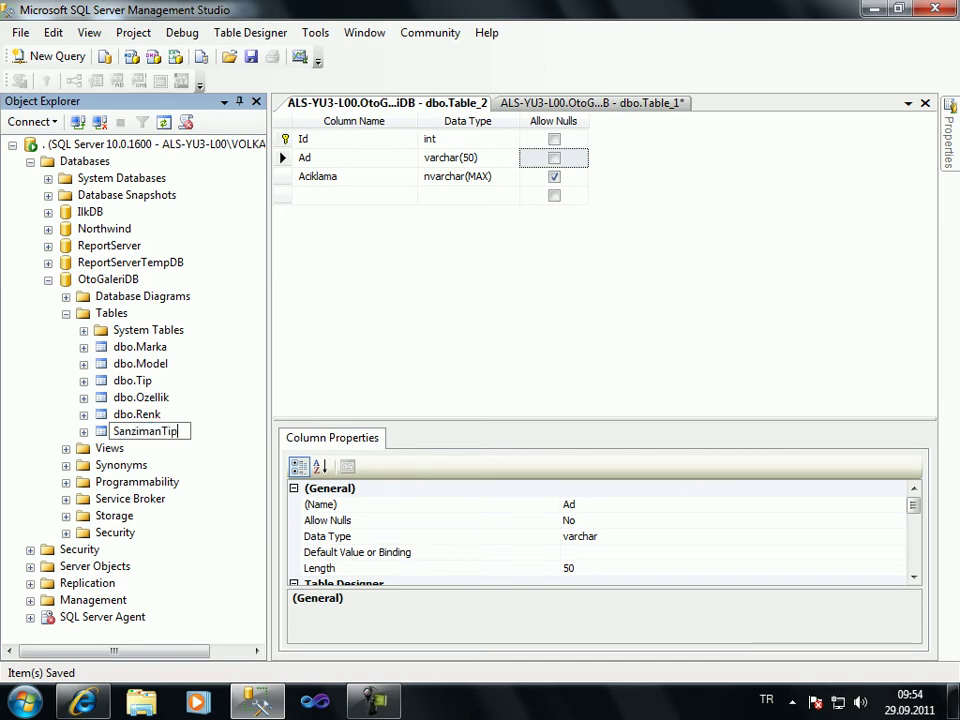
pyautogui.press('Return')
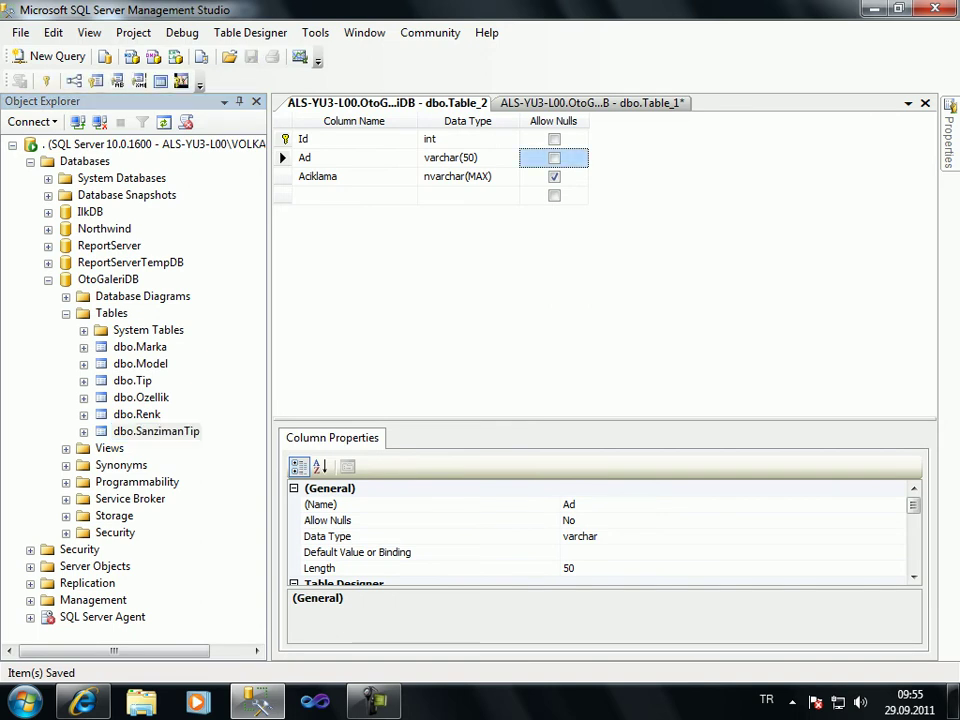
# Check the Id column's properties in the transmission type table's design and close that design.
pyautogui.click(140, 347)
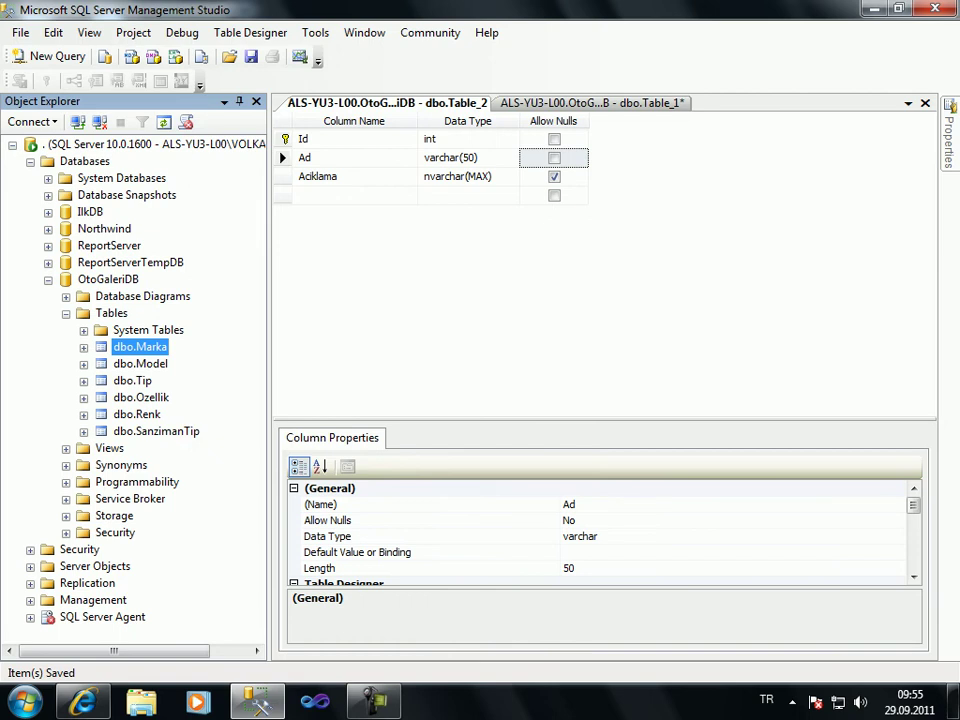
pyautogui.moveTo(114, 651)
pyautogui.mouseDown()
pyautogui.moveTo(134, 651)
pyautogui.moveTo(124, 651)
pyautogui.mouseUp()
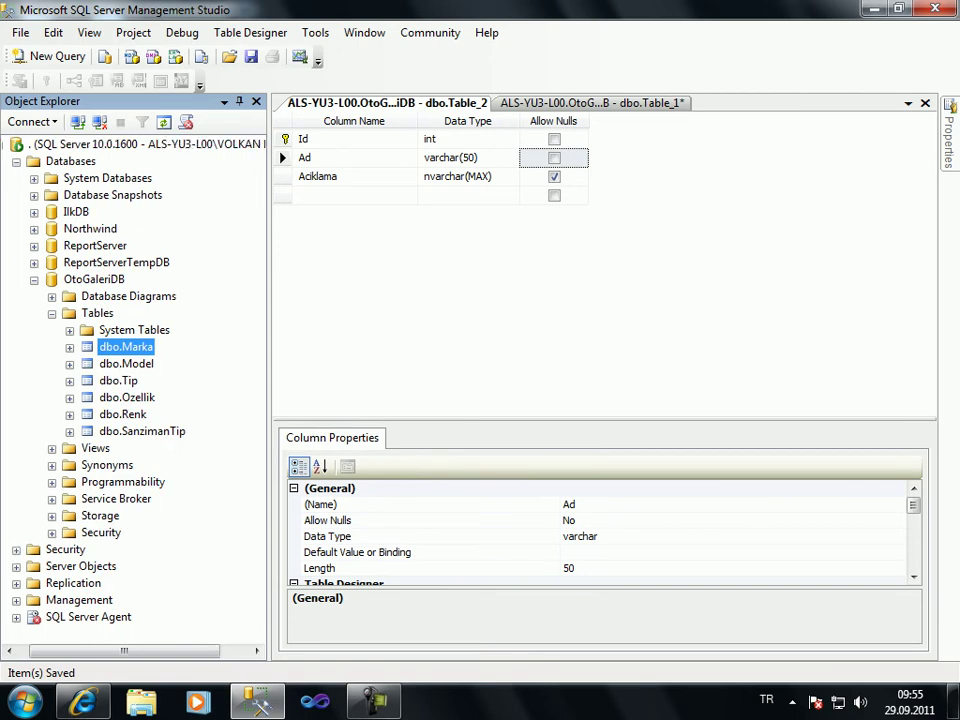
pyautogui.click(387, 103)
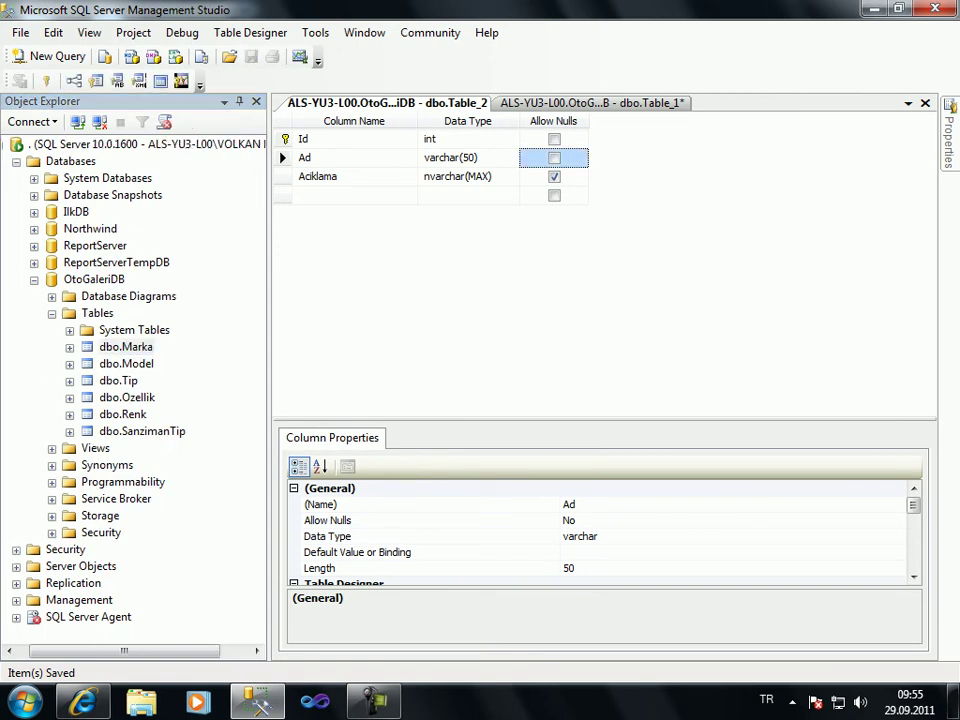
pyautogui.click(284, 139)
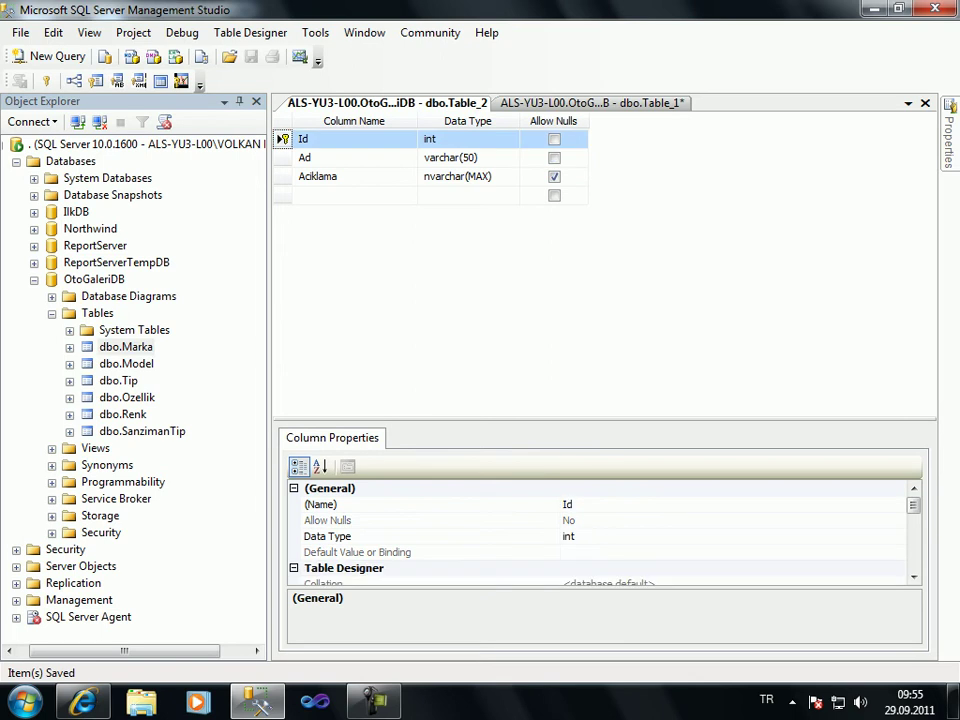
pyautogui.press('F4')
pyautogui.press('Escape')
pyautogui.hotkey('ctrl', 'F4')
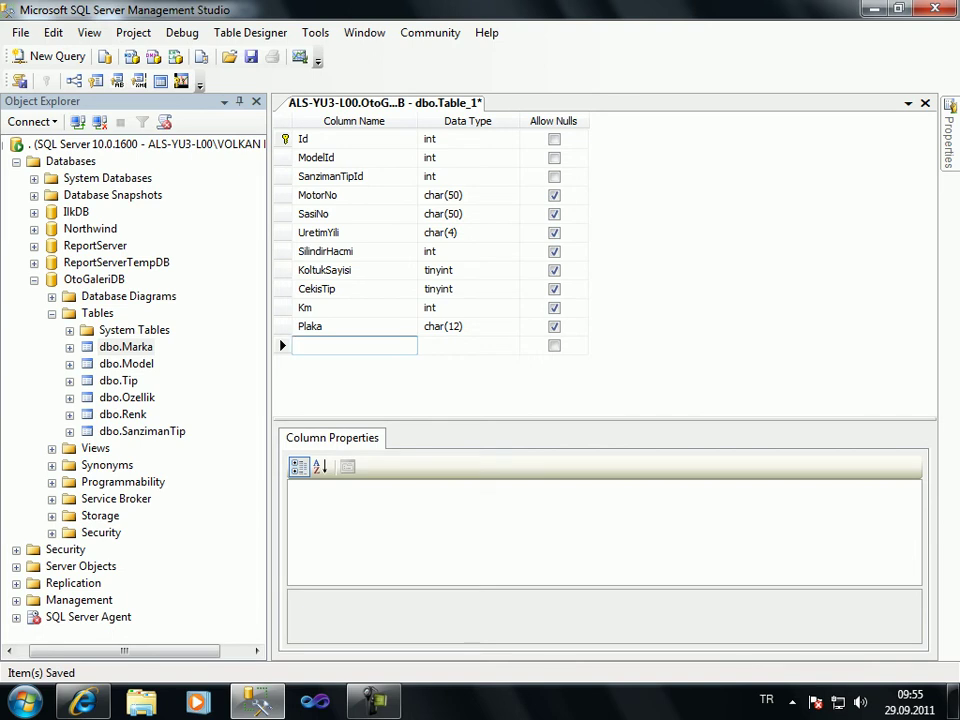
# Save the vehicle details table under the name Oto.
pyautogui.hotkey('ctrl', 's')
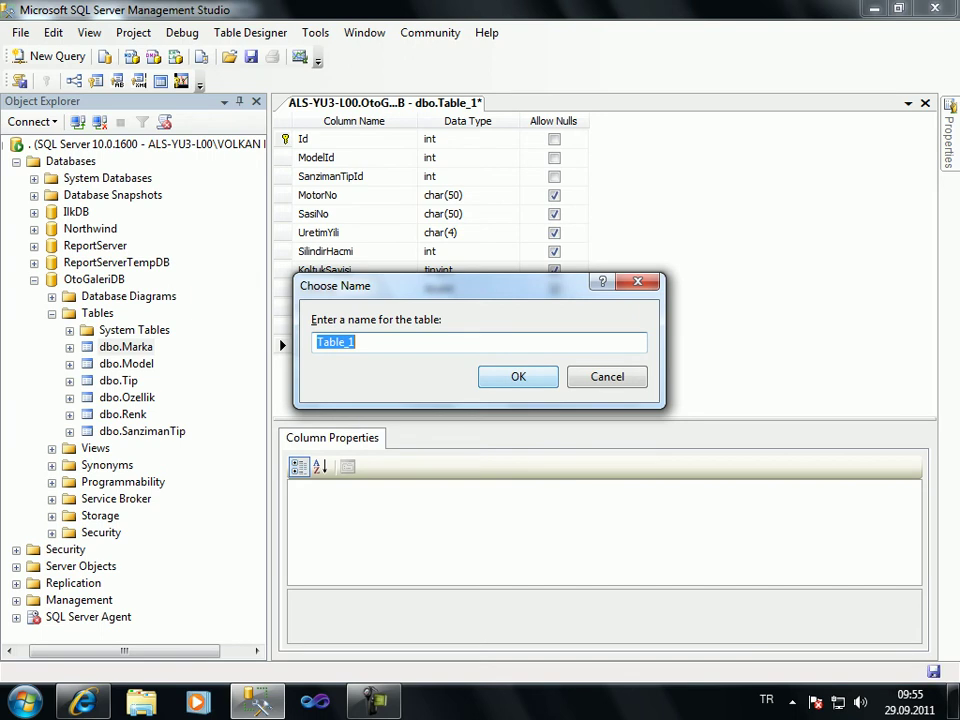
pyautogui.write('Oto')
pyautogui.press('Return')
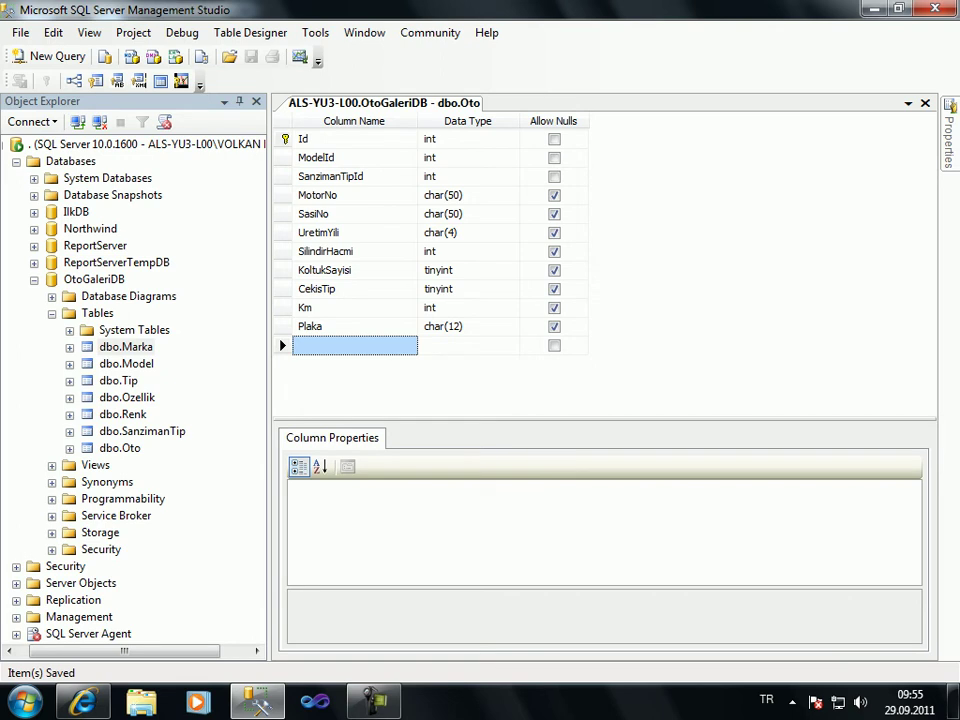
# Start a new table in OtoGaleriDB with an Id column of type int that disallows nulls.
pyautogui.click(127, 398)
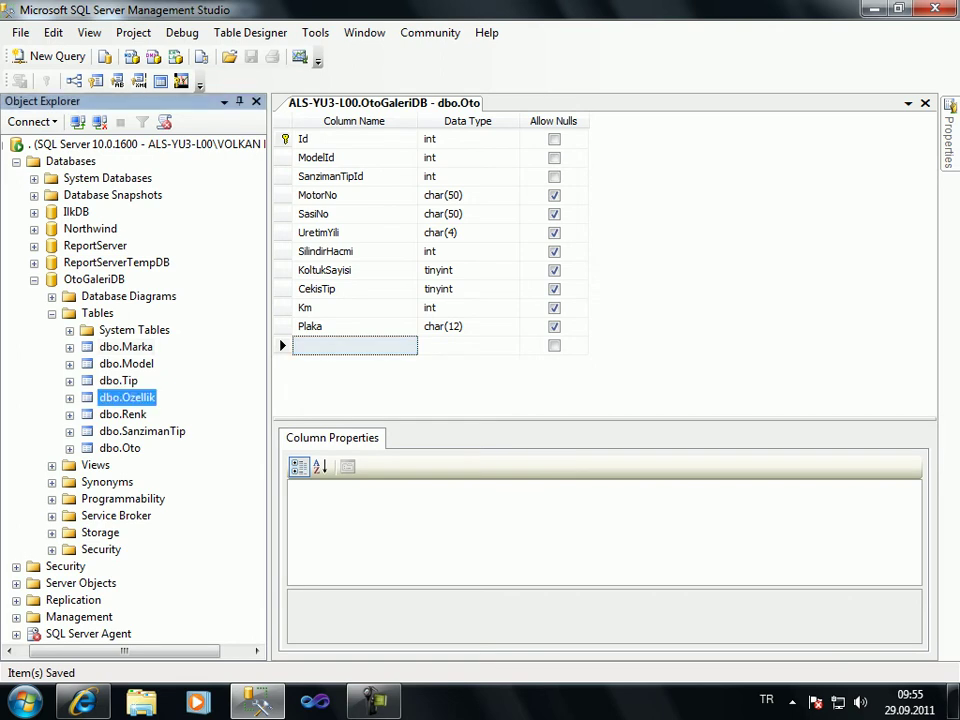
pyautogui.click(123, 415)
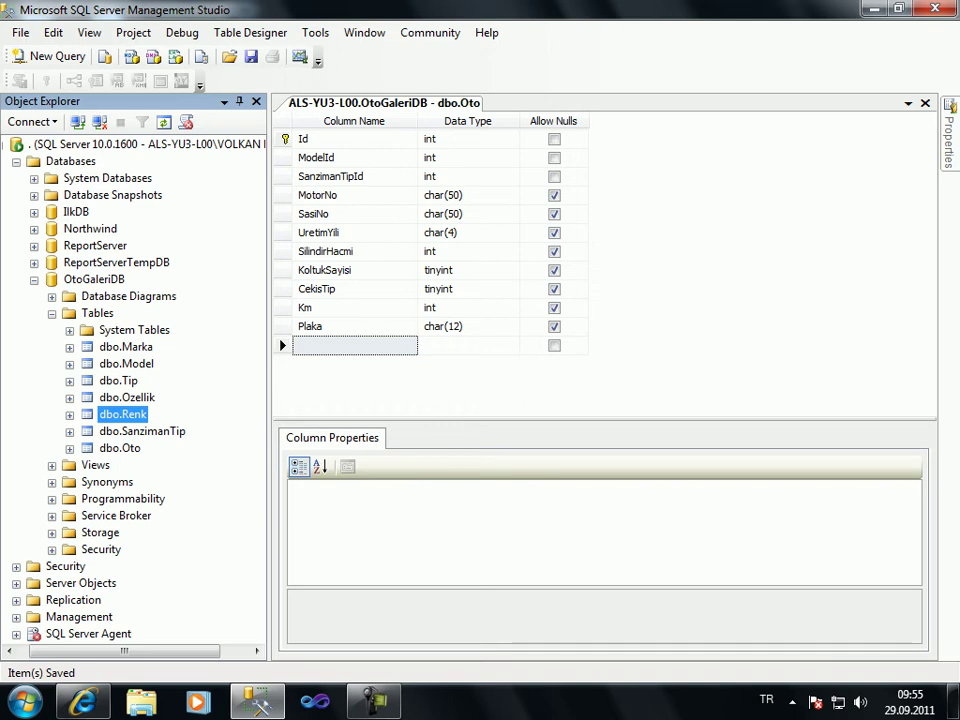
pyautogui.rightClick(97, 313)
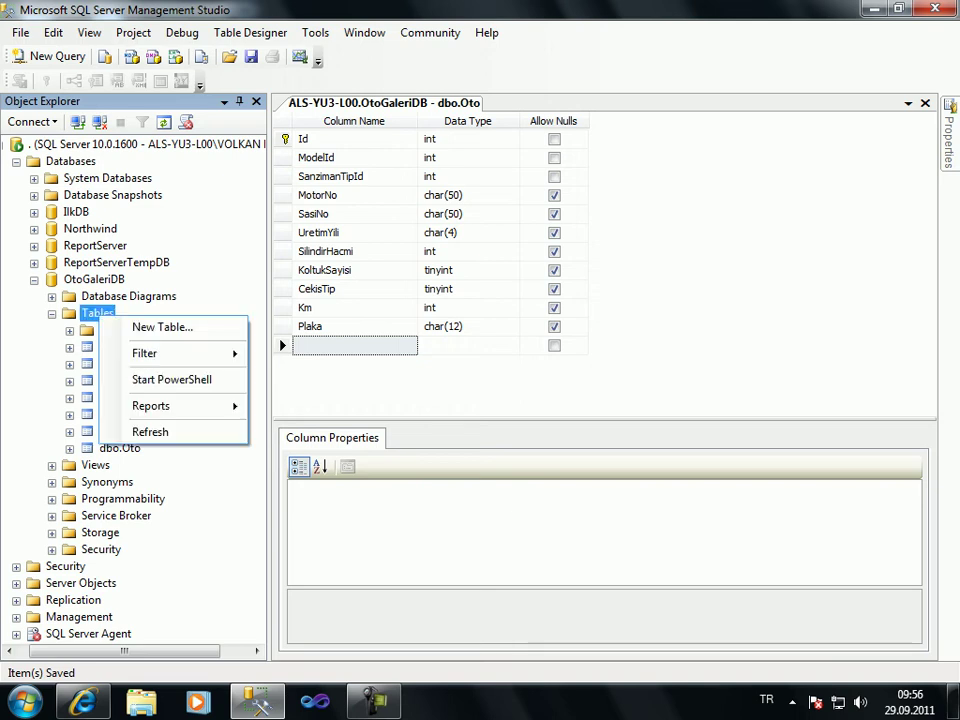
pyautogui.click(155, 326)
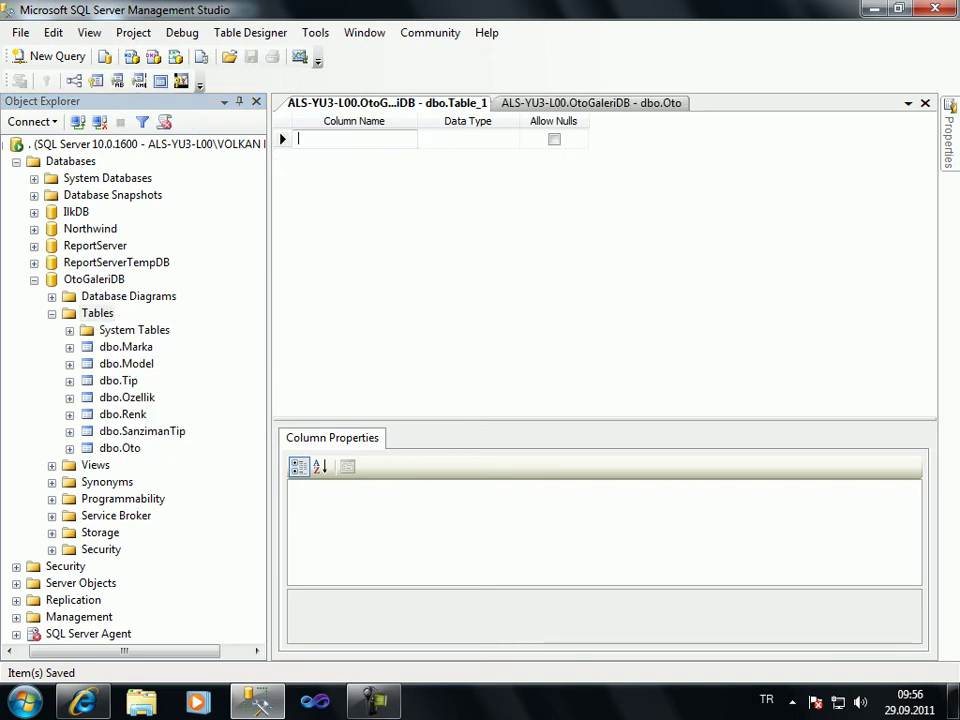
pyautogui.write('O')
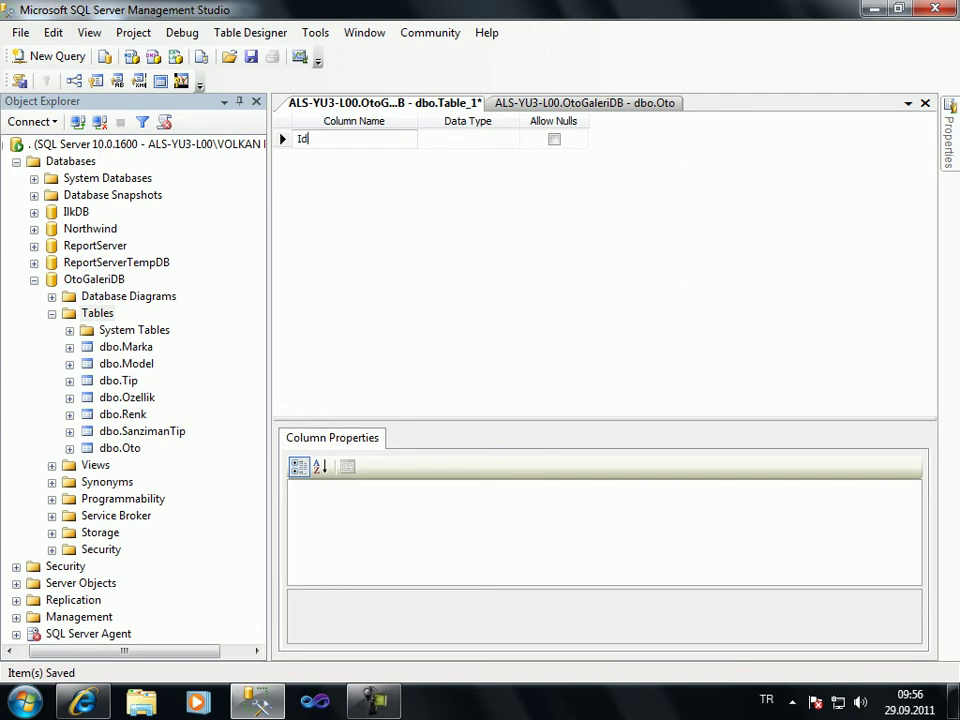
pyautogui.press('Tab')
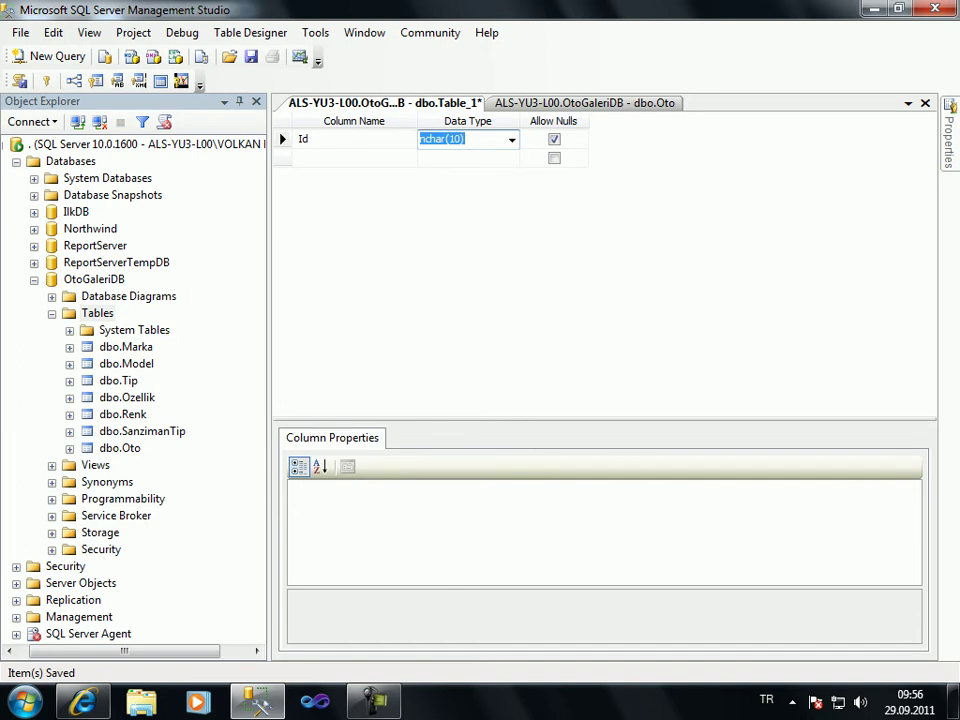
pyautogui.write('int')
pyautogui.press('Tab')
pyautogui.press('space')
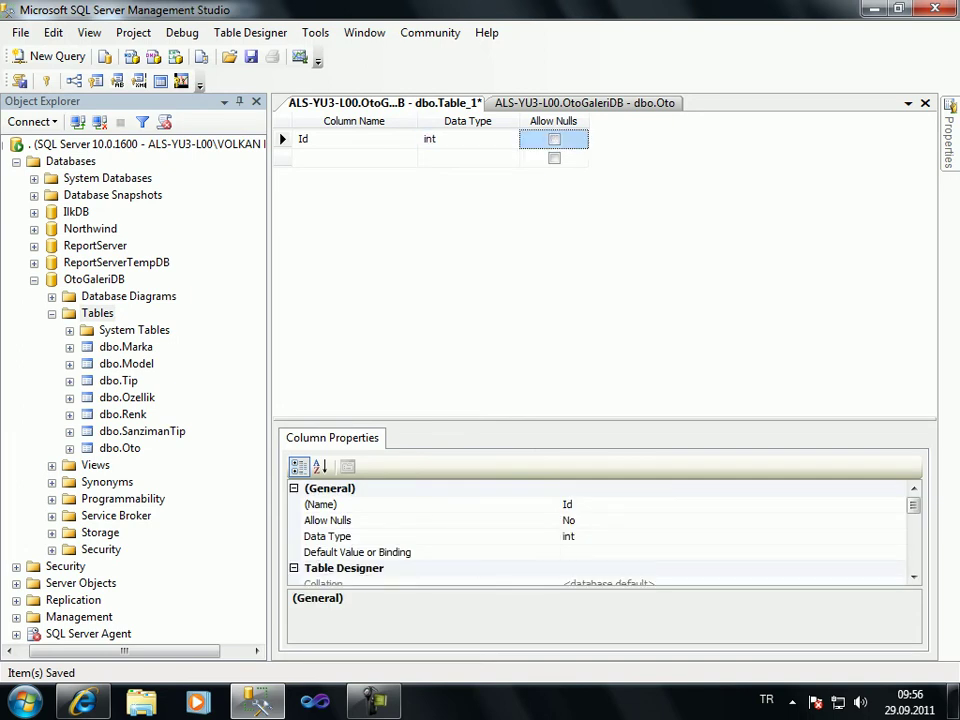
# Add an OtoId column of type int below Id, leaving nulls allowed.
pyautogui.press('Tab')
pyautogui.write('OtoId')
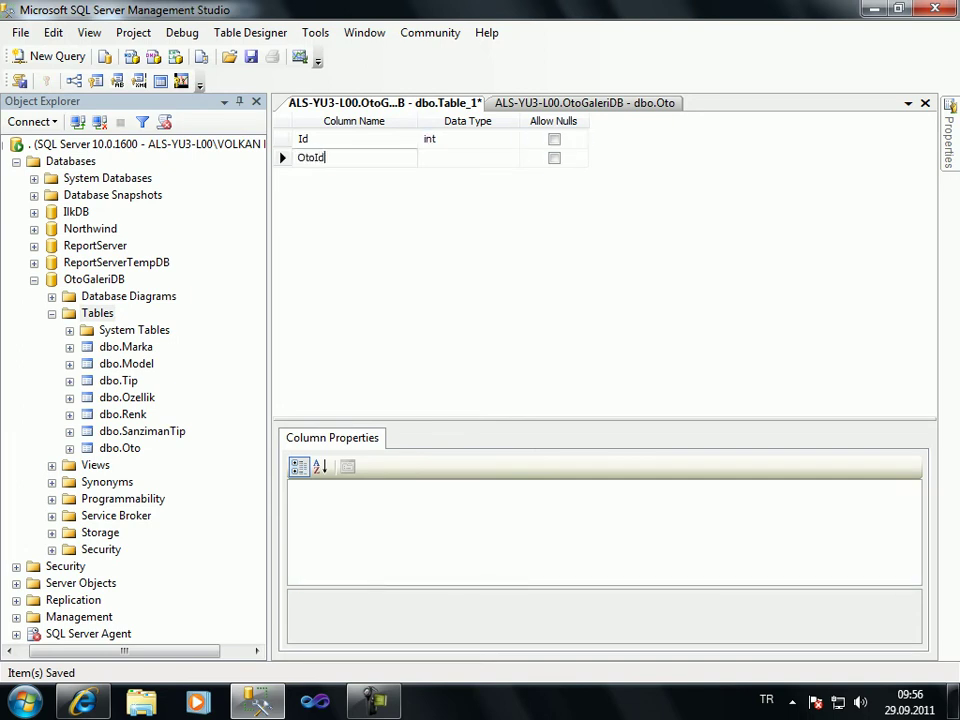
pyautogui.press('Tab')
pyautogui.press('Tab')
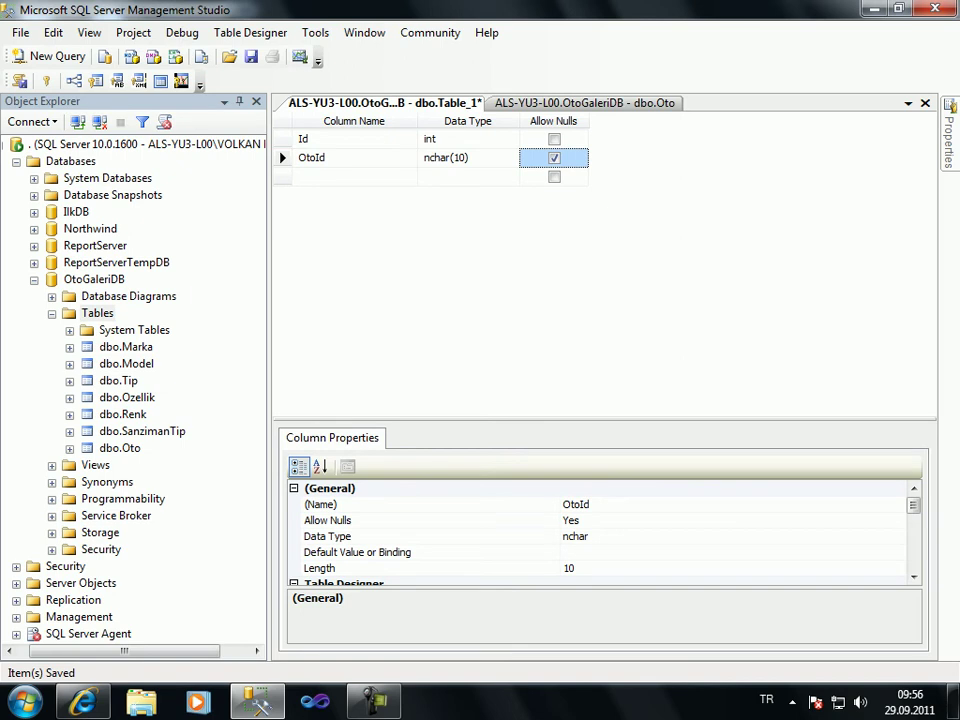
pyautogui.hotkey('shift', 'Tab')
pyautogui.write('int')
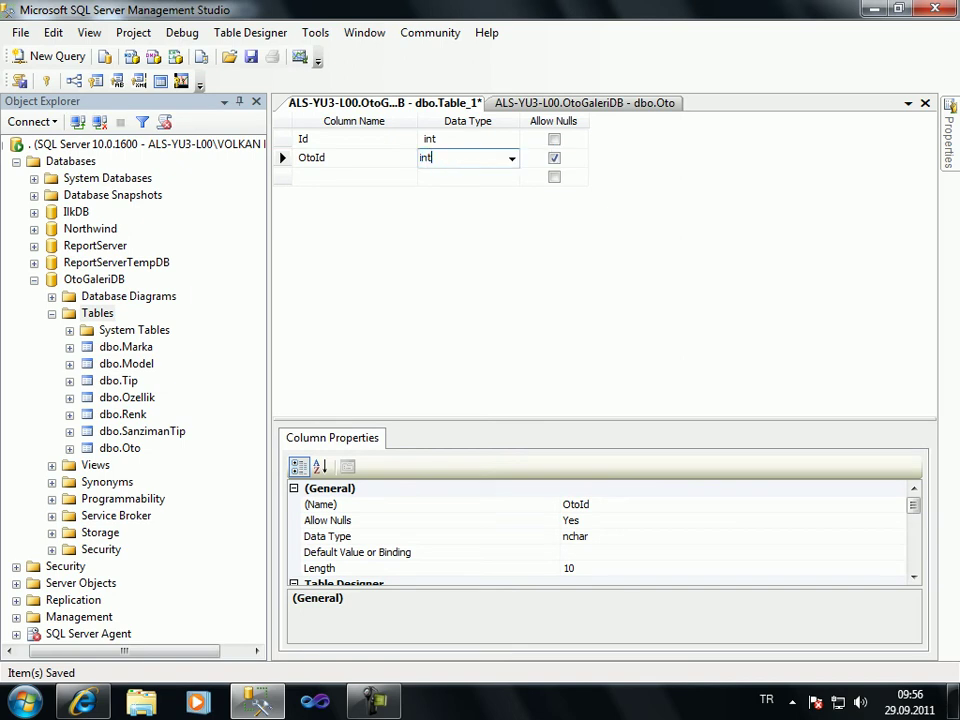
pyautogui.press('Tab')
pyautogui.press('Tab')
# Add an OzellikId column of type int below OtoId.
pyautogui.write('Ozl')
pyautogui.press('BackSpace')
pyautogui.write('e')
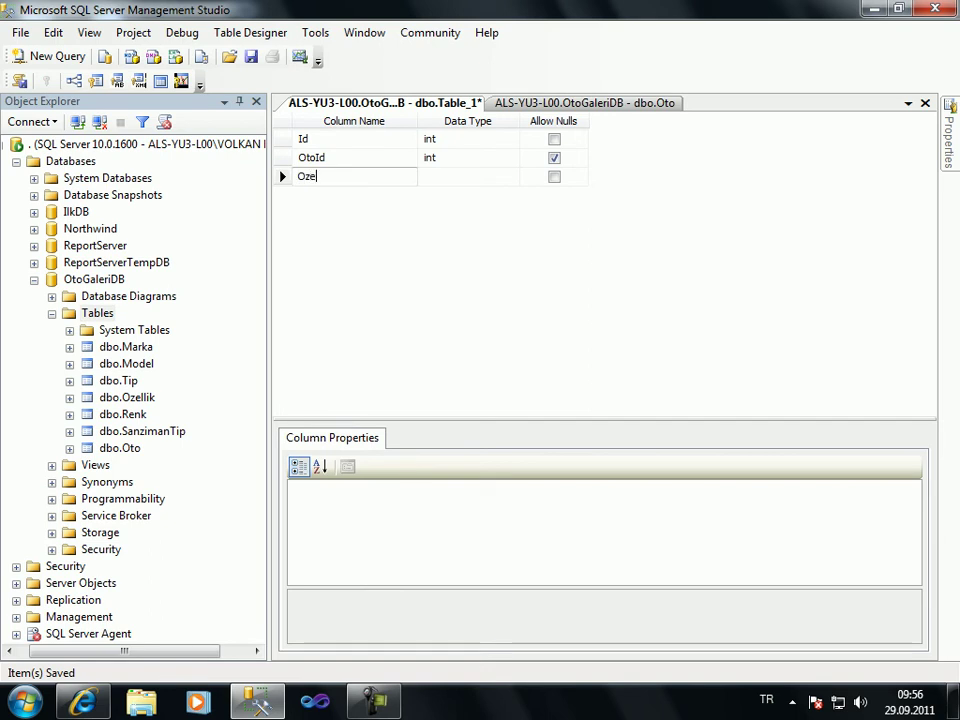
pyautogui.write('llikId')
pyautogui.press('Tab')
pyautogui.write('int')
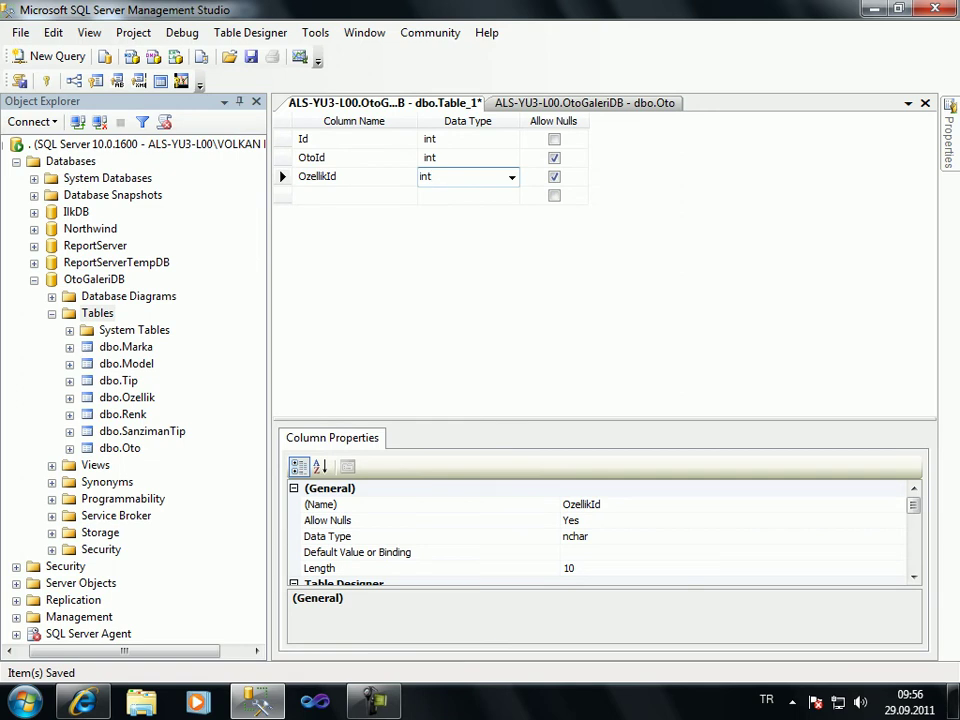
# Add a Deger column of type varchar(50) below OzellikId, leaving nulls allowed.
pyautogui.press('Tab')
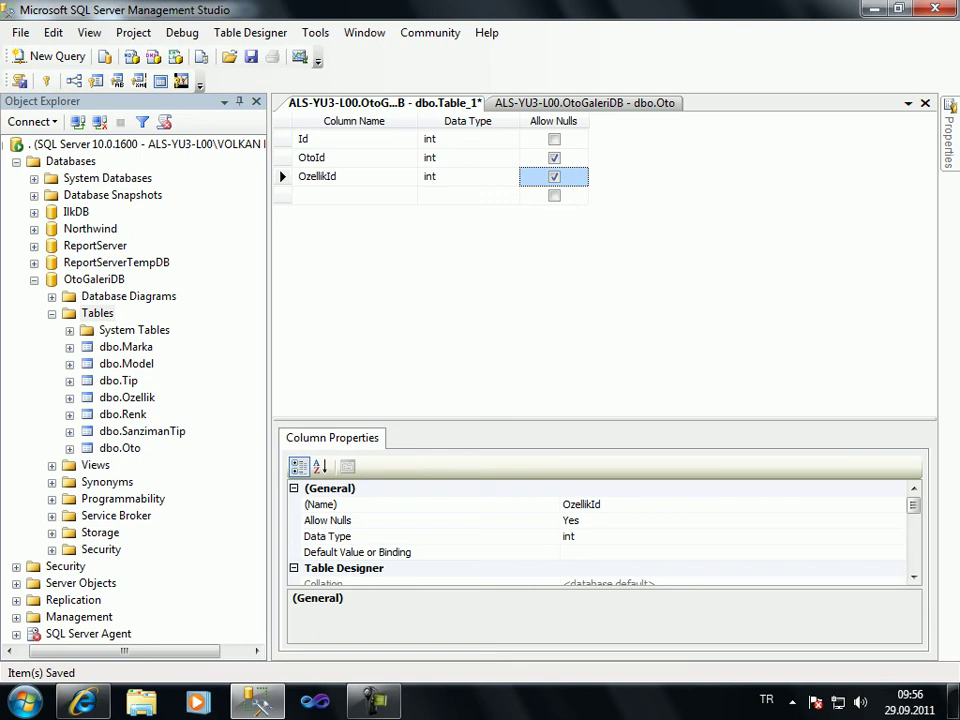
pyautogui.press('Tab')
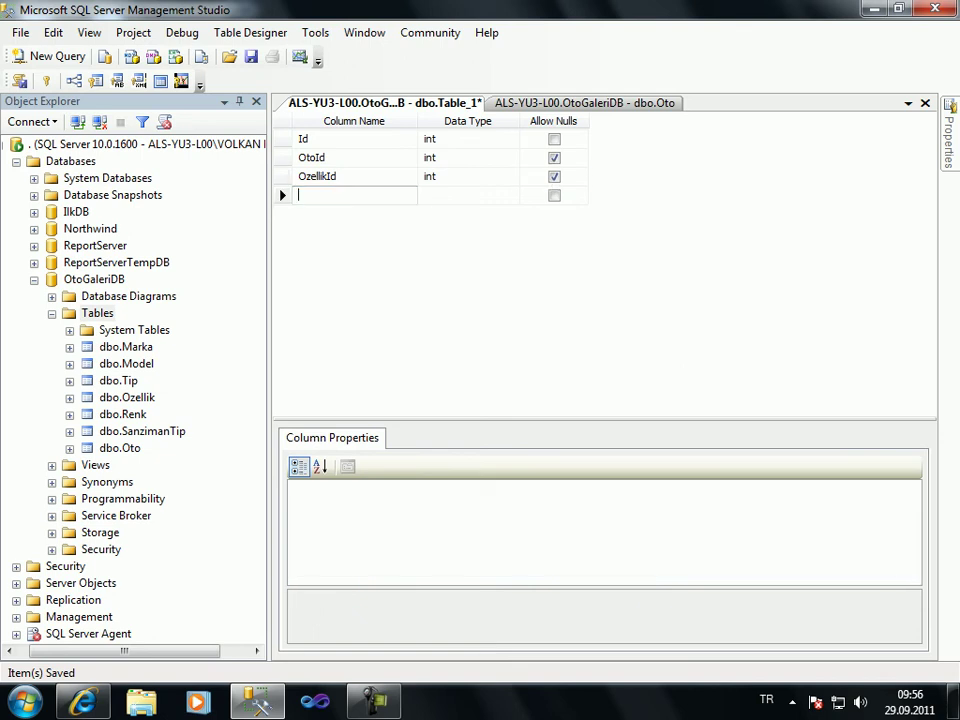
pyautogui.write('Deger')
pyautogui.press('Tab')
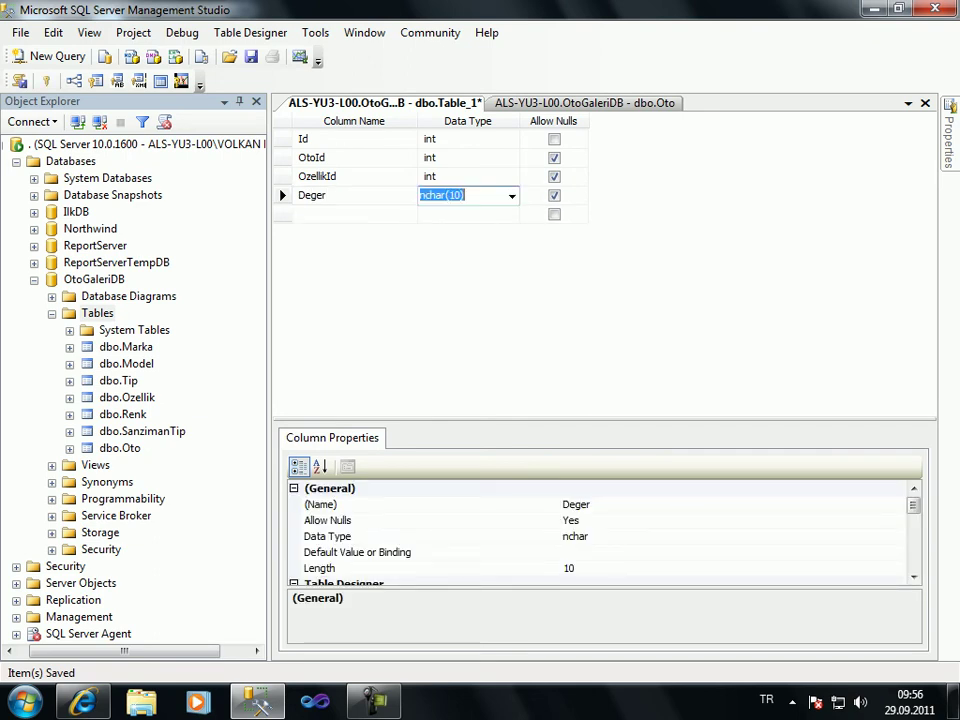
pyautogui.write('varc')
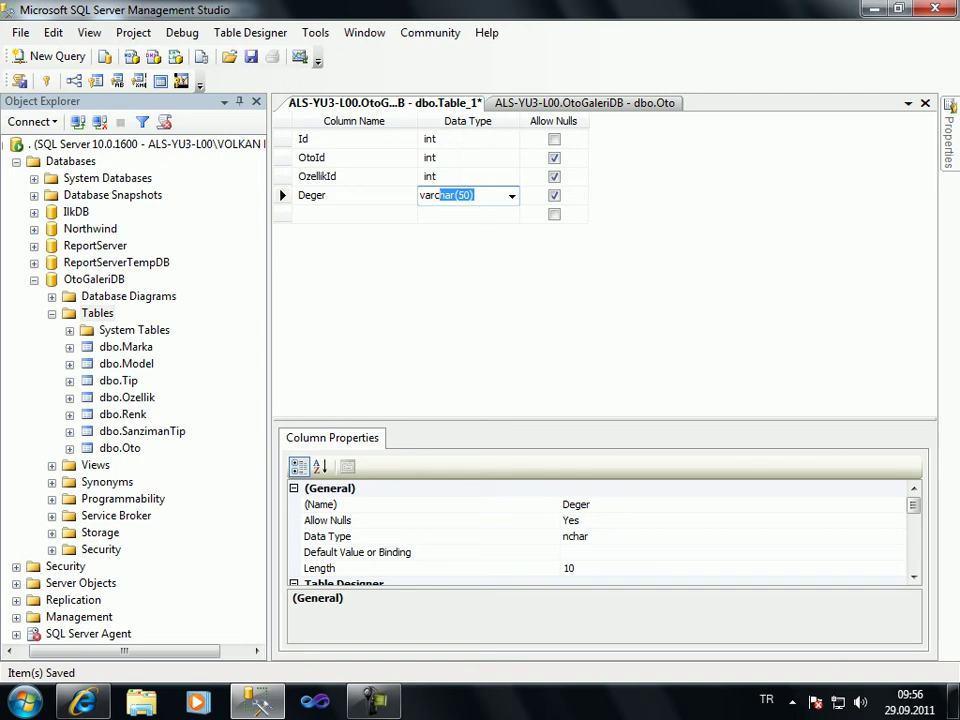
pyautogui.press('Down')
pyautogui.press('Left')
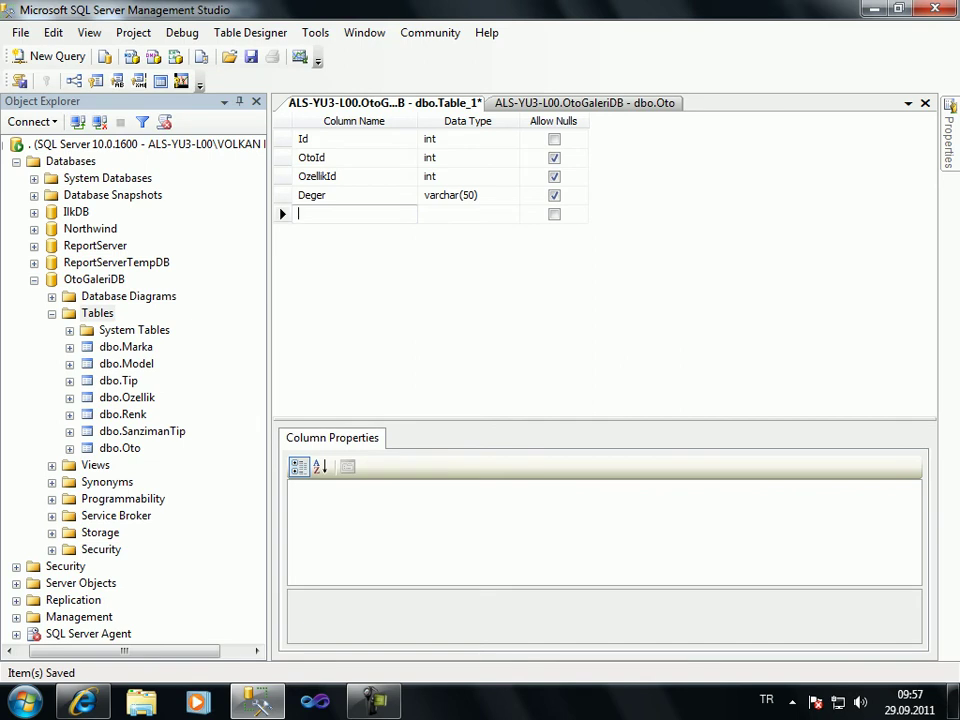
# Switch to Internet Explorer and try to open the vatancomputer website.
pyautogui.click(83, 702)
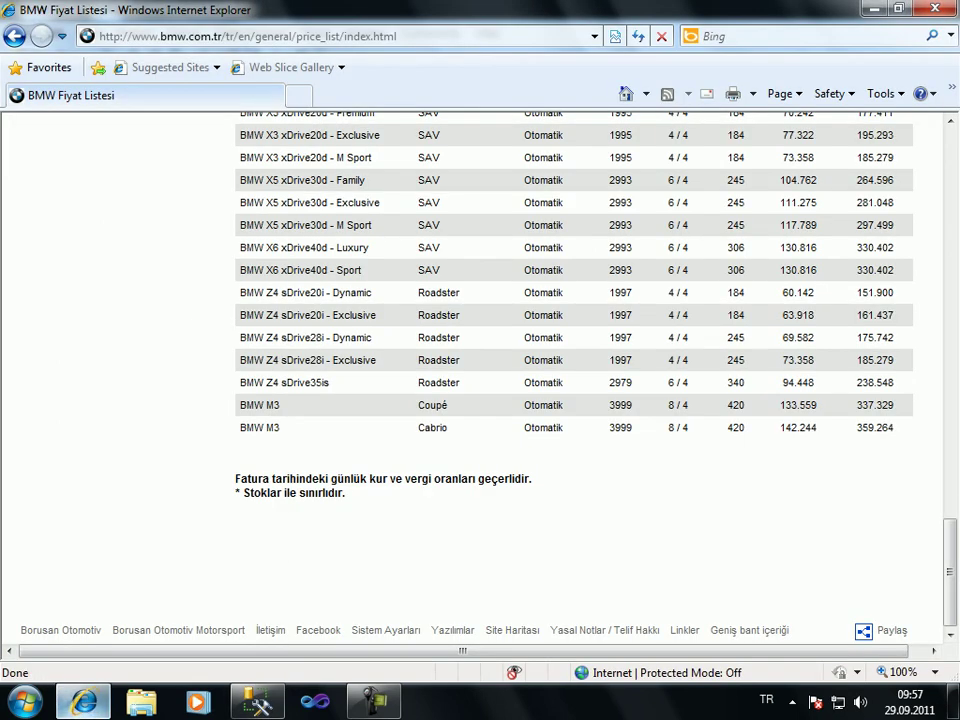
pyautogui.click(340, 36)
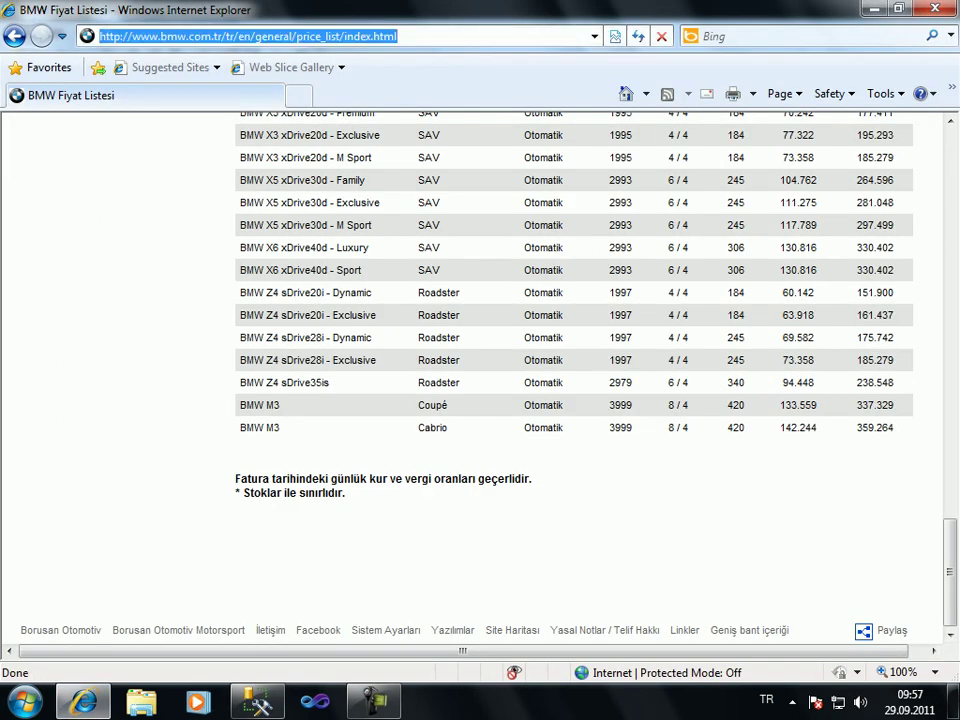
pyautogui.press('Home')
pyautogui.write('vatan')
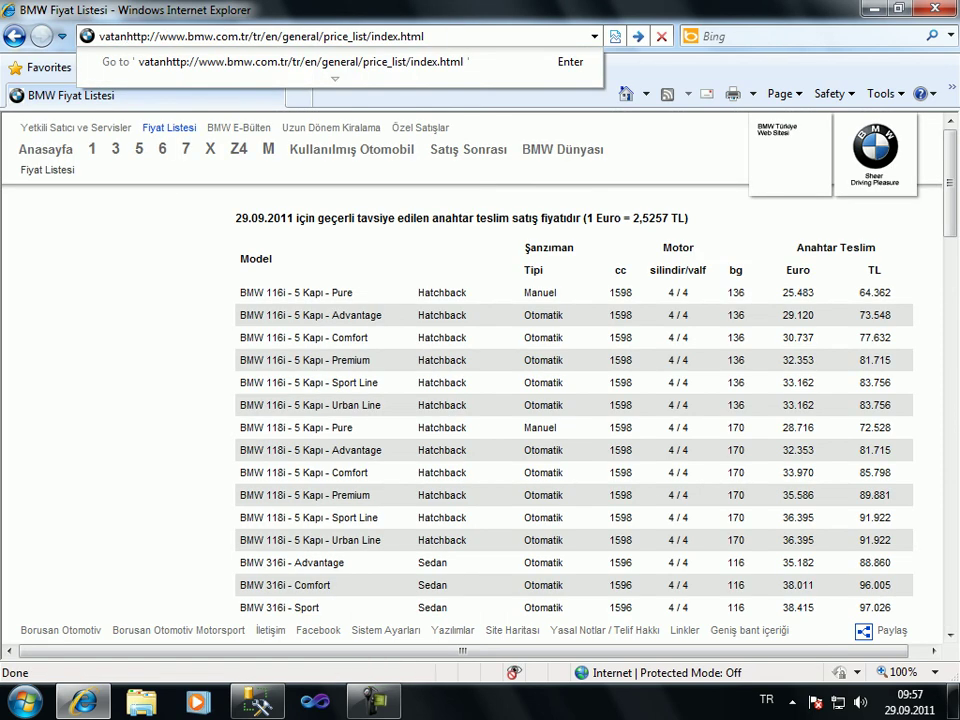
pyautogui.hotkey('alt', 'd')
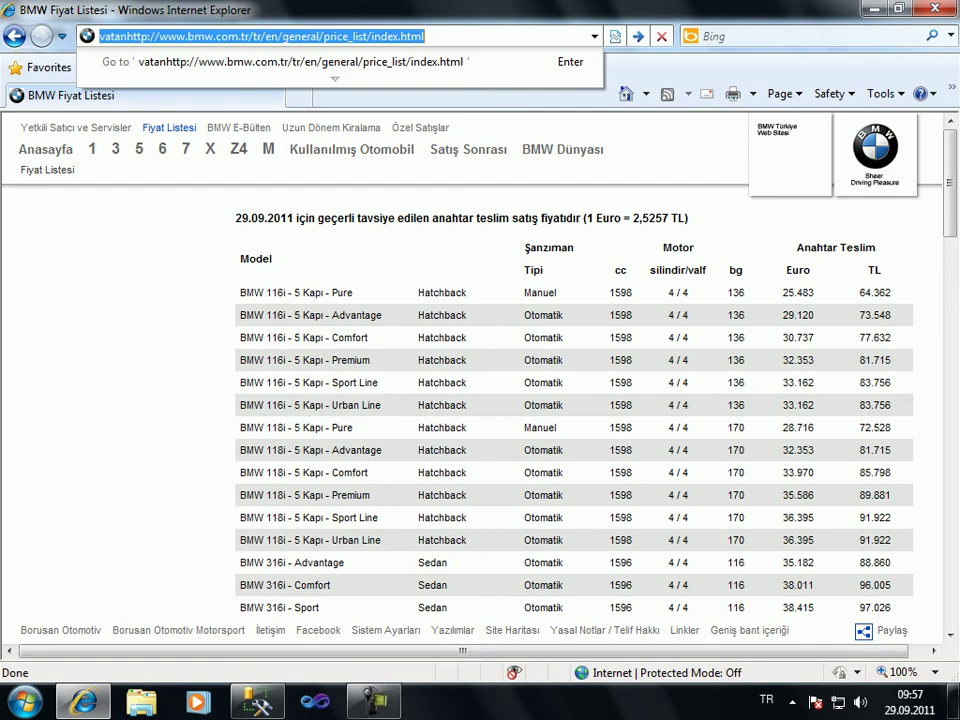
pyautogui.press('BackSpace')
pyautogui.write('vatancomputer')
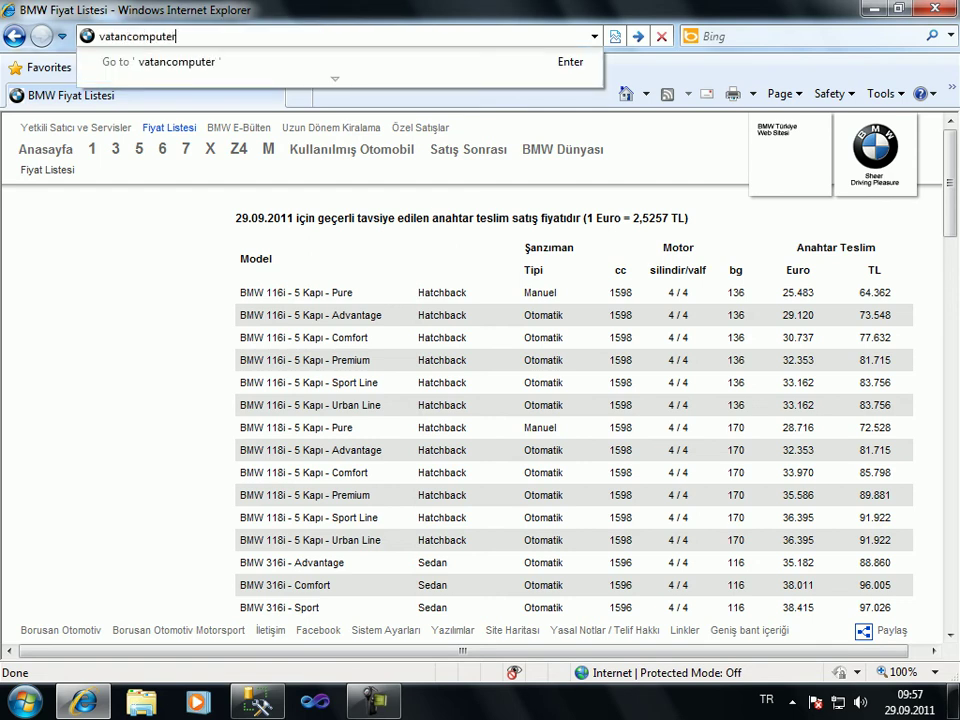
pyautogui.press('Return')
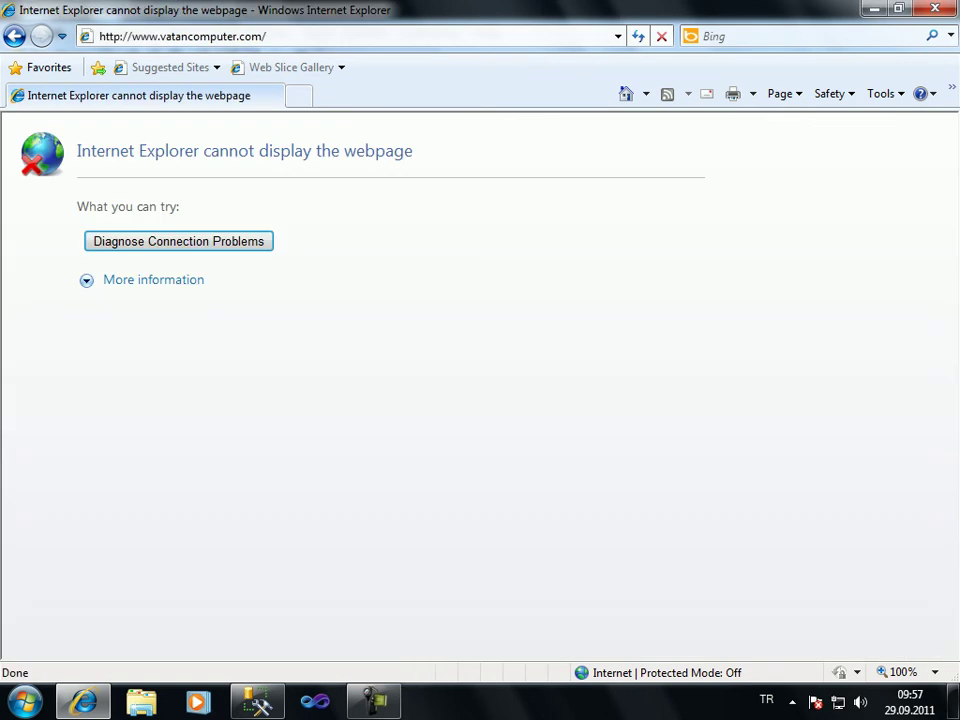
pyautogui.doubleClick(217, 36)
pyautogui.click(217, 36)
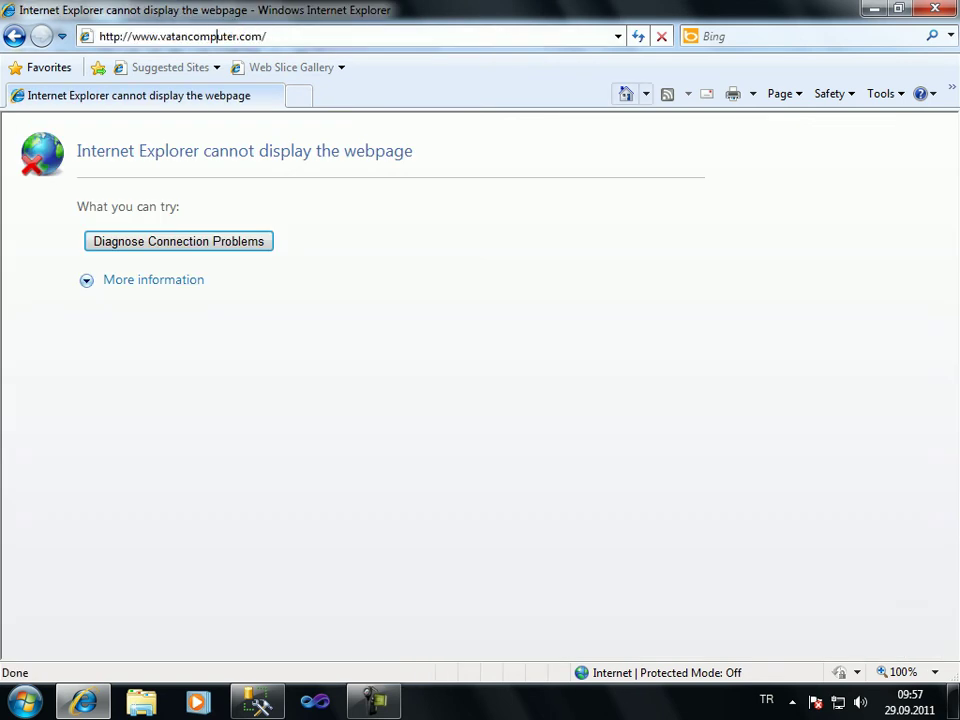
pyautogui.click(626, 93)
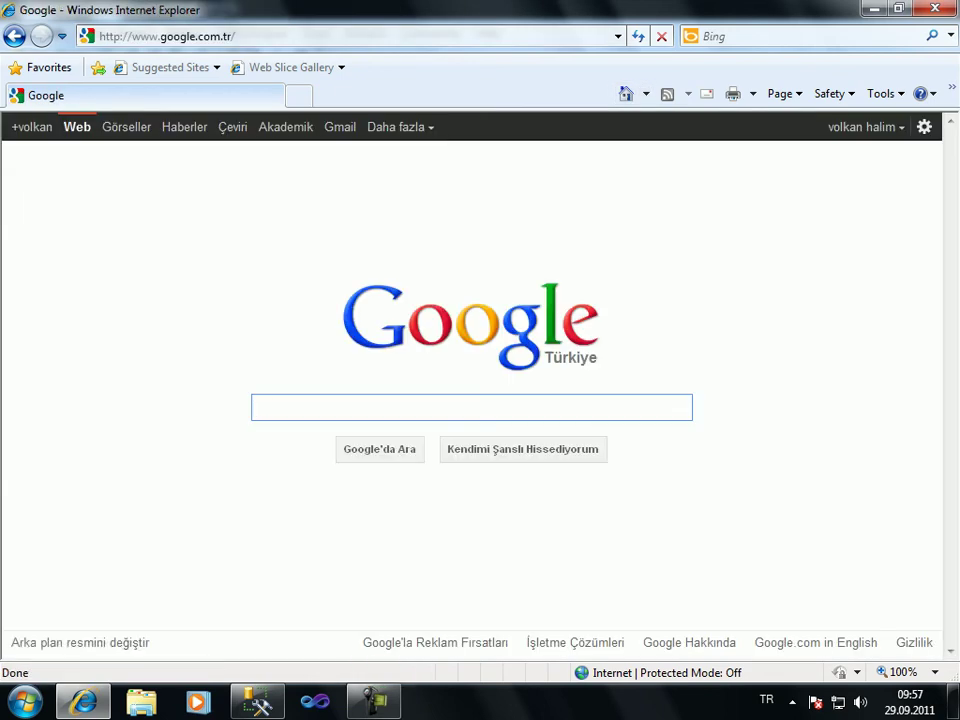
pyautogui.write('vatan bilg')
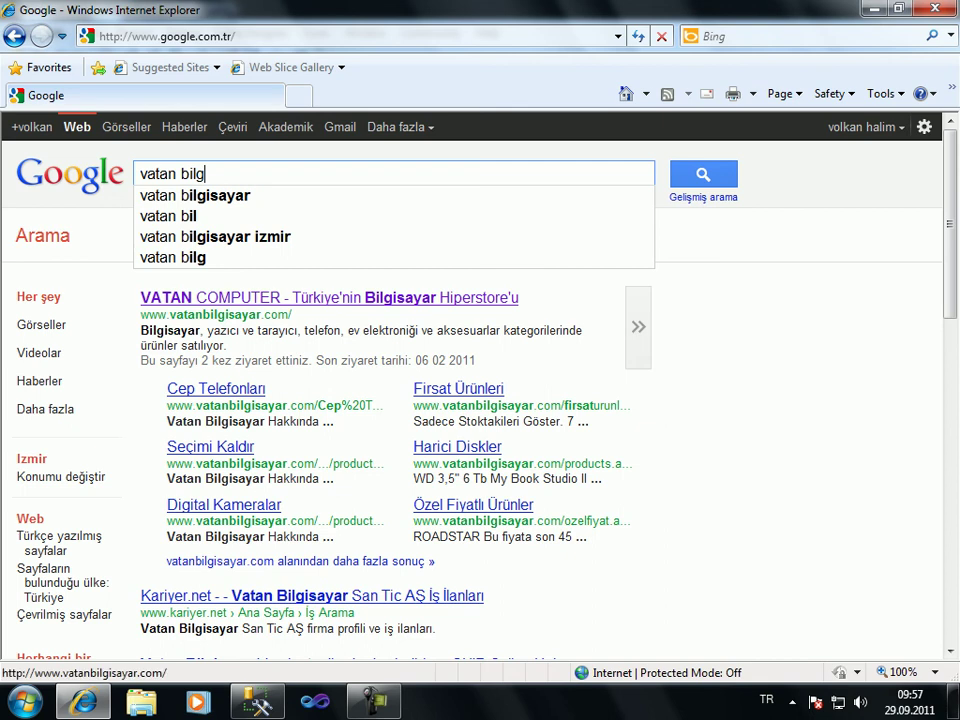
pyautogui.click(328, 298)
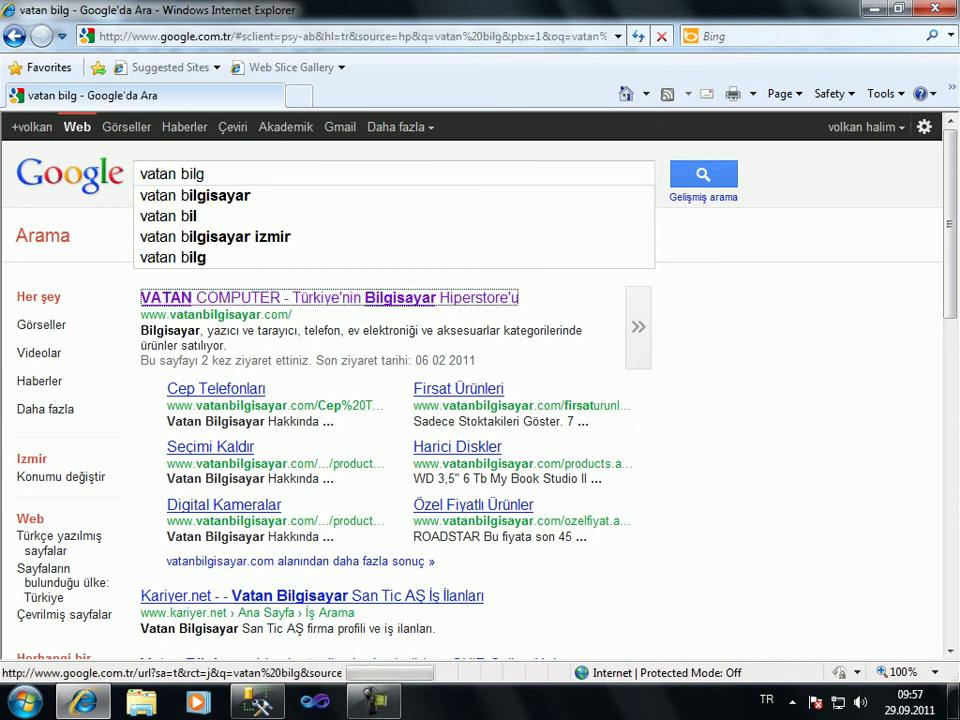
pyautogui.click(165, 298)
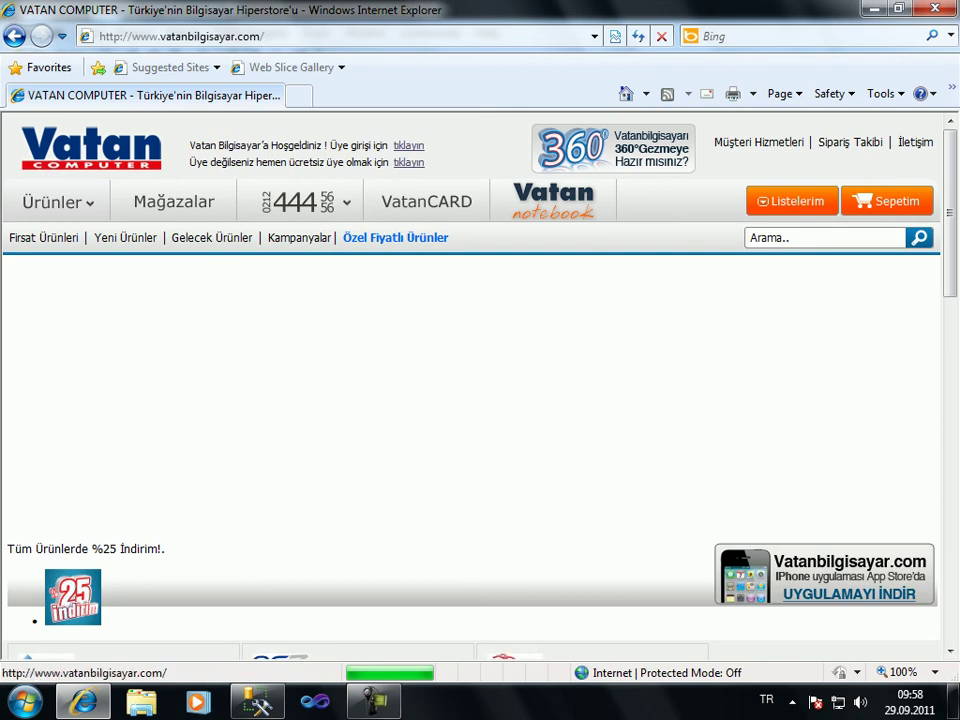
# Look through the store's home page products and product categories, and open the notebook, netbook and tablet listing under Bilgisayar.
pyautogui.scroll(-9, 472, 385)
pyautogui.scroll(1, 472, 385)
pyautogui.scroll(3, 472, 385)
pyautogui.scroll(-3, 475, 400)
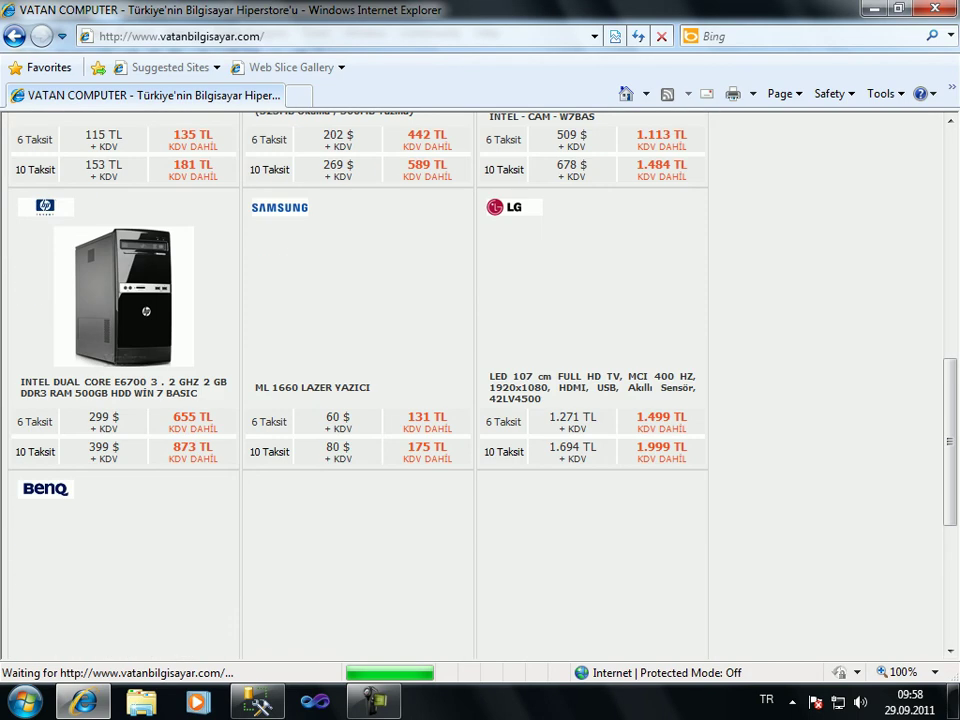
pyautogui.scroll(7, 475, 400)
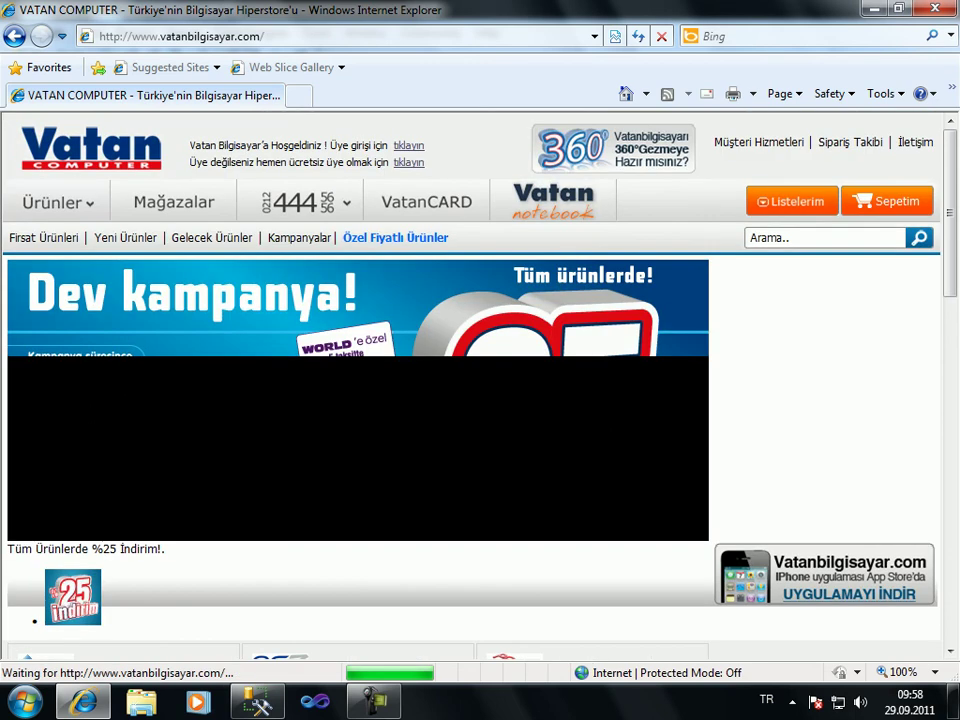
pyautogui.moveTo(58, 203)
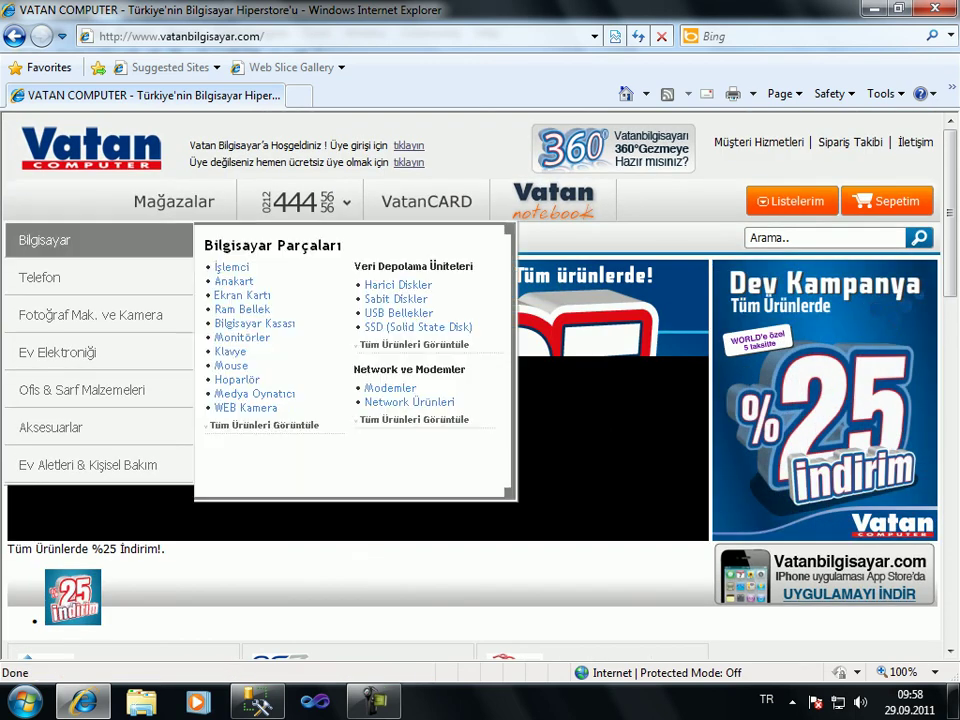
pyautogui.moveTo(60, 278)
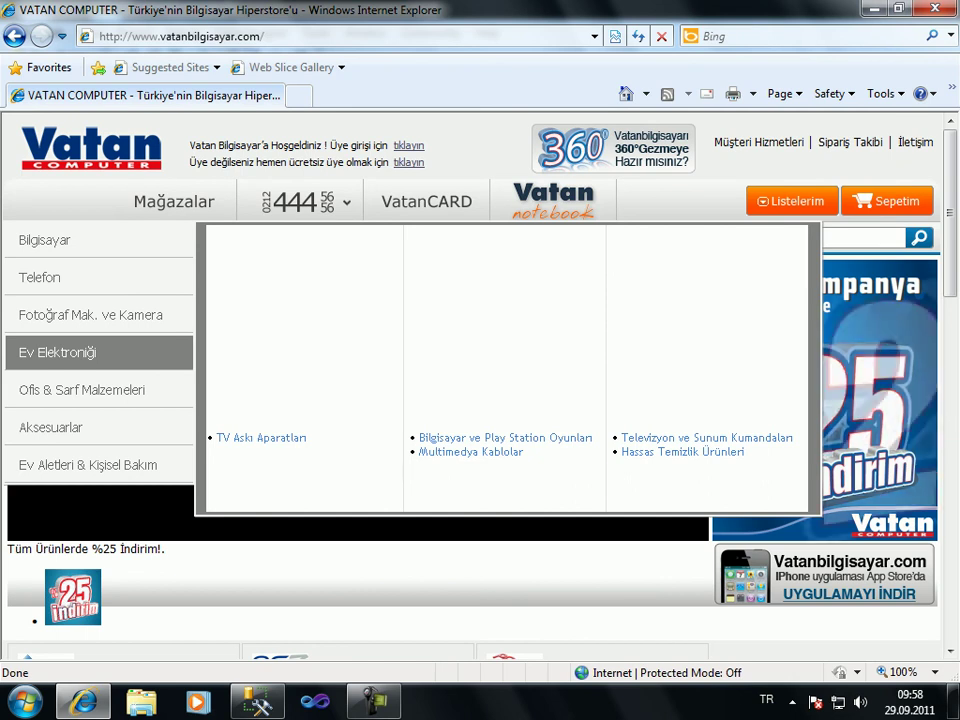
pyautogui.moveTo(82, 390)
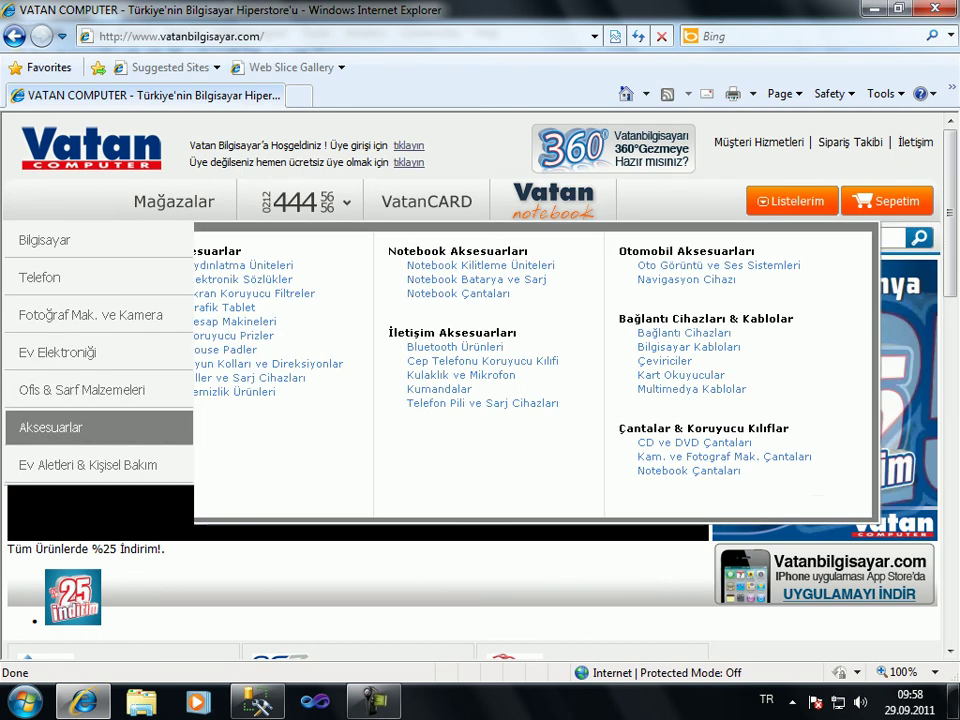
pyautogui.moveTo(82, 240)
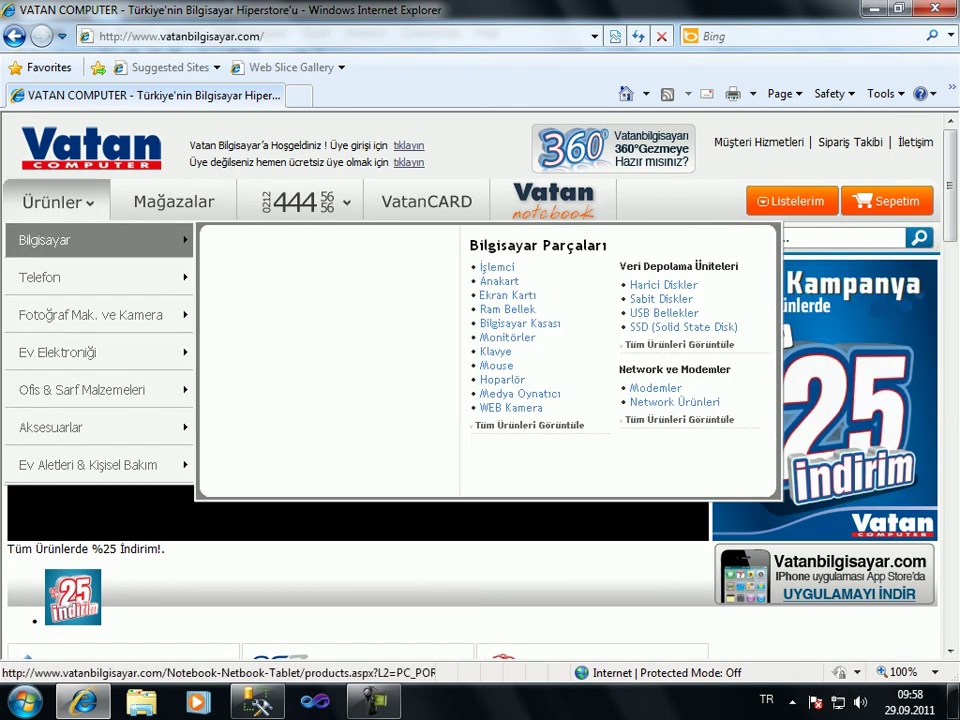
pyautogui.click(265, 297)
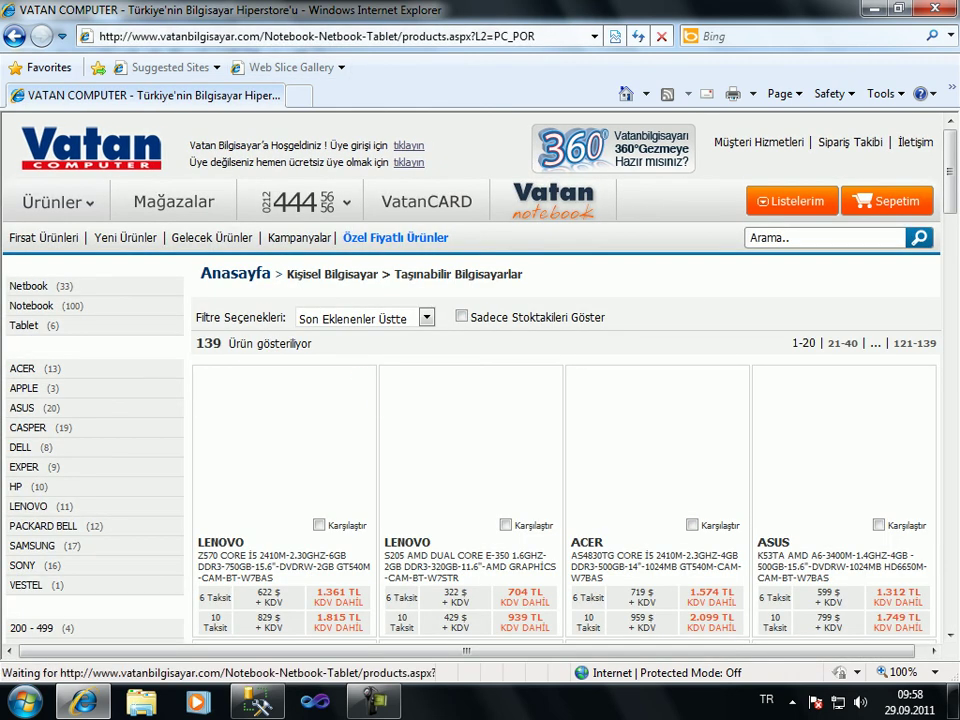
# Highlight the products.aspx page name in the listing's address and examine the portable computers and their filter groups.
pyautogui.click(316, 36)
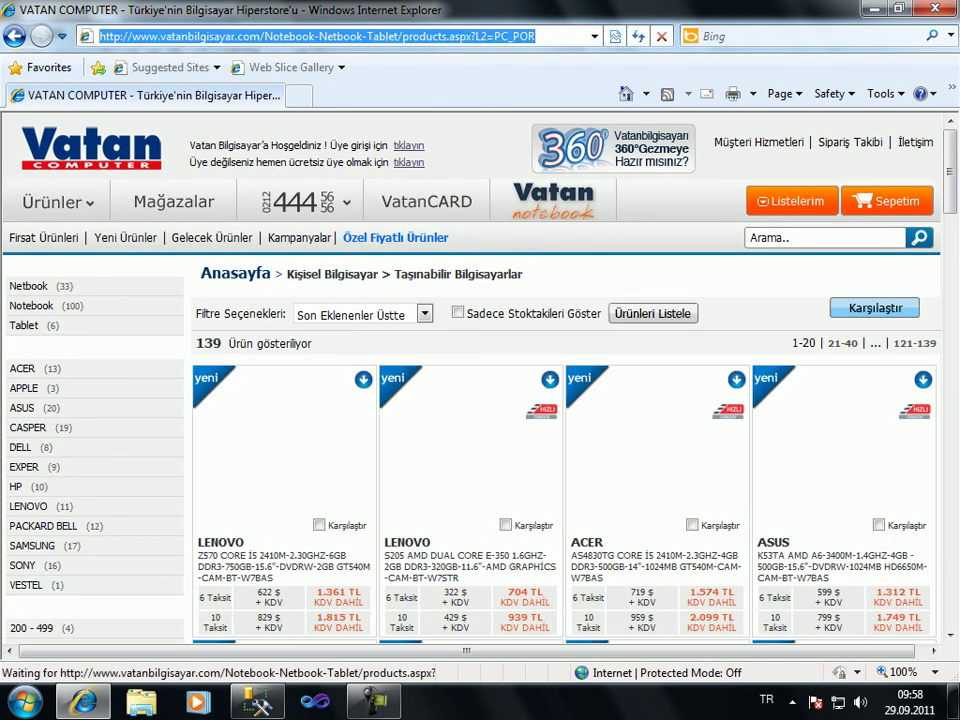
pyautogui.click(405, 36)
pyautogui.moveTo(402, 36); pyautogui.dragTo(472, 36)
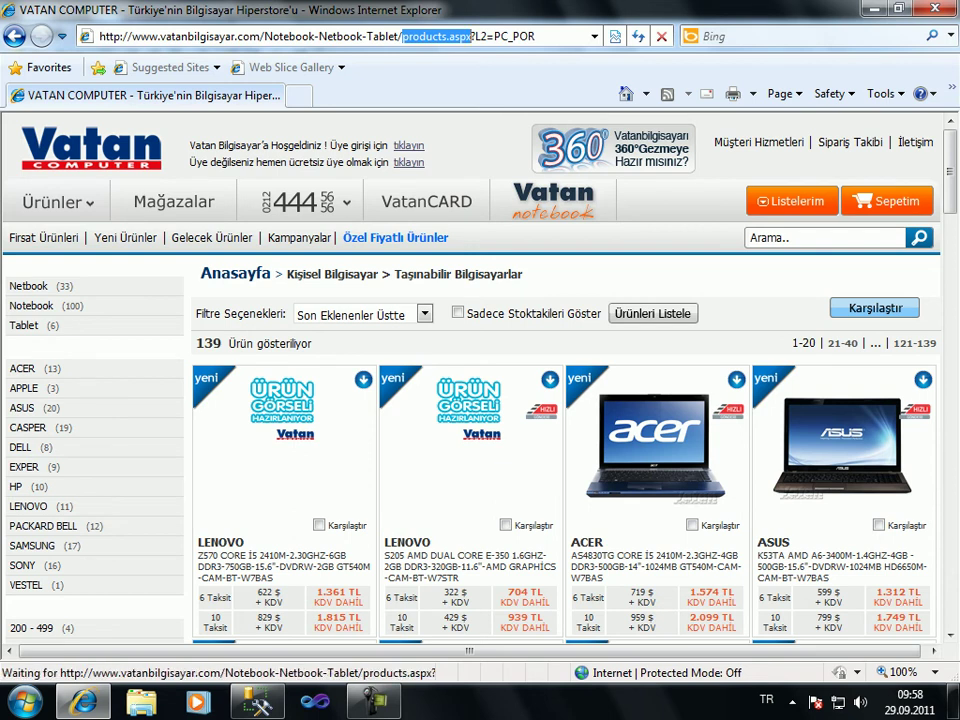
pyautogui.click(560, 343)
pyautogui.scroll(-3, 560, 343)
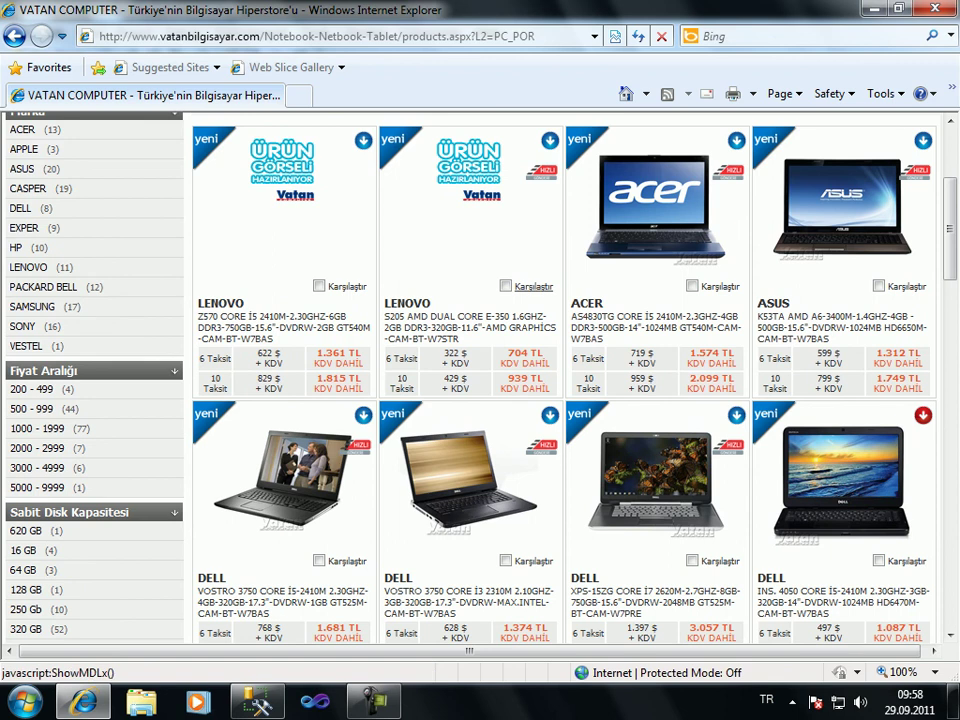
# Open the Cep Telefonları listing from the Telefon category and look over its phones and filter groups.
pyautogui.moveTo(58, 203)
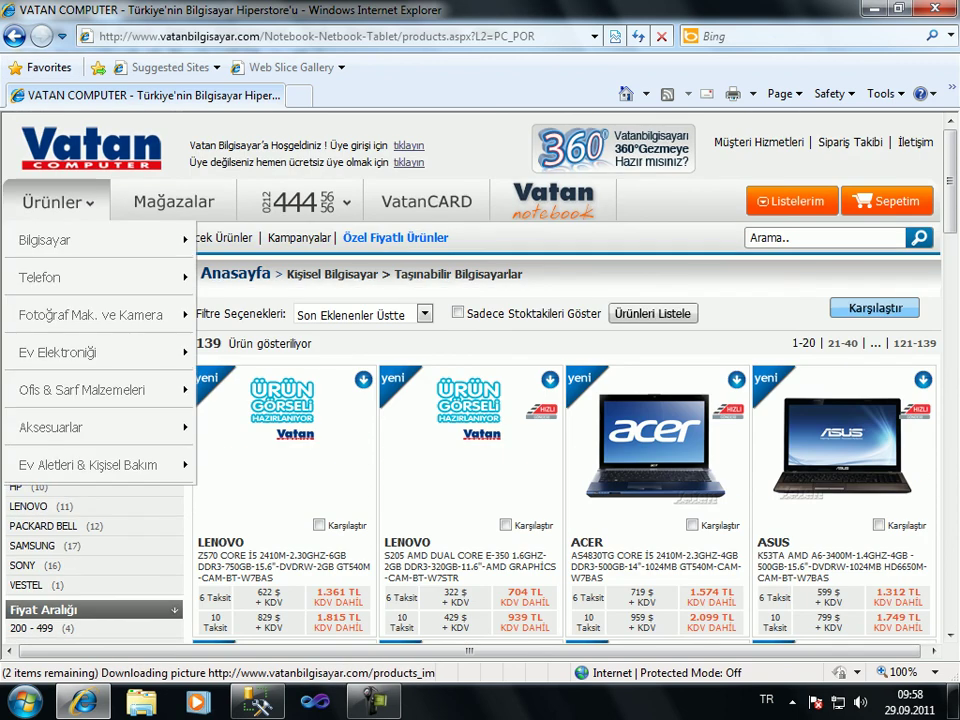
pyautogui.moveTo(98, 278)
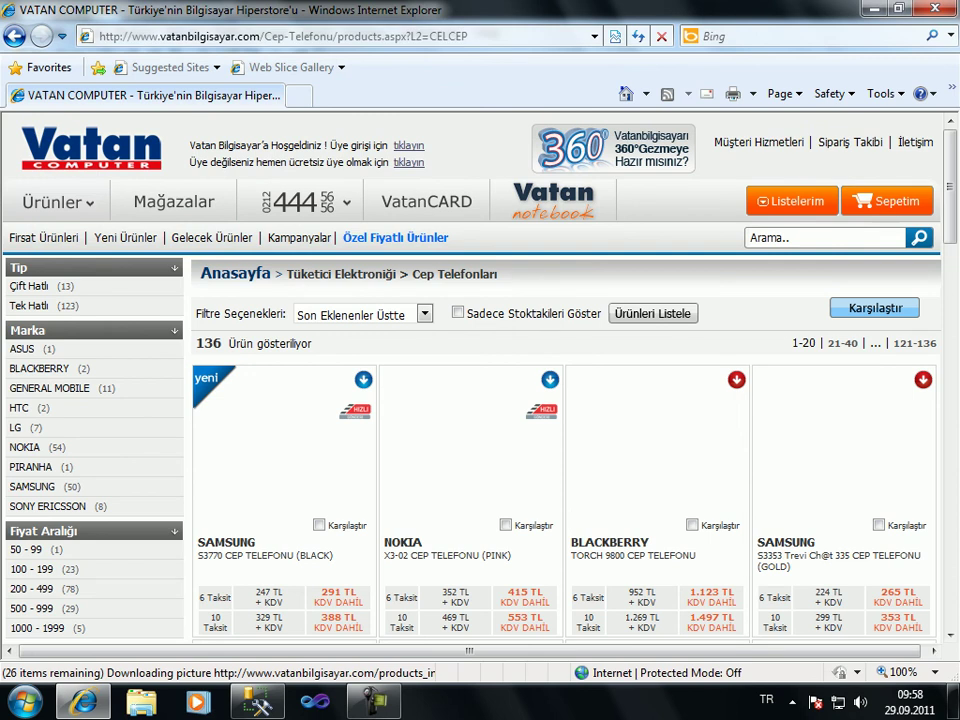
pyautogui.scroll(-1, 447, 396)
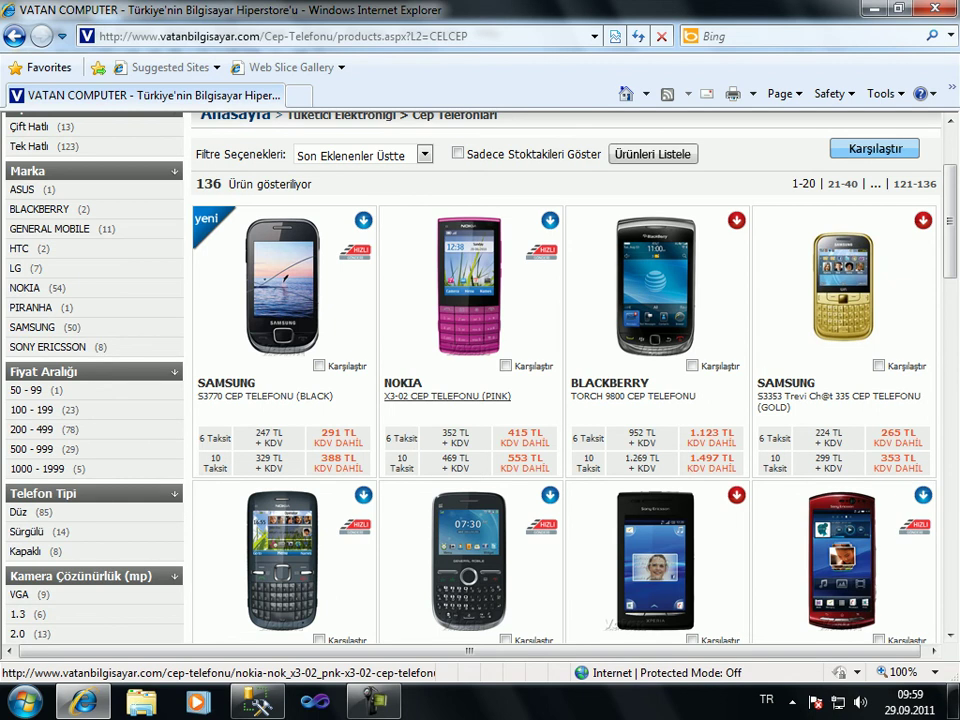
pyautogui.scroll(2, 330, 460)
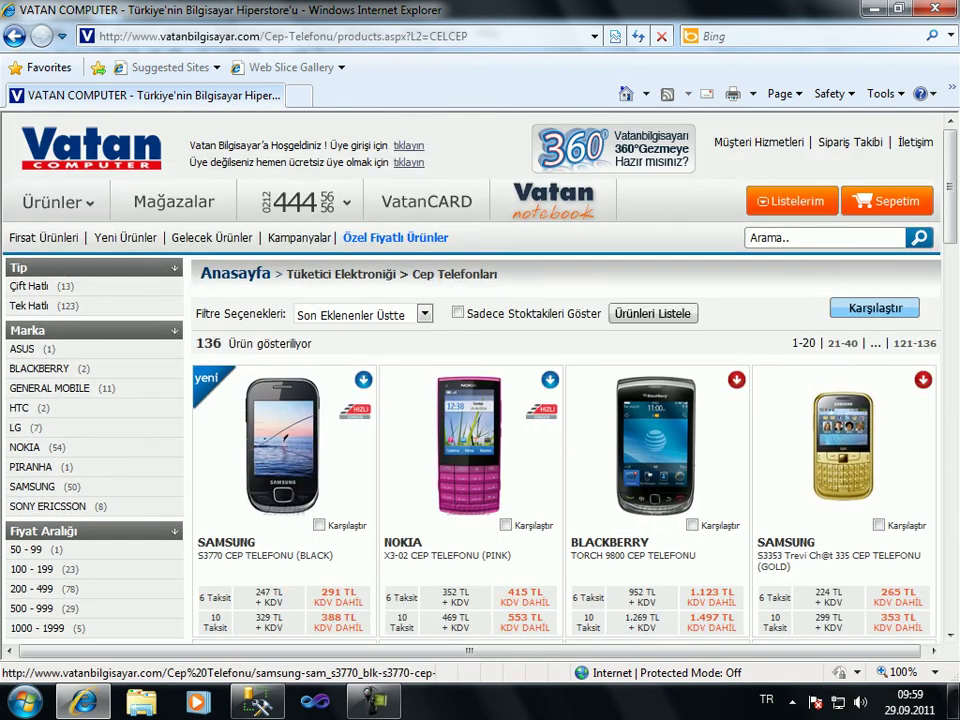
# Open the NOKIA X3-02 CEP TELEFONU (PINK) product page and examine its feature details.
pyautogui.click(468, 446)
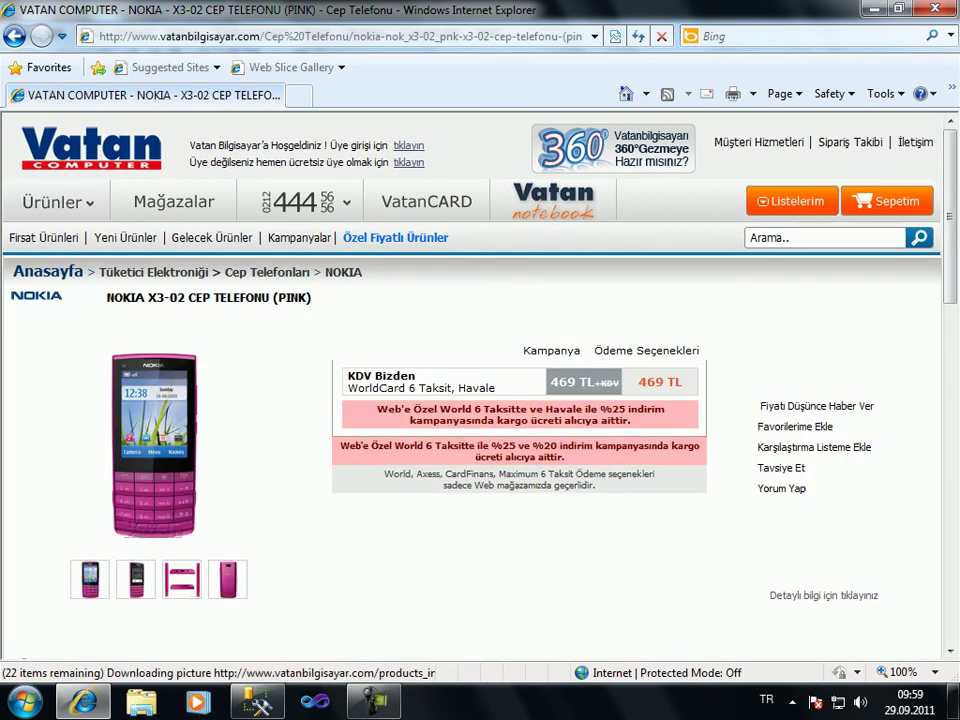
pyautogui.scroll(-8, 470, 386)
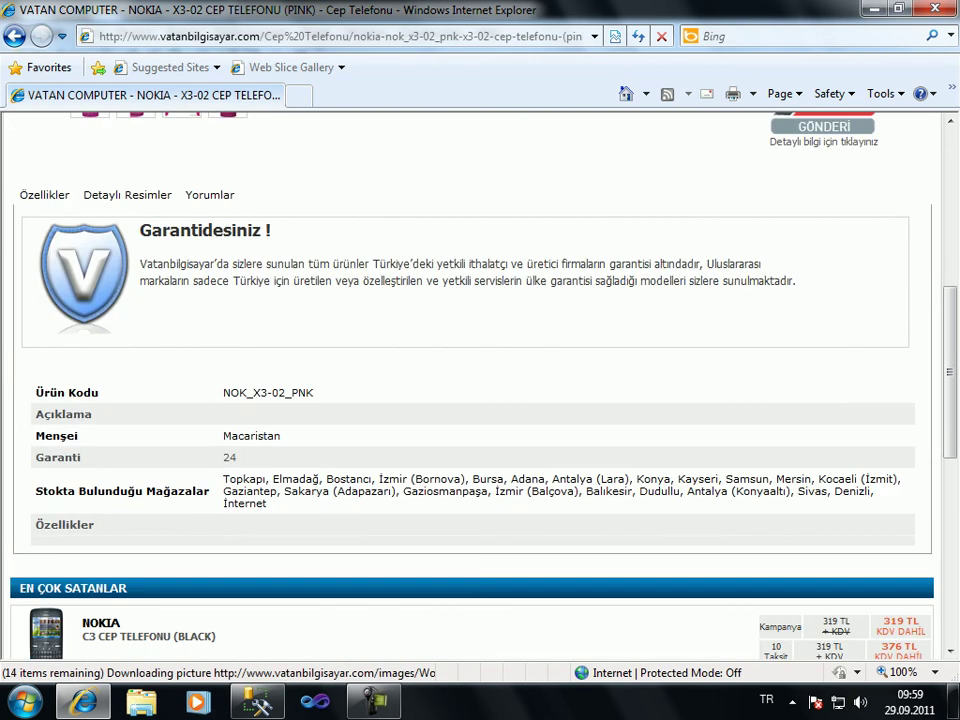
pyautogui.scroll(3, 470, 386)
pyautogui.scroll(4, 480, 390)
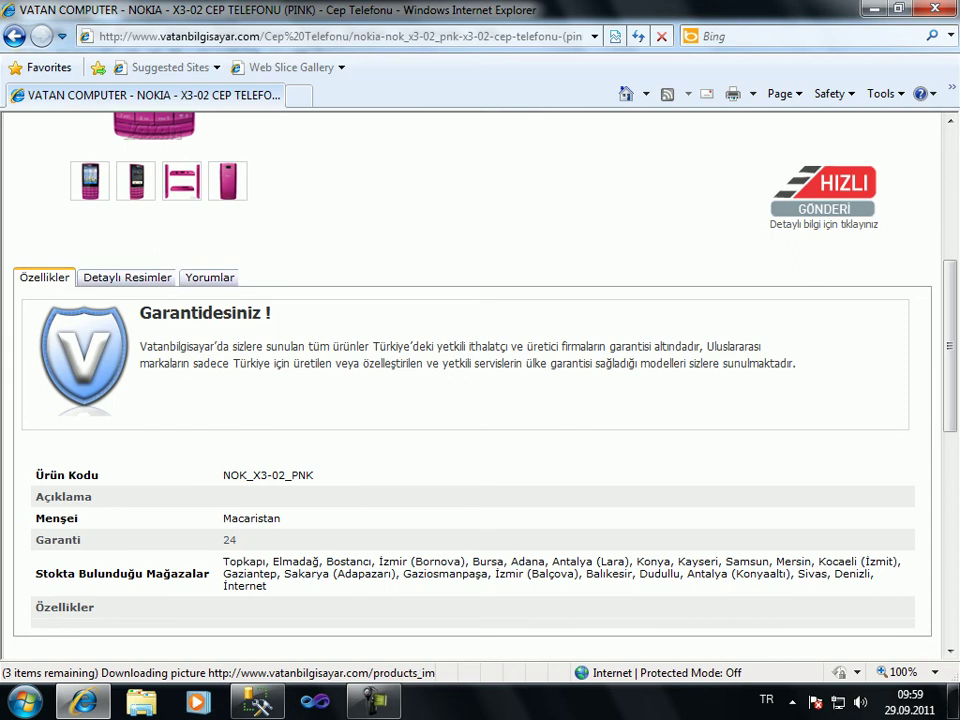
pyautogui.scroll(-3, 480, 386)
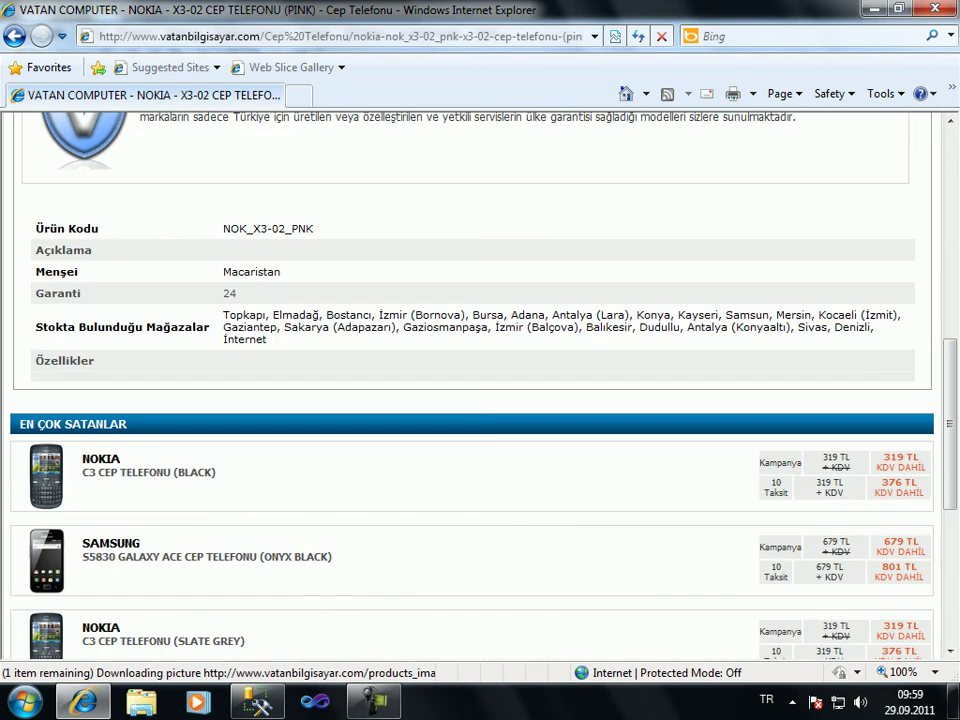
pyautogui.scroll(8, 480, 386)
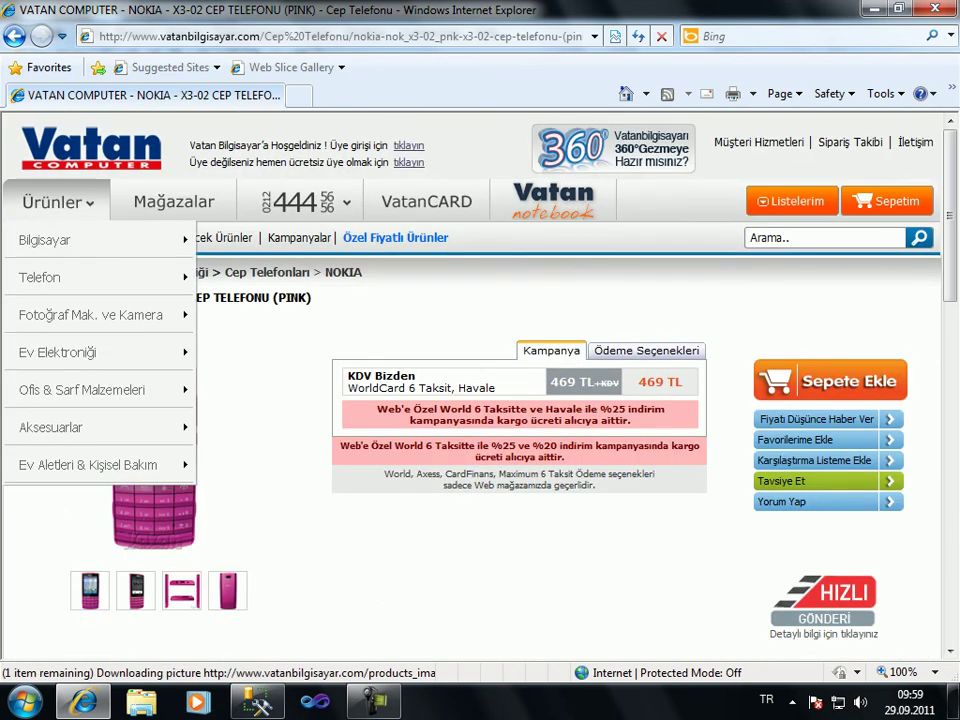
# Return to the Cep Telefonları listing and examine its phones and filter groups, including connection features and mobile operating system.
pyautogui.moveTo(98, 240)
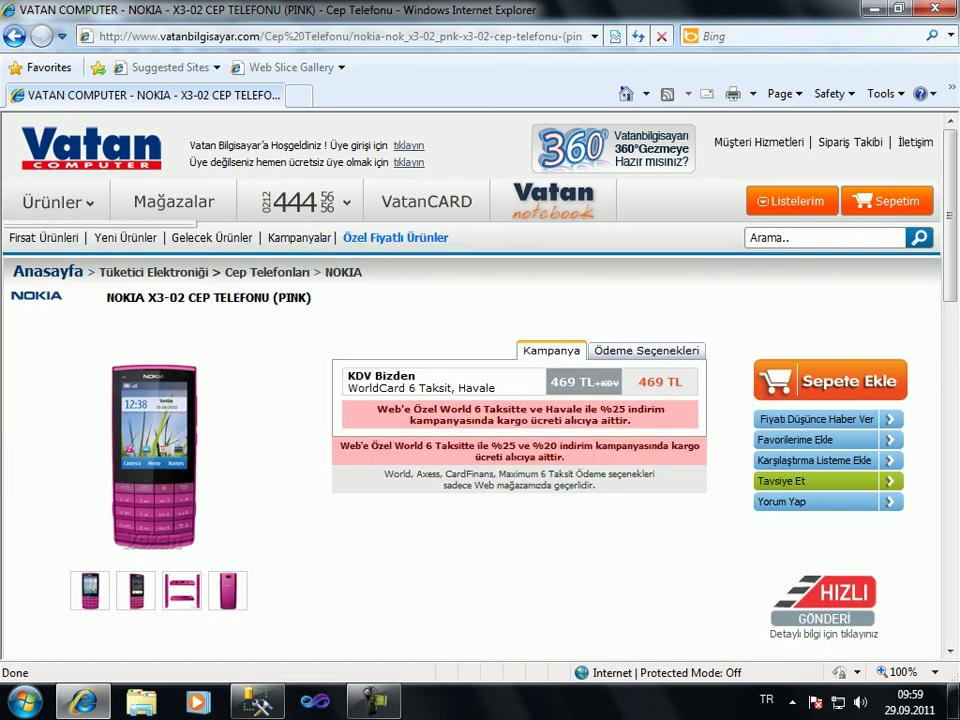
pyautogui.click(14, 36)
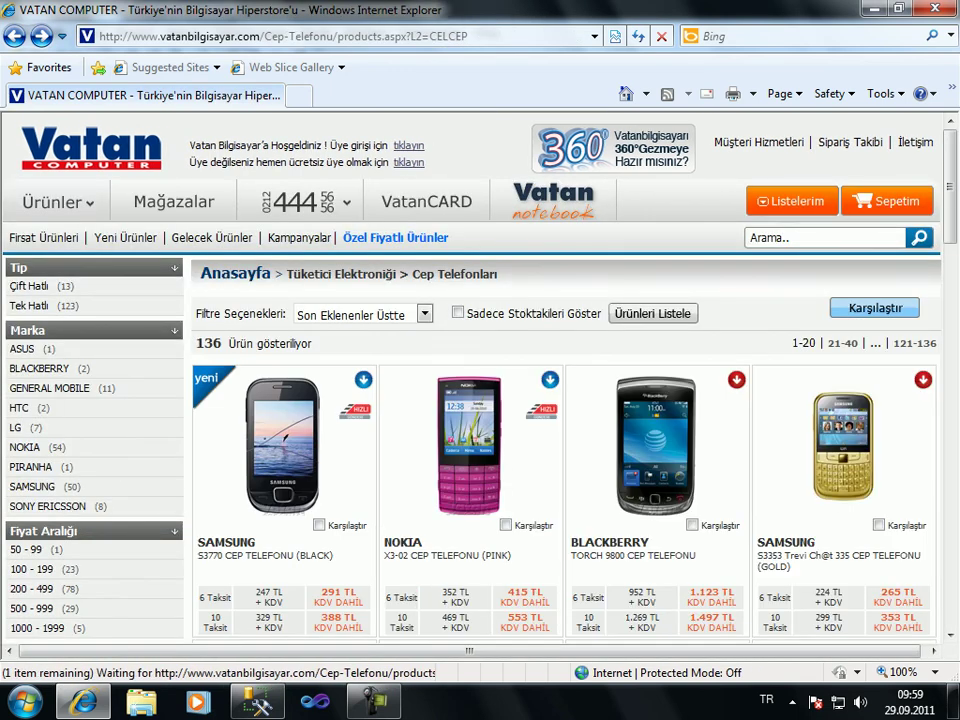
pyautogui.scroll(-3, 470, 376)
pyautogui.scroll(-3, 285, 380)
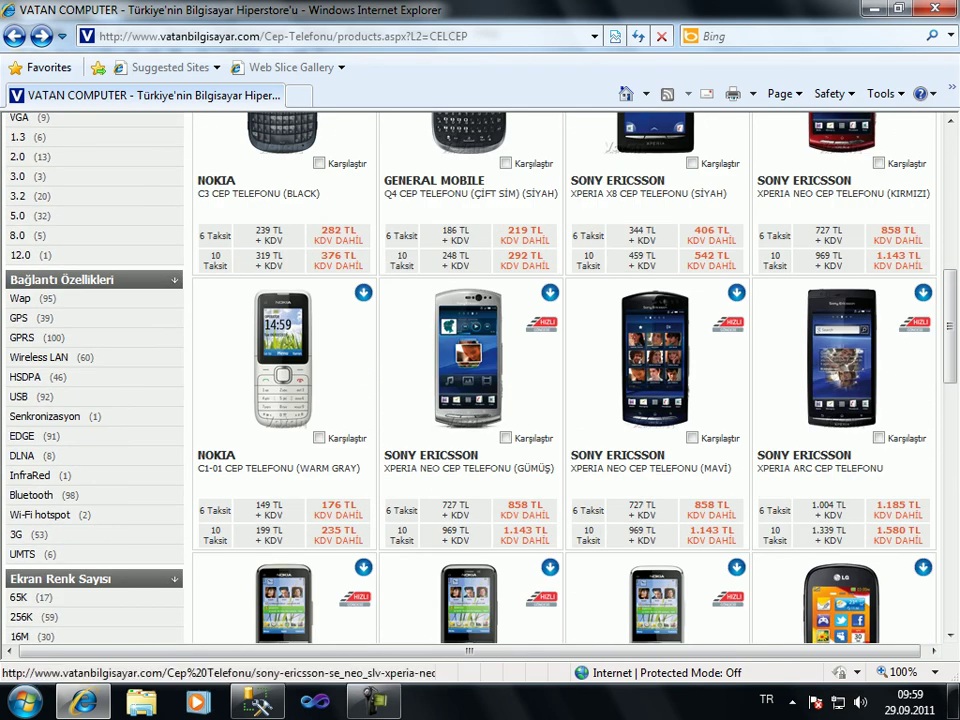
pyautogui.scroll(-6, 565, 400)
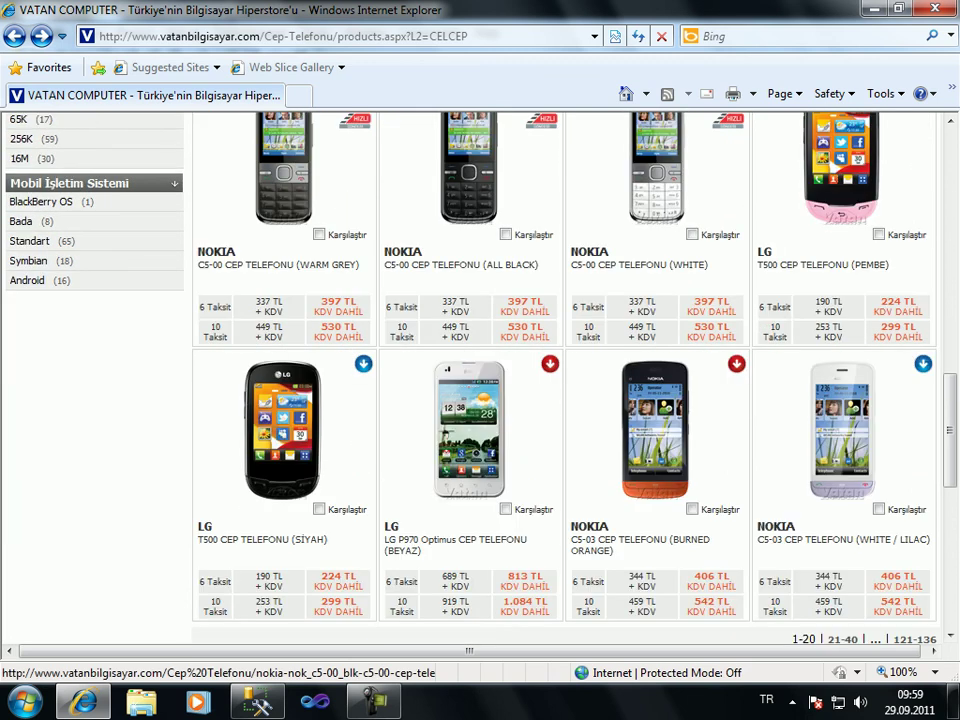
pyautogui.scroll(4, 565, 380)
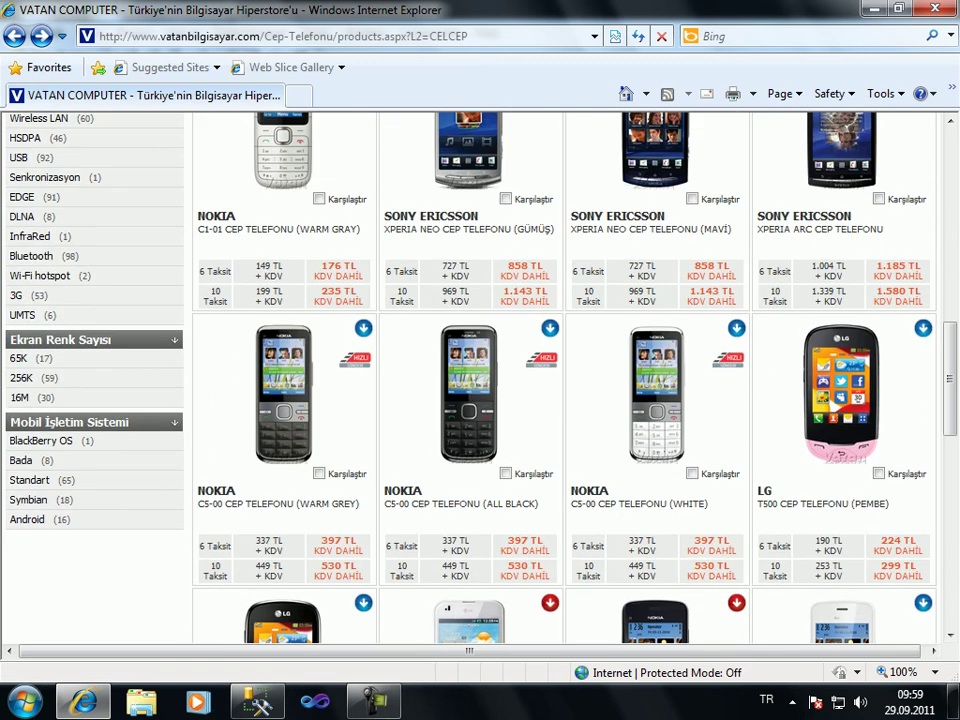
pyautogui.scroll(5, 565, 380)
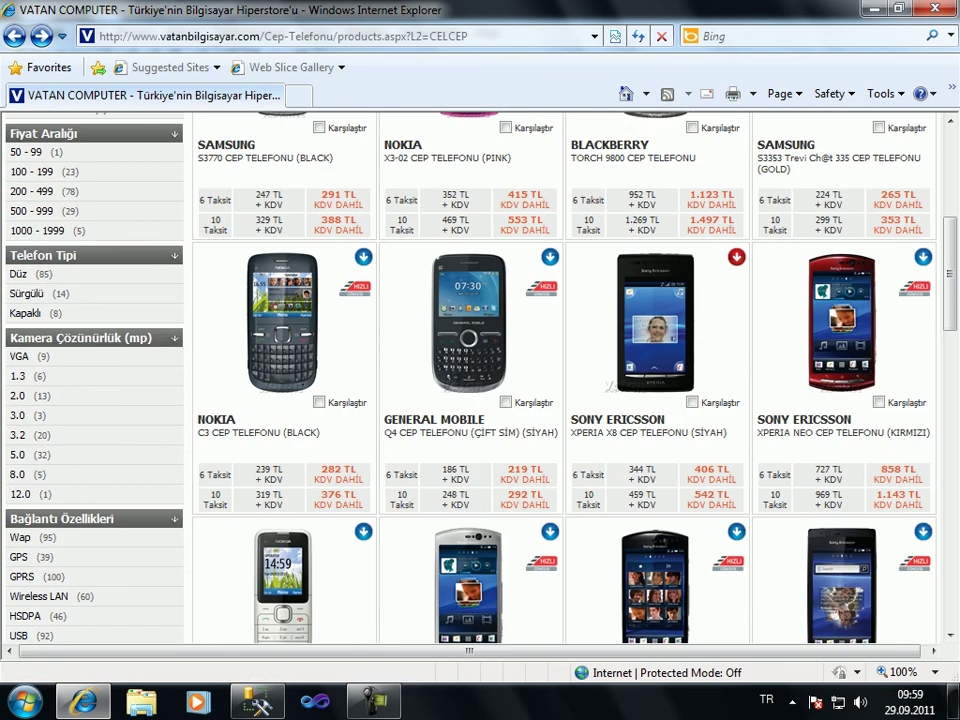
# Open the SONY ERICSSON XPERIA X8 CEP TELEFONU (SİYAH) product page and examine its features, detailed pictures and reviews.
pyautogui.click(655, 325)
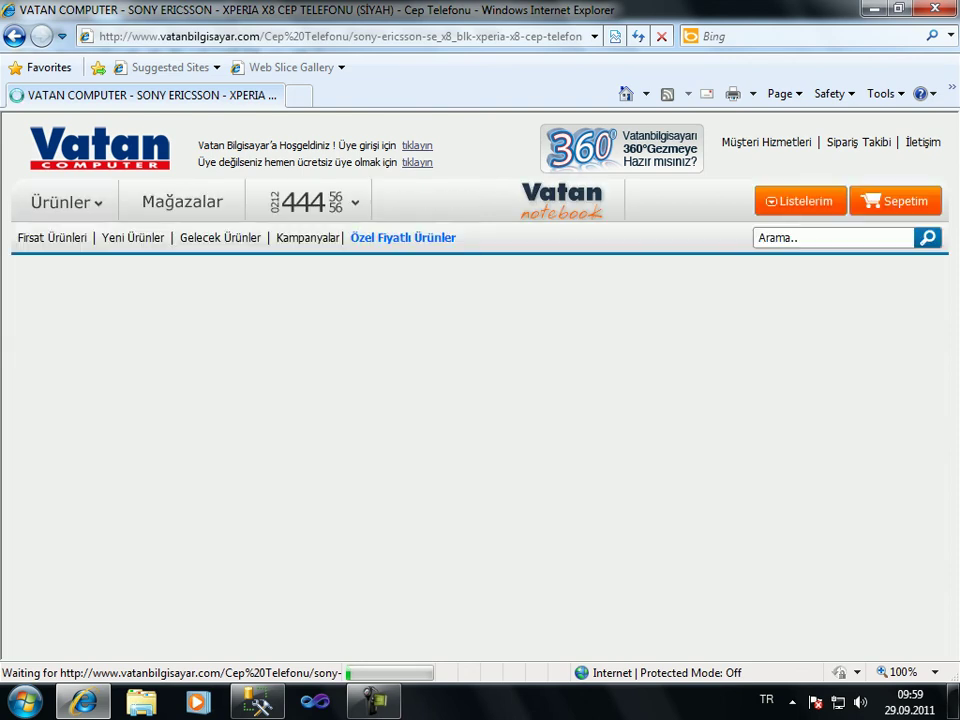
pyautogui.scroll(-5, 480, 390)
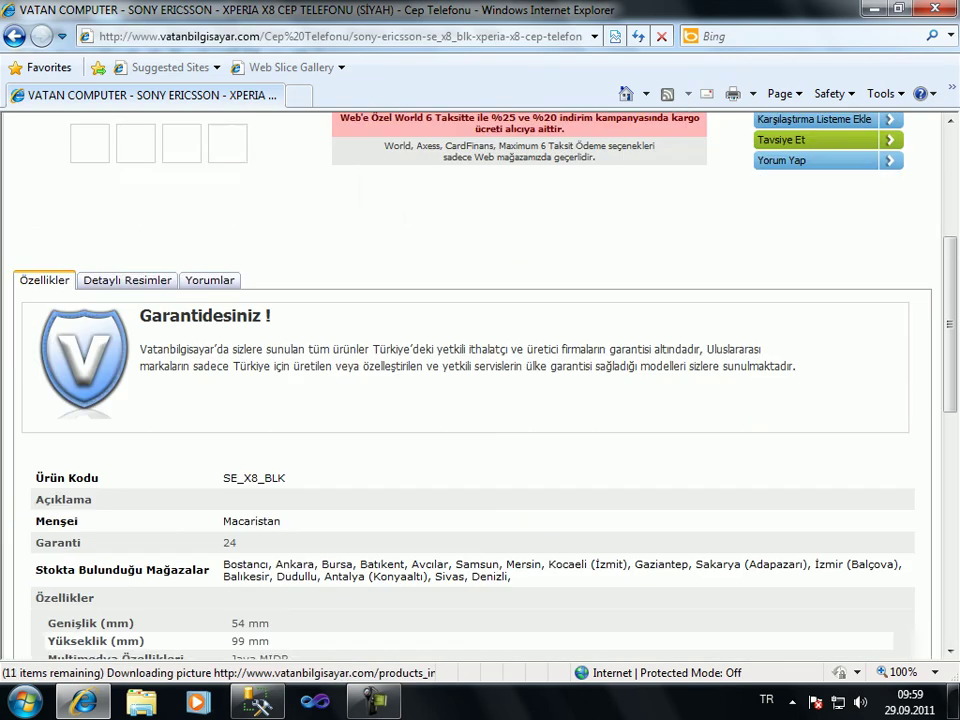
pyautogui.scroll(-2, 480, 390)
pyautogui.scroll(3, 480, 390)
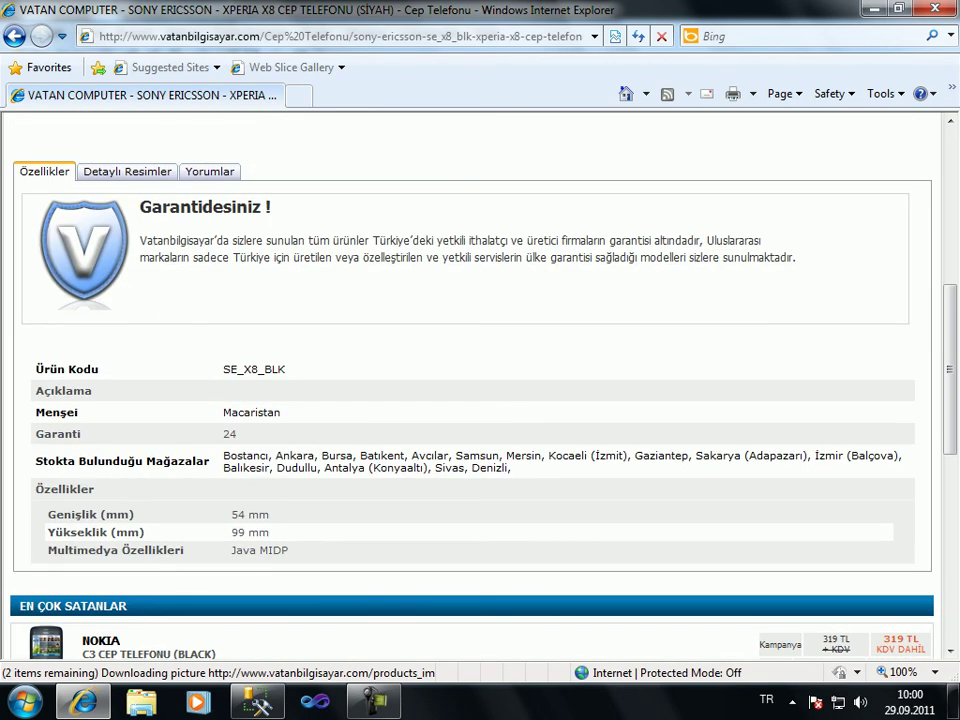
pyautogui.click(127, 172)
pyautogui.click(210, 172)
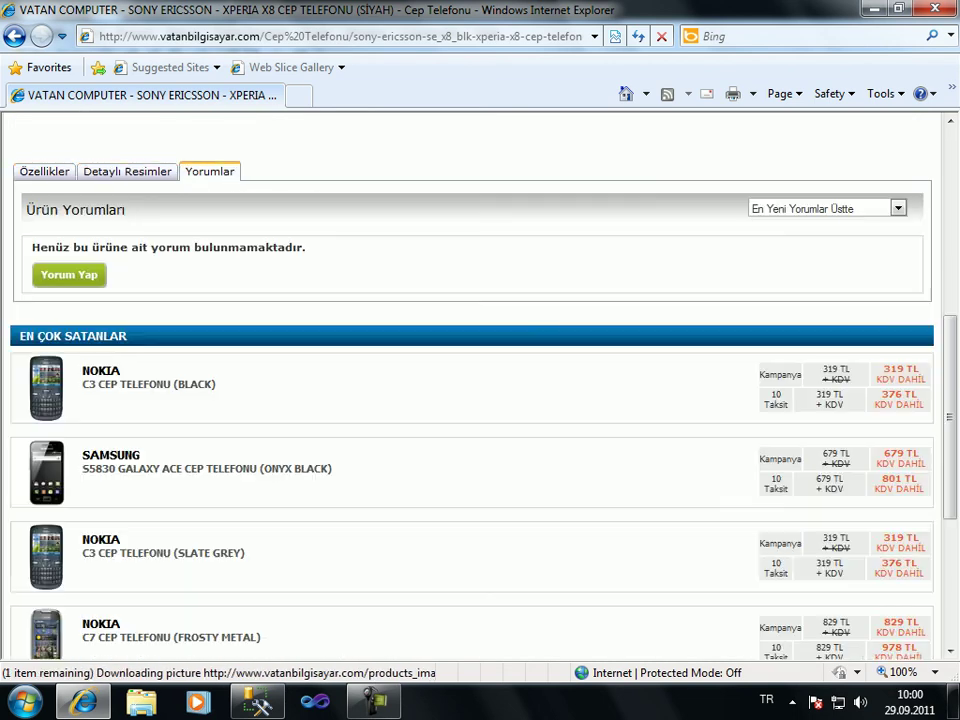
pyautogui.scroll(-1, 480, 390)
pyautogui.scroll(2, 480, 390)
pyautogui.click(44, 253)
pyautogui.scroll(3, 480, 390)
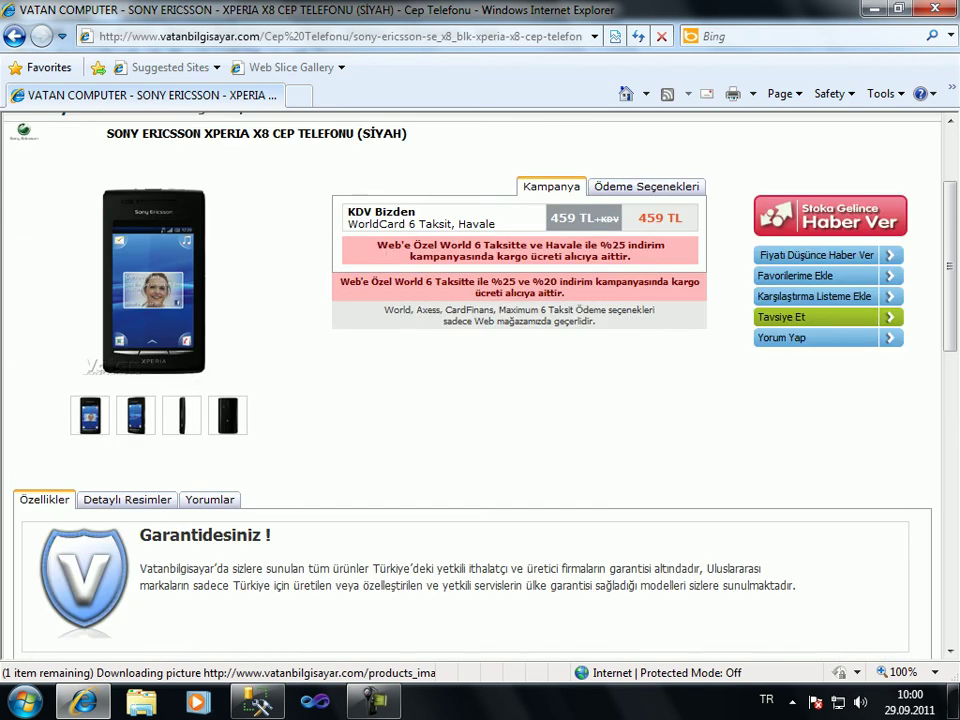
pyautogui.scroll(2, 480, 385)
# Open the Taşınabilir Bilgisayar listing under Bilgisayar and examine the feature details of the ACER AS4830TG laptop.
pyautogui.moveTo(58, 202)
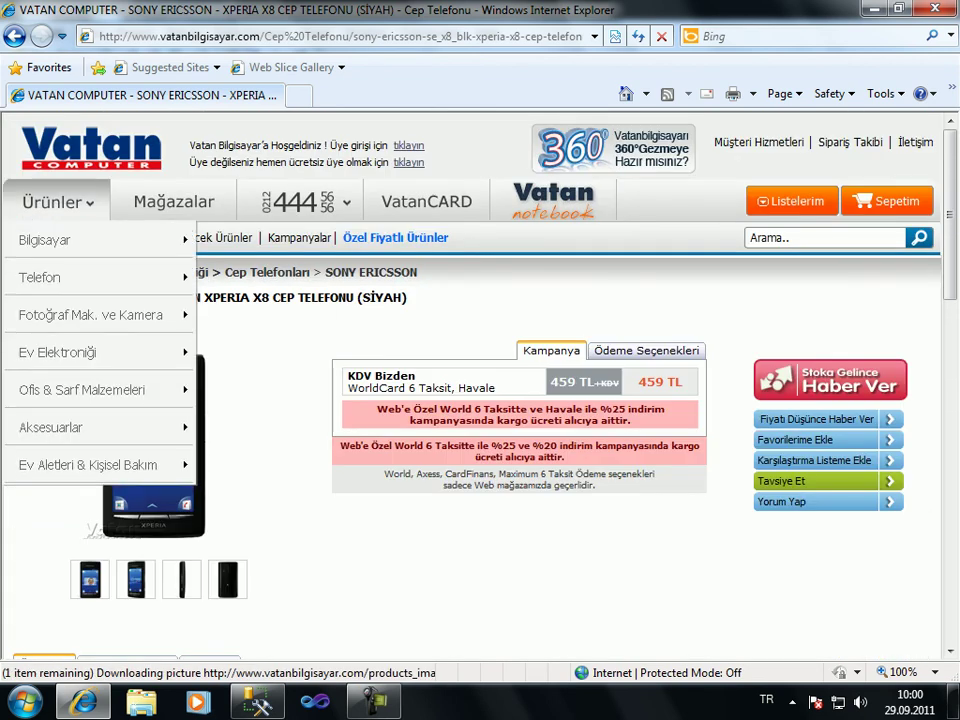
pyautogui.moveTo(58, 240)
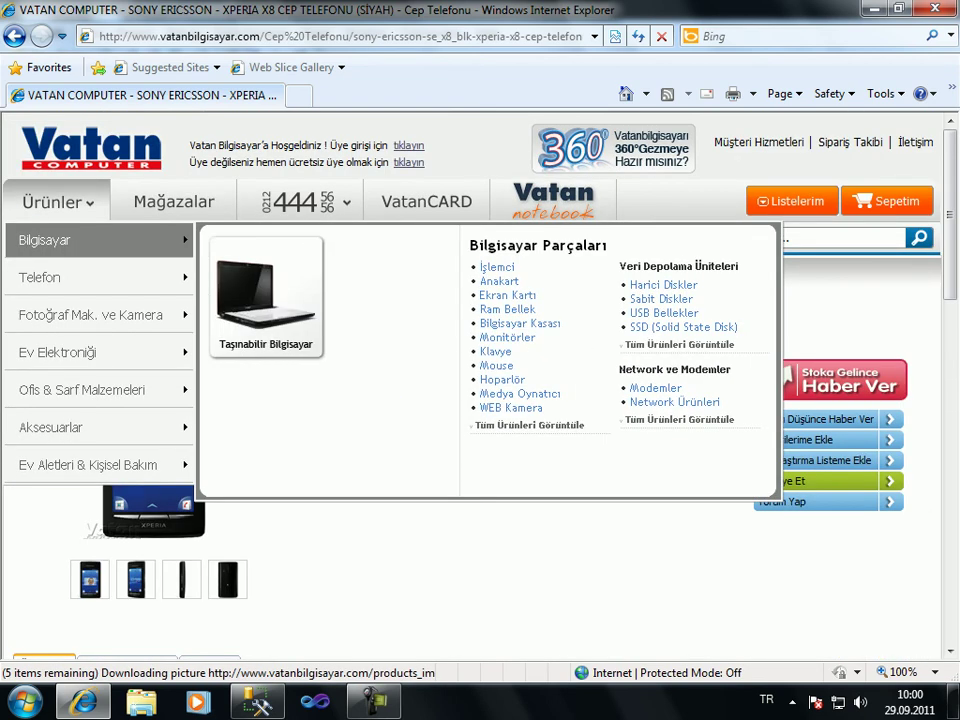
pyautogui.click(265, 297)
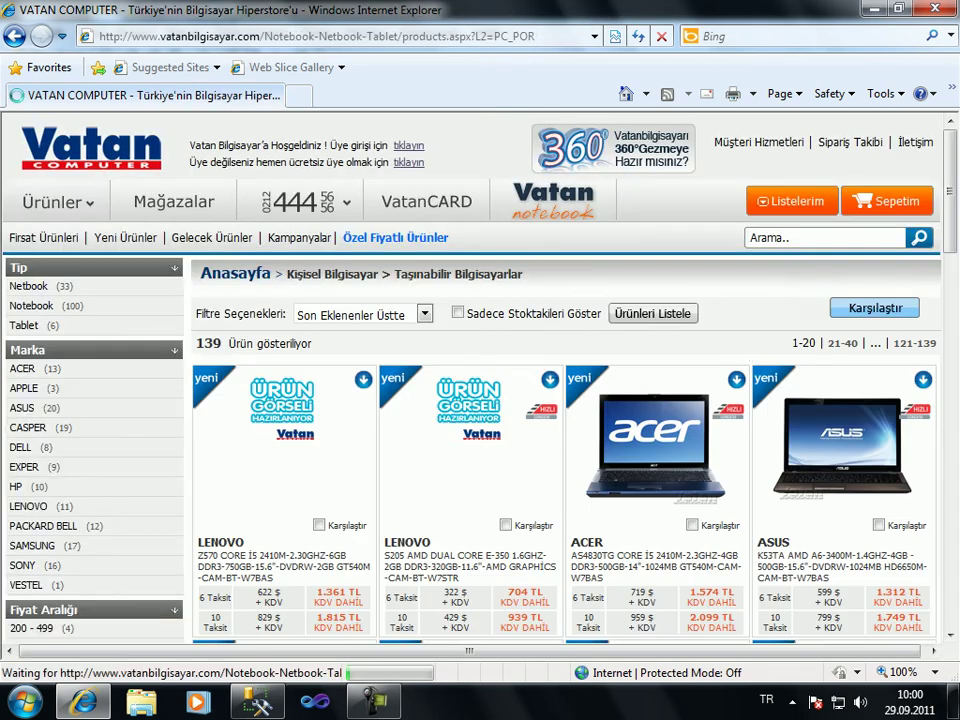
pyautogui.scroll(-2, 480, 380)
pyautogui.click(655, 208)
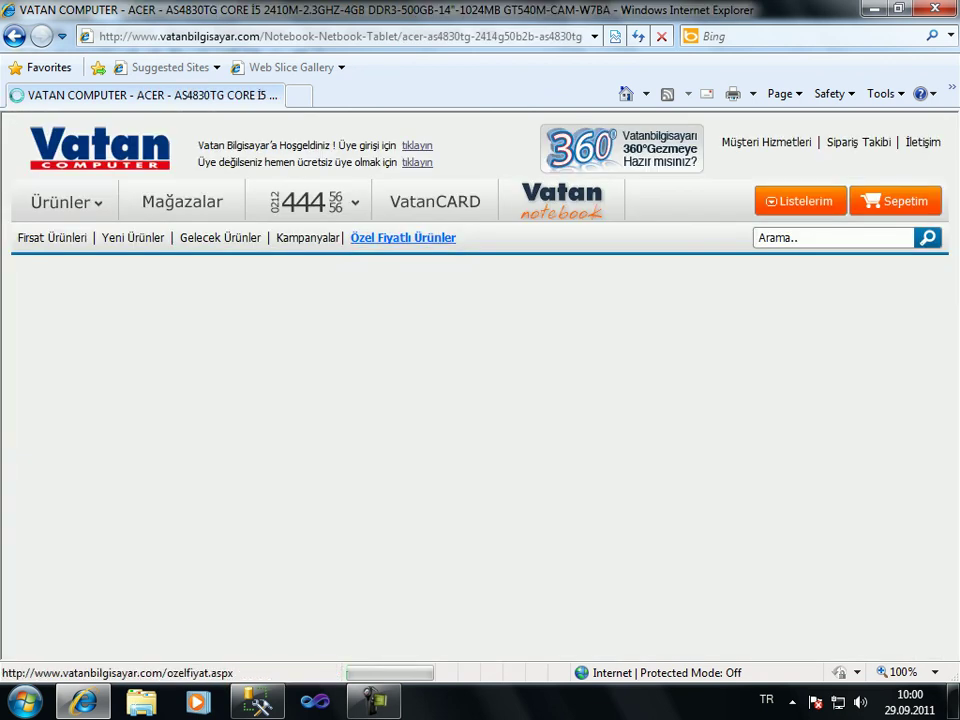
pyautogui.scroll(-5, 480, 400)
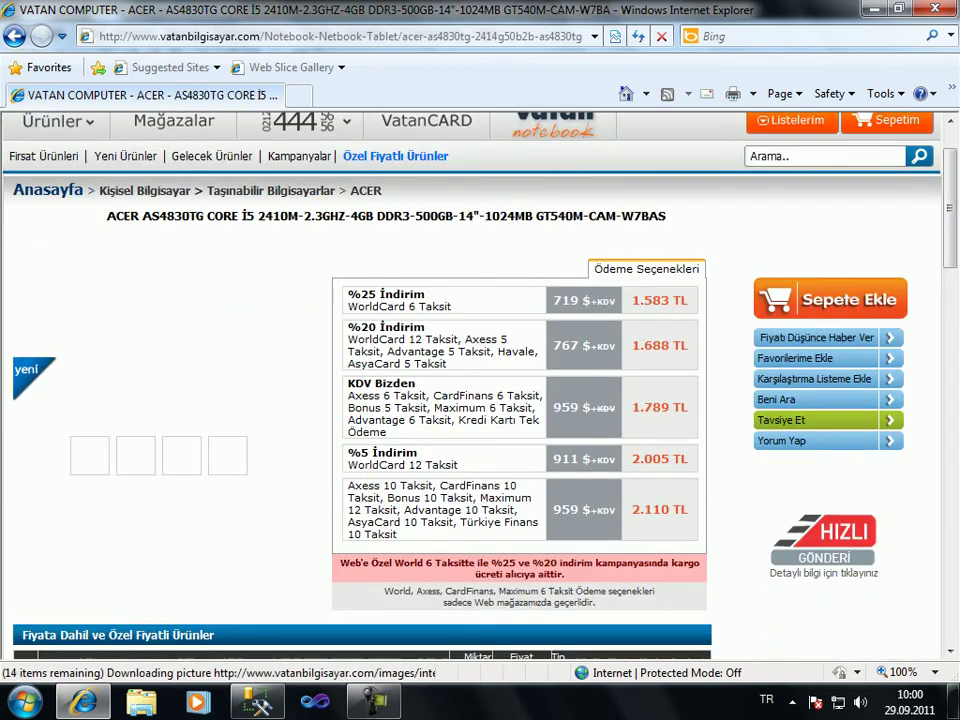
pyautogui.scroll(-4, 480, 400)
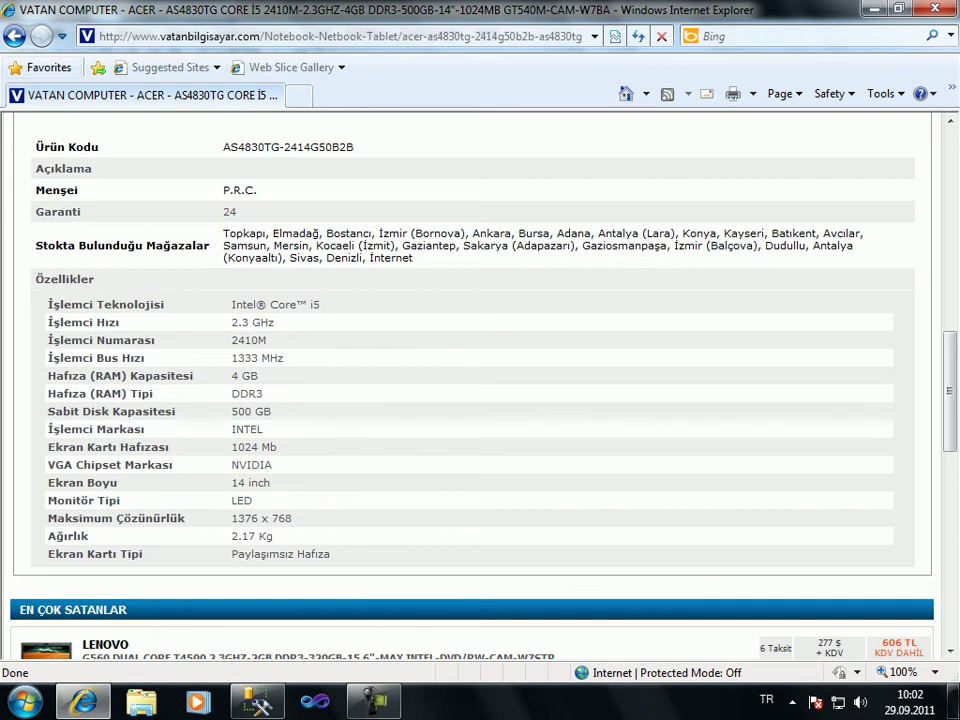
# Switch to SQL Server Management Studio and make Id the identity column of the unsaved table.
pyautogui.click(14, 36)
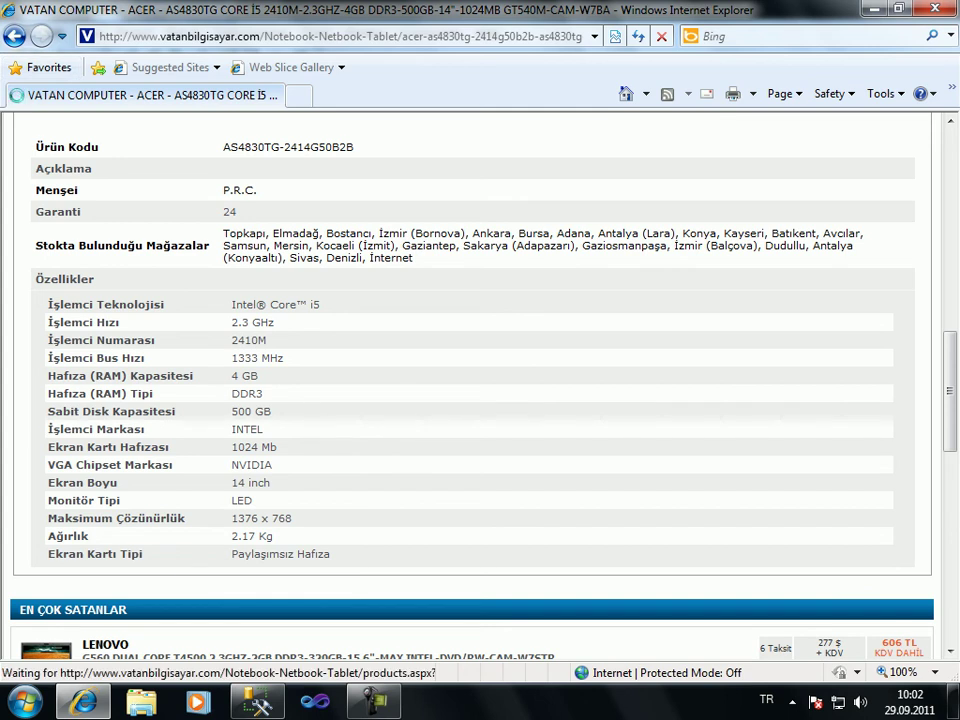
pyautogui.hotkey('alt', 'Tab')
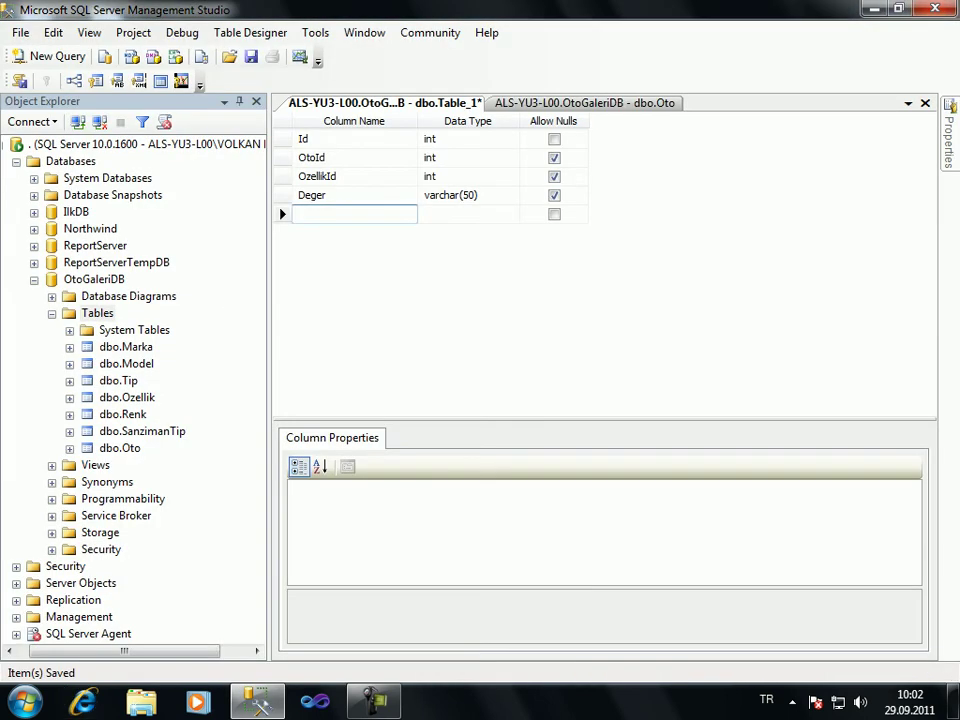
pyautogui.rightClick(285, 141)
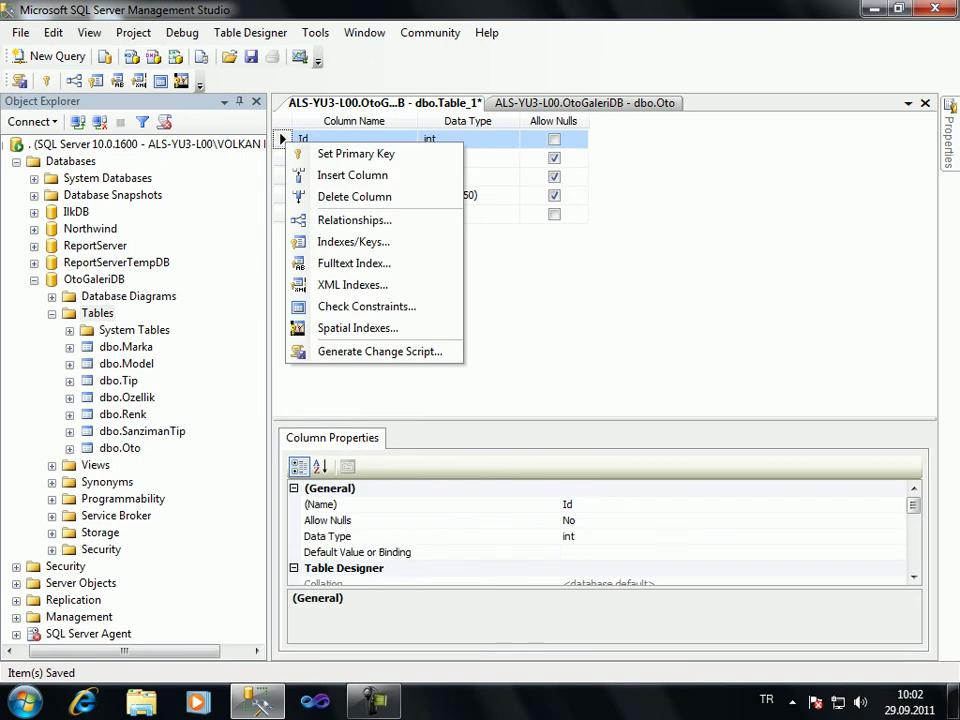
pyautogui.click(949, 140)
pyautogui.click(929, 296)
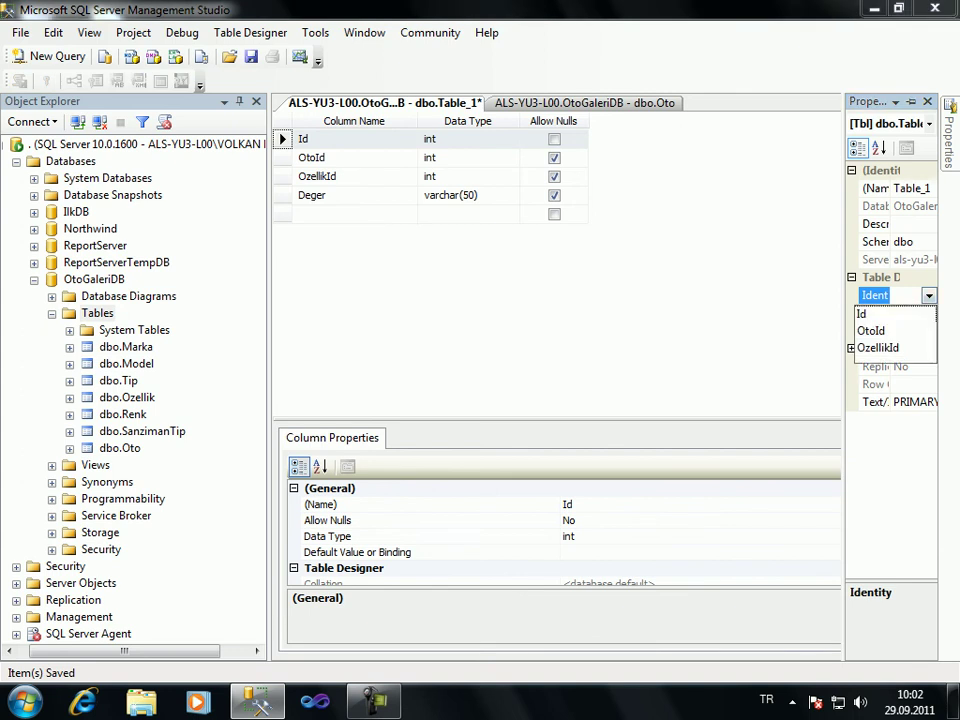
pyautogui.click(878, 314)
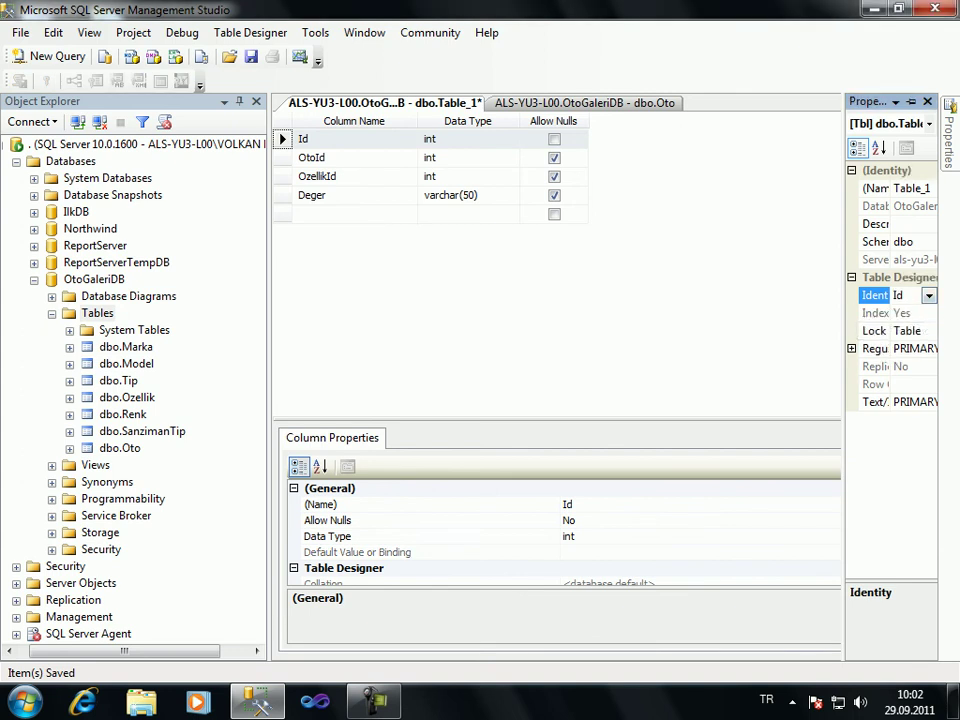
pyautogui.click(680, 290)
# Set OtoId and OzellikId together as the table's composite primary key.
pyautogui.click(283, 158)
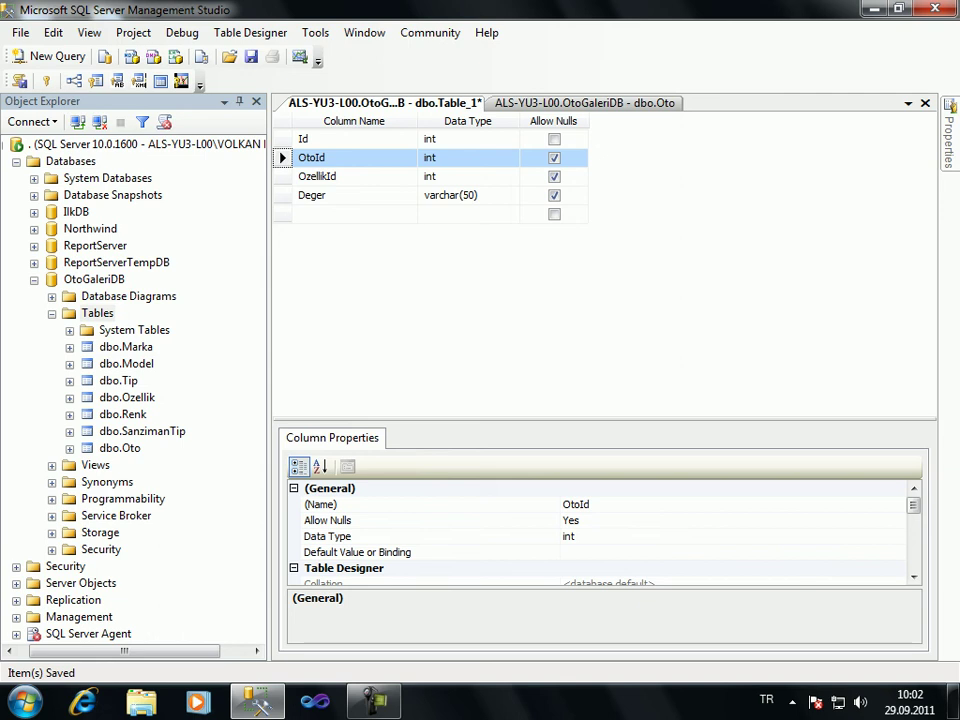
pyautogui.keyDown('ctrl'); pyautogui.click(283, 177); pyautogui.keyUp('ctrl')
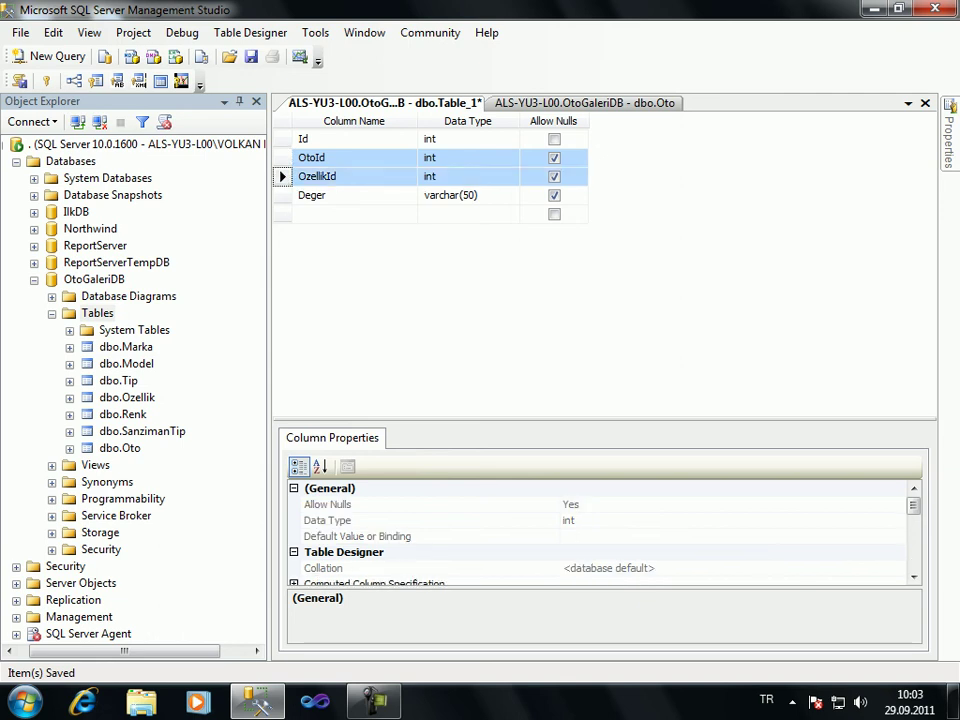
pyautogui.rightClick(292, 176)
pyautogui.click(340, 186)
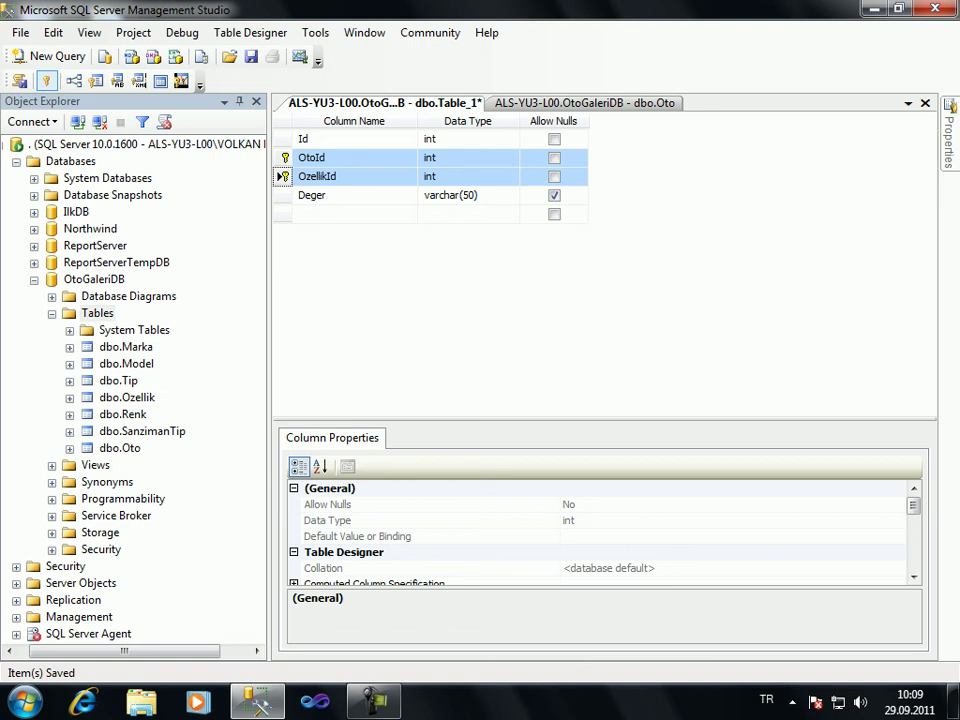
# Save the table under the name OtoOzellik.
pyautogui.hotkey('ctrl', 's')
pyautogui.write('OtoOzellik')
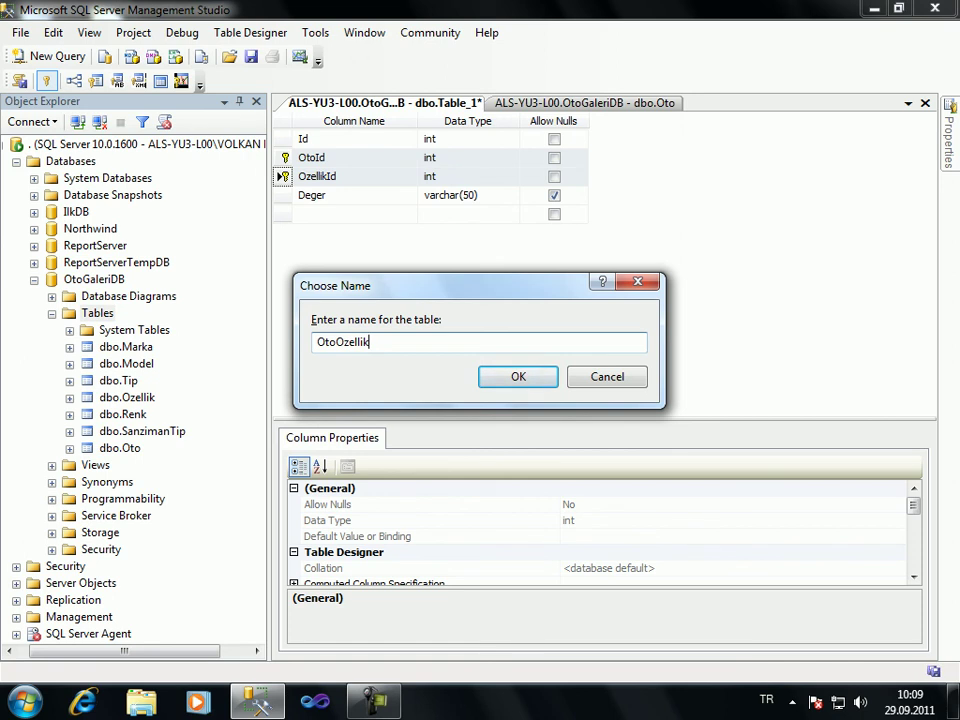
pyautogui.press('Return')
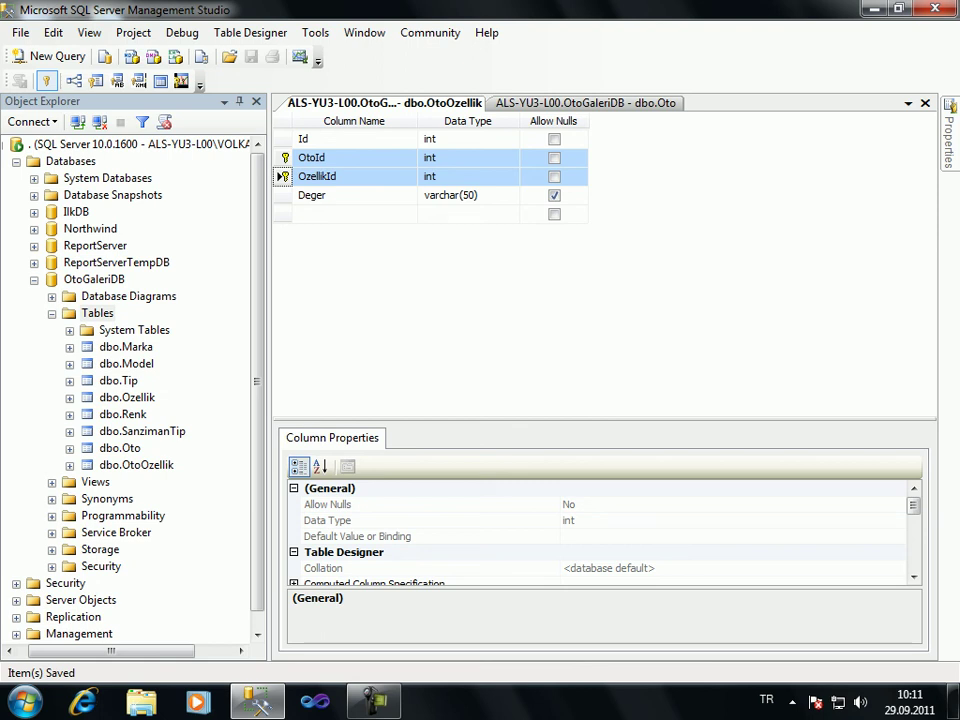
# Disallow nulls for the Deger column of OtoOzellik and check the table's properties.
pyautogui.click(554, 195)
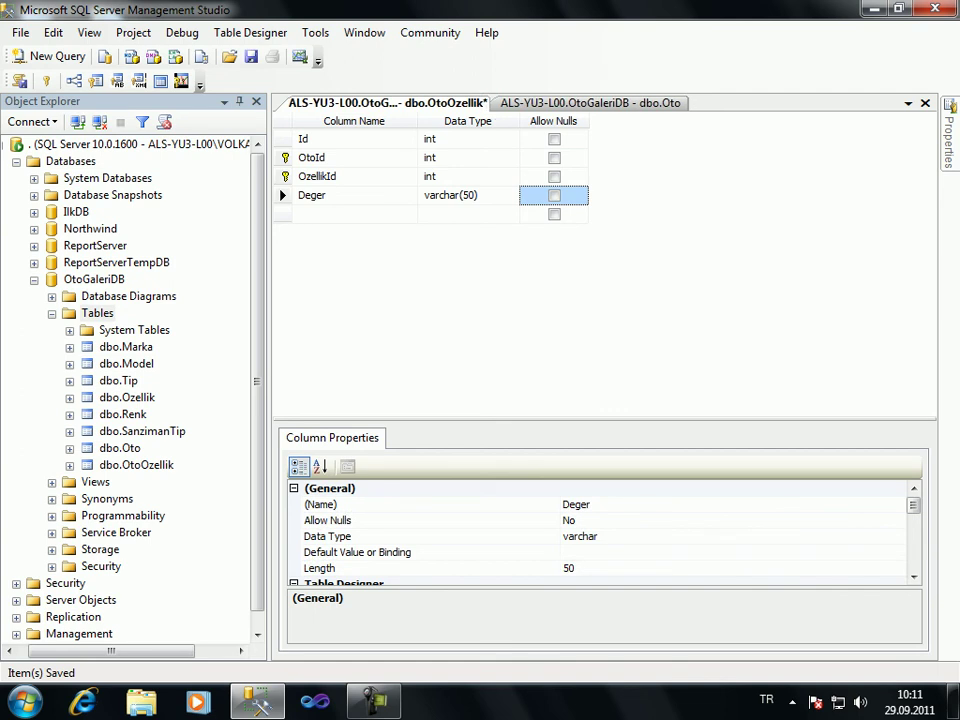
pyautogui.click(283, 139)
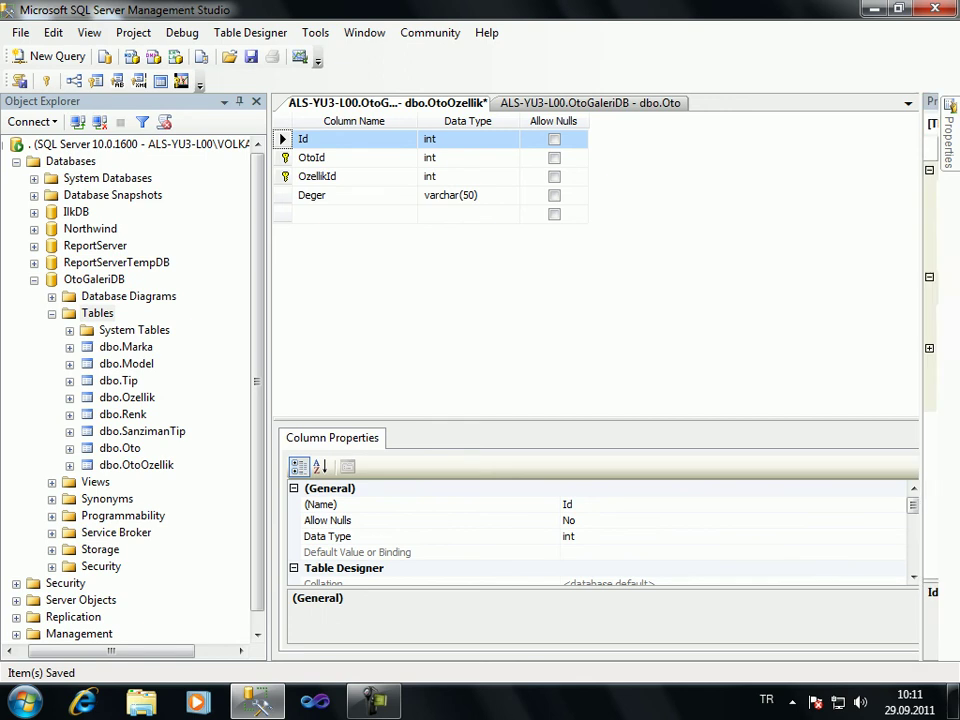
pyautogui.click(949, 143)
pyautogui.click(766, 308)
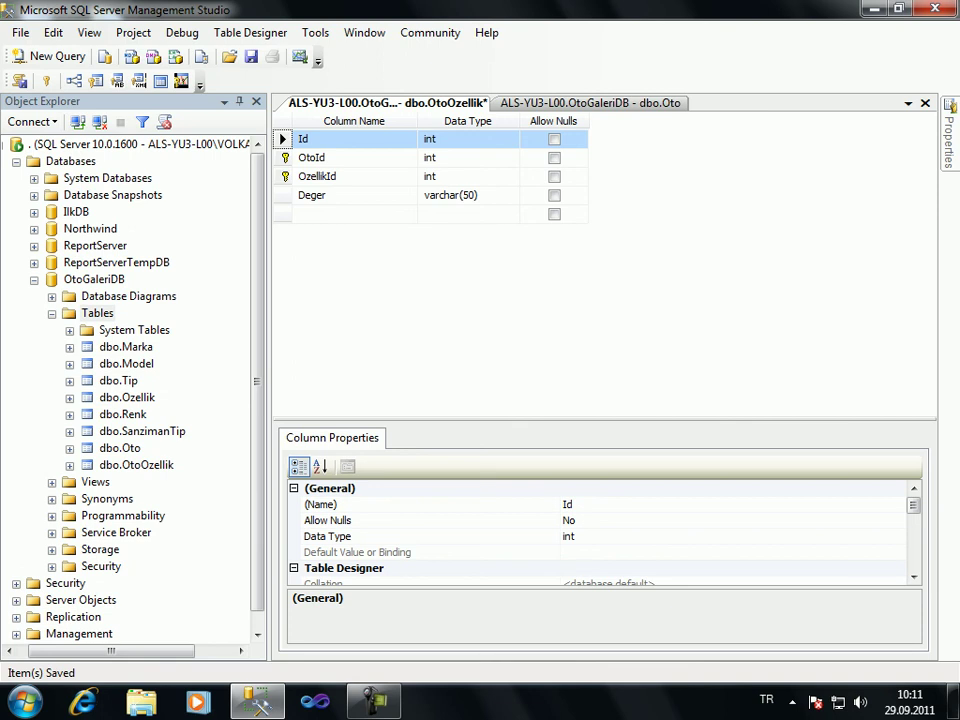
# Start a new table in OtoGaleriDB and add the columns Id and OtoId, both of type int.
pyautogui.rightClick(95, 313)
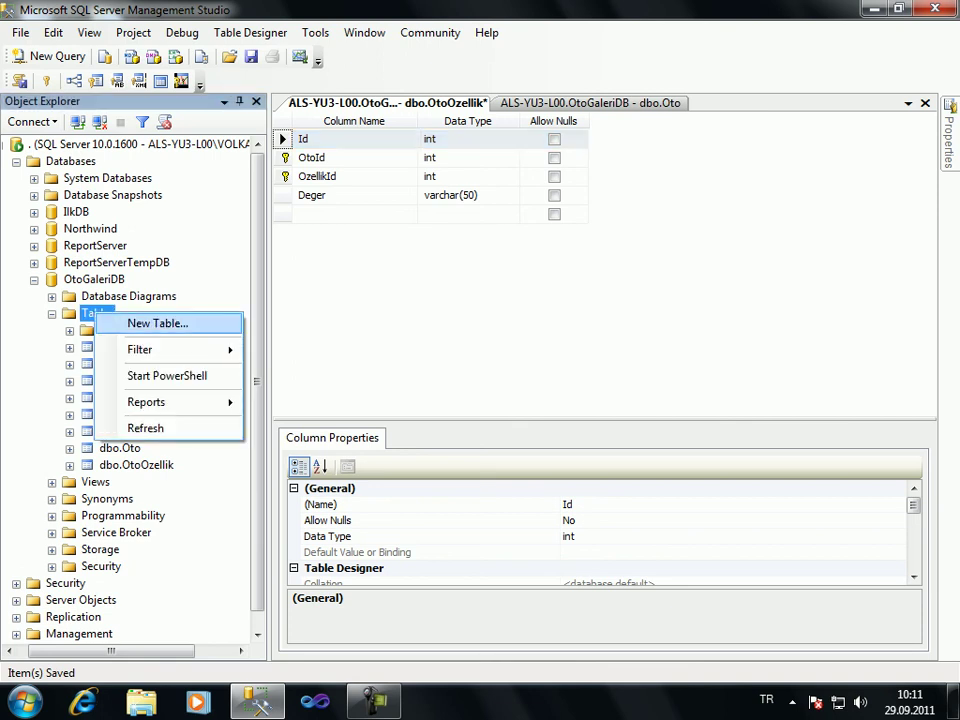
pyautogui.click(152, 324)
pyautogui.write('Id')
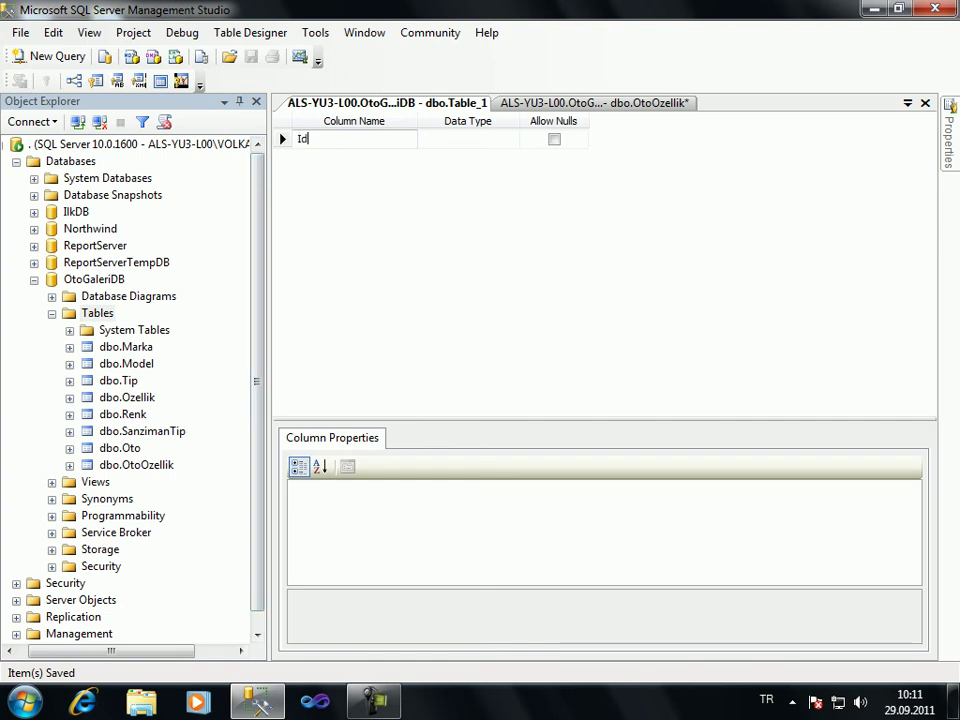
pyautogui.press('Tab')
pyautogui.write('int')
pyautogui.press('Tab')
pyautogui.press('Tab')
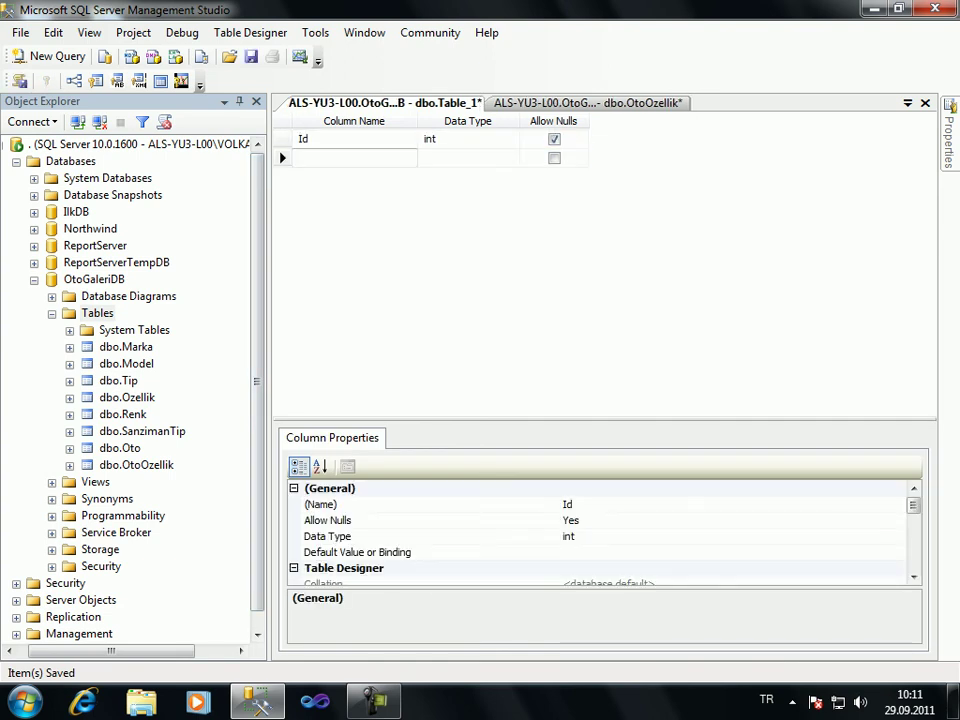
pyautogui.write('OtoI')
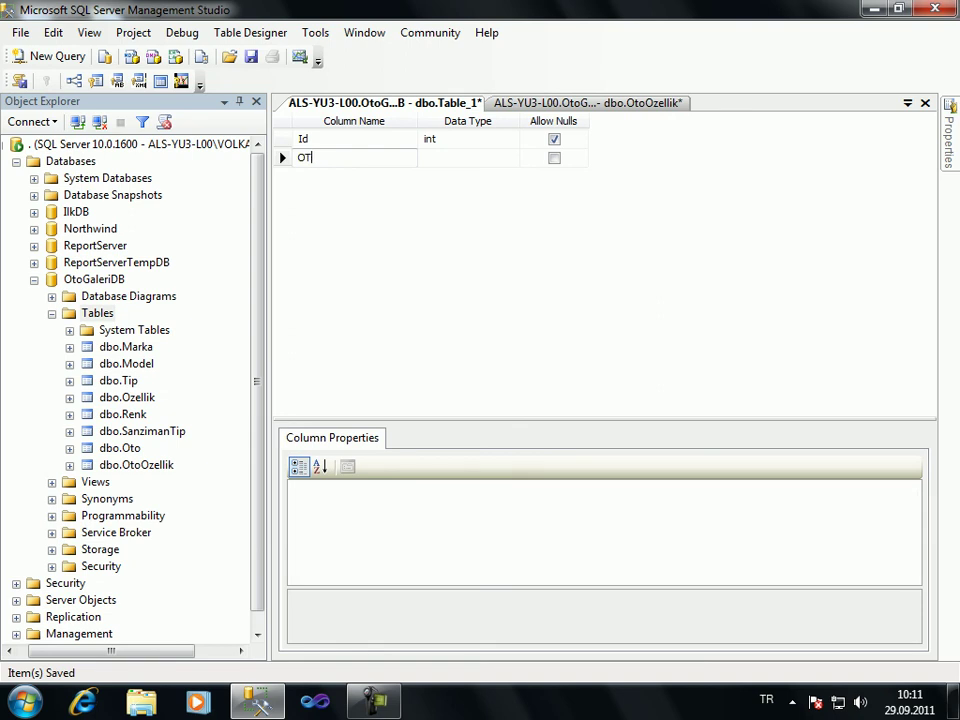
pyautogui.write('d')
pyautogui.press('Tab')
pyautogui.write('int')
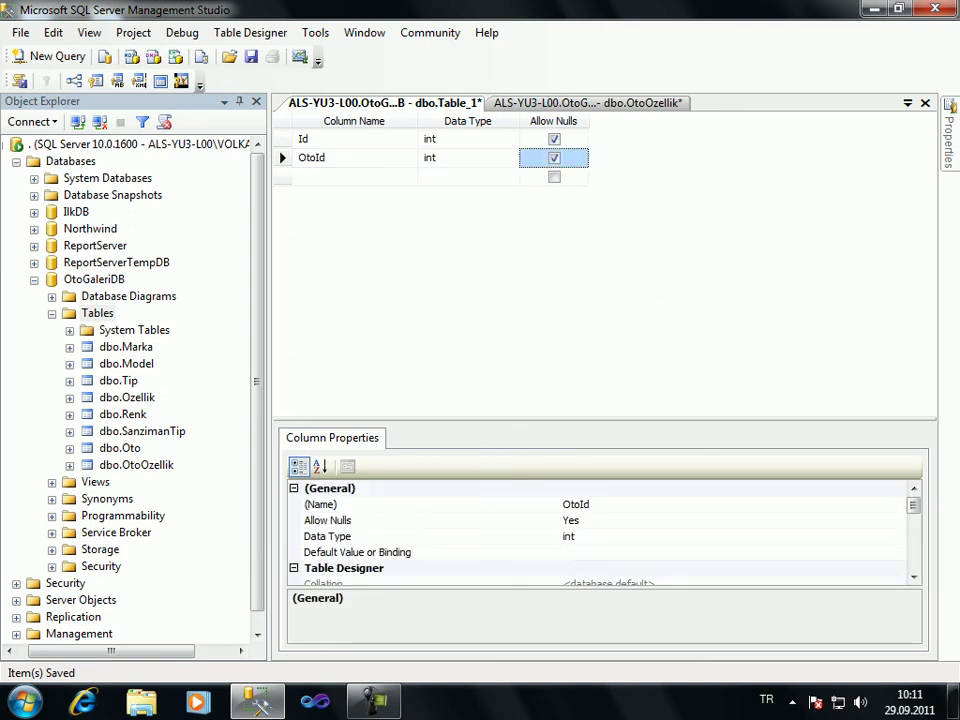
# Add a RenkId column of type int below OtoId in the new table.
pyautogui.press('Tab')
pyautogui.press('Tab')
pyautogui.write('RenkId')
pyautogui.press('Tab')
pyautogui.write('int')
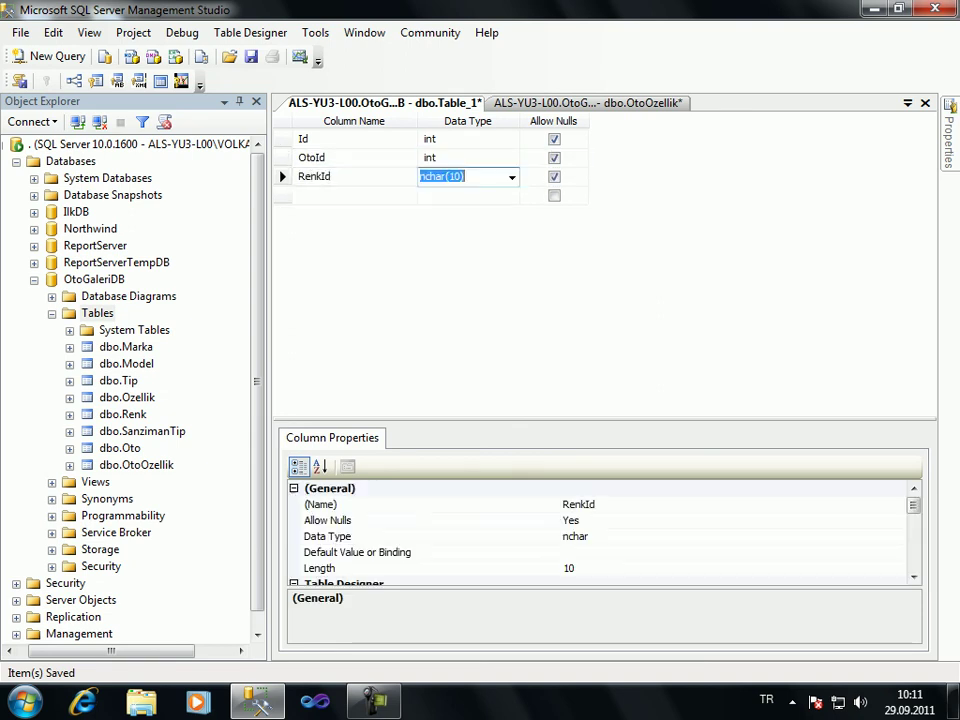
pyautogui.press('Tab')
pyautogui.press('Tab')
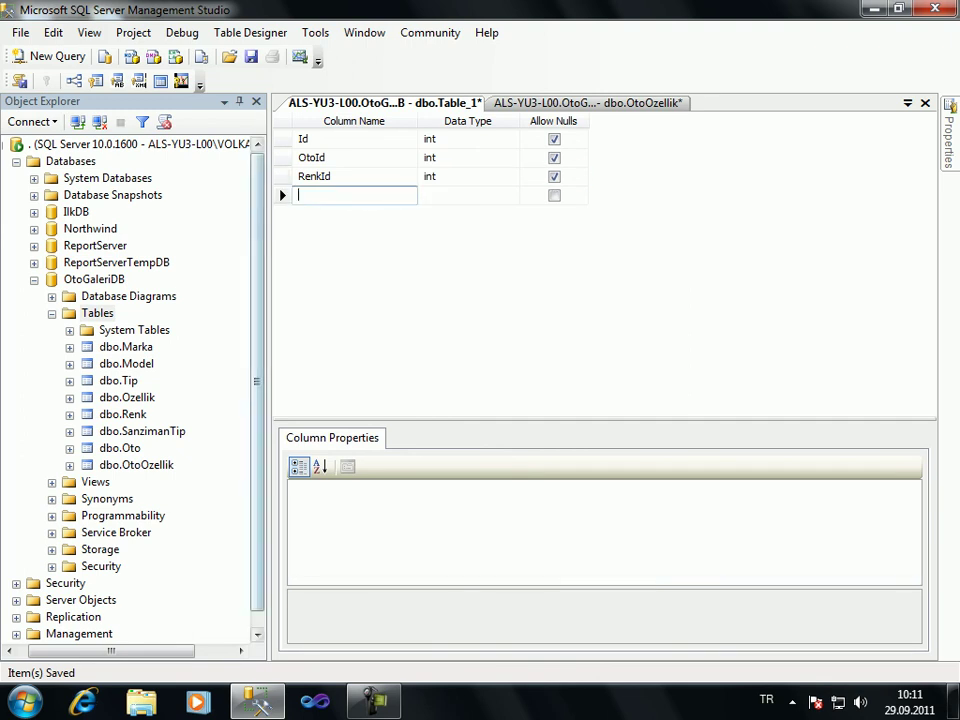
# Set OtoId and RenkId together as the new table's composite primary key.
pyautogui.click(283, 158)
pyautogui.keyDown('ctrl'); pyautogui.click(283, 177); pyautogui.keyUp('ctrl')
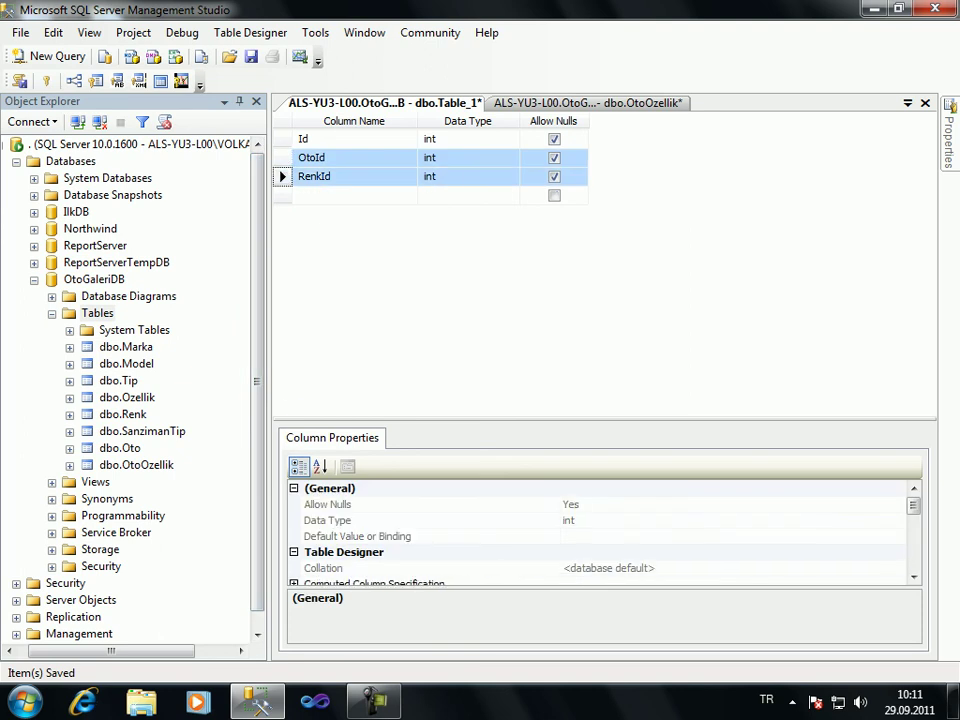
pyautogui.rightClick(282, 176)
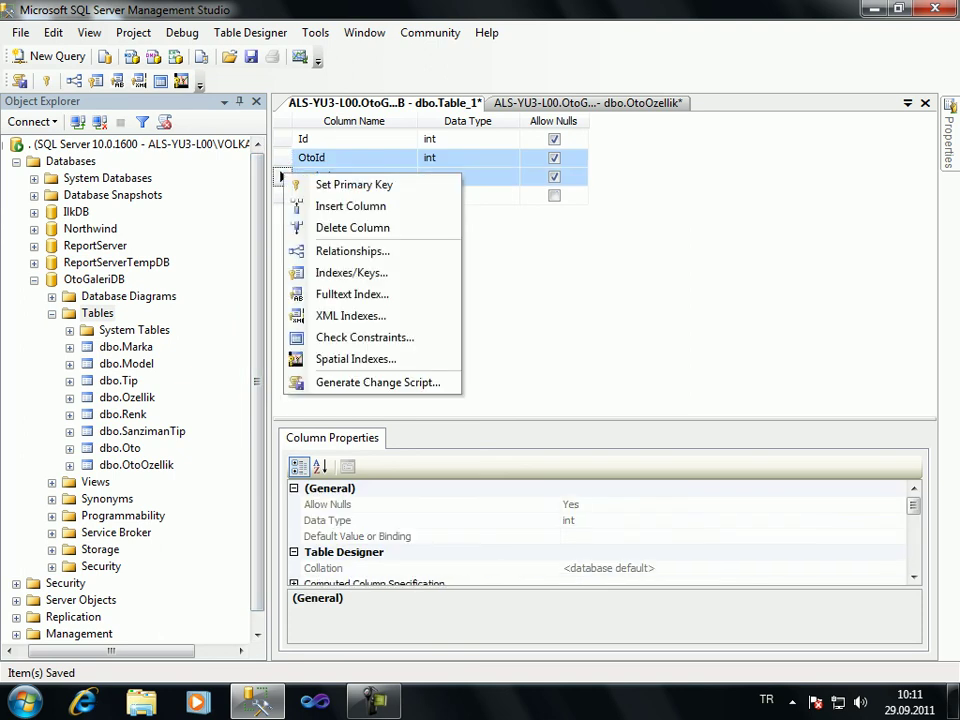
pyautogui.click(354, 184)
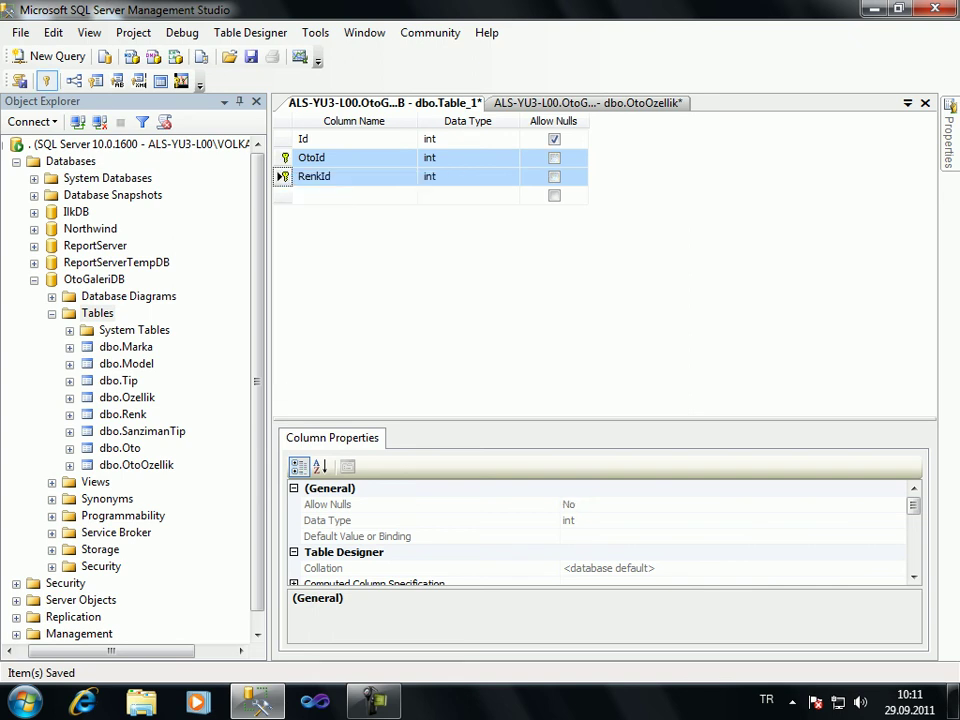
# Make Id the identity column of the new table.
pyautogui.click(282, 139)
pyautogui.click(949, 143)
pyautogui.click(929, 296)
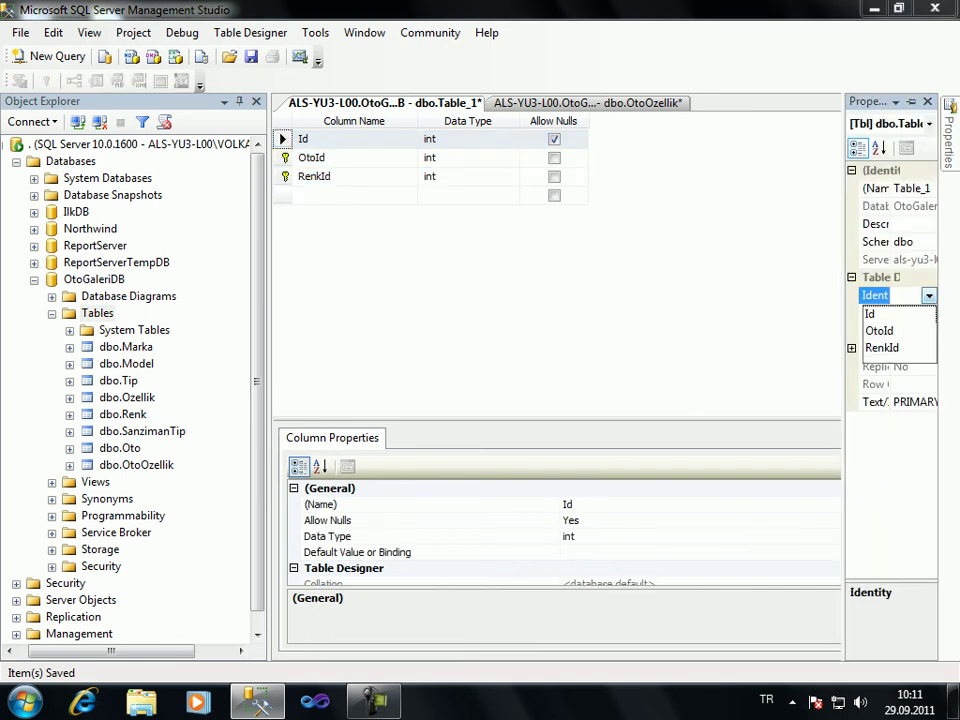
pyautogui.click(872, 314)
pyautogui.click(700, 300)
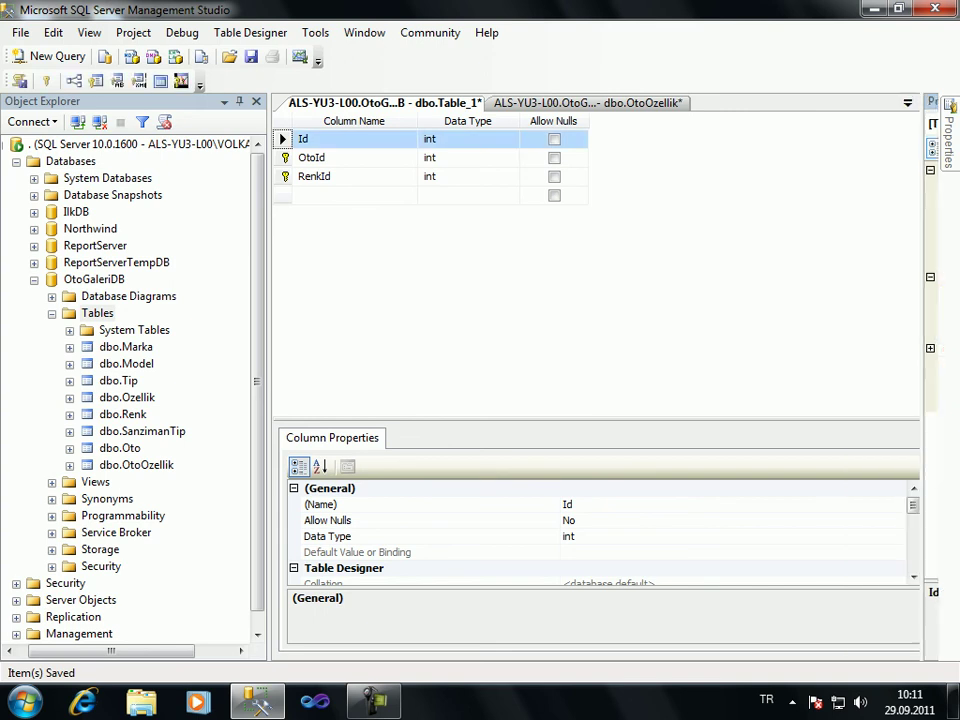
# Save the new table under the name OtoRenk.
pyautogui.hotkey('ctrl', 's')
pyautogui.write('Ot')
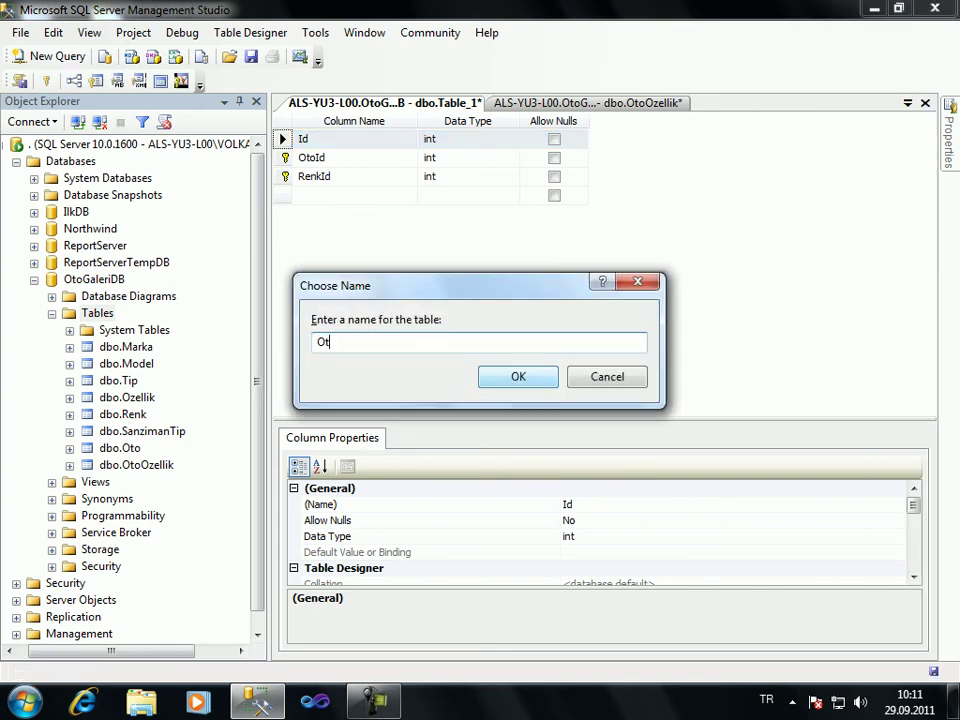
pyautogui.write('oRenk')
pyautogui.press('Return')
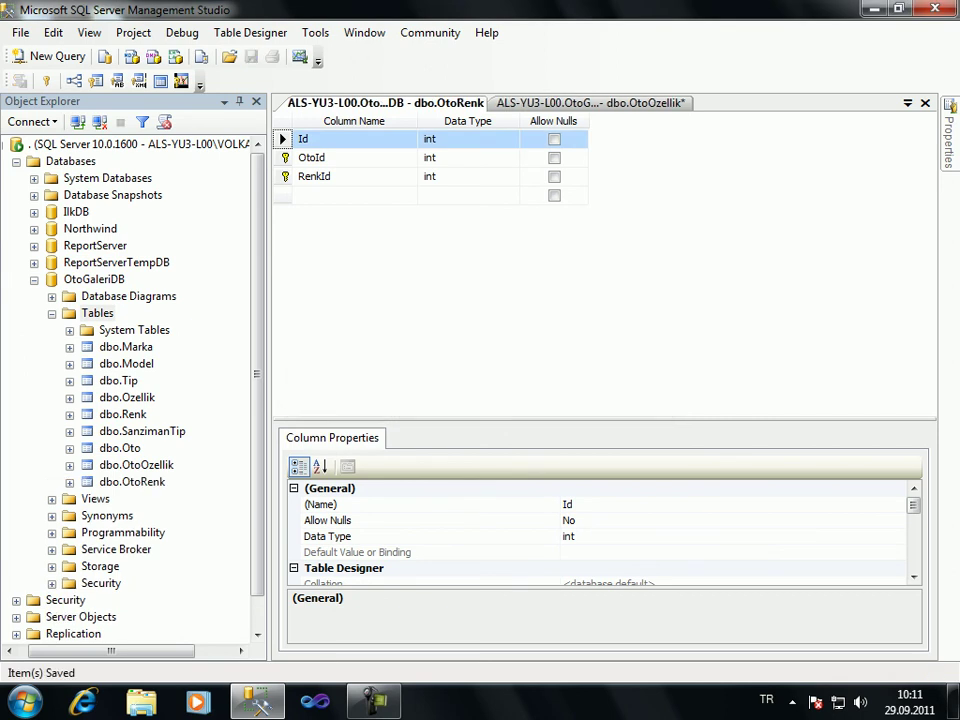
pyautogui.click(374, 701)
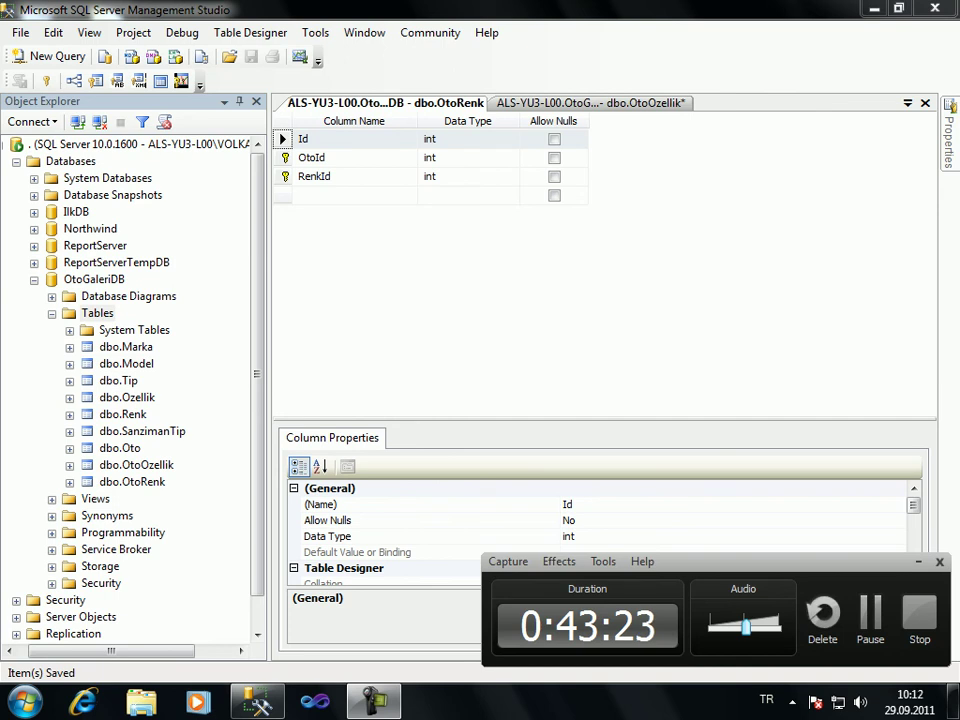